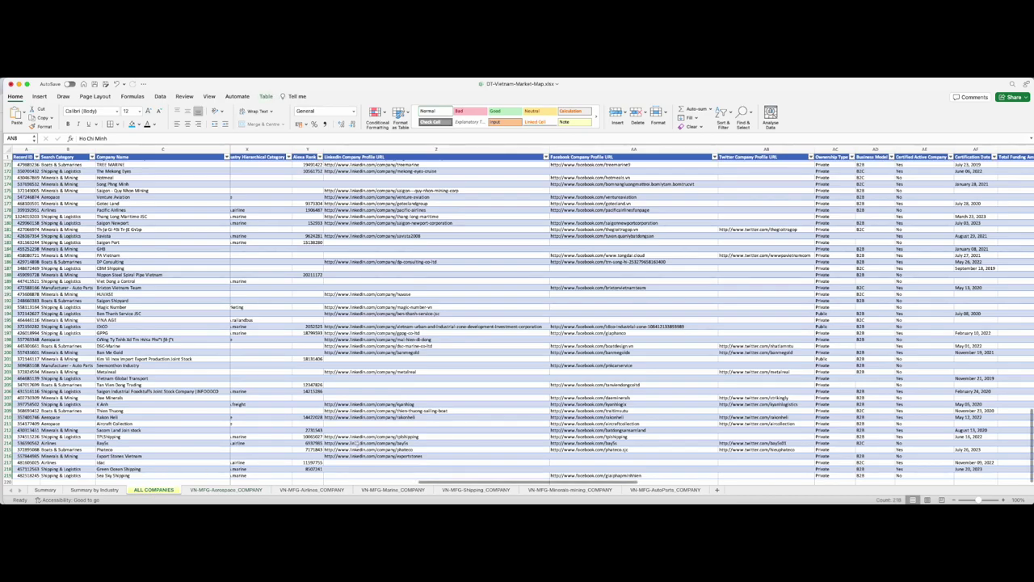
- Select the first company records in columns A to D, then clear the selection
scroll(461, 231, "up", 20)
scroll(460, 231, "left", 15)
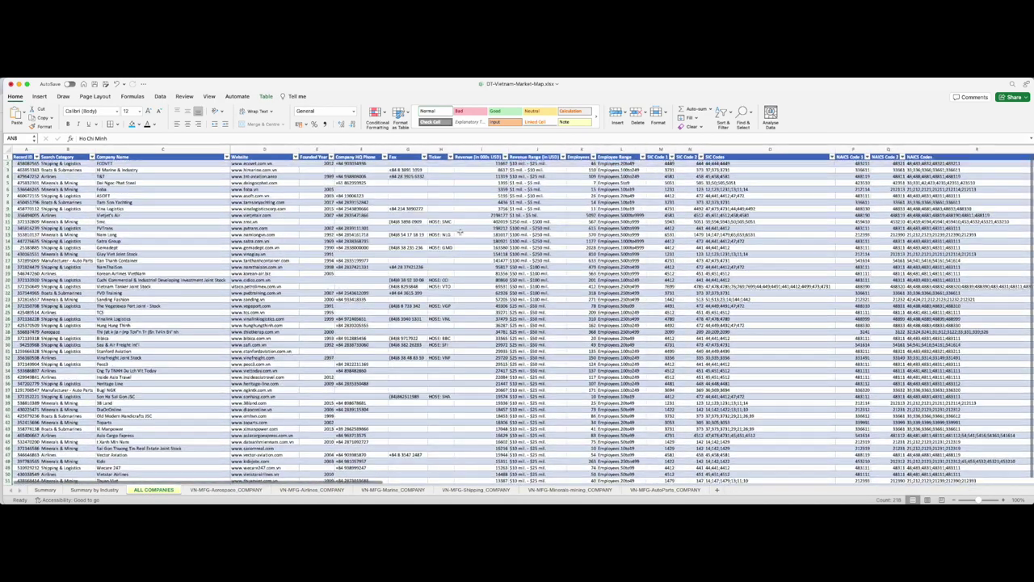
left_click_drag(21, 157, 296, 300)
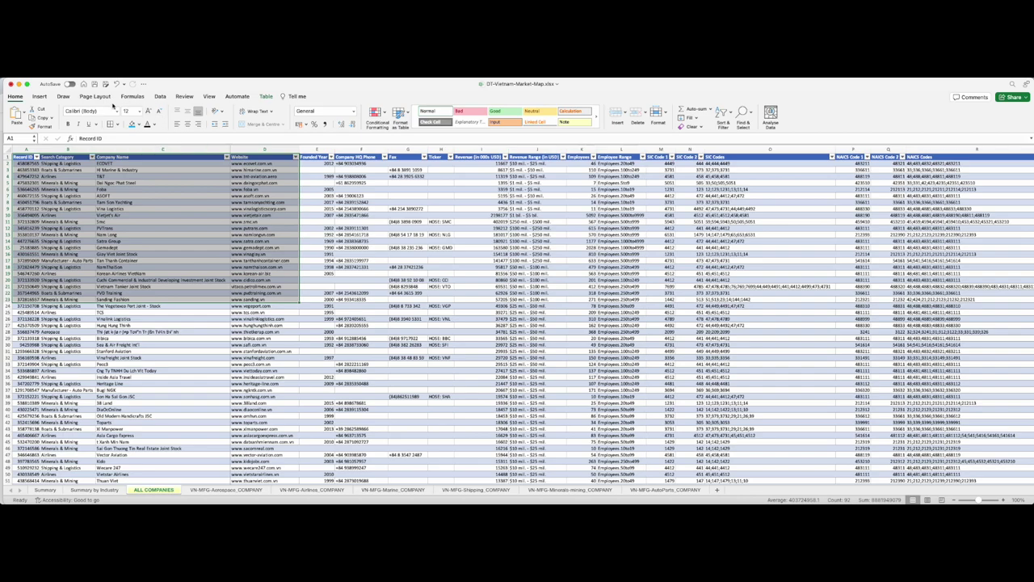
left_click(42, 97)
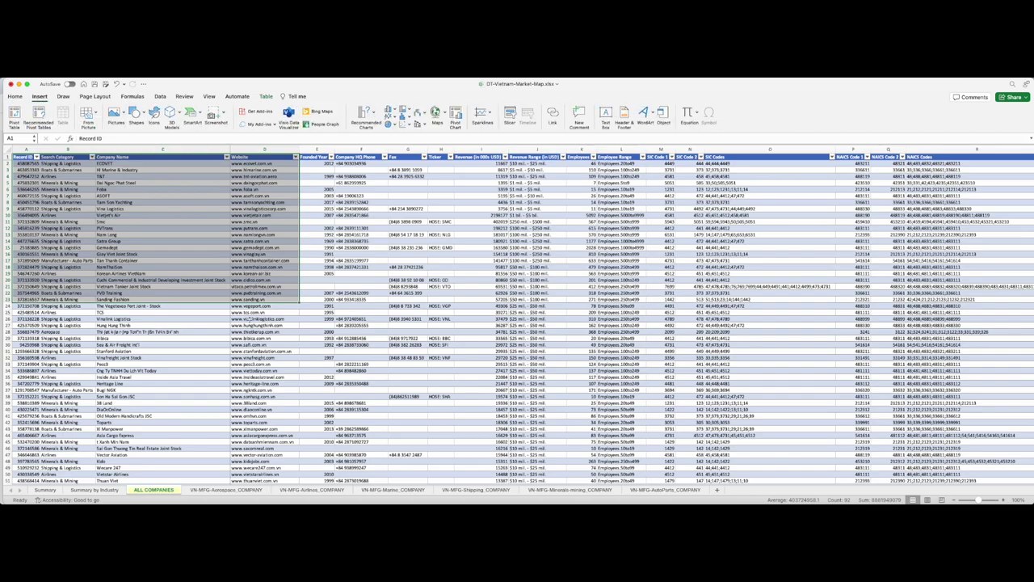
left_click(255, 319)
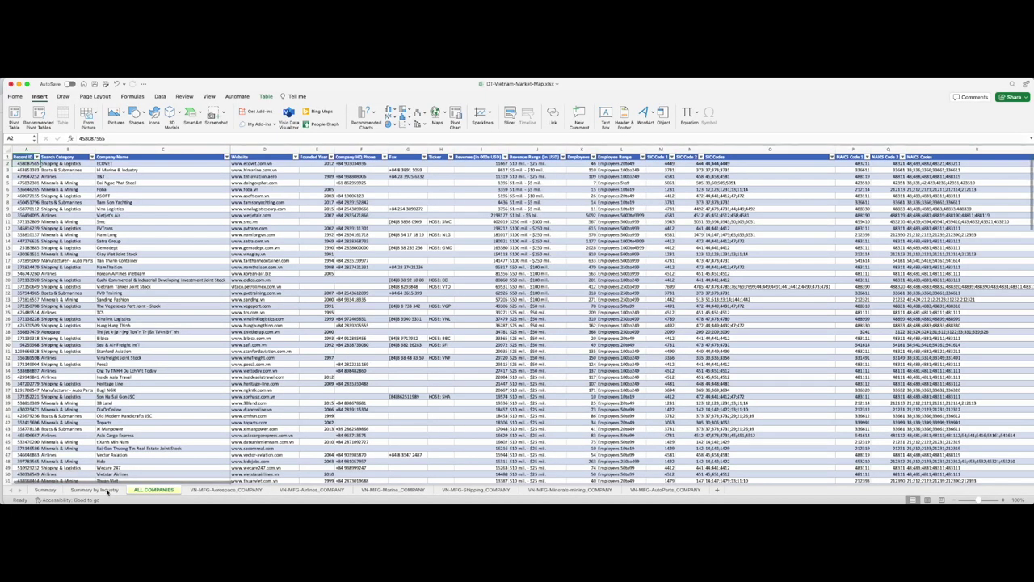
- Collapse and re-expand the Ho Chi Minh City, Aeropace and Airlines groups in Summary by Industry
left_click(105, 489)
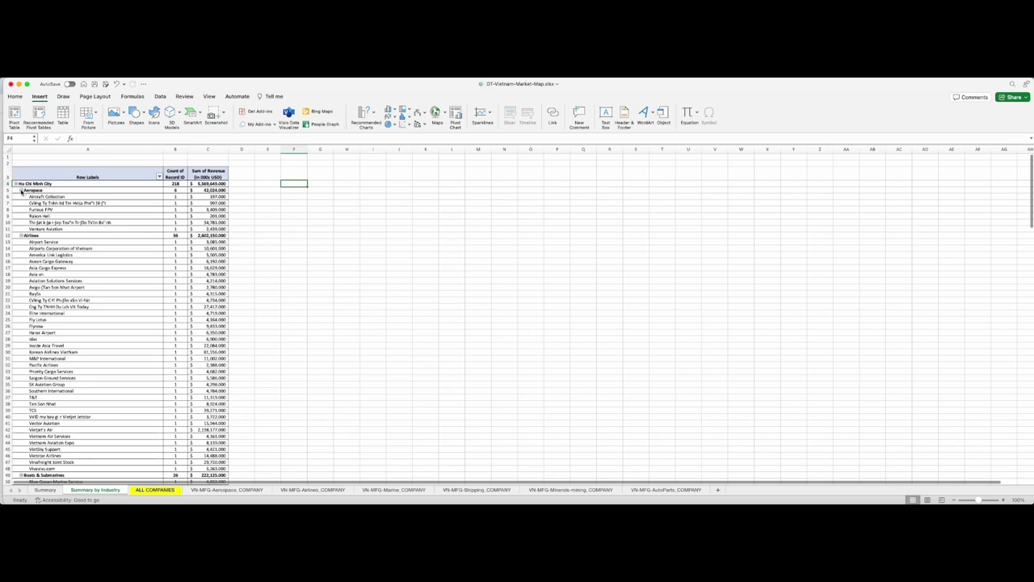
left_click(27, 184)
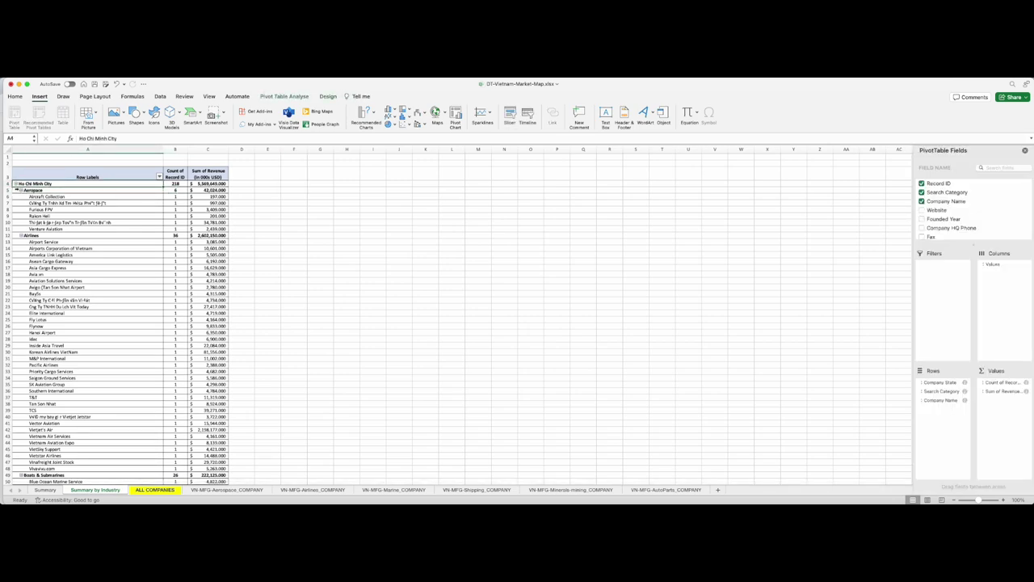
left_click(14, 184)
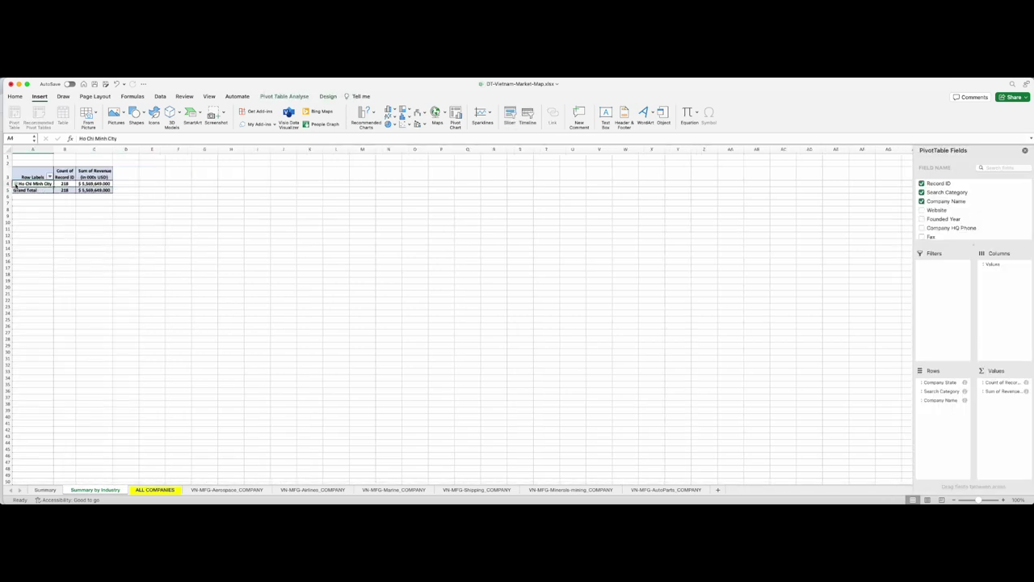
left_click(14, 185)
left_click(21, 190)
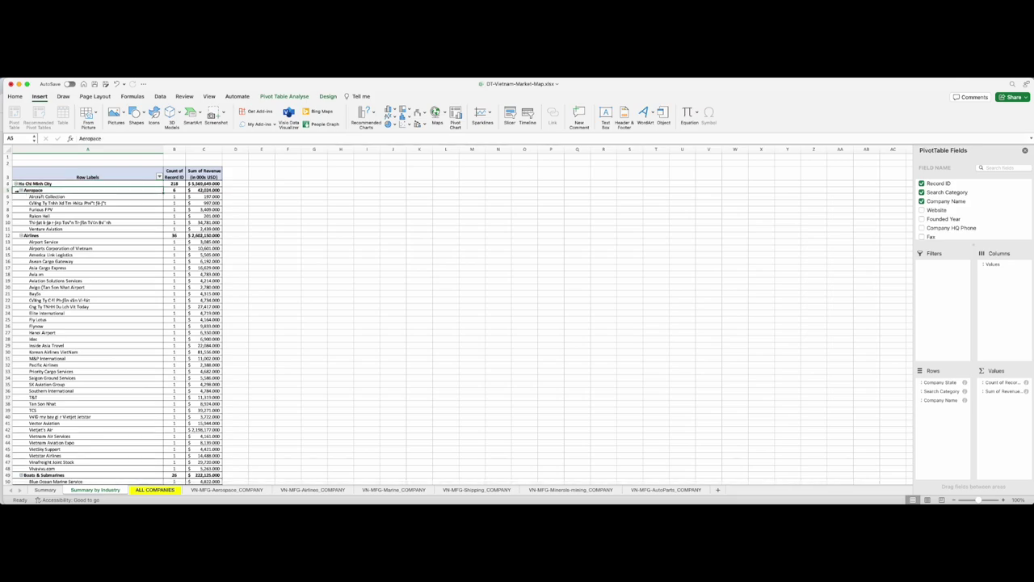
left_click(20, 190)
left_click(21, 236)
left_click(22, 235)
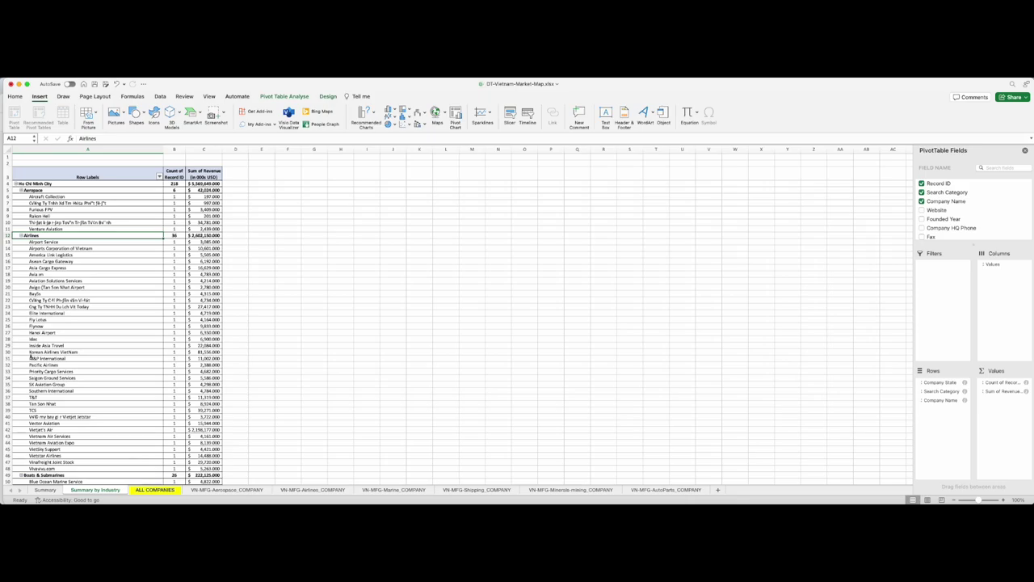
- Scroll through the pivot, selecting Boats & Submarines, Auto Parts, Minerals & Mining and Shipping & Logistics rows
scroll(31, 357, "down", 12)
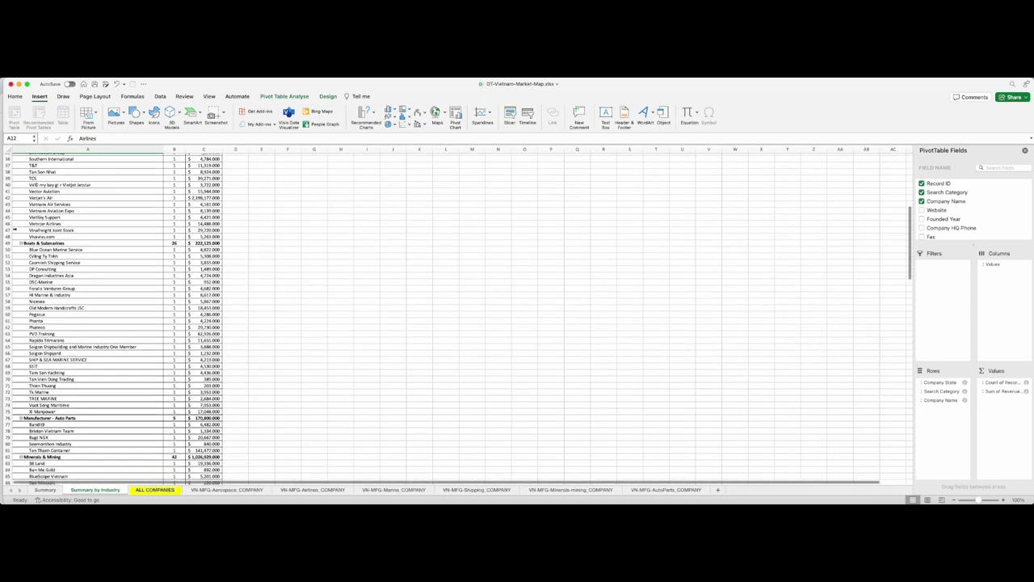
left_click(8, 242)
scroll(8, 283, "down", 4)
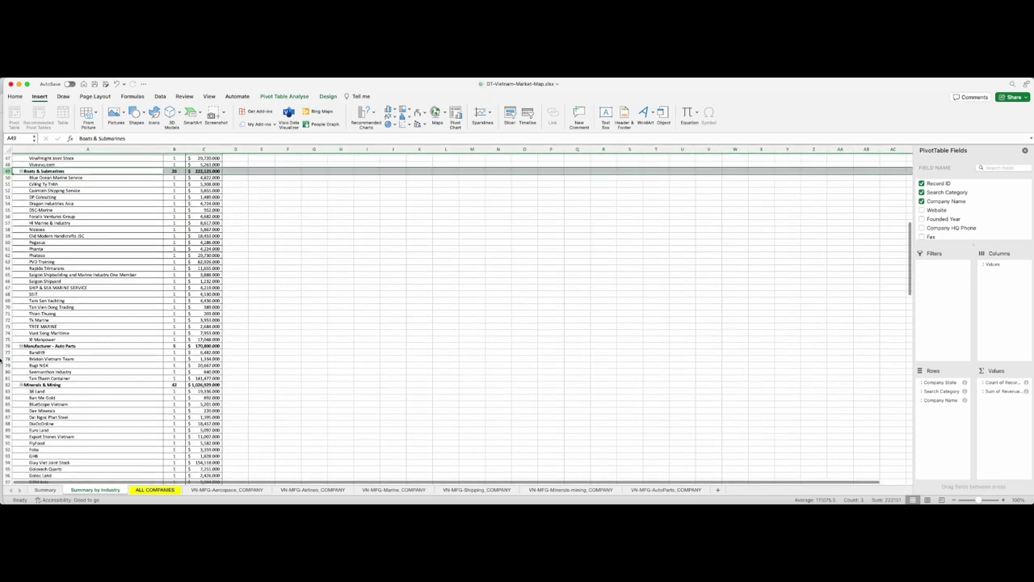
left_click(7, 345)
scroll(7, 331, "down", 3)
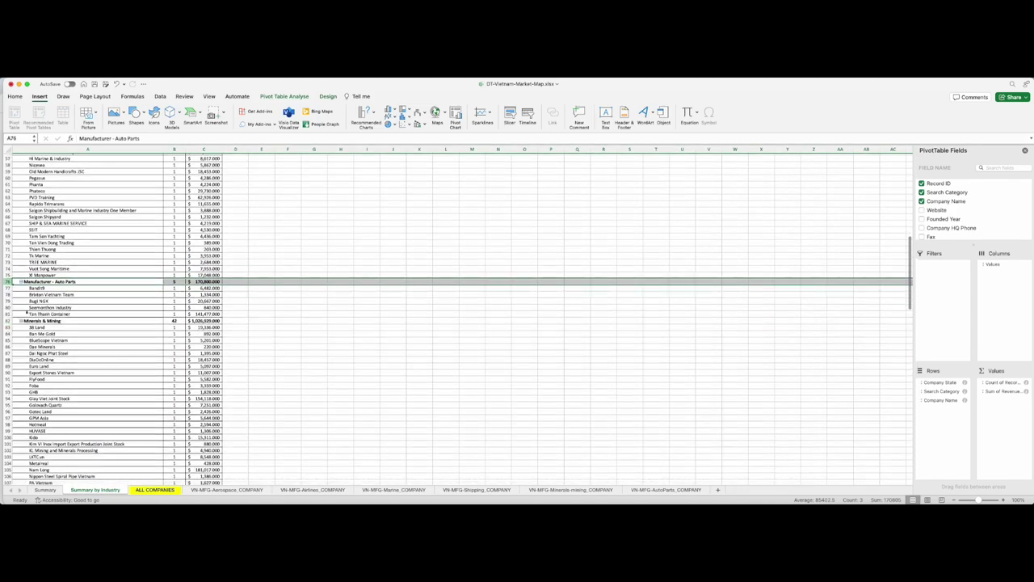
left_click(8, 321)
scroll(95, 376, "down", 10)
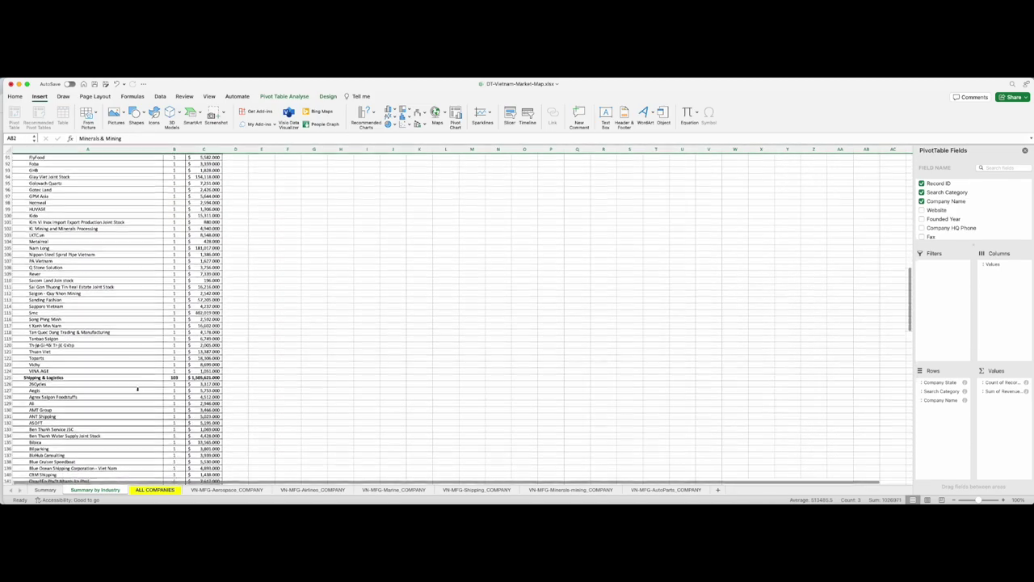
left_click(7, 366)
scroll(155, 416, "down", 6)
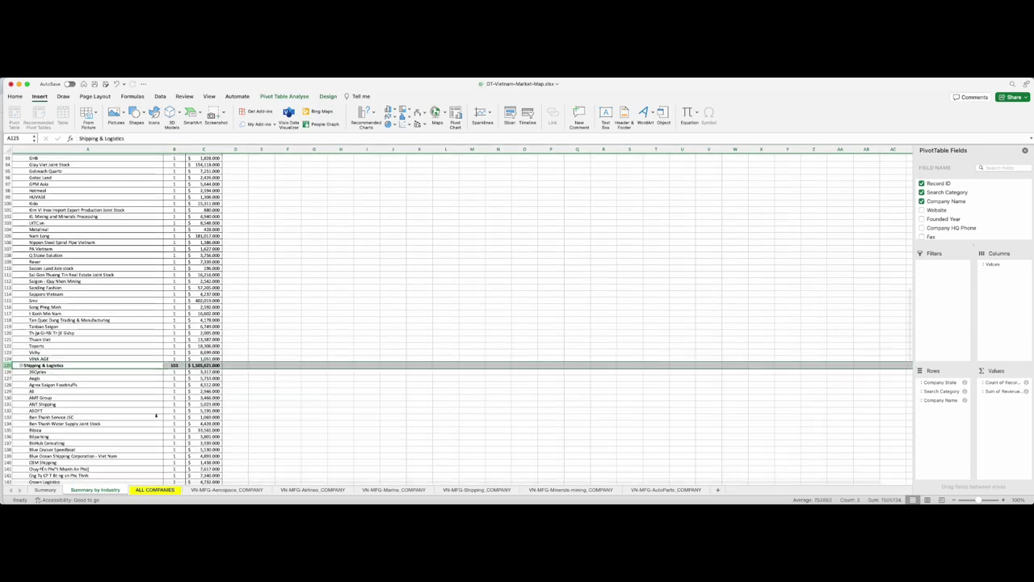
scroll(156, 415, "down", 20)
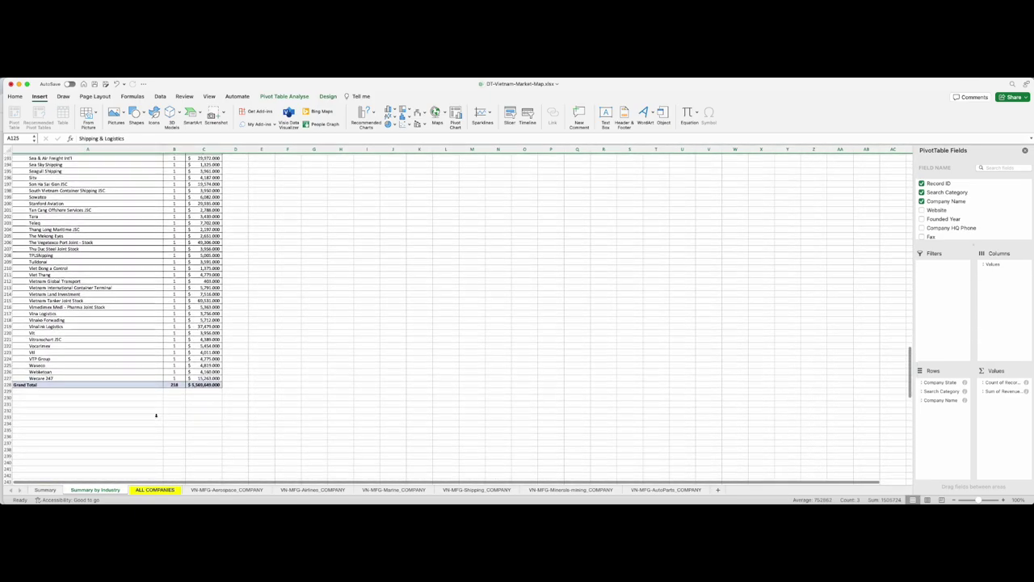
scroll(156, 415, "up", 20)
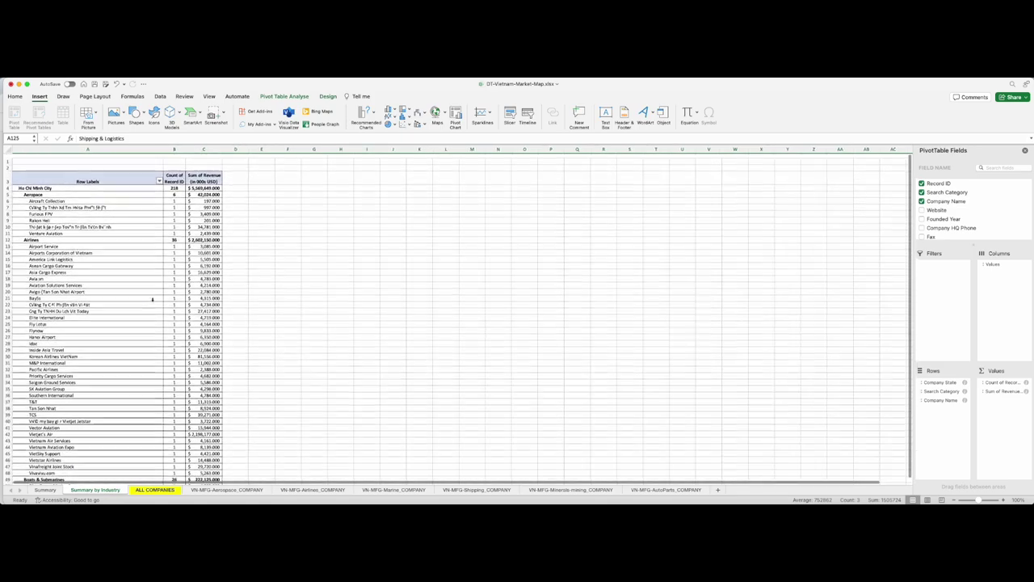
- On the Summary sheet, select the private and public company counts in B20:C26
left_click(45, 490)
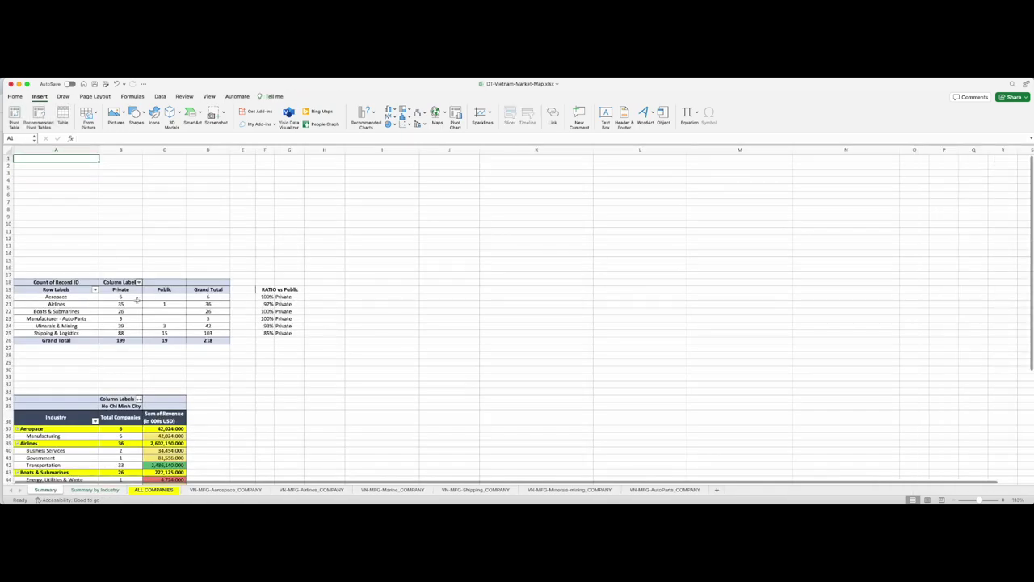
left_click_drag(129, 297, 166, 340)
left_click(214, 333)
left_click_drag(129, 297, 129, 331)
left_click(122, 384)
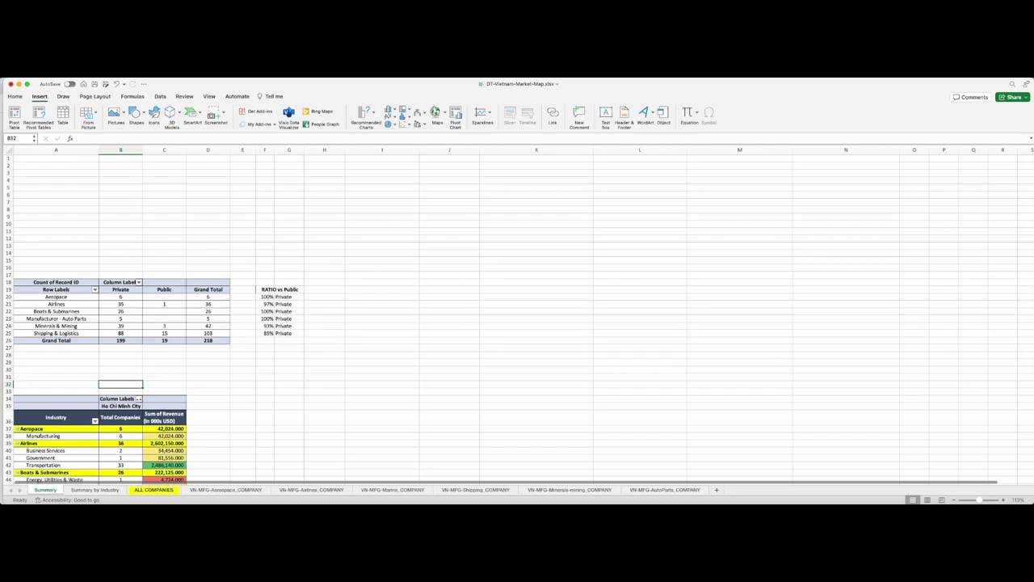
- Select the Manufacturer - Auto Parts private count of 5 in the Private column
left_click(121, 318)
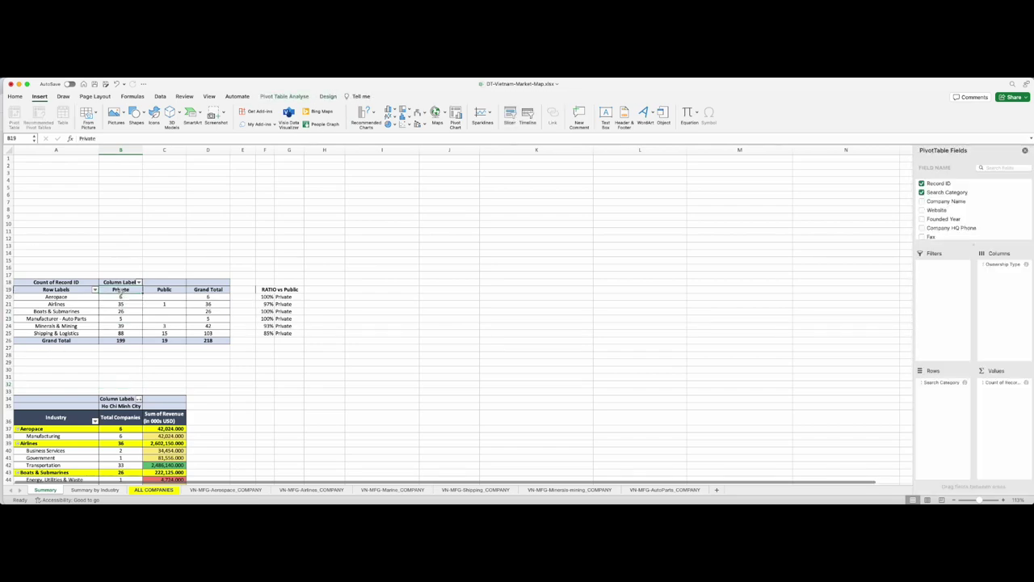
left_click(63, 319)
left_click(113, 320)
left_click_drag(120, 289, 120, 340)
left_click(119, 319)
double_click(121, 319)
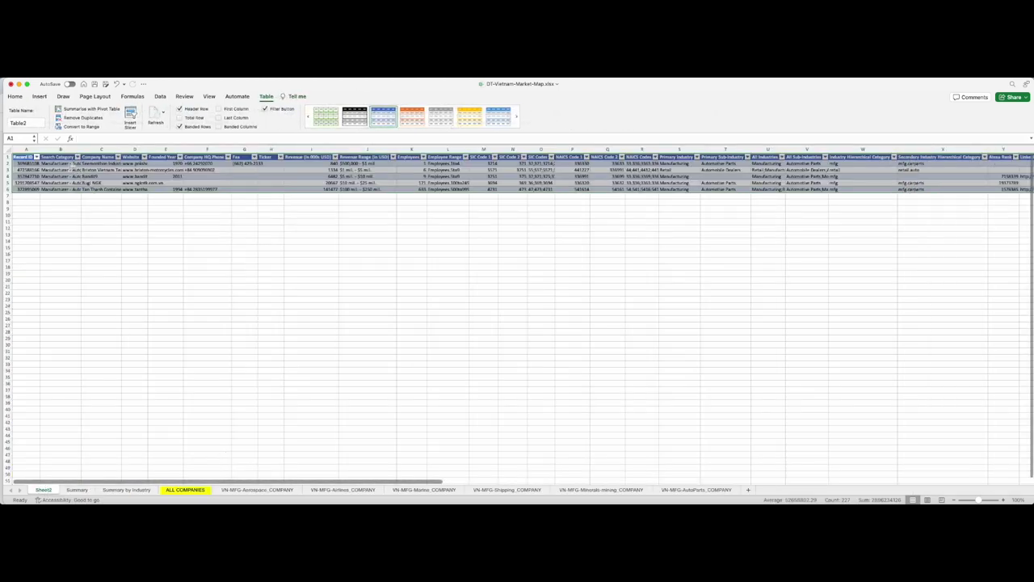
left_click(73, 166)
left_click(97, 224)
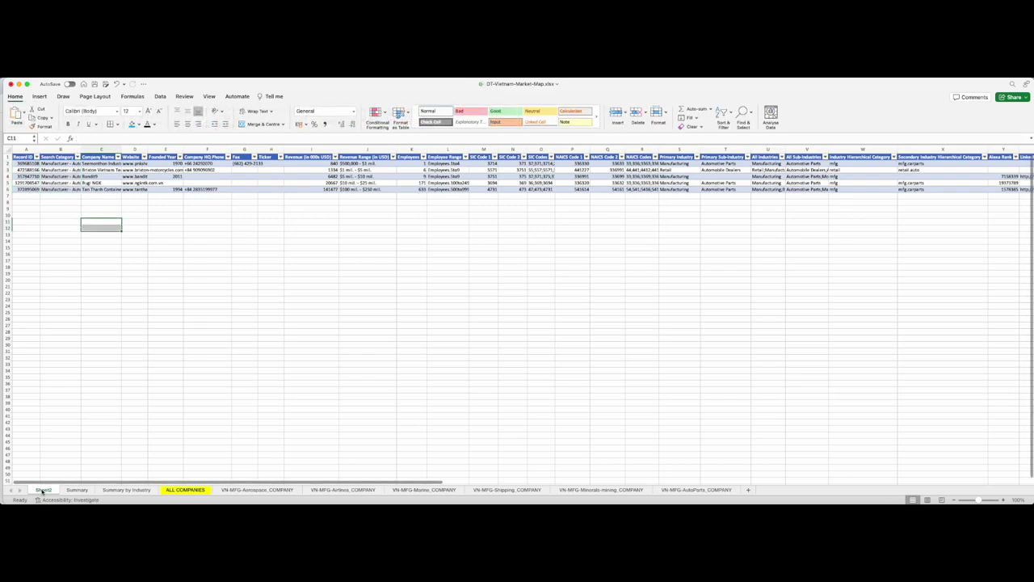
right_click(195, 491)
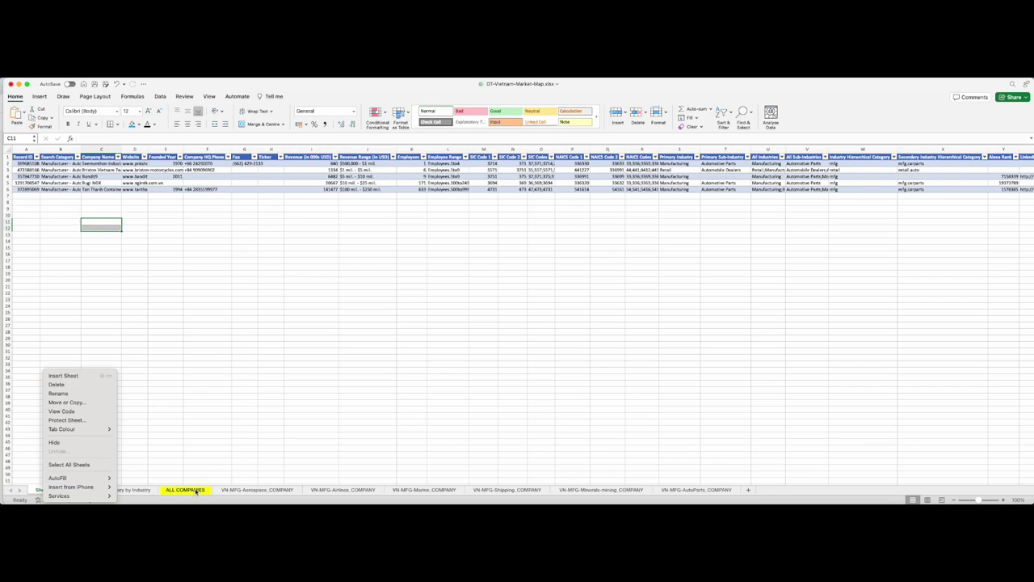
left_click(71, 387)
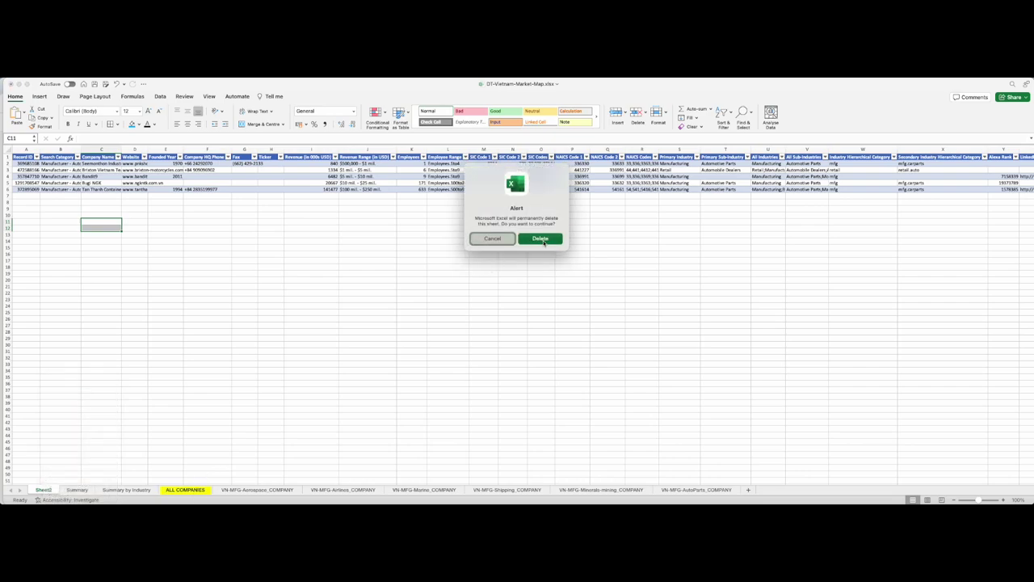
left_click(540, 240)
scroll(101, 373, "down", 10)
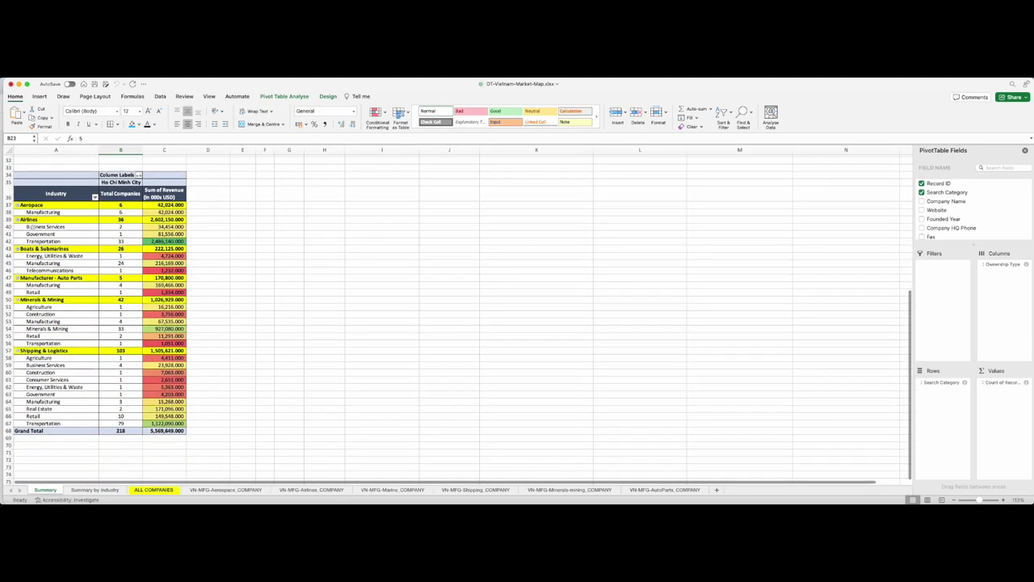
left_click(34, 205)
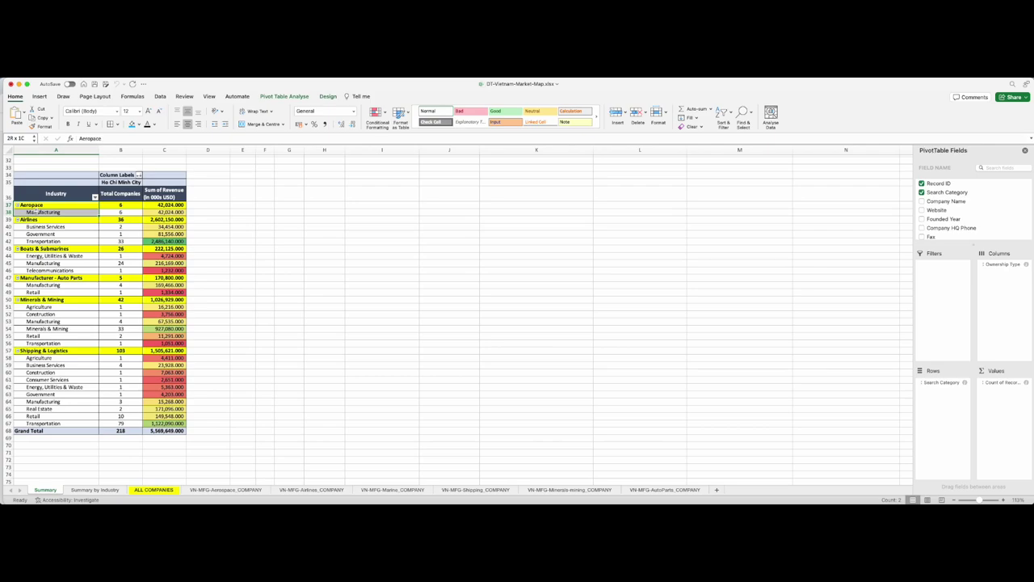
left_click(29, 227)
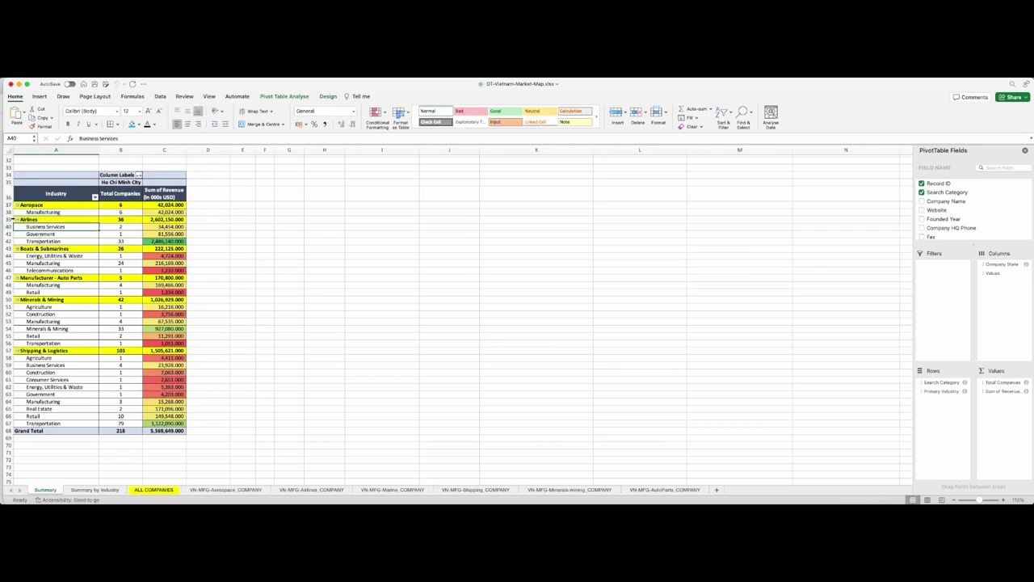
left_click_drag(8, 220, 160, 227)
left_click(63, 242)
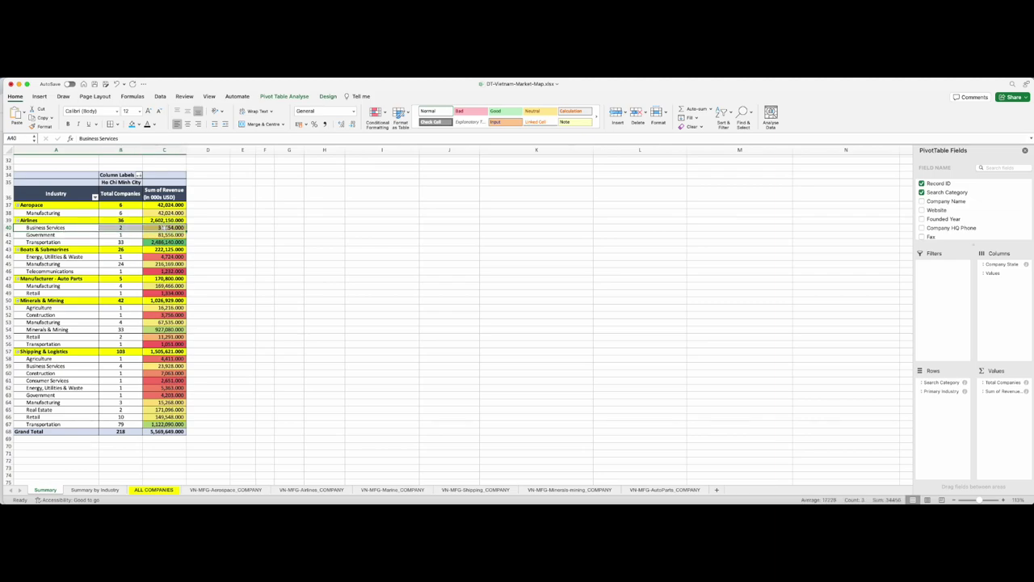
left_click(8, 227)
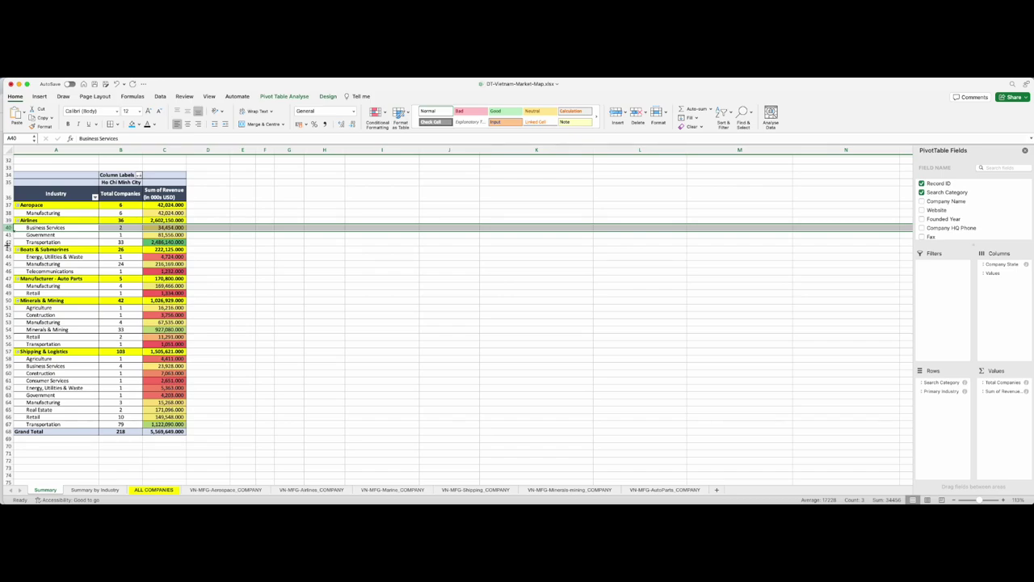
left_click(8, 242)
- List the Airlines Transportation records on a new sheet and autofit the Company Name column
double_click(124, 242)
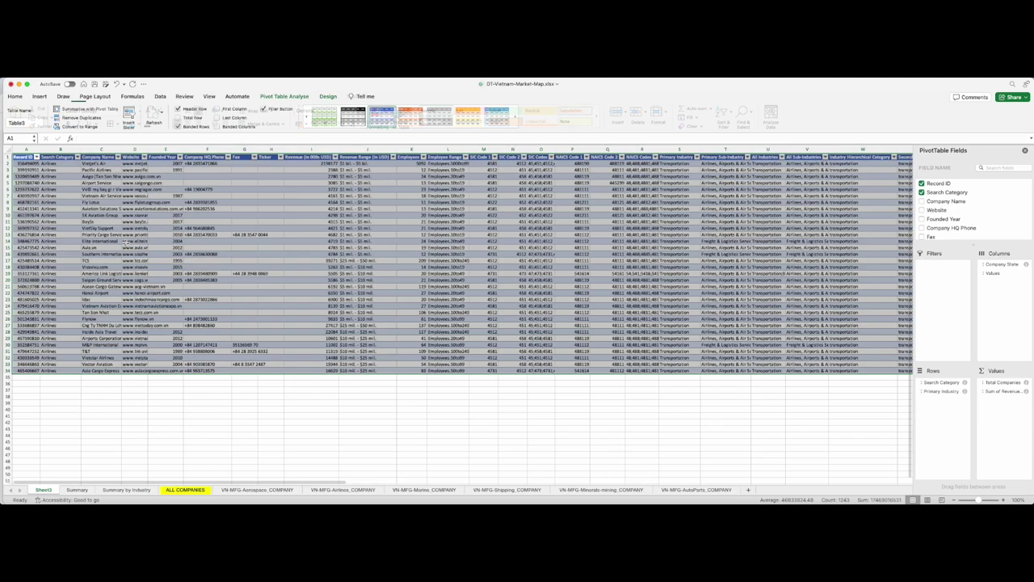
left_click(101, 149)
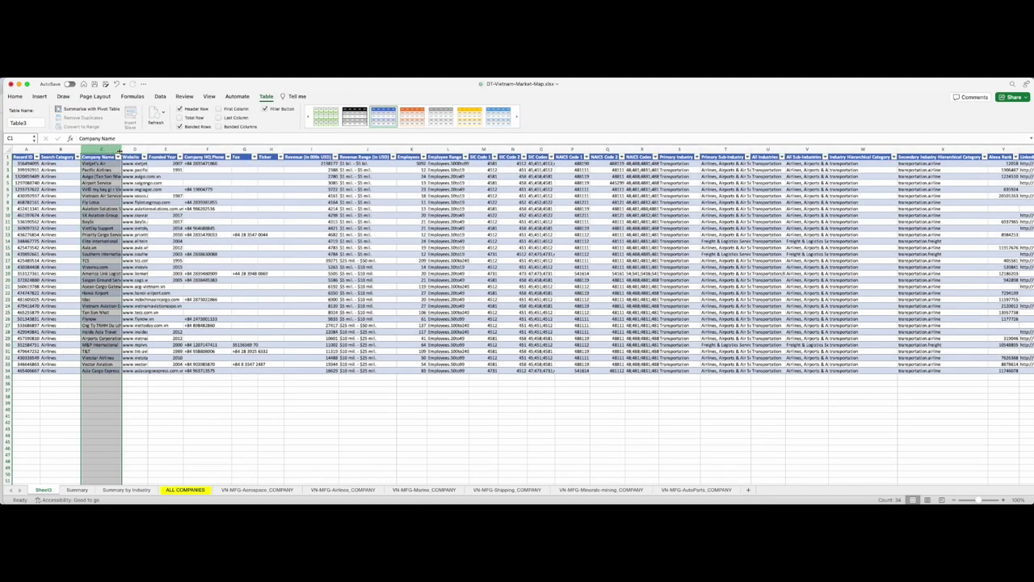
double_click(121, 149)
- Copy VietSky Support's website address from D12 and switch to the browser
left_click(105, 228)
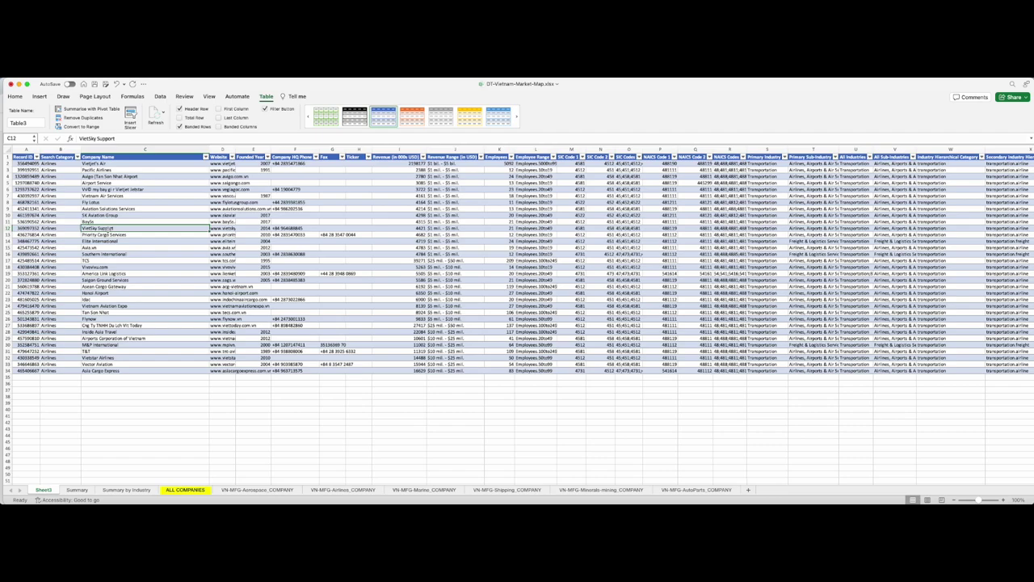
key("Right")
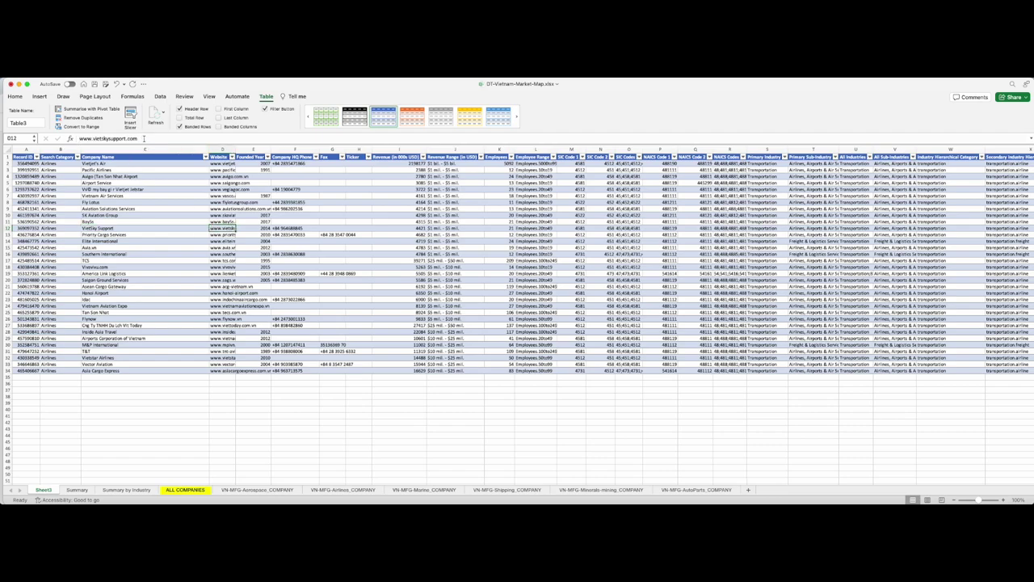
triple_click(144, 139)
key("ctrl+c")
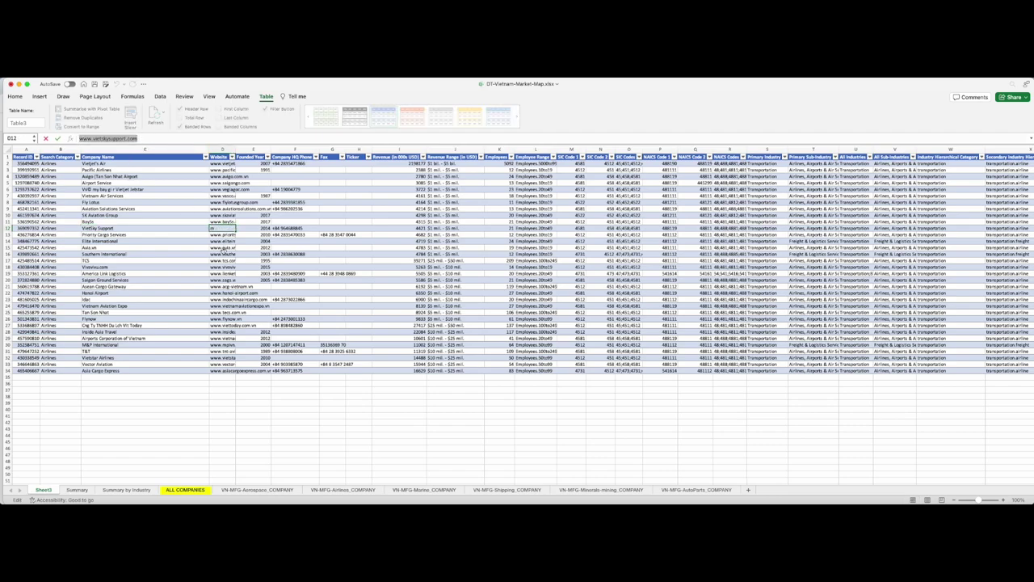
key("super+Tab")
left_click(369, 104)
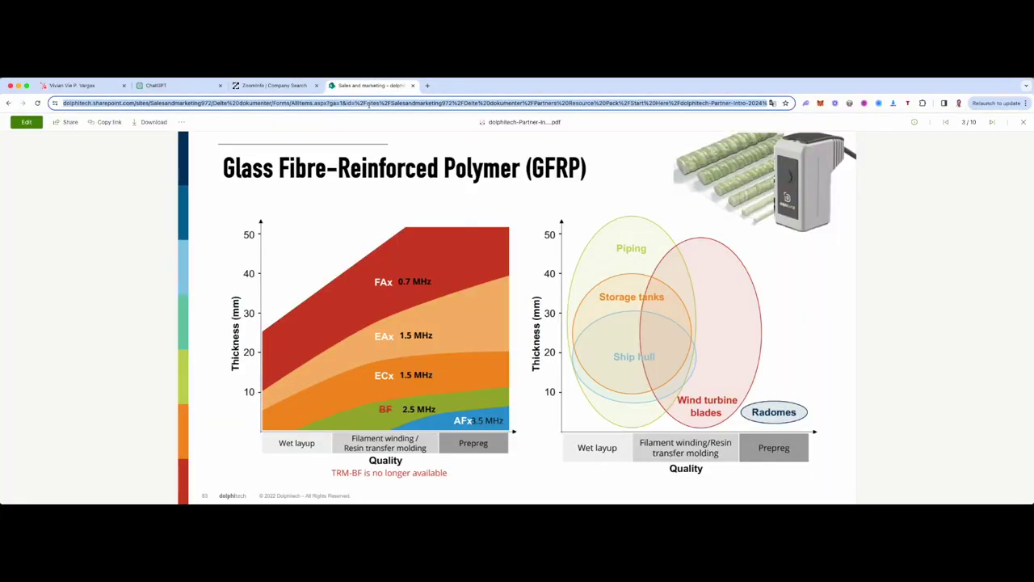
- Load vietskysupport.com in a new tab and read its About Us introduction
left_click(428, 84)
key("ctrl+v")
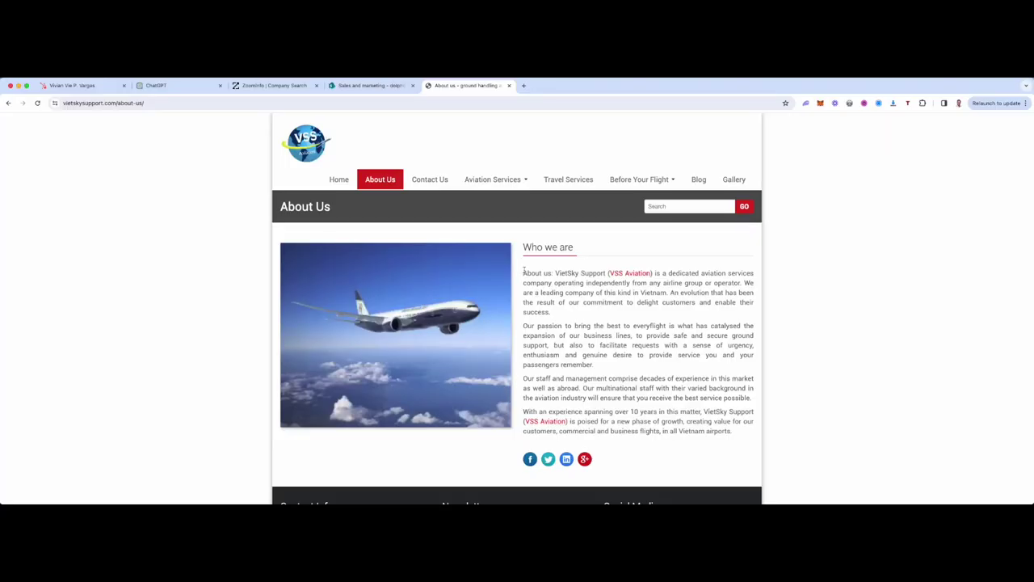
left_click_drag(524, 271, 705, 320)
left_click(704, 320)
- Open the Ground Handling page from VietSky's Aviation Services menu
mouse_move(512, 181)
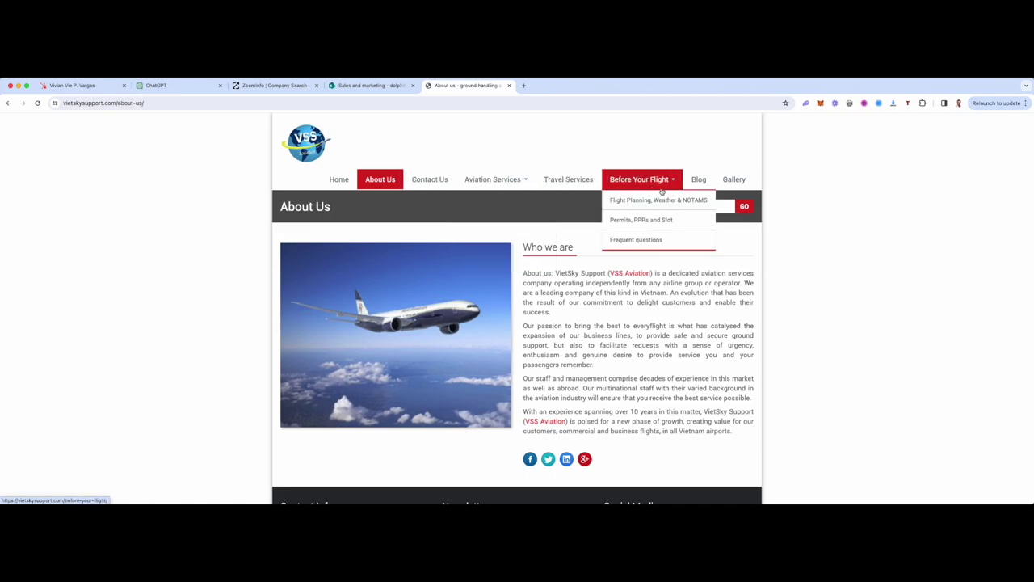
scroll(618, 404, "down", 3)
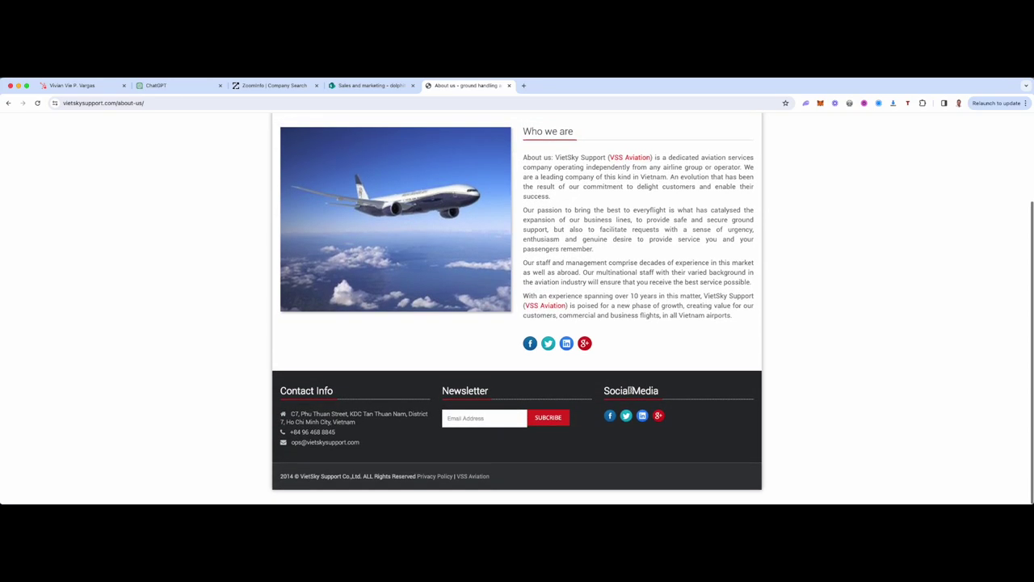
scroll(569, 335, "up", 3)
scroll(569, 335, "down", 1)
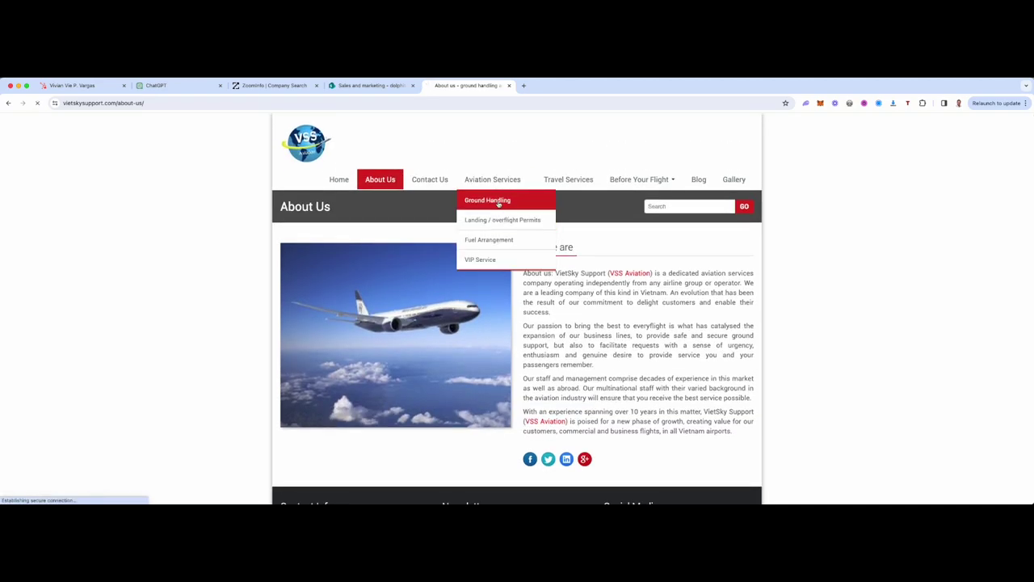
left_click(499, 203)
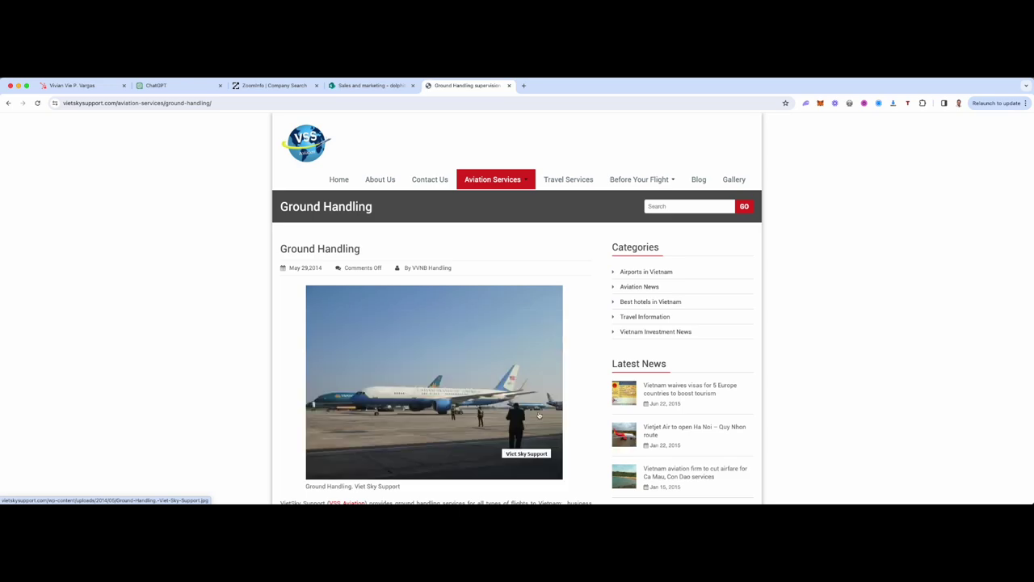
- Read the list of arranged ground services, then return to Excel
scroll(661, 353, "down", 5)
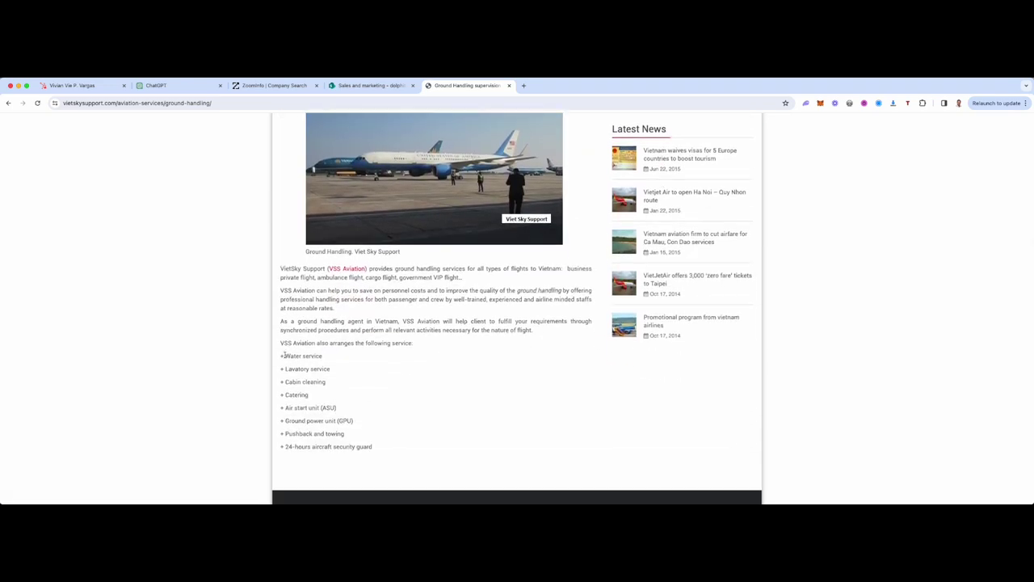
left_click_drag(280, 342, 393, 442)
left_click(436, 426)
key("super+Tab")
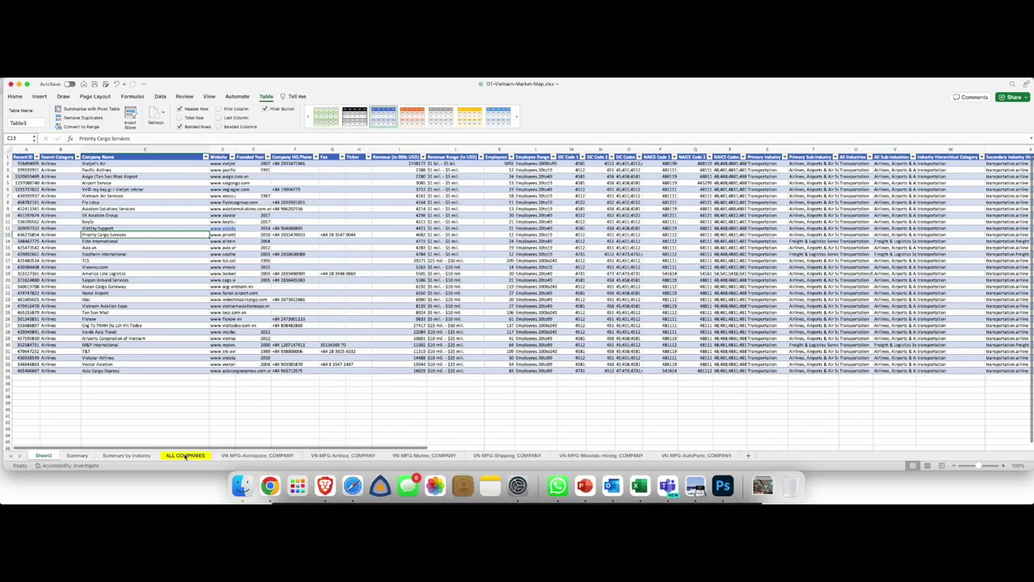
- On the ALL COMPANIES sheet, sort the Company Name column from A to Z
left_click(185, 456)
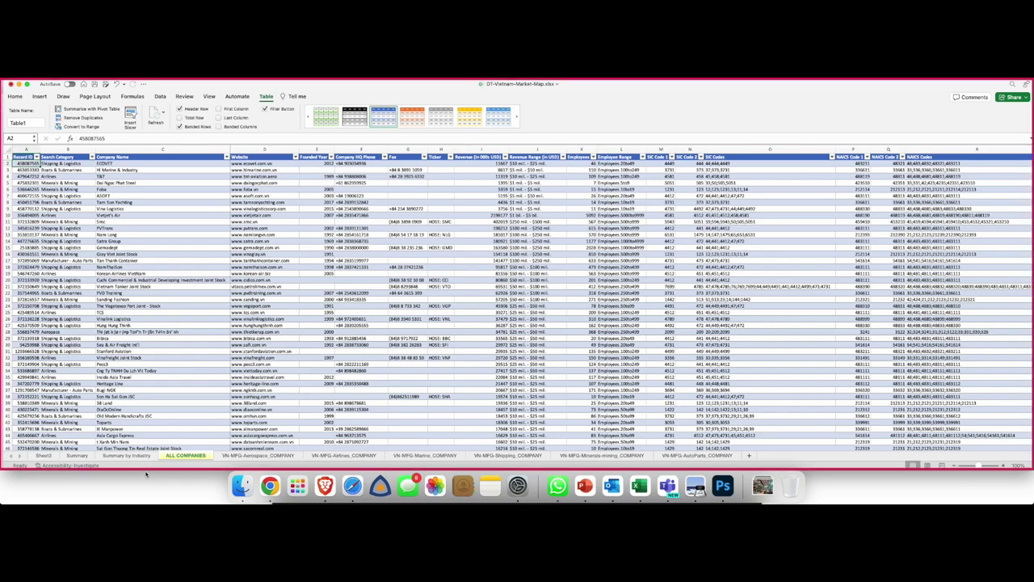
left_click(146, 305)
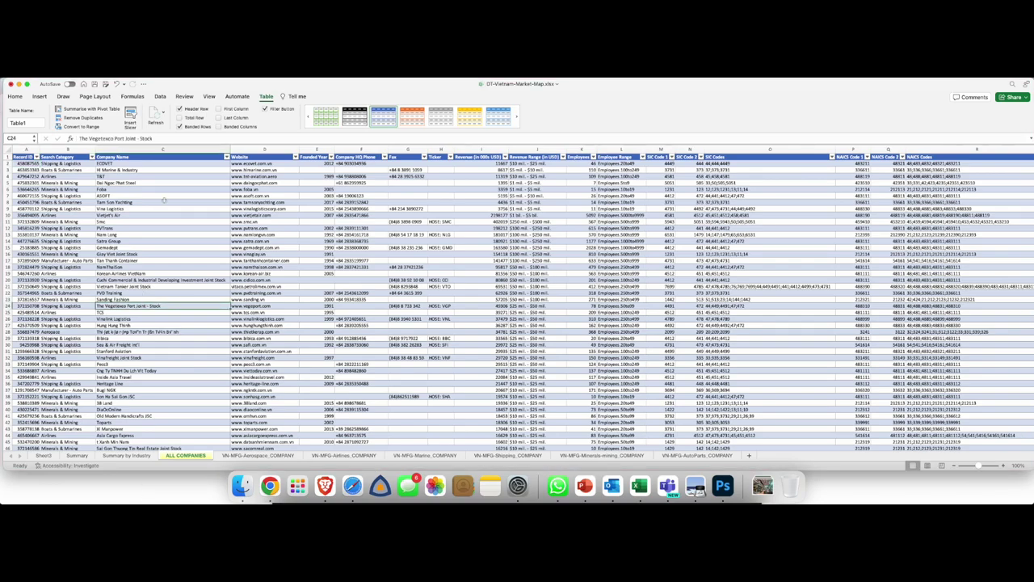
left_click(227, 157)
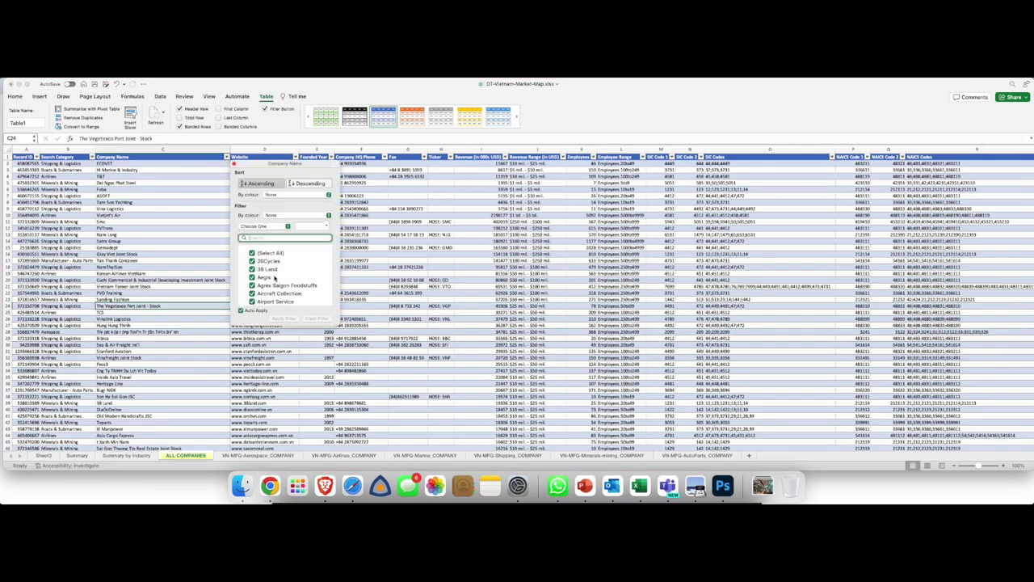
scroll(281, 268, "down", 15)
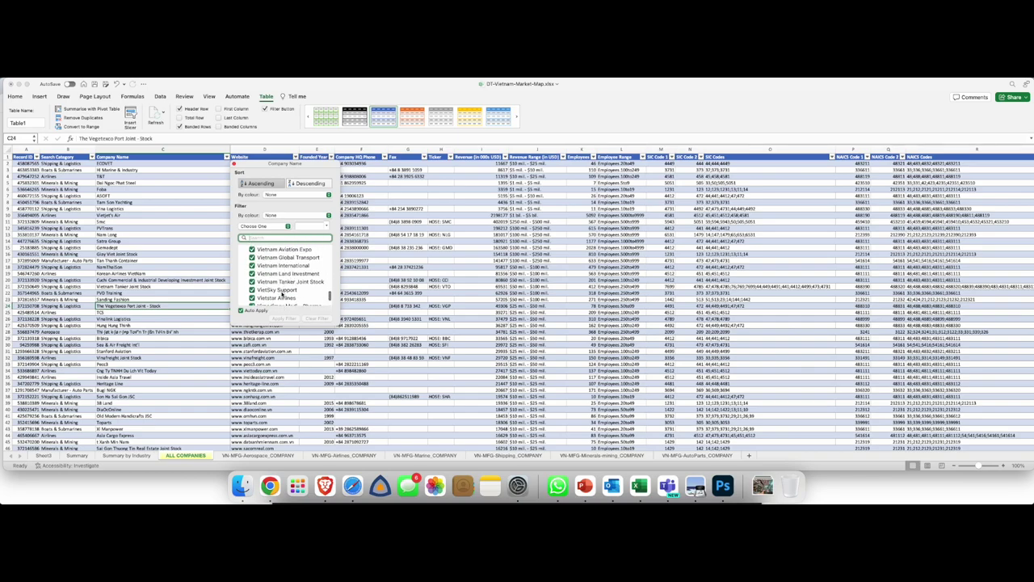
left_click(197, 162)
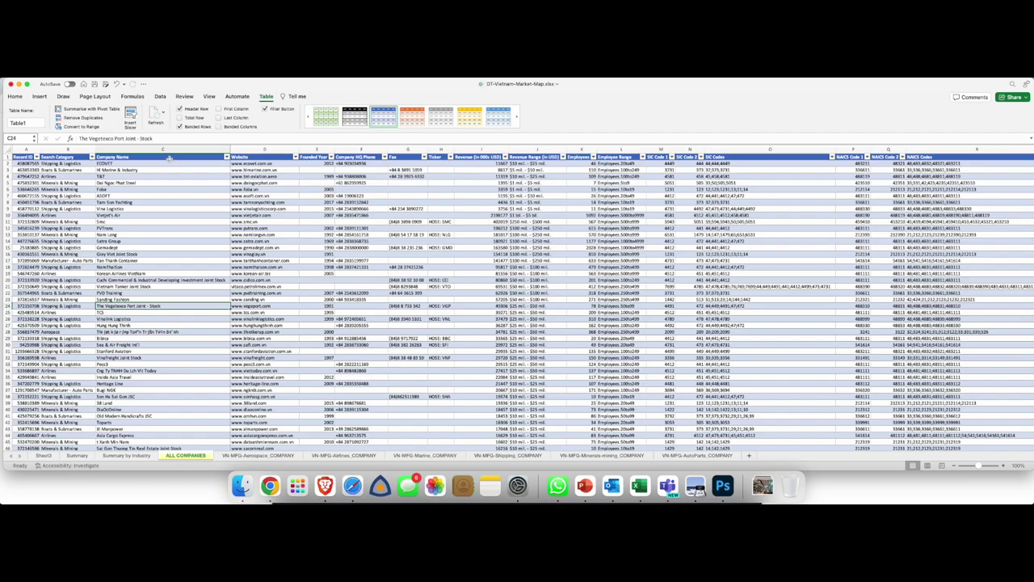
left_click(227, 156)
left_click(249, 183)
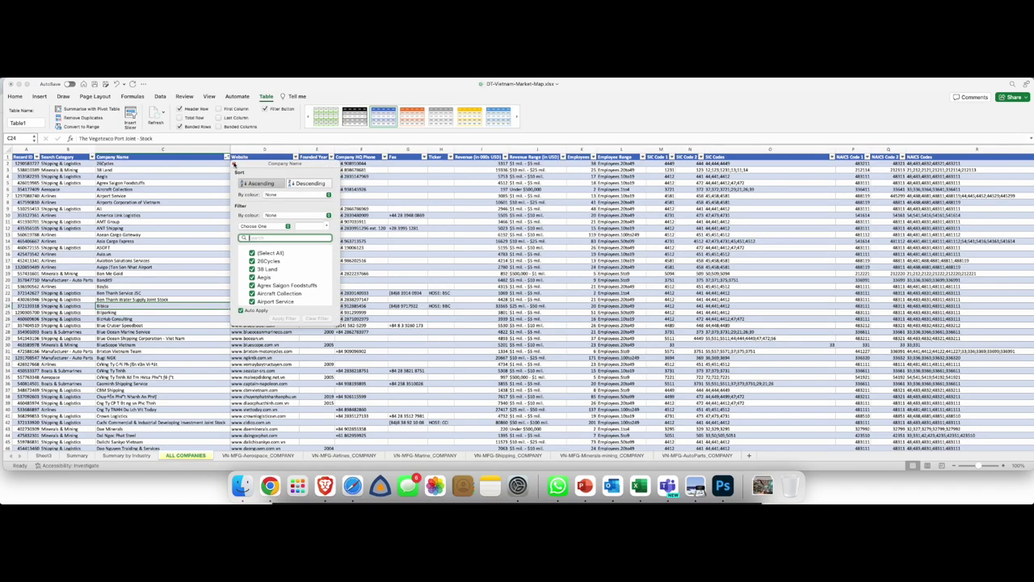
left_click(234, 164)
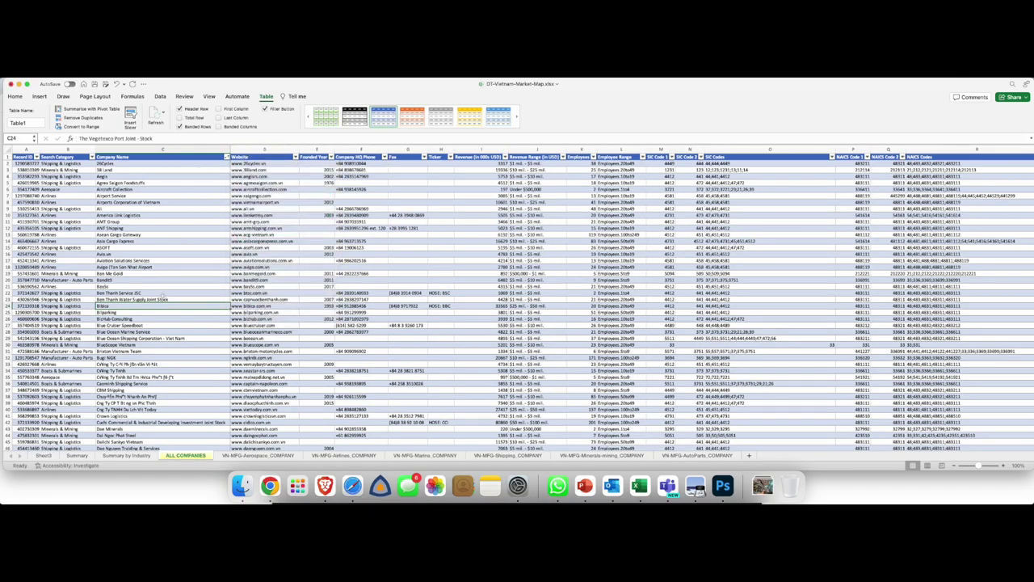
- Go to VietSky Support's row and view its address and location-count columns
scroll(162, 293, "down", 20)
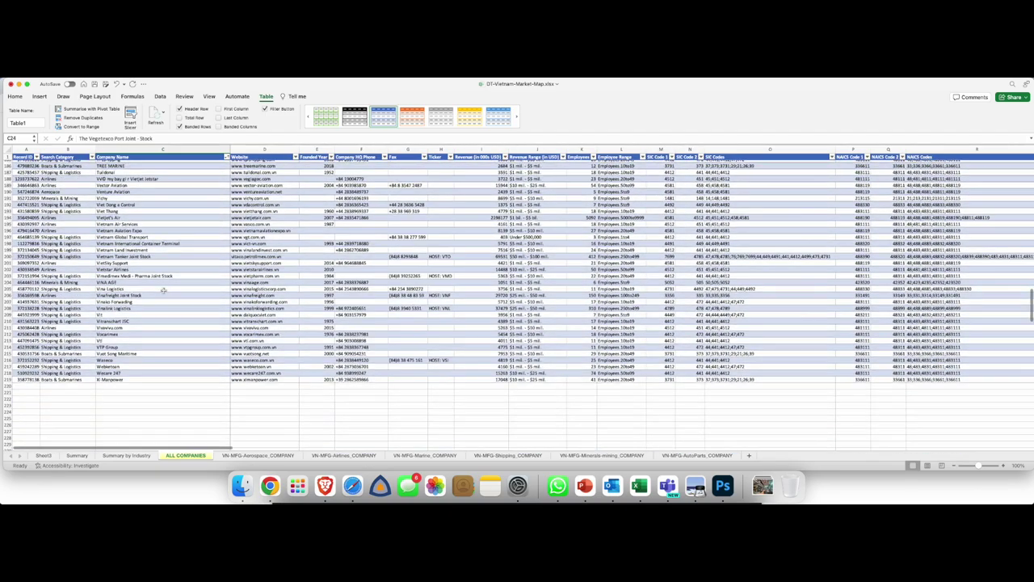
left_click(117, 263)
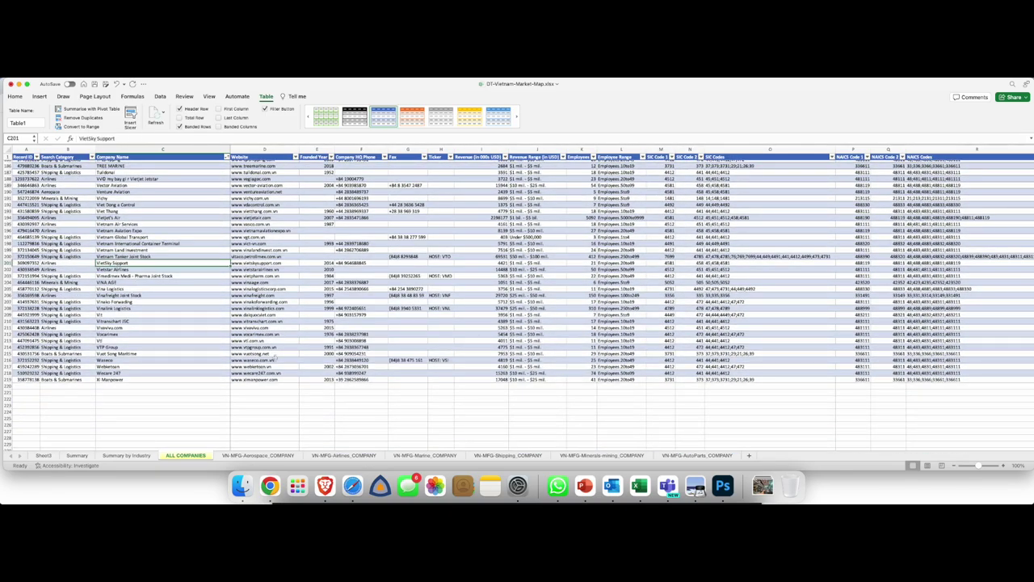
scroll(287, 270, "right", 10)
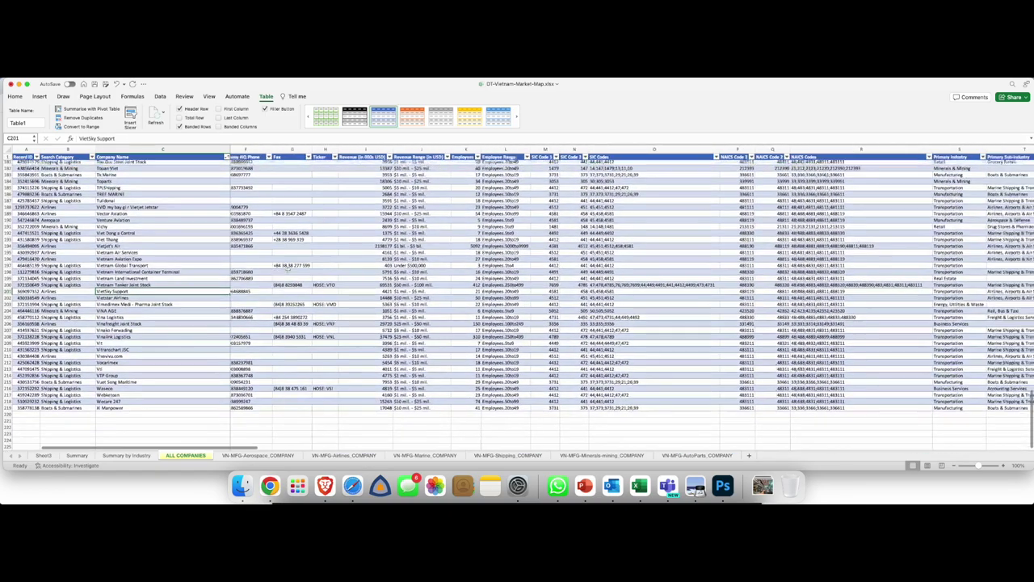
scroll(287, 272, "right", 15)
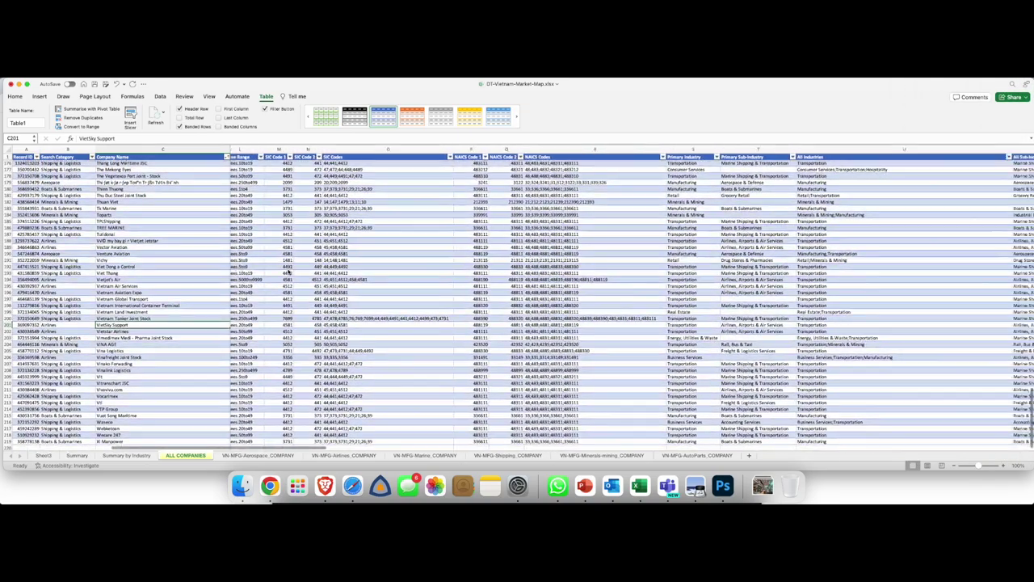
scroll(287, 272, "right", 15)
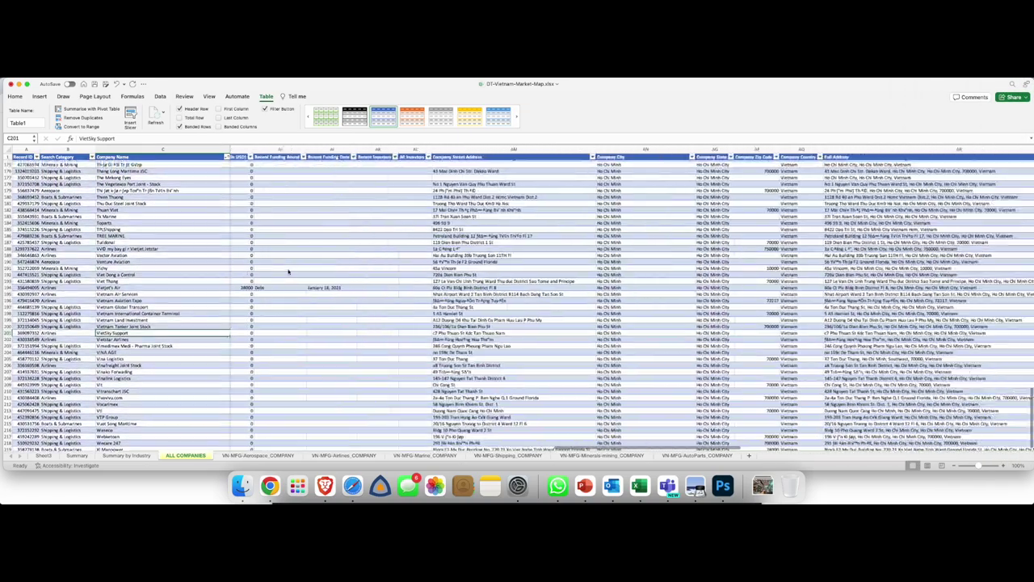
scroll(837, 187, "right", 10)
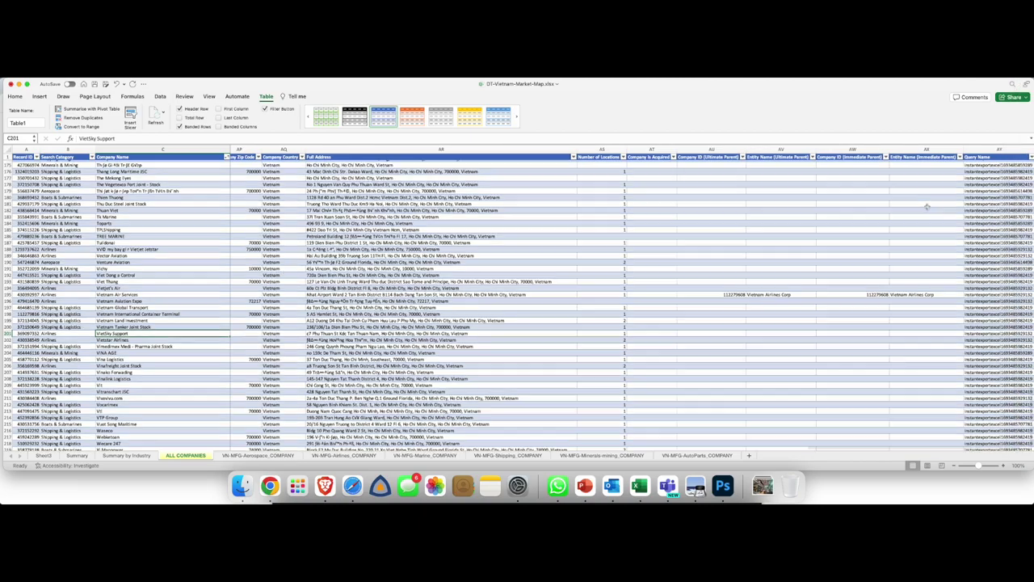
scroll(838, 186, "up", 20)
- Add a Score column to the table and give VietSky Support a Score of 6
left_click(476, 159)
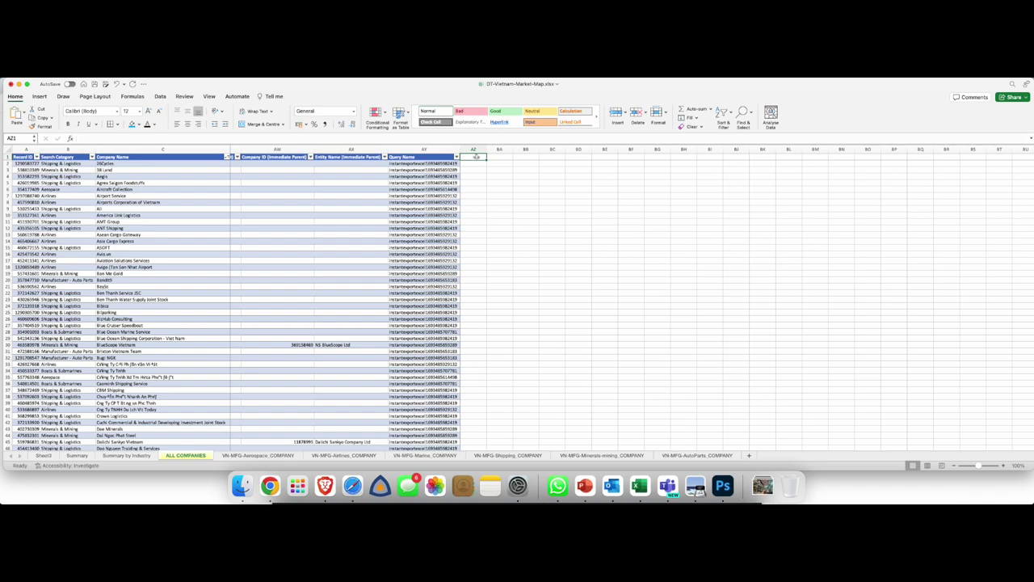
type("Score")
key("Return")
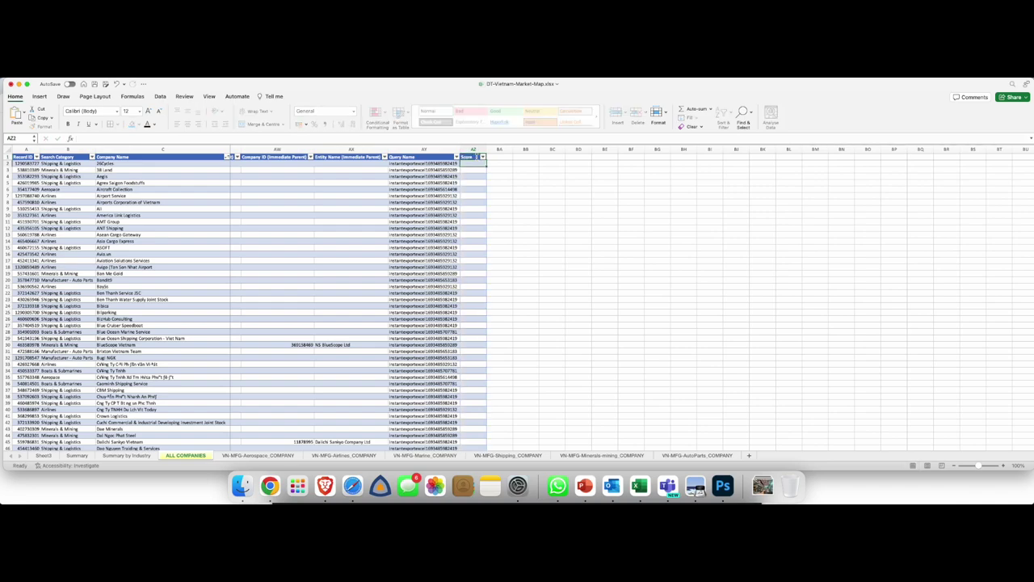
scroll(127, 380, "down", 20)
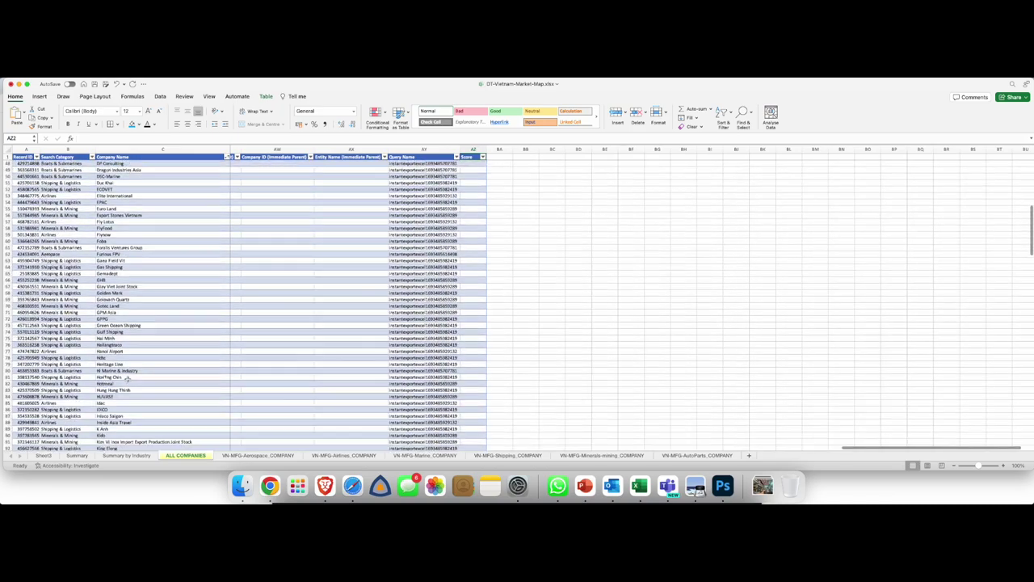
scroll(127, 379, "down", 1)
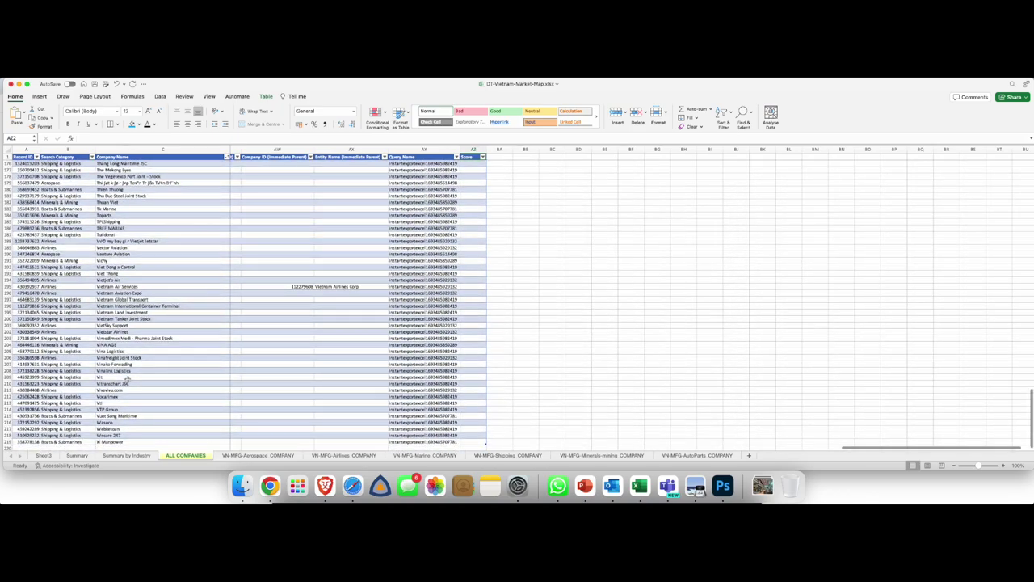
left_click(9, 325)
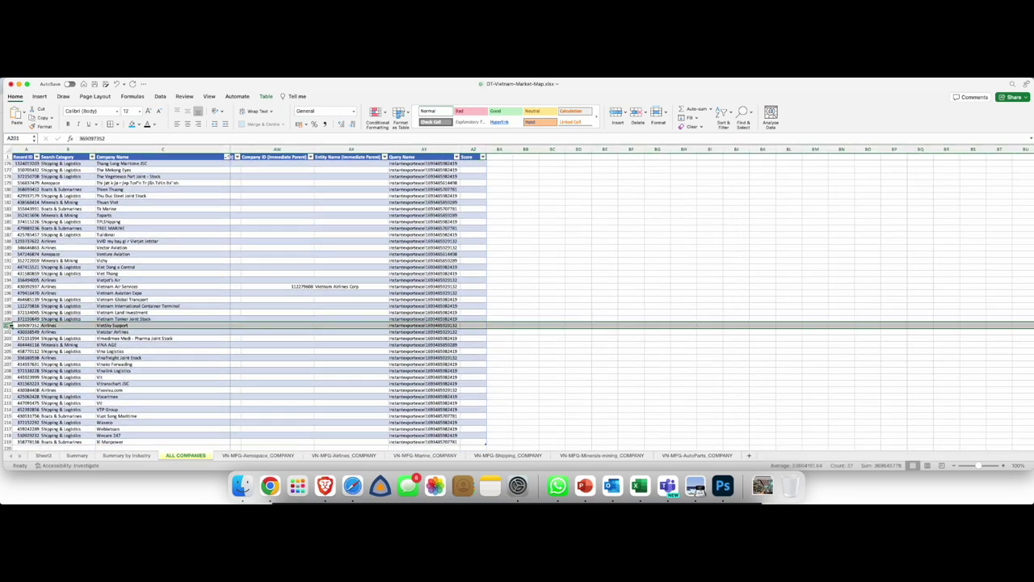
left_click(476, 324)
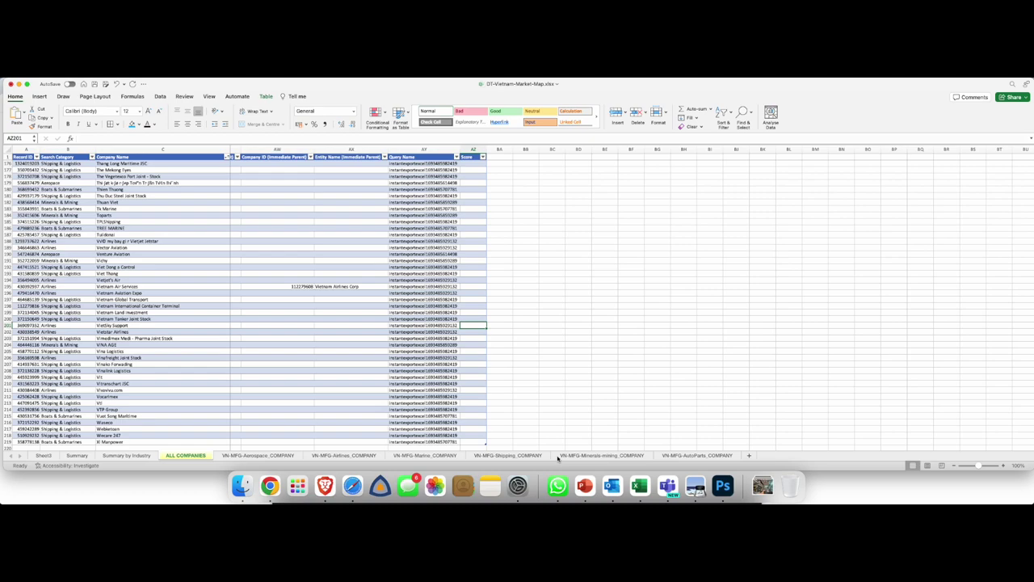
type("6")
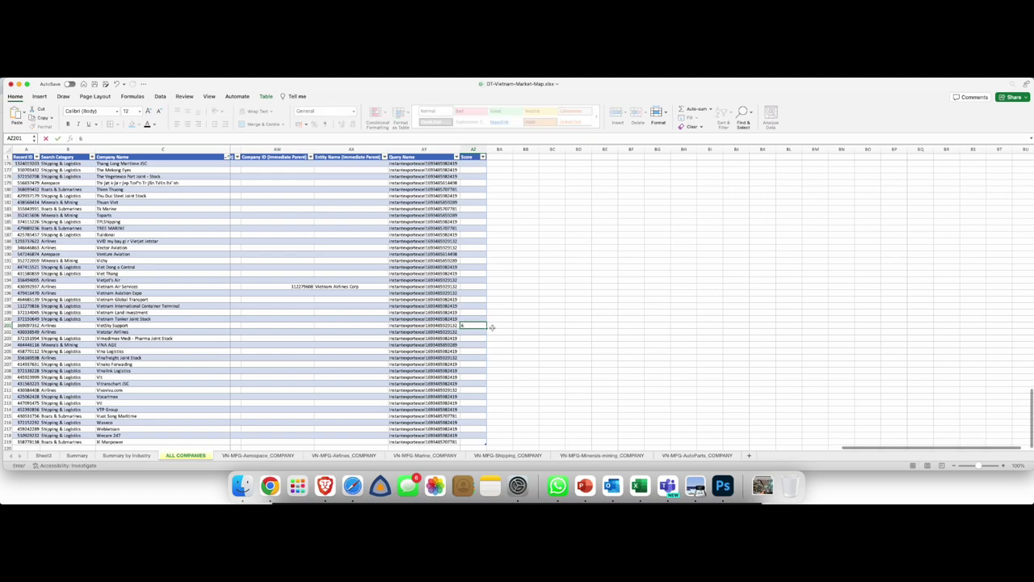
left_click(473, 149)
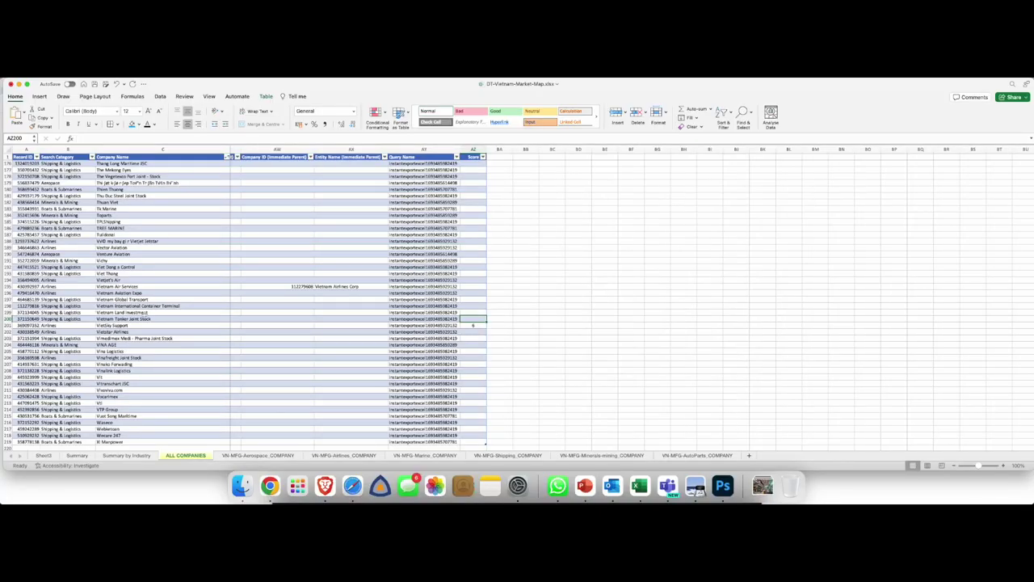
- Copy Vietnam Tanker Joint Stock's website, vitaco.petrolimex.com.vn, and switch to the browser
left_click(164, 320)
key("Right")
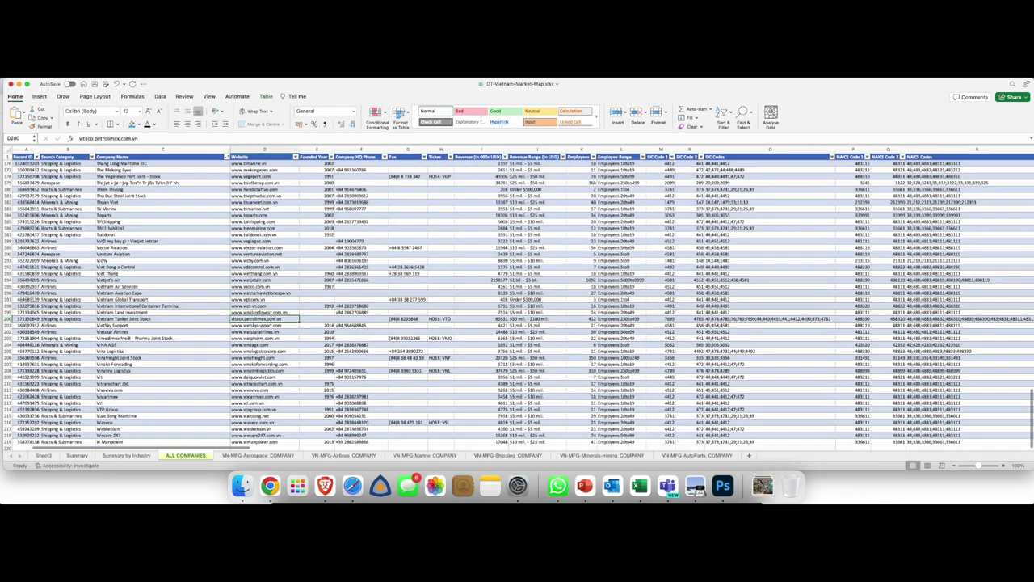
left_click(130, 138)
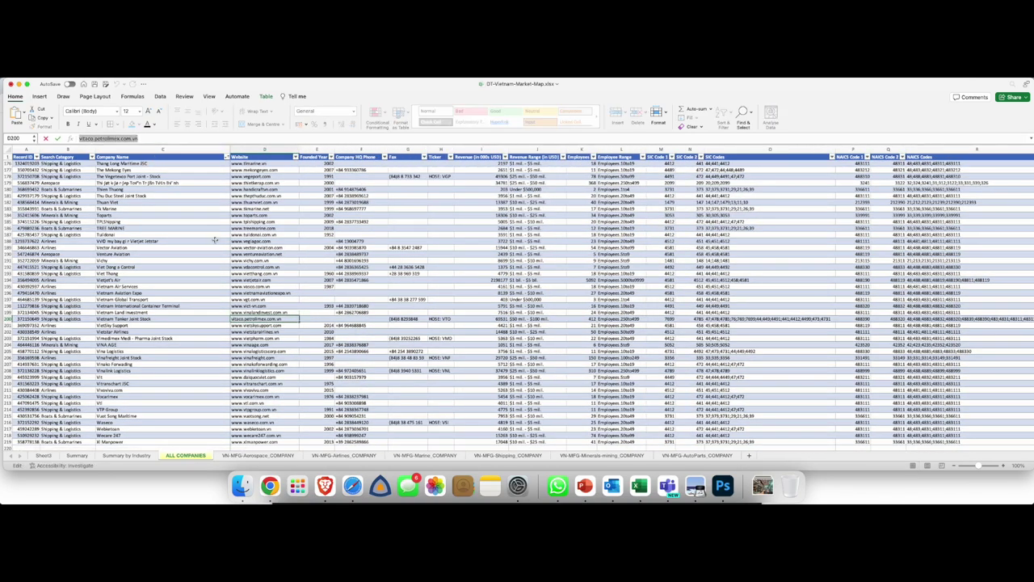
key("super+Tab")
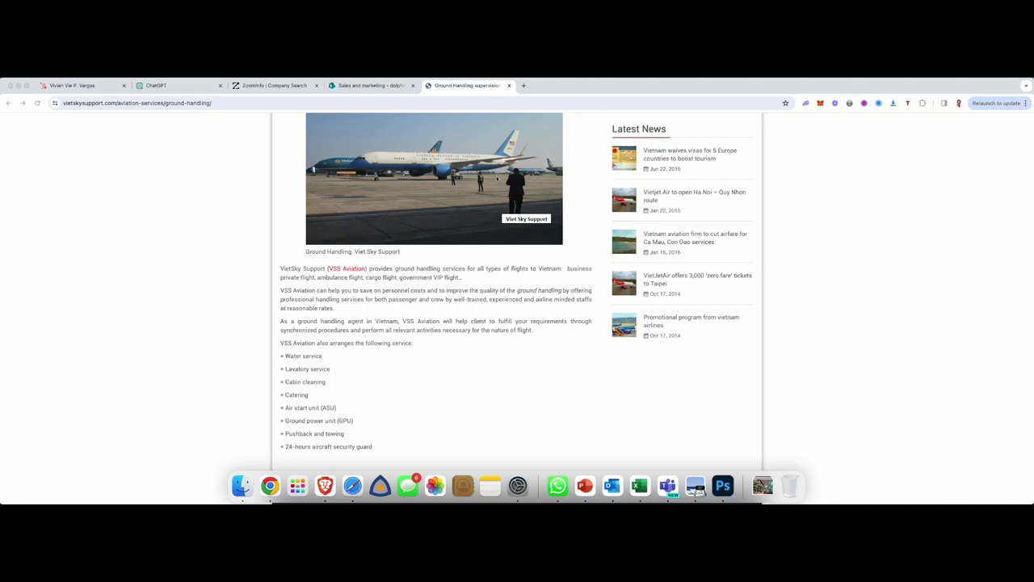
- Load the Vitaco Petrolimex website and scroll through its homepage
left_click(383, 102)
type("vitaco.petrolimex.com.vn")
key("Return")
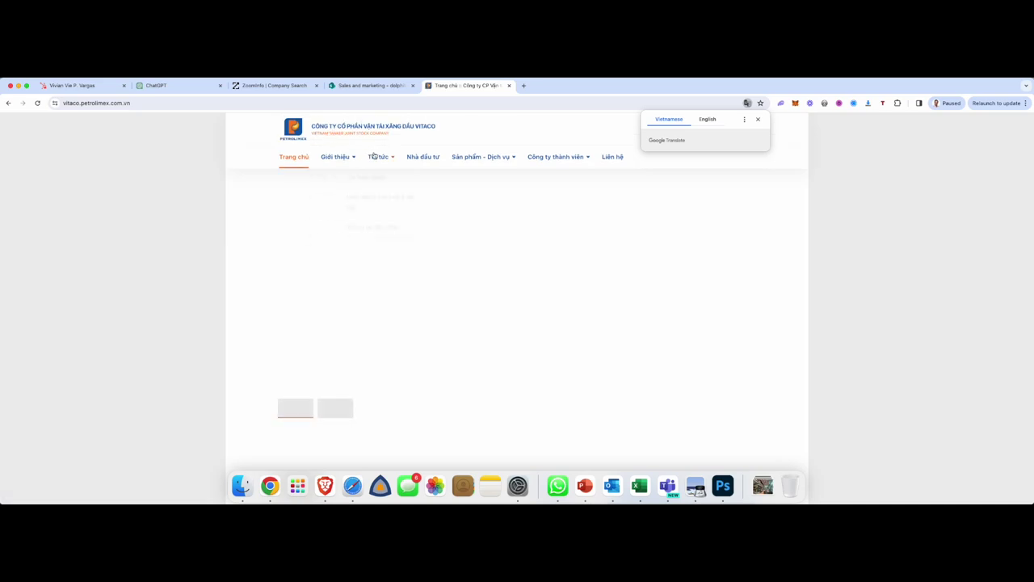
left_click_drag(311, 125, 408, 136)
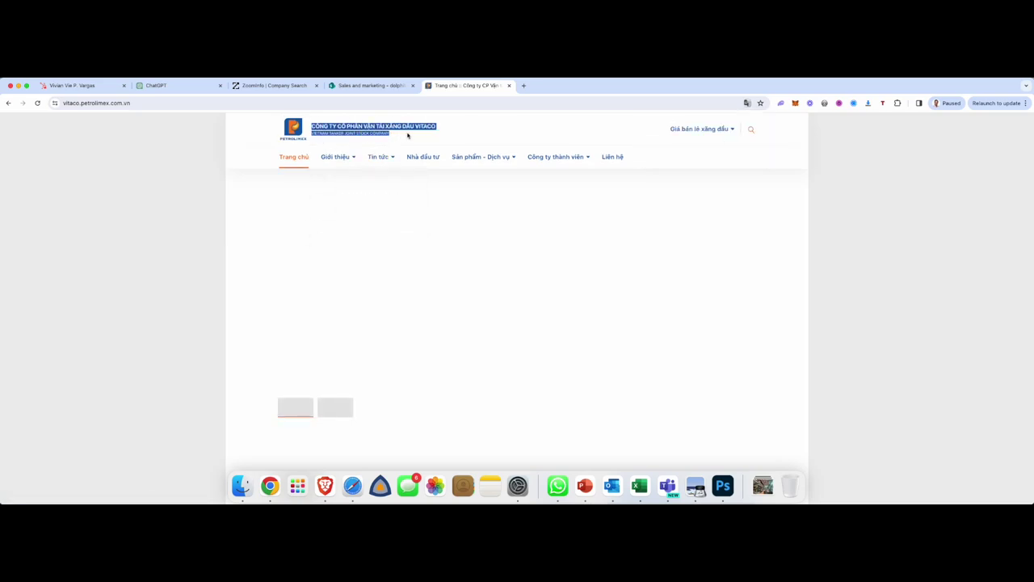
left_click(222, 233)
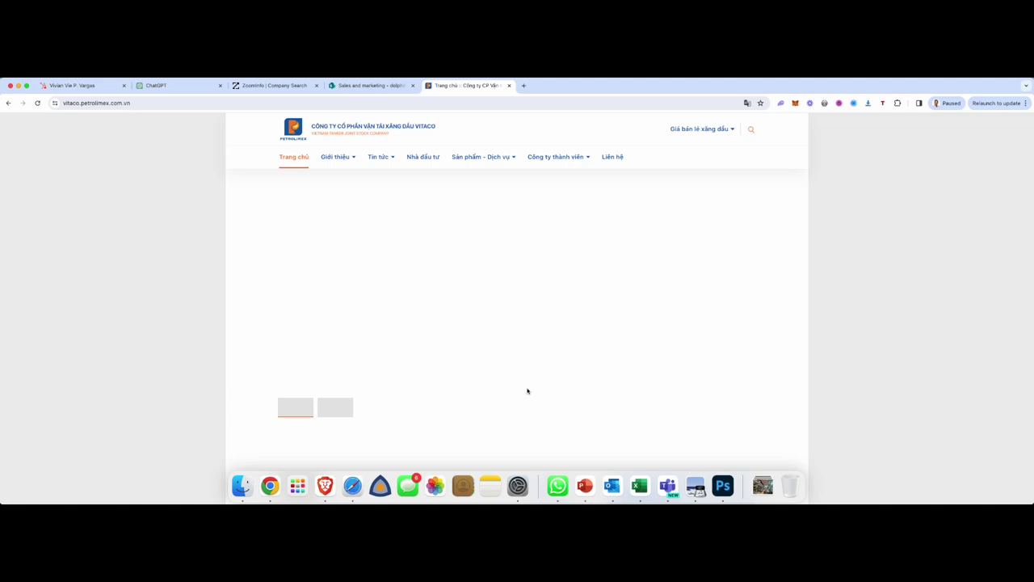
scroll(527, 391, "down", 5)
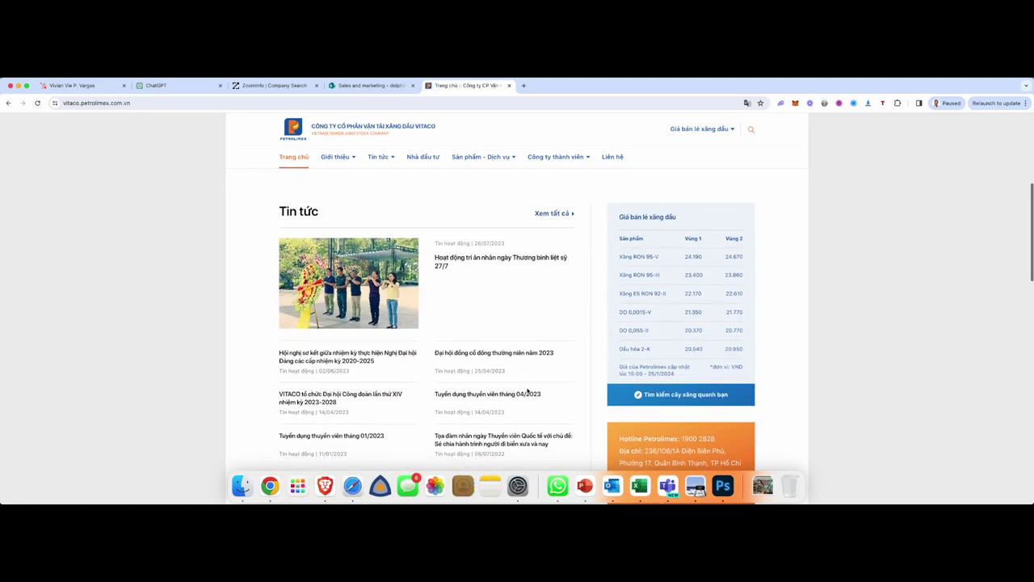
scroll(527, 391, "down", 5)
scroll(527, 391, "down", 1)
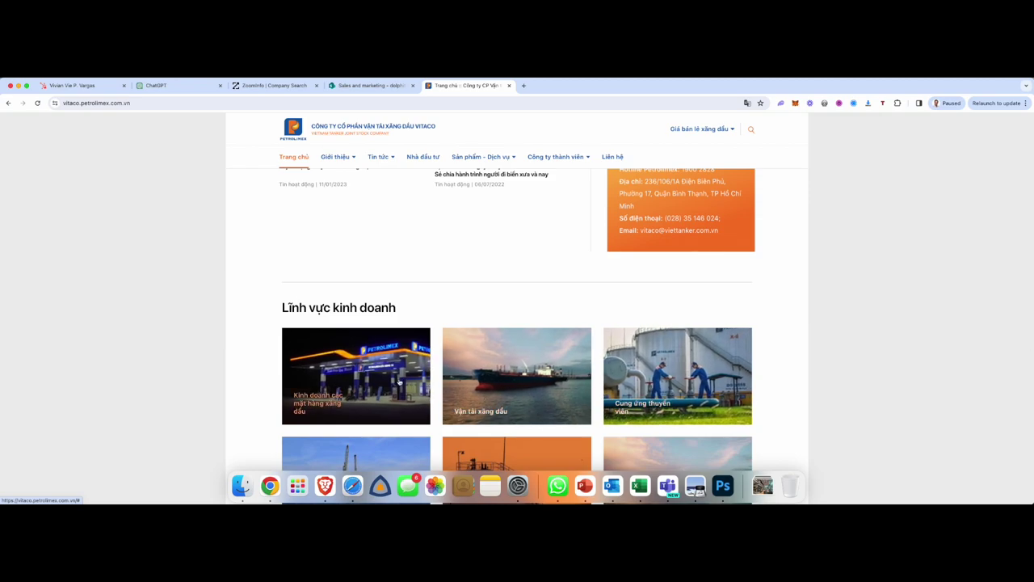
scroll(686, 369, "down", 3)
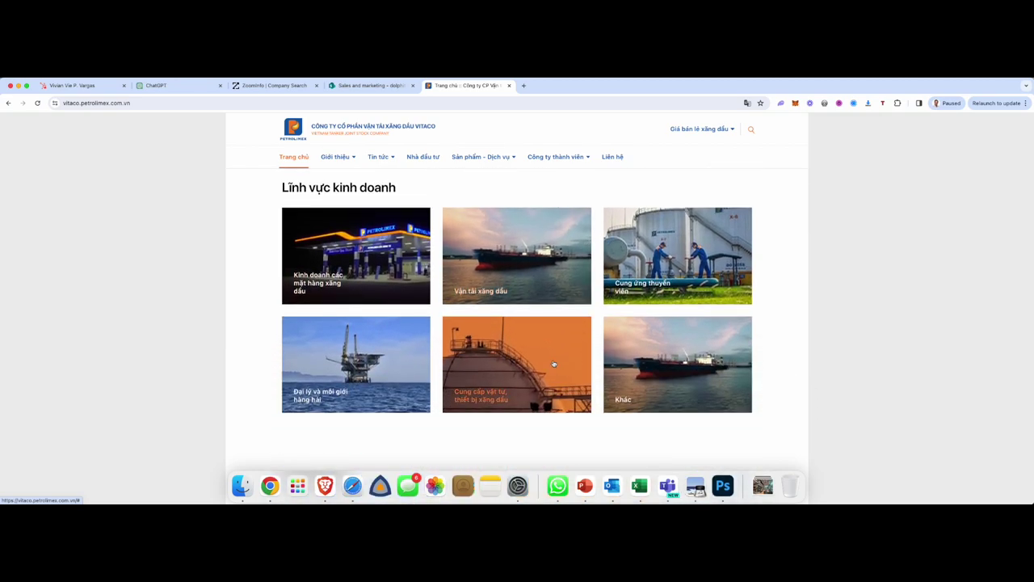
scroll(554, 364, "down", 6)
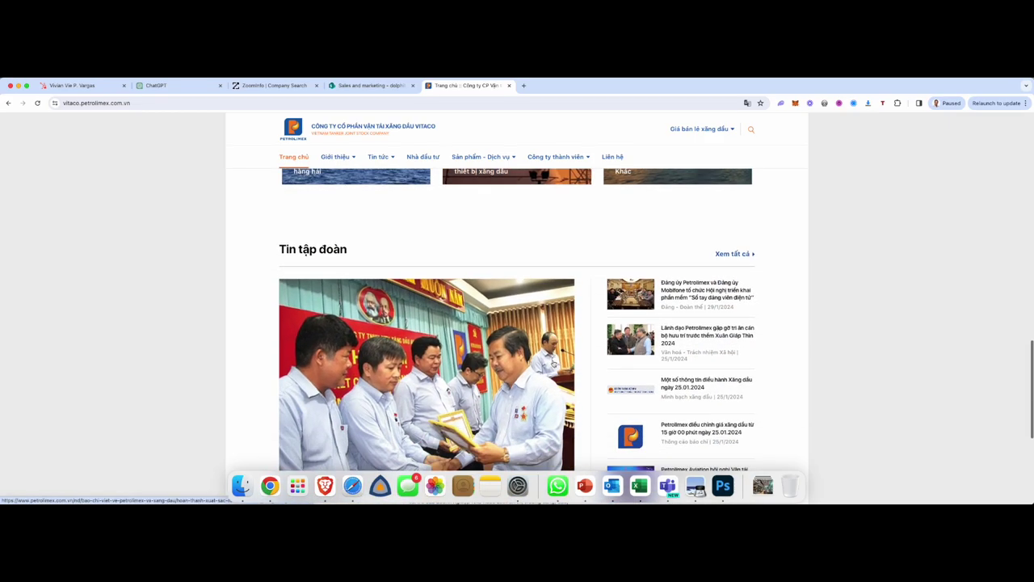
scroll(554, 365, "down", 5)
scroll(554, 364, "down", 3)
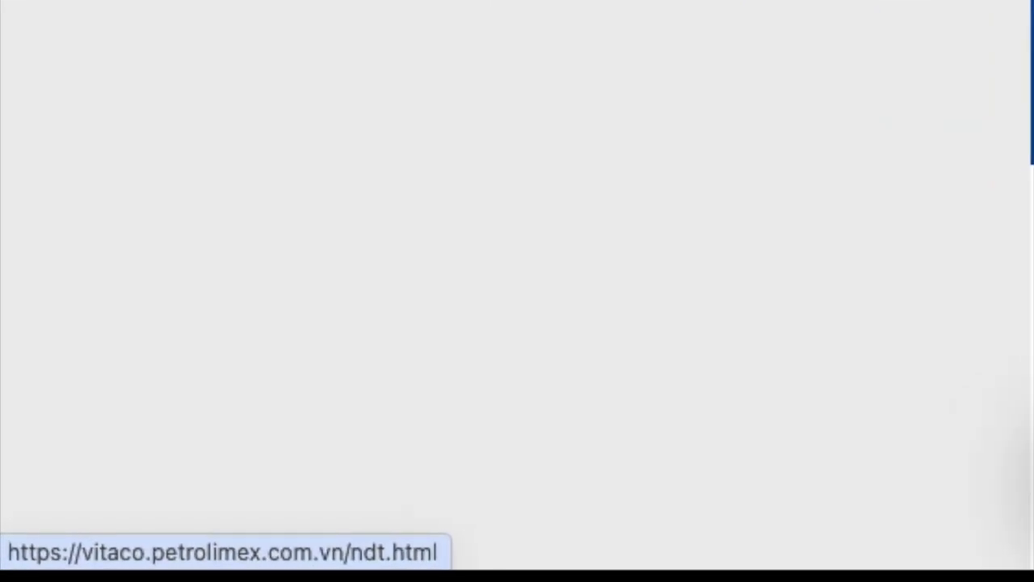
- Look through Vitaco's Nhà đầu tư investors page, then return to the spreadsheet
left_click(1030, 118)
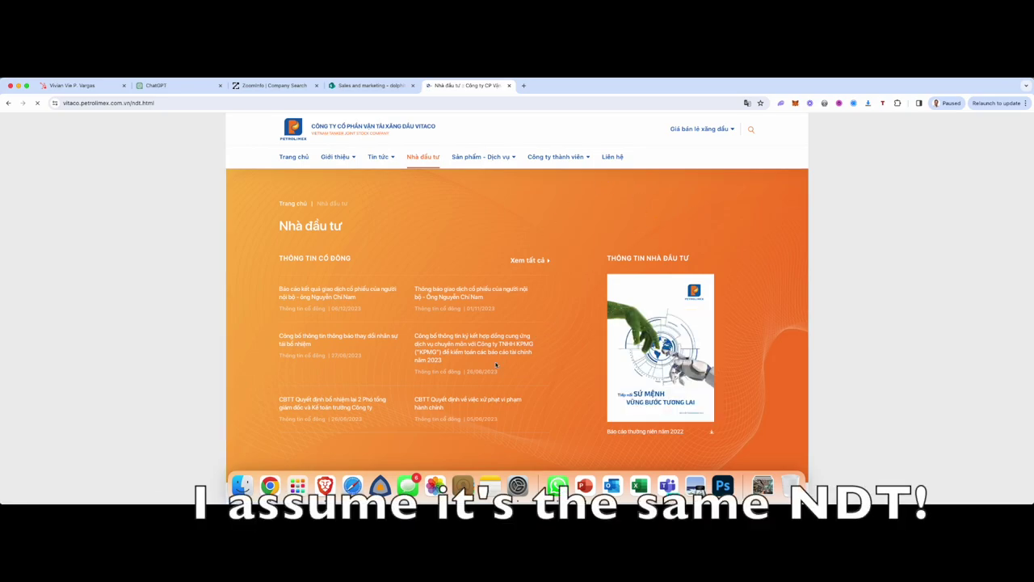
scroll(496, 366, "down", 10)
scroll(497, 364, "up", 15)
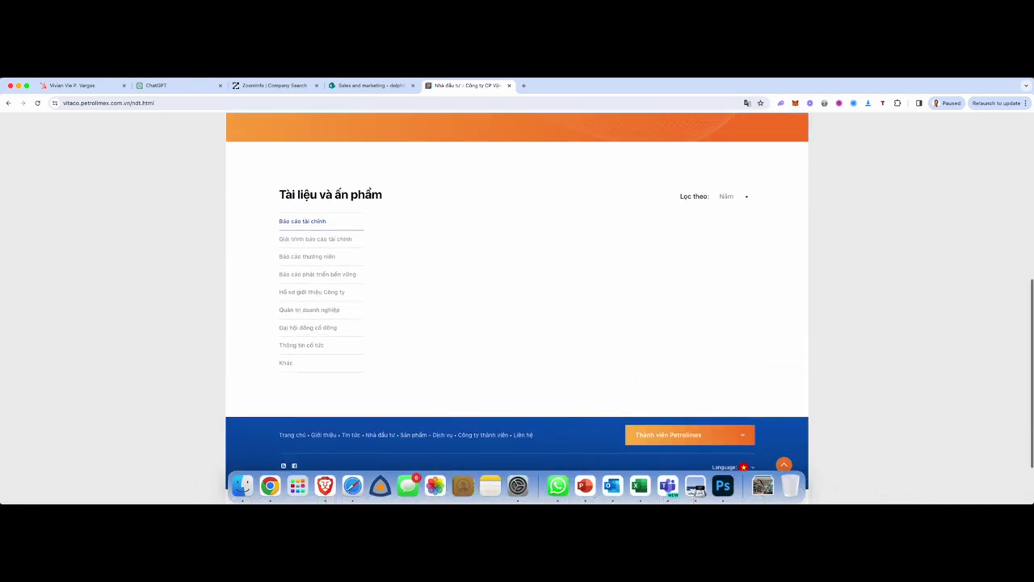
scroll(496, 363, "down", 1)
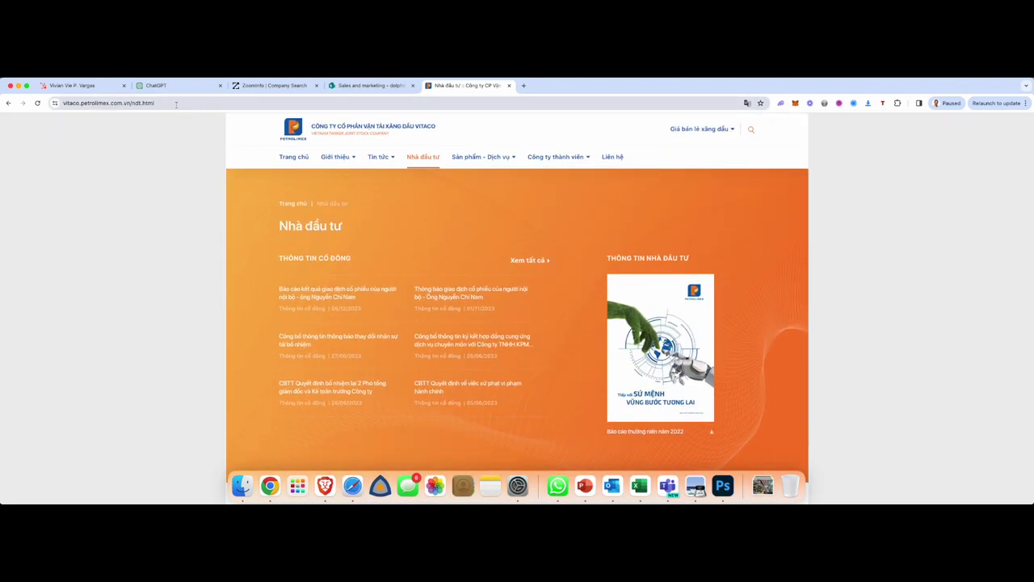
key("super+Tab")
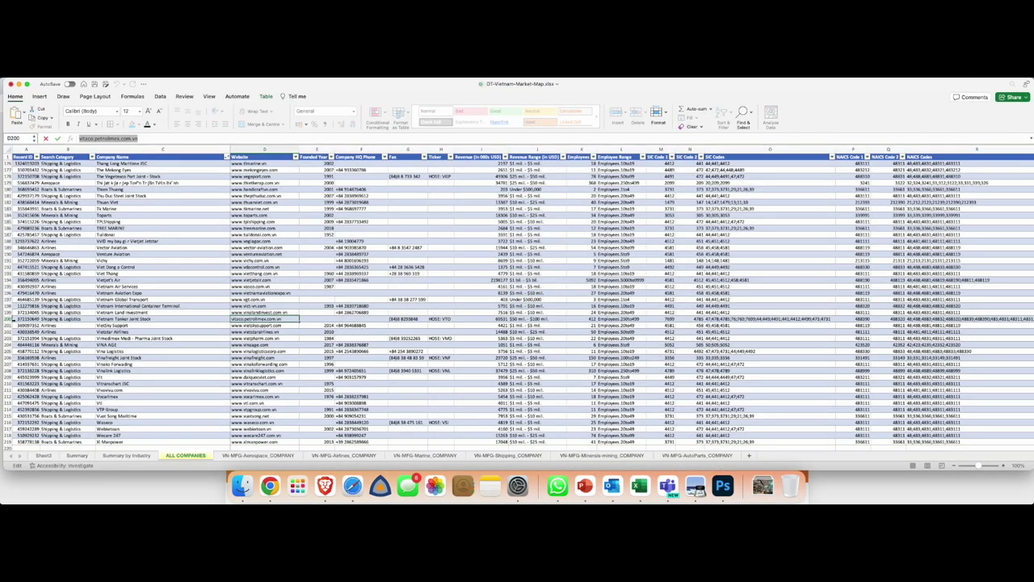
- Enter 9 in Vietnam Tanker Joint Stock's Score cell AZ200, briefly rechecking the browser
left_click(10, 319)
scroll(517, 302, "right", 10)
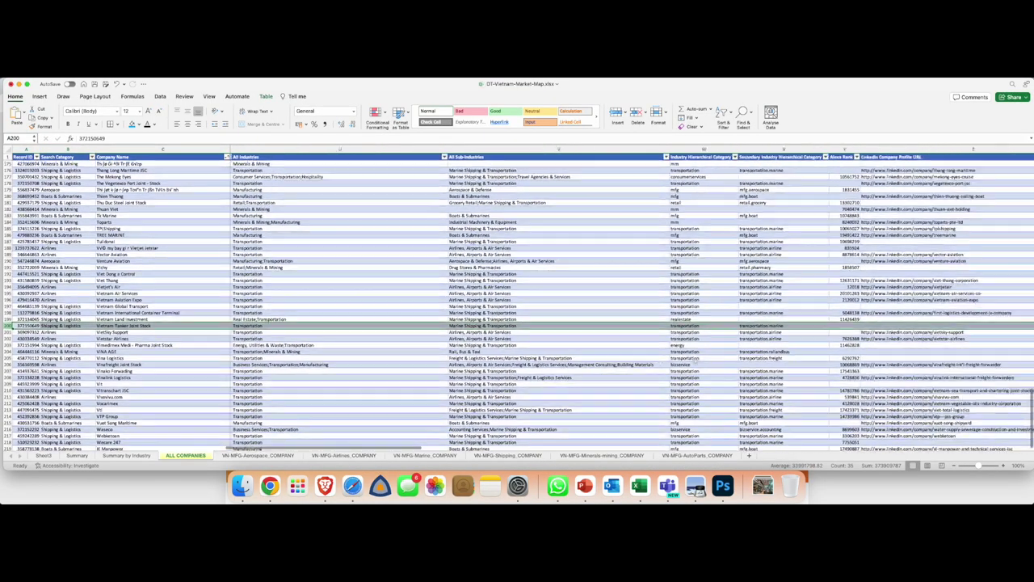
scroll(695, 361, "right", 15)
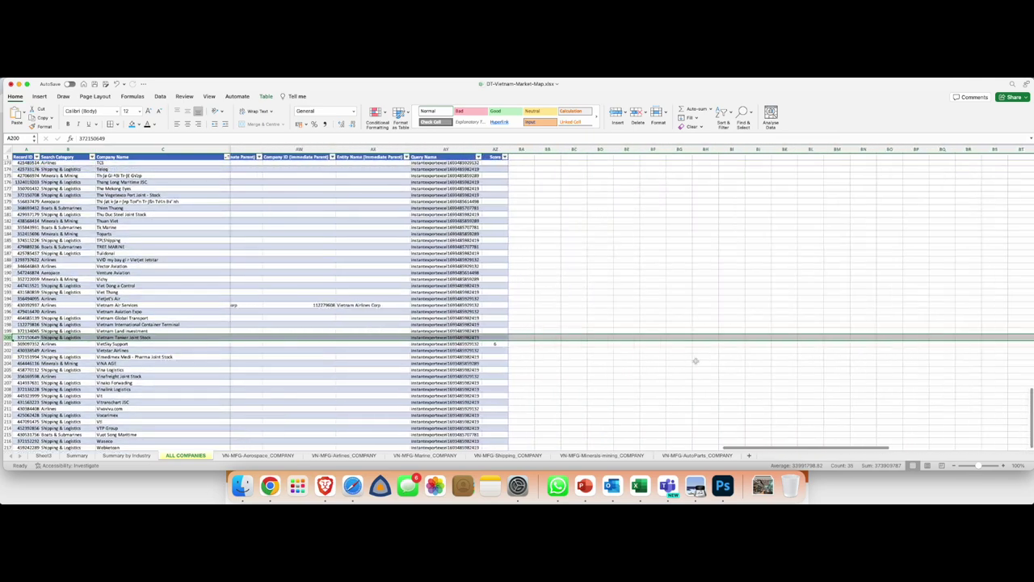
scroll(695, 361, "right", 2)
left_click(485, 338)
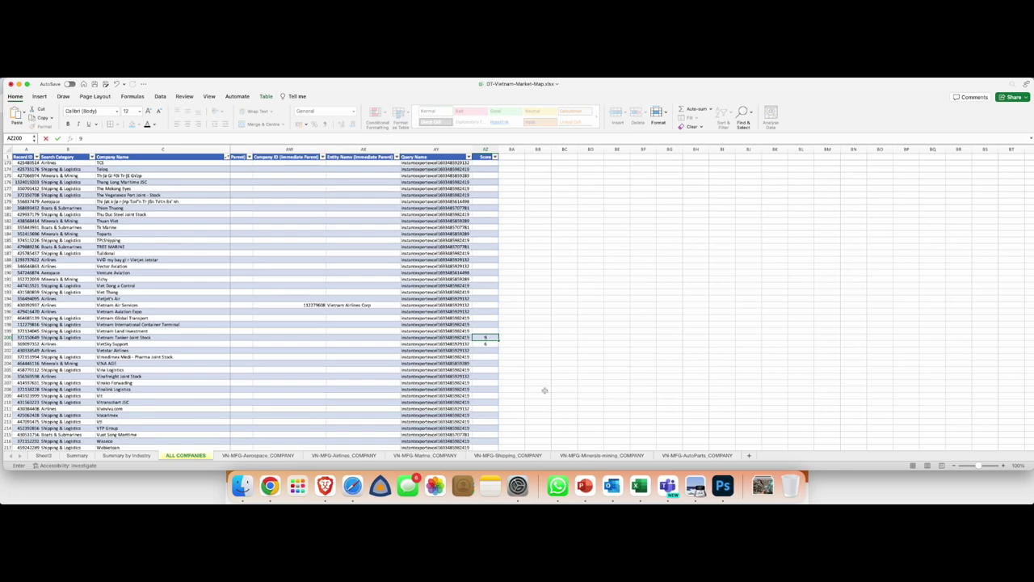
key("Return")
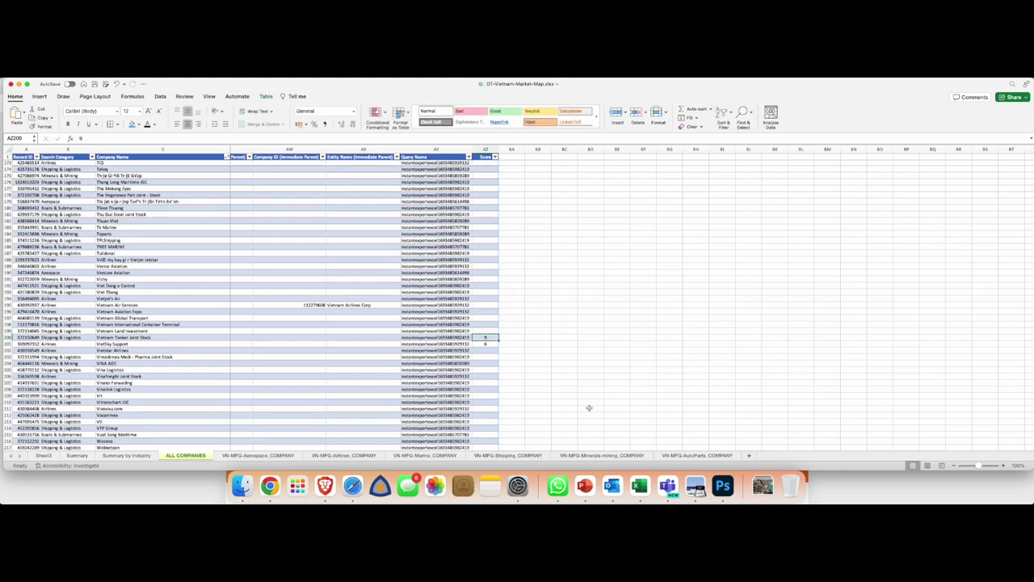
key("super+Tab")
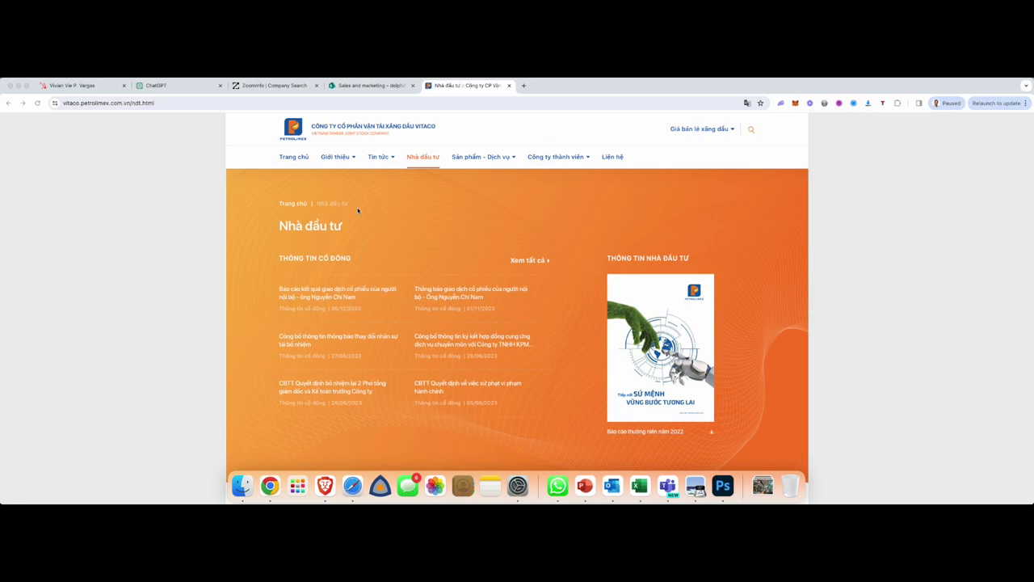
key("super+Tab")
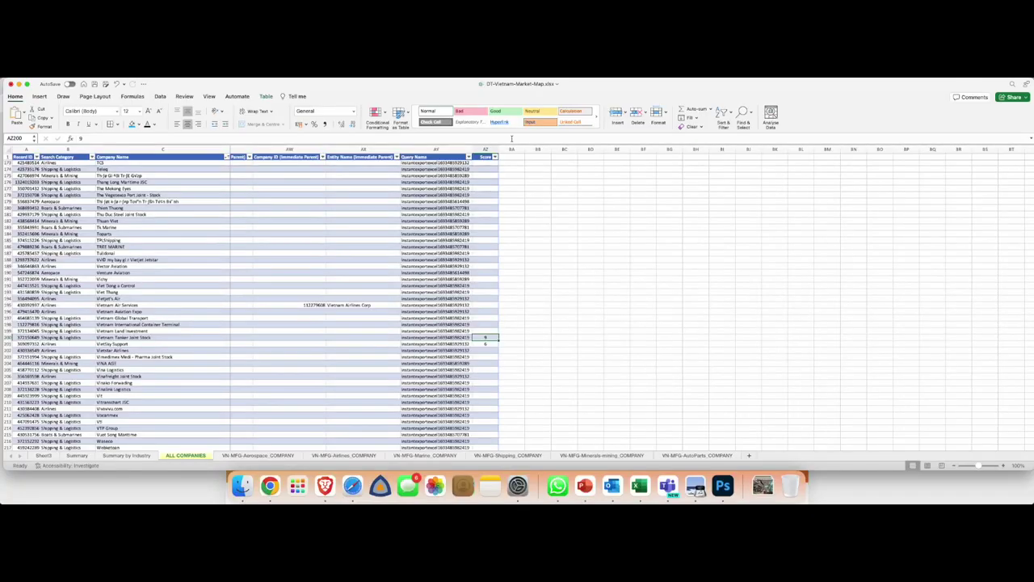
- Apply a Green-Yellow-Red colour scale to the Score column AZ
left_click(484, 149)
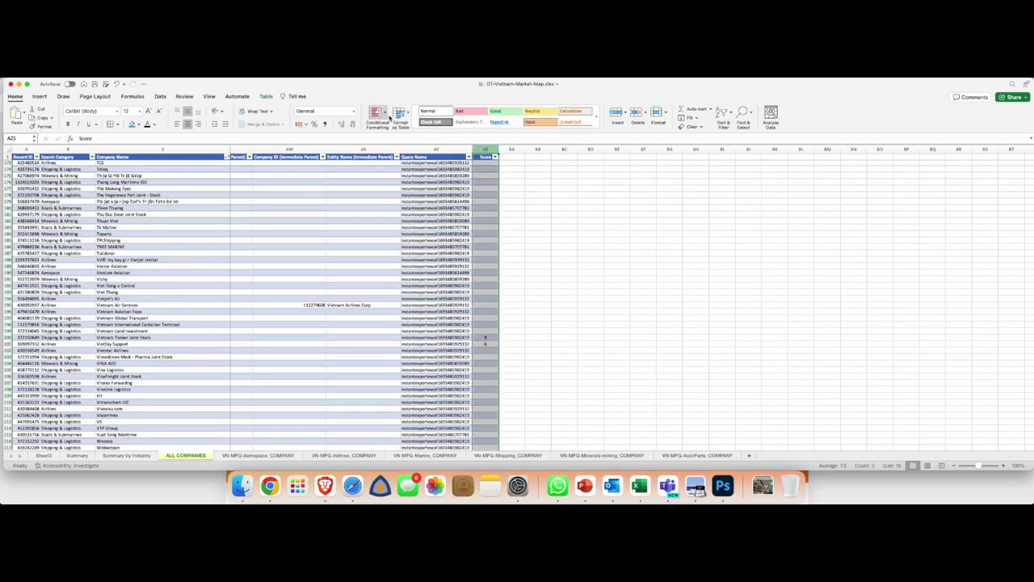
left_click(386, 114)
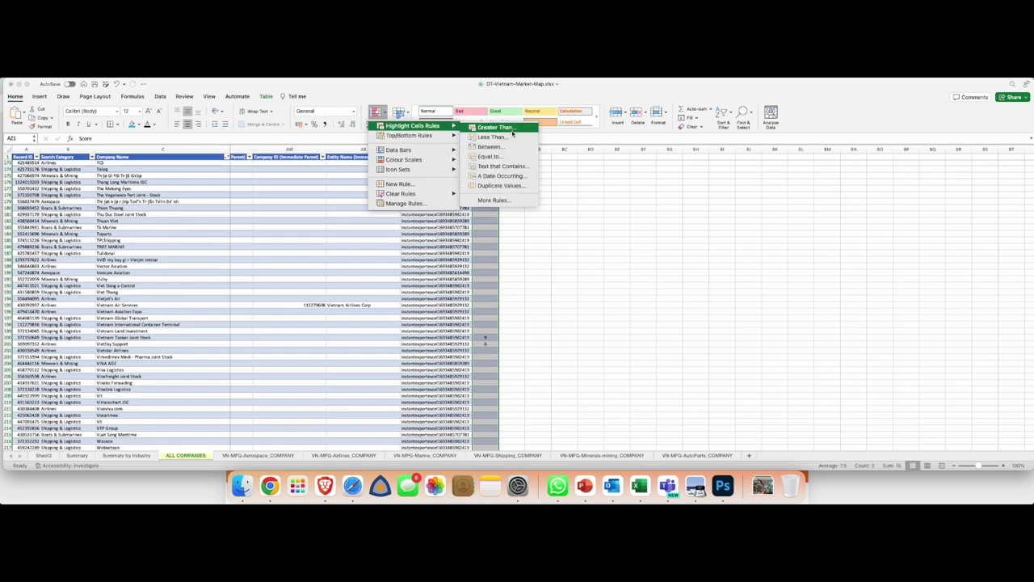
mouse_move(398, 162)
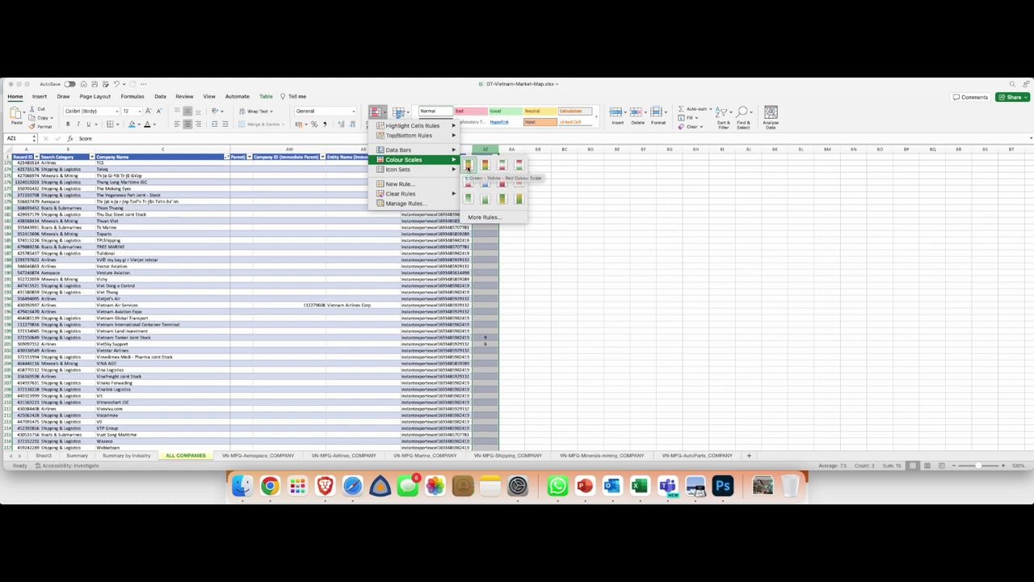
left_click(468, 166)
left_click(487, 331)
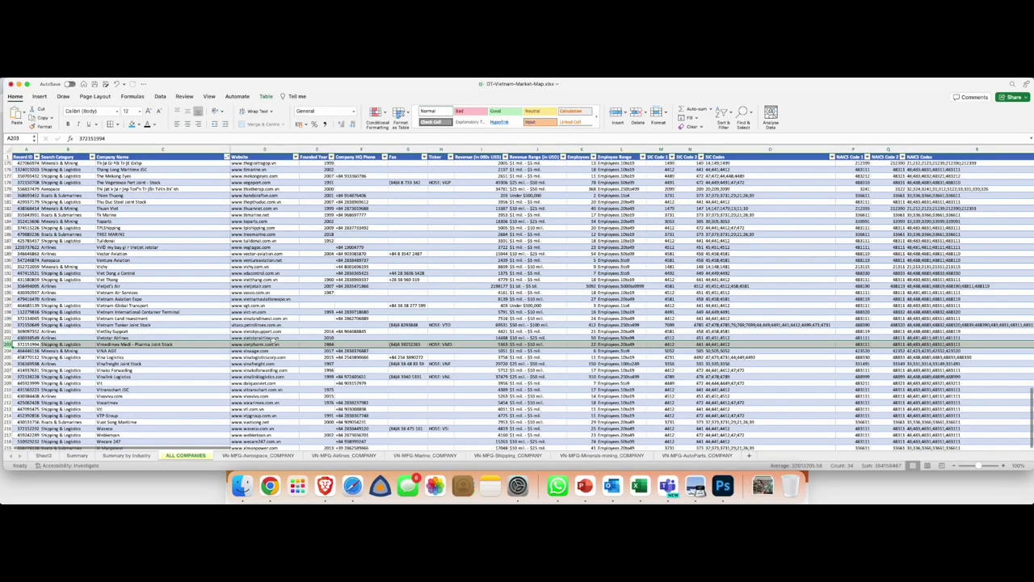
- Copy Vimedimex's vietpharm.com.vn address from D203 and search it in the browser
double_click(274, 345)
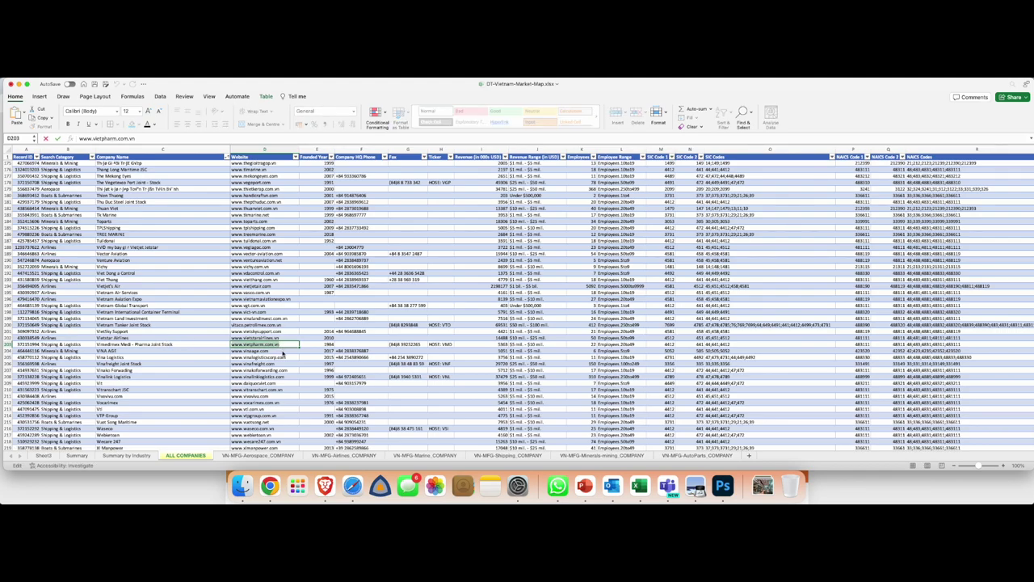
key("super+Tab")
left_click(319, 102)
type("www.vietpharm.com.vn")
key("Return")
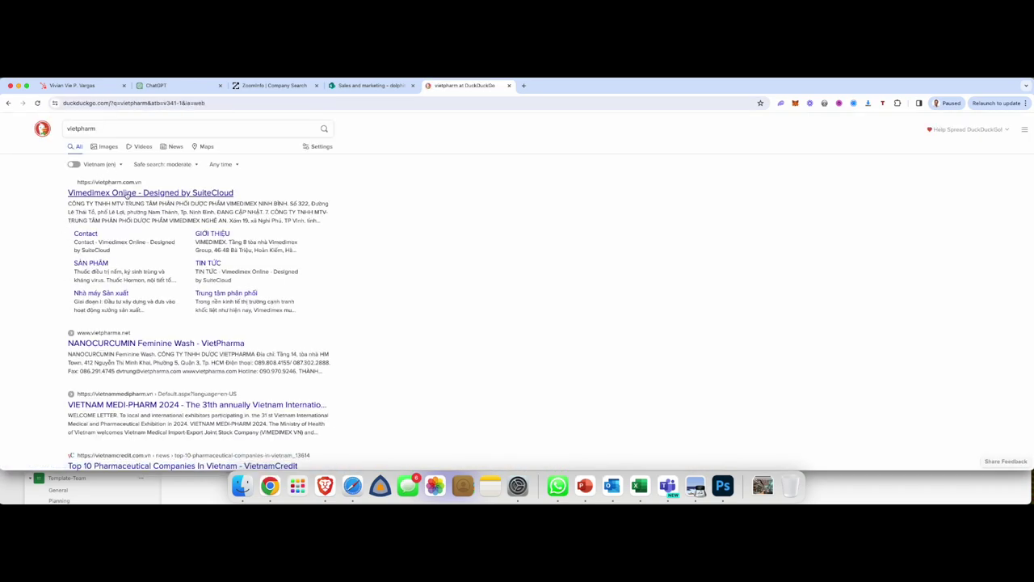
- Browse the Vimedimex Online site vietpharm.com.vn, including its GIỚI THIỆU menu, then return to Excel
left_click(127, 194)
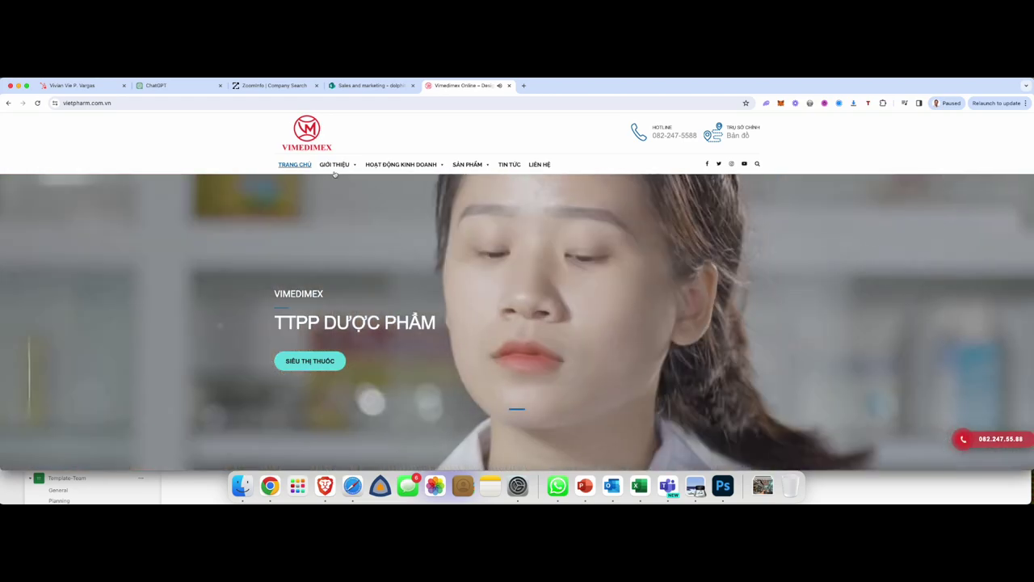
scroll(423, 282, "down", 15)
scroll(424, 281, "down", 10)
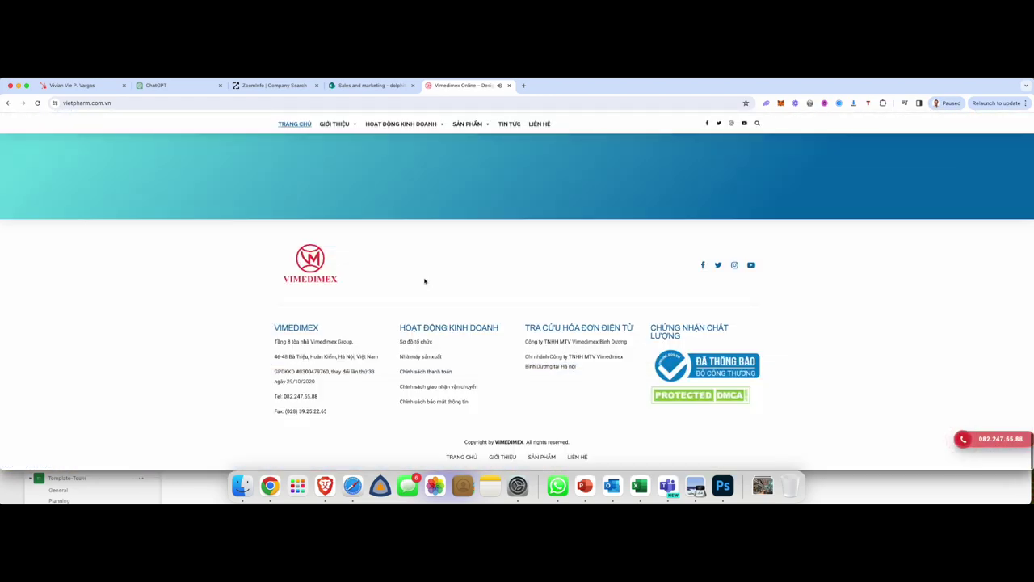
scroll(424, 281, "up", 5)
scroll(425, 281, "up", 10)
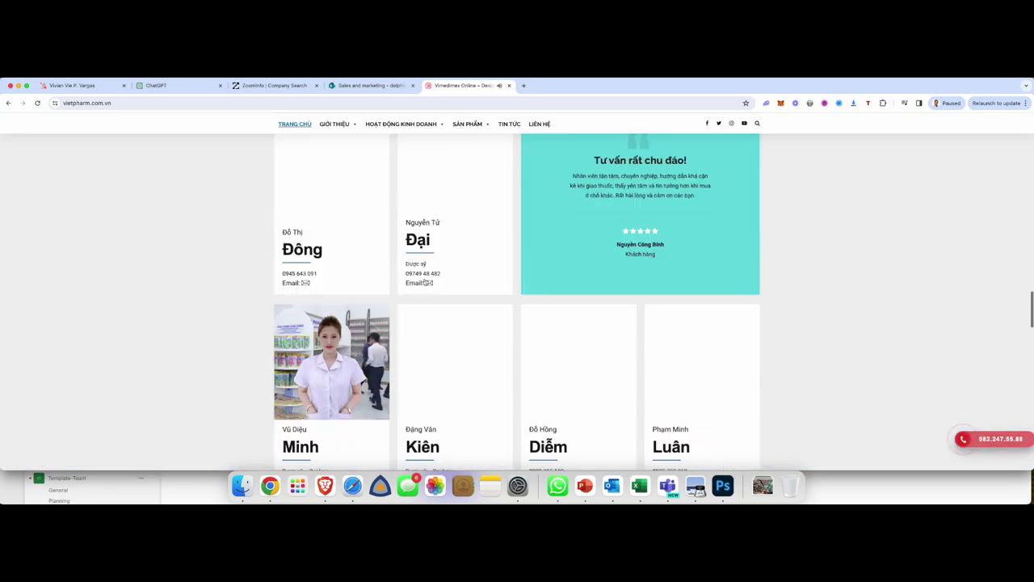
scroll(424, 281, "up", 10)
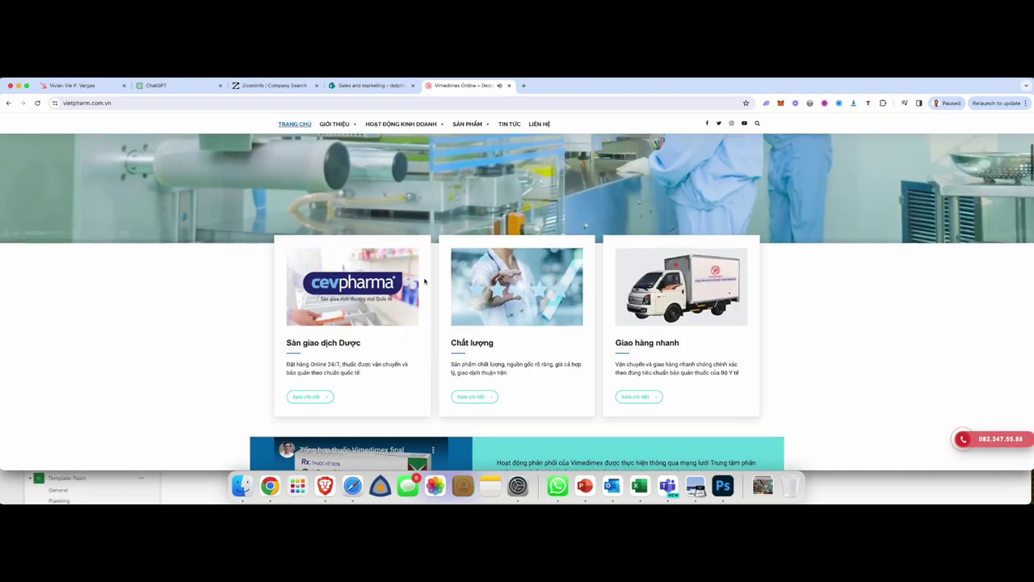
scroll(424, 281, "up", 3)
scroll(424, 281, "down", 4)
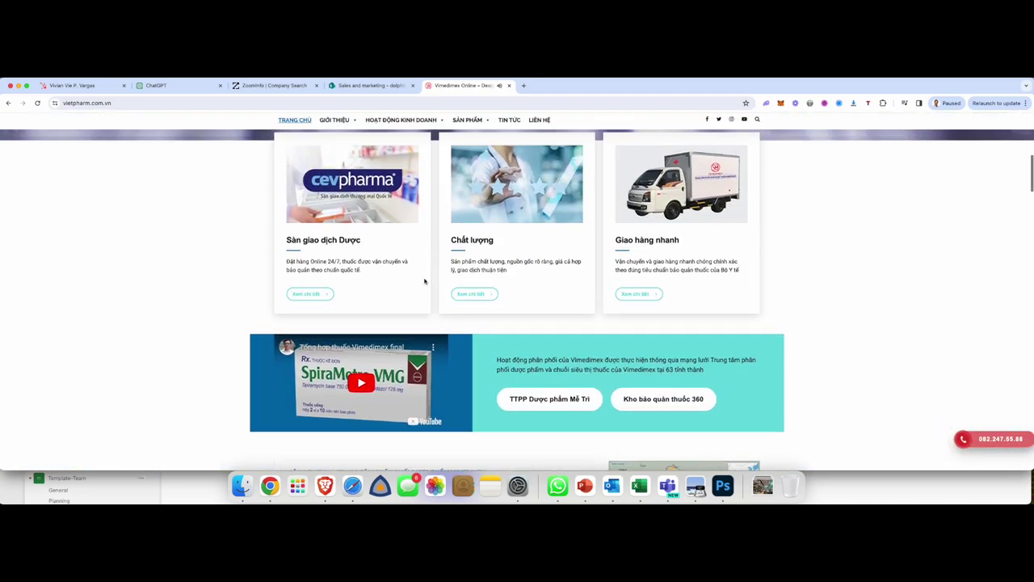
scroll(424, 281, "up", 5)
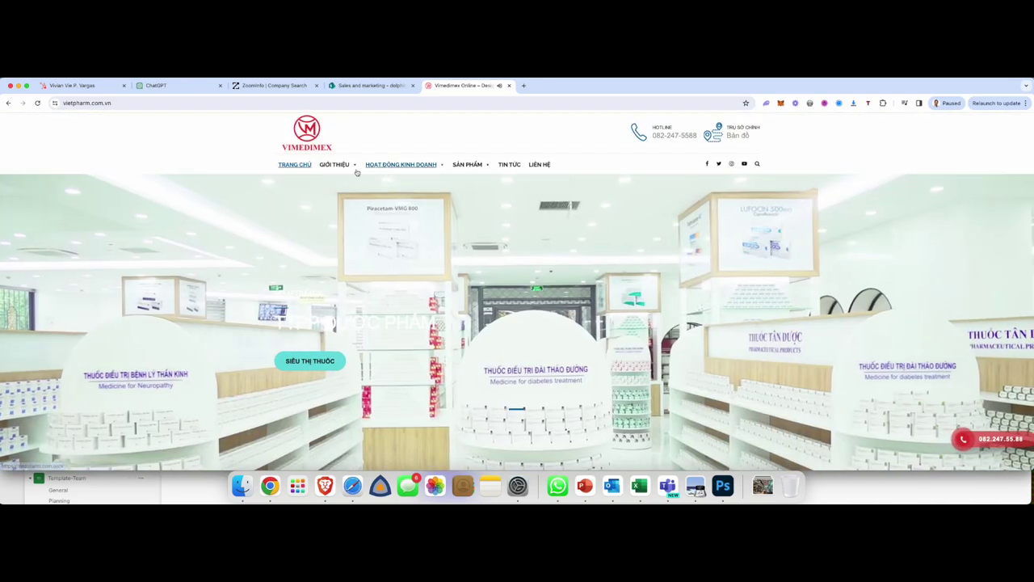
mouse_move(335, 166)
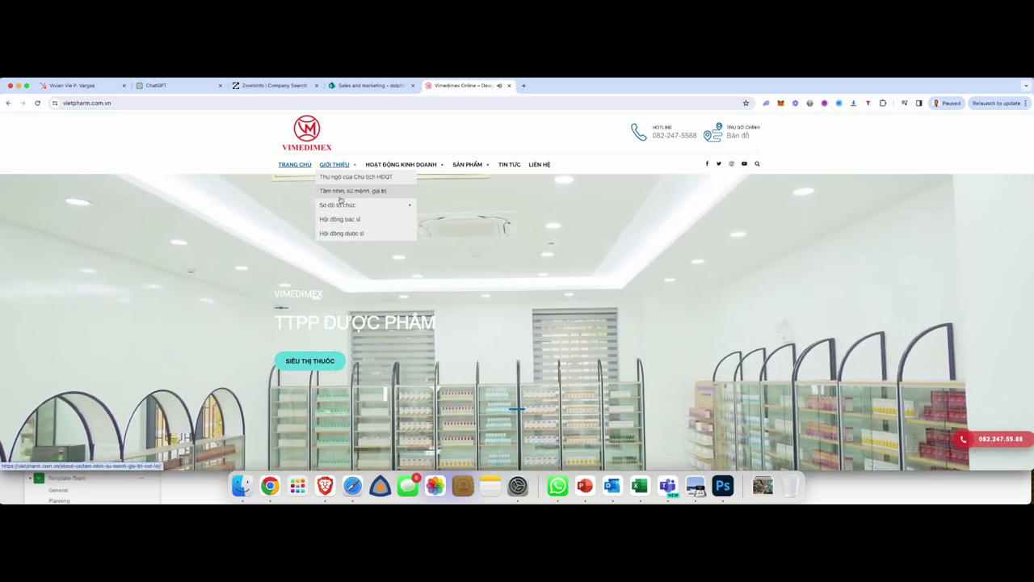
key("super+Tab")
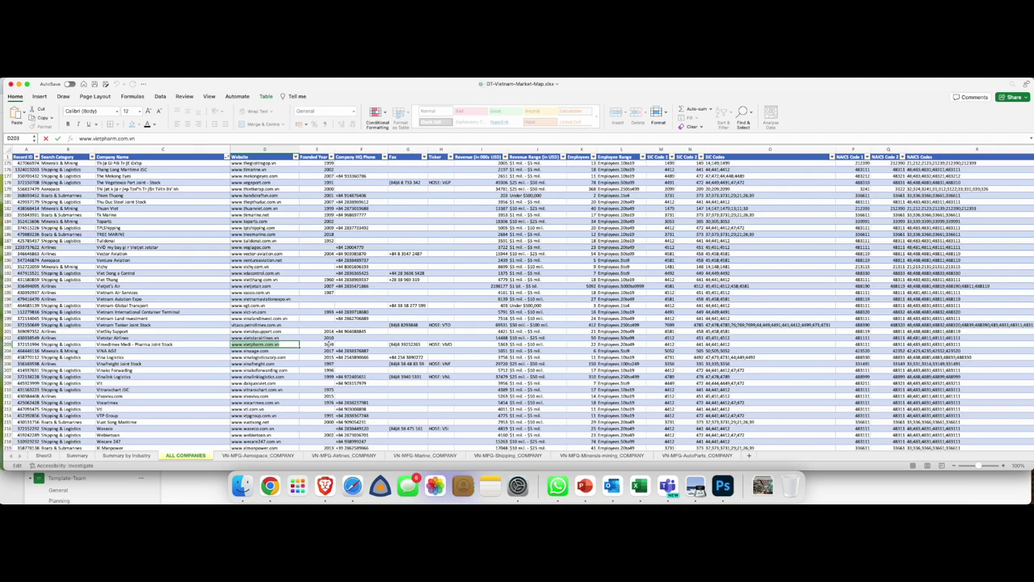
- Move along row 203 to the Score column and select the score cell in row 200
key("super+Right")
key("Right")
key("Right")
key("Right")
key("Right")
key("Right")
key("Right")
key("Right")
key("Right")
key("Right")
key("Right")
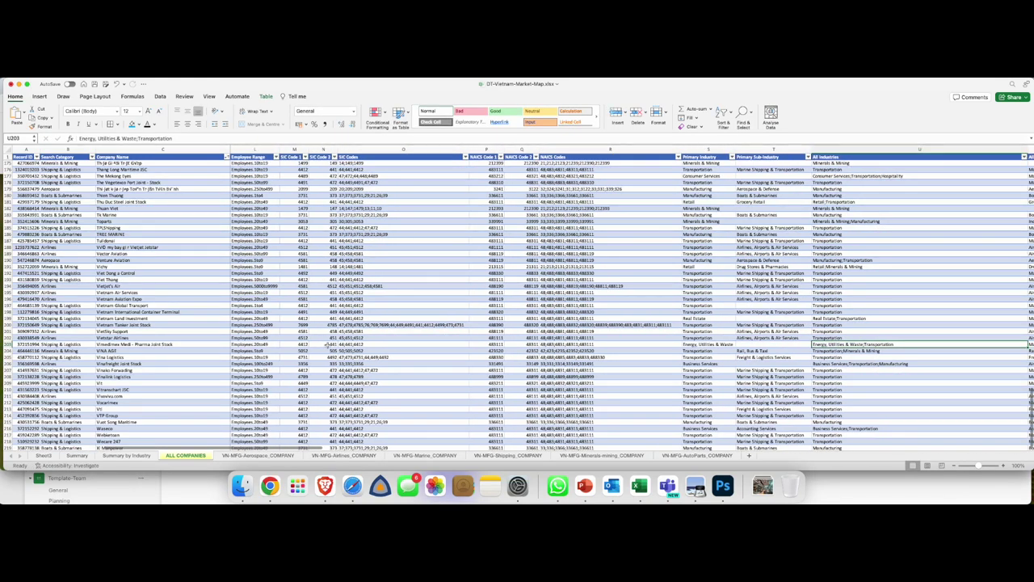
key("Right")
key("Right")
key("Right")
key("Right")
key("Right")
key("Right")
key("Right")
key("Right")
key("Right")
key("Right")
key("Right")
key("Right")
key("Right")
key("Right")
key("Right")
key("Right")
key("Right")
key("Right")
key("Right")
key("Right")
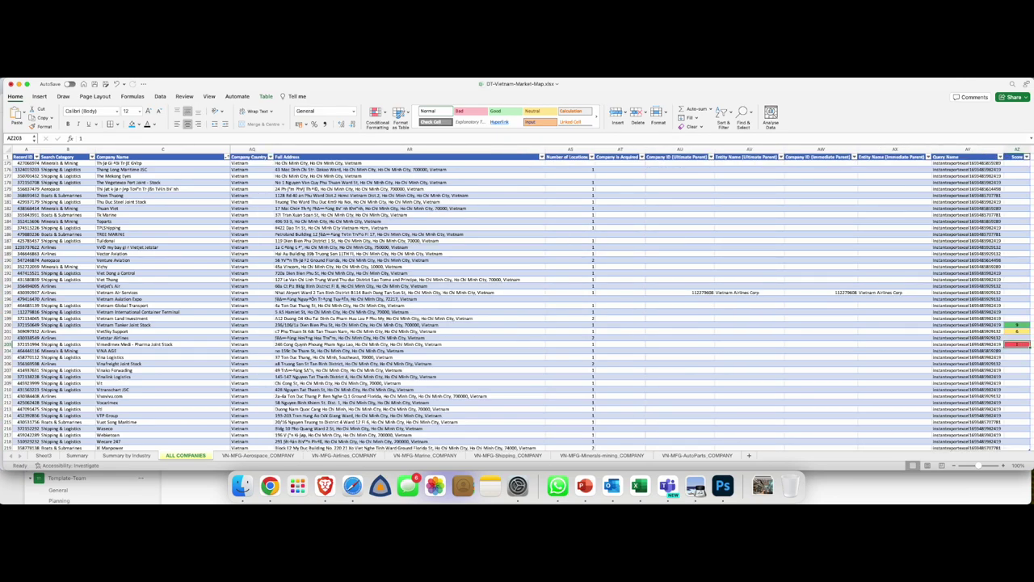
scroll(940, 343, "right", 3)
key("Up")
key("Up")
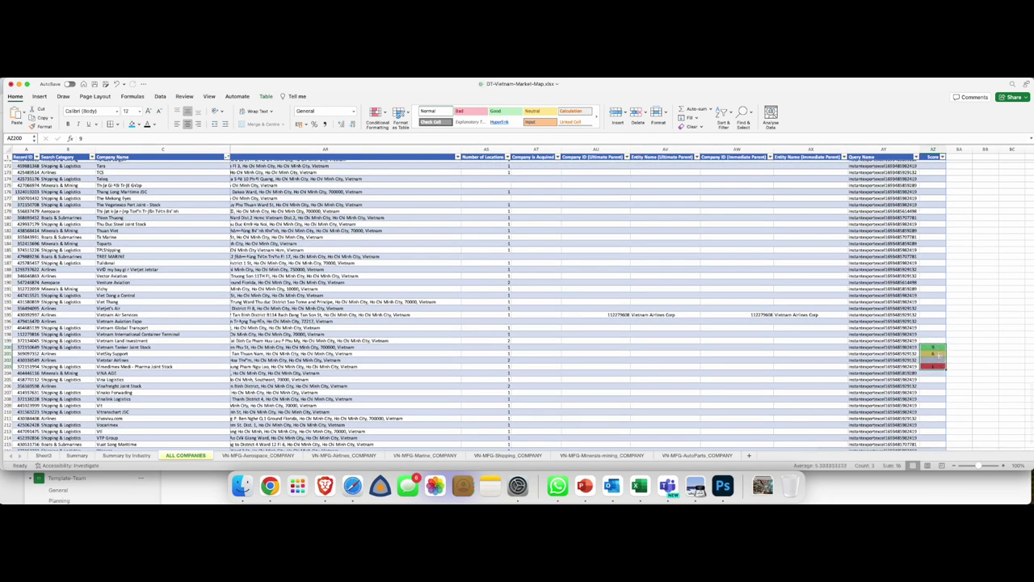
left_click(942, 349)
- Load Vietstar Airlines' website from row 202 in Chrome, skim it, and return to Excel
left_click(8, 360)
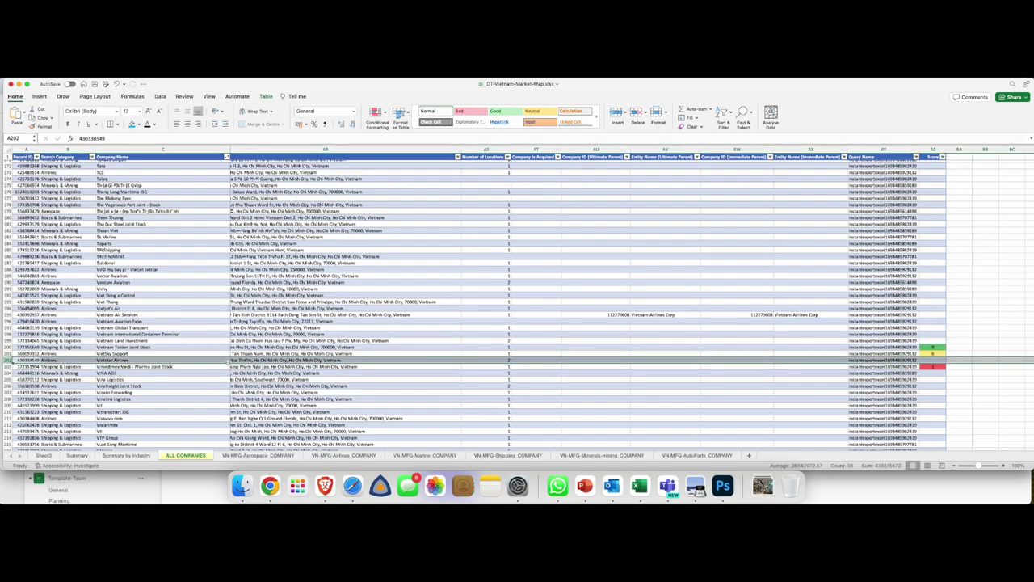
key("Right")
key("Right")
key("Right")
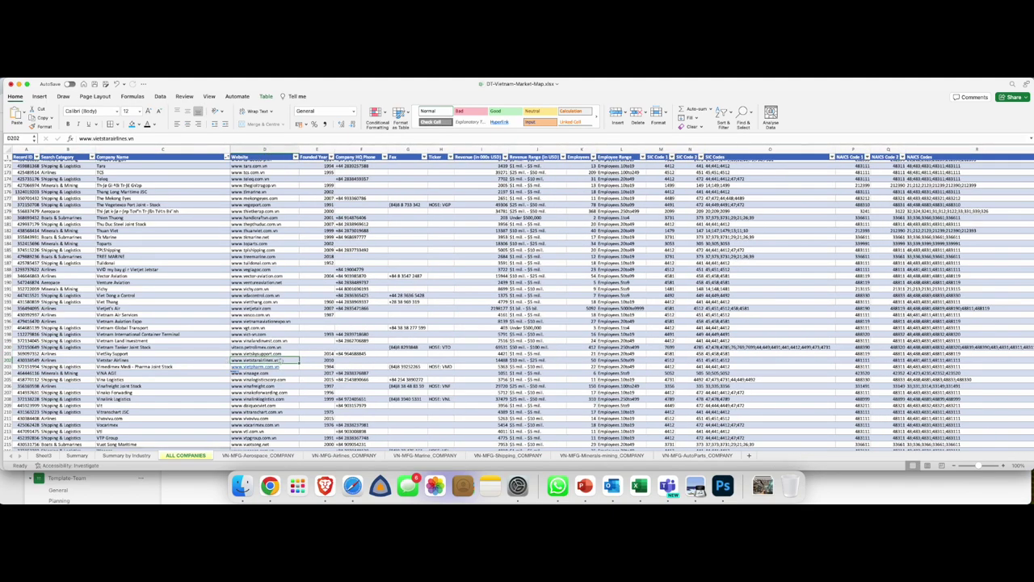
key("super+Tab")
type("www.vietstarairlines.vn")
key("Return")
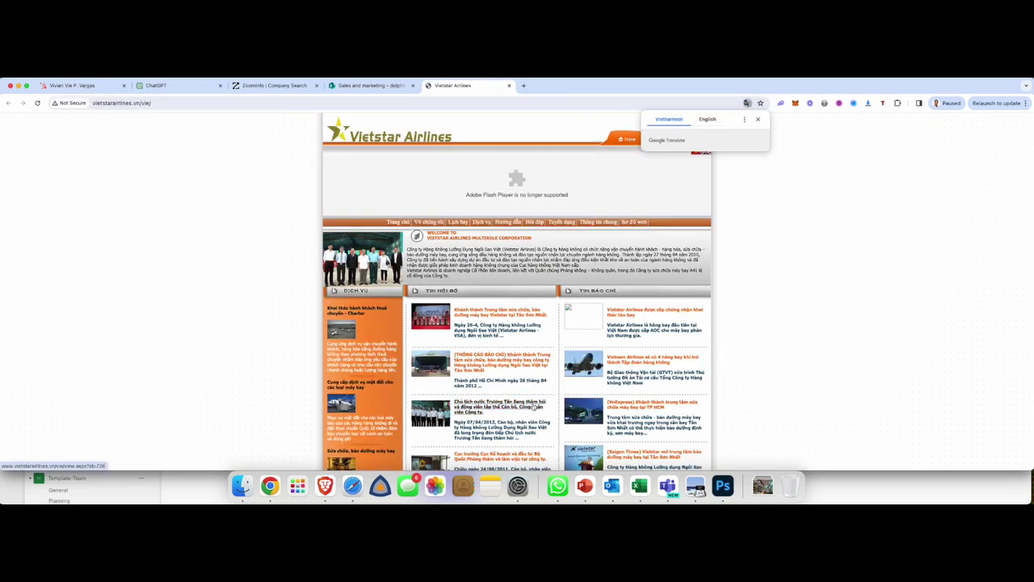
scroll(534, 407, "down", 5)
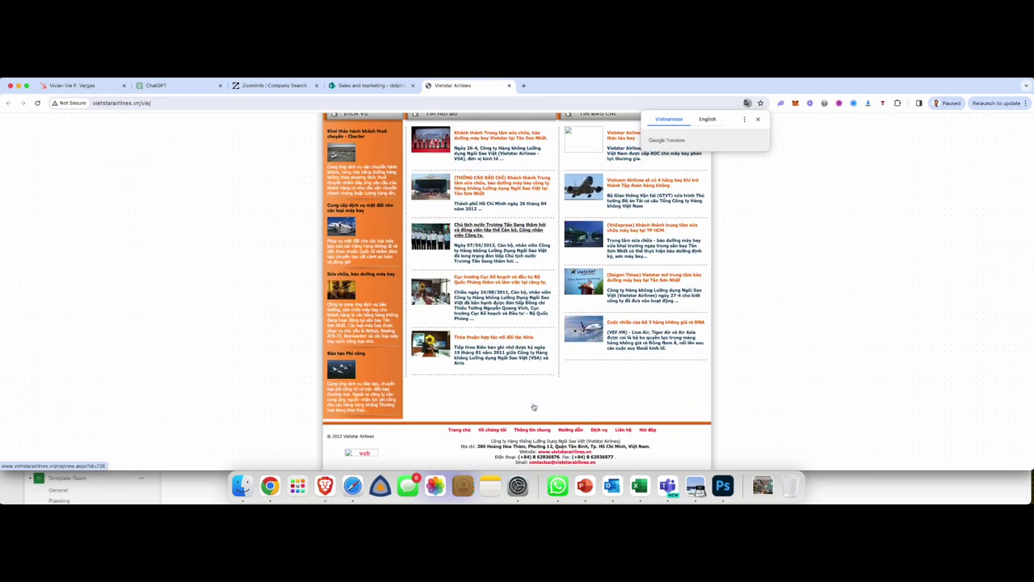
scroll(227, 310, "up", 5)
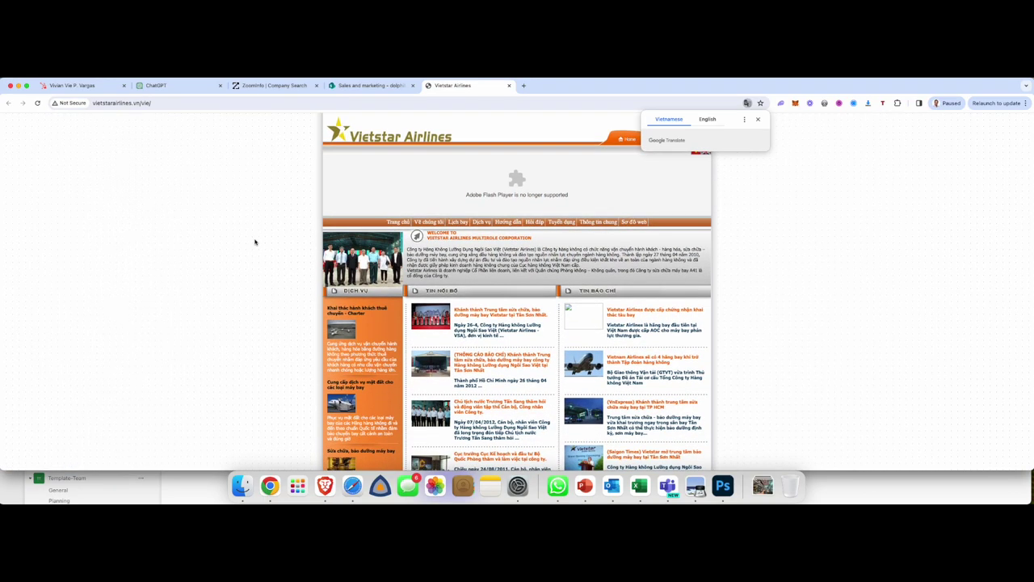
key("super+Tab")
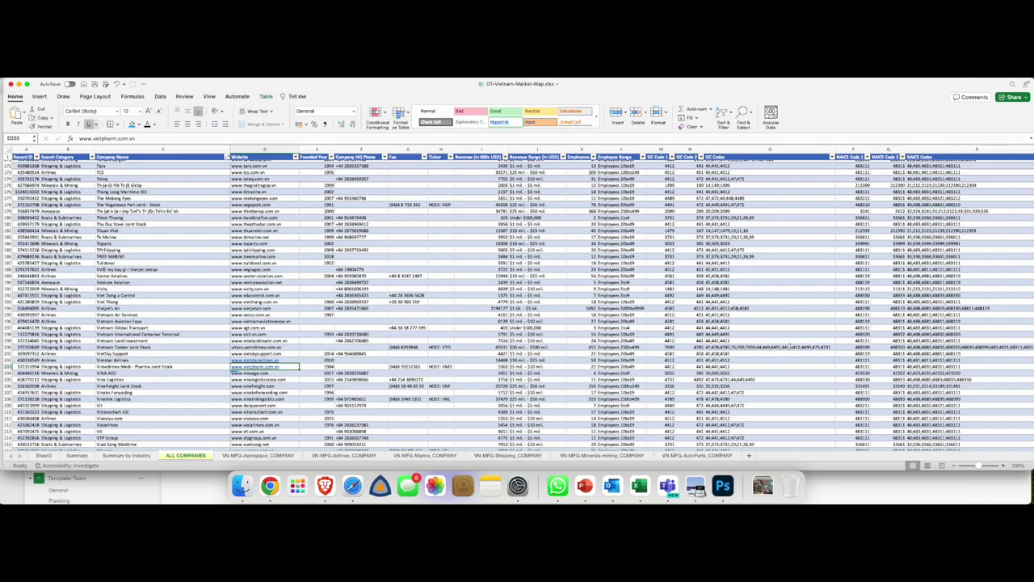
- Cancel the accidental row-move alert and enter a Score of 10 for Vietstar Airlines in AZ202
scroll(794, 346, "right", 15)
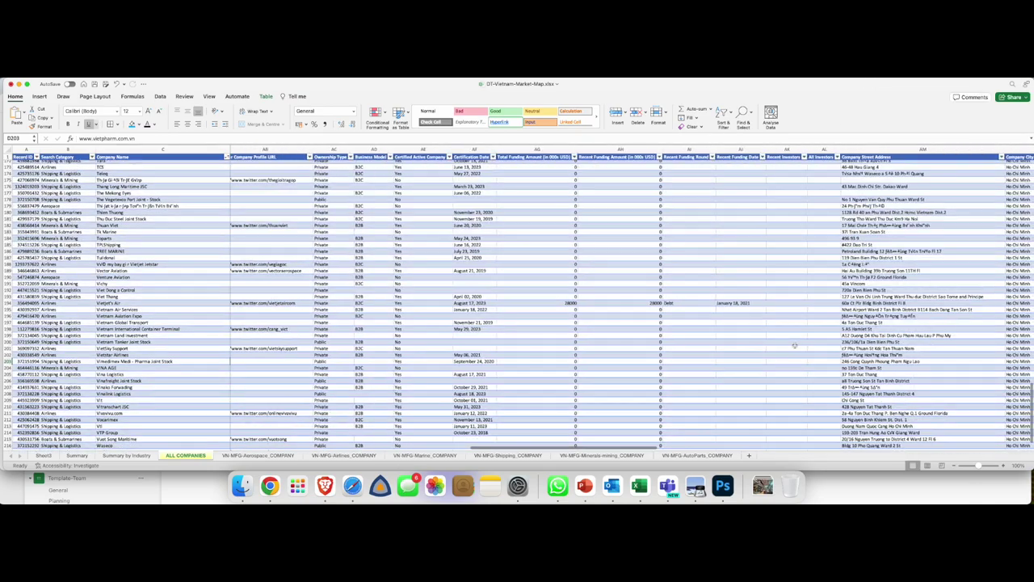
scroll(794, 346, "right", 10)
left_click_drag(795, 352, 751, 347)
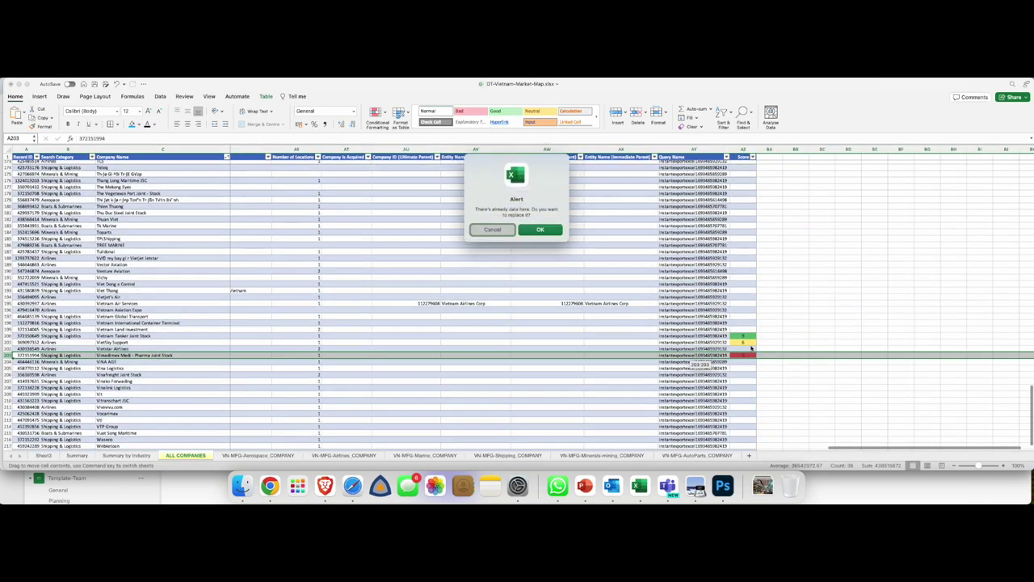
left_click(498, 229)
left_click(742, 347)
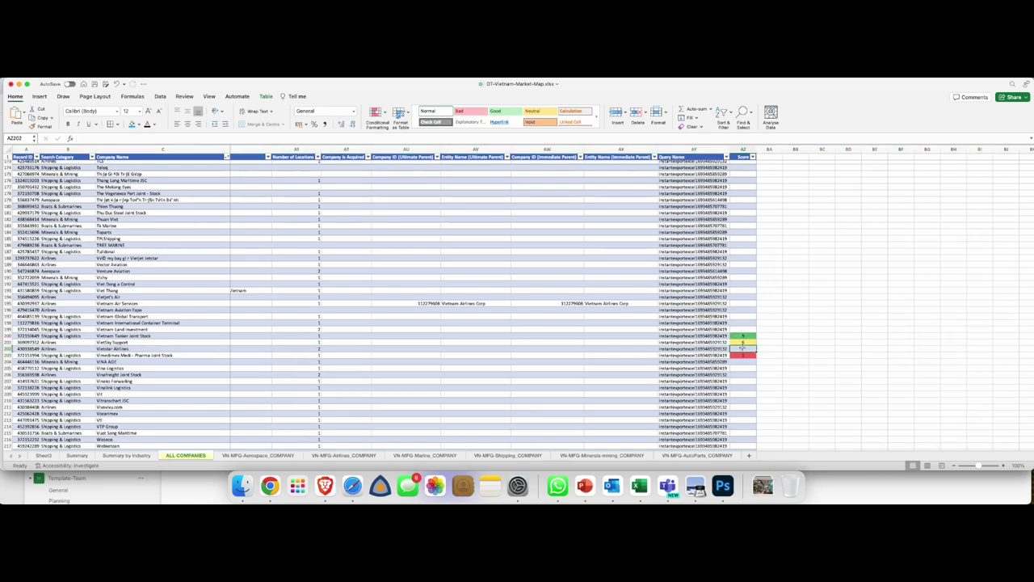
key("Return")
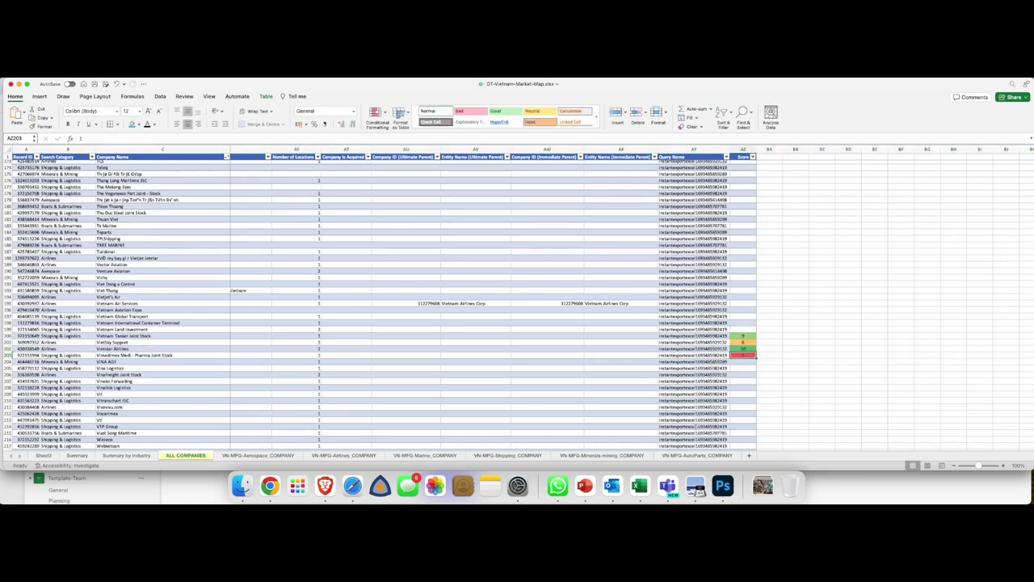
left_click(751, 337)
left_click(753, 158)
- Sort the Score column descending and select the top row, Vietstar Airlines with score 10
left_click(839, 184)
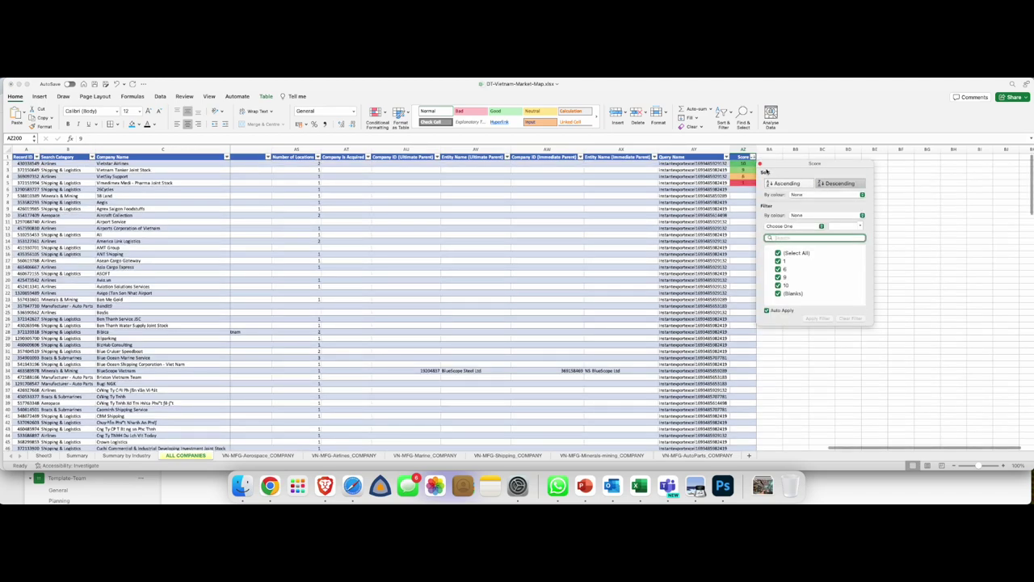
left_click(759, 163)
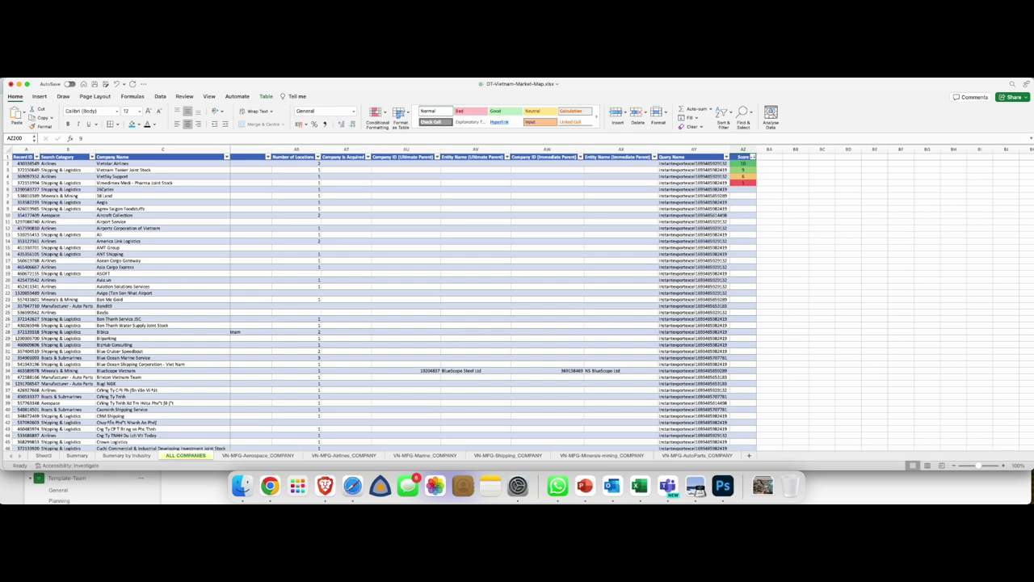
left_click(821, 332)
left_click(736, 200)
left_click(744, 181)
left_click(744, 164)
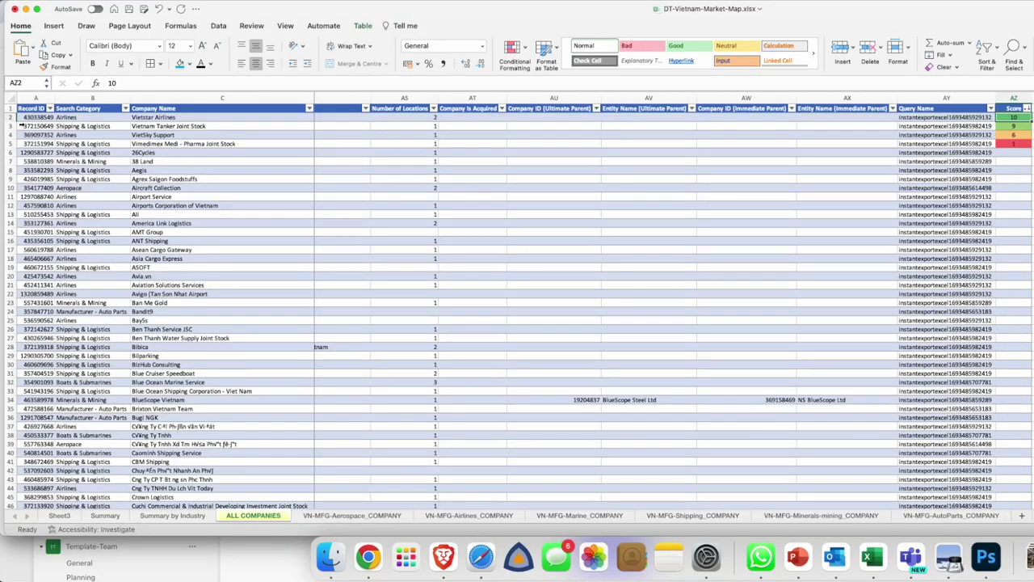
left_click(11, 118)
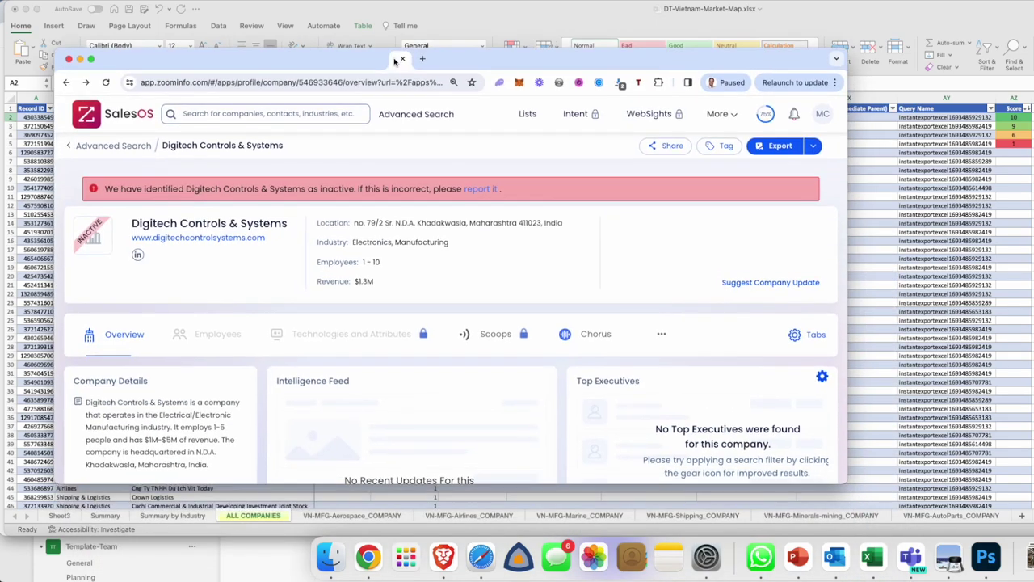
- Search ZoomInfo for 'vietstar' and list all 15 Vietstar Airlines contacts
left_click_drag(459, 51, 402, 11)
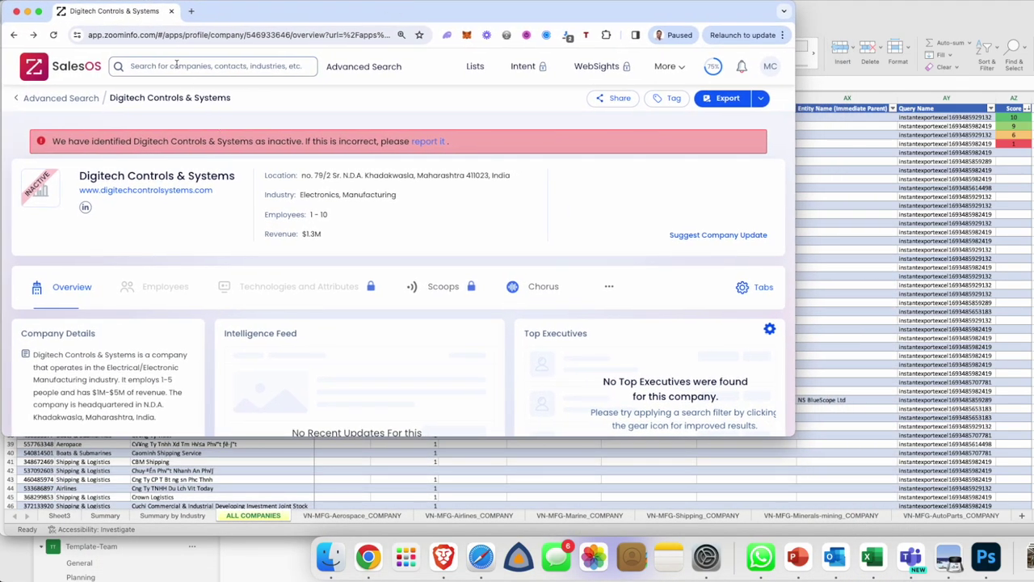
left_click(176, 65)
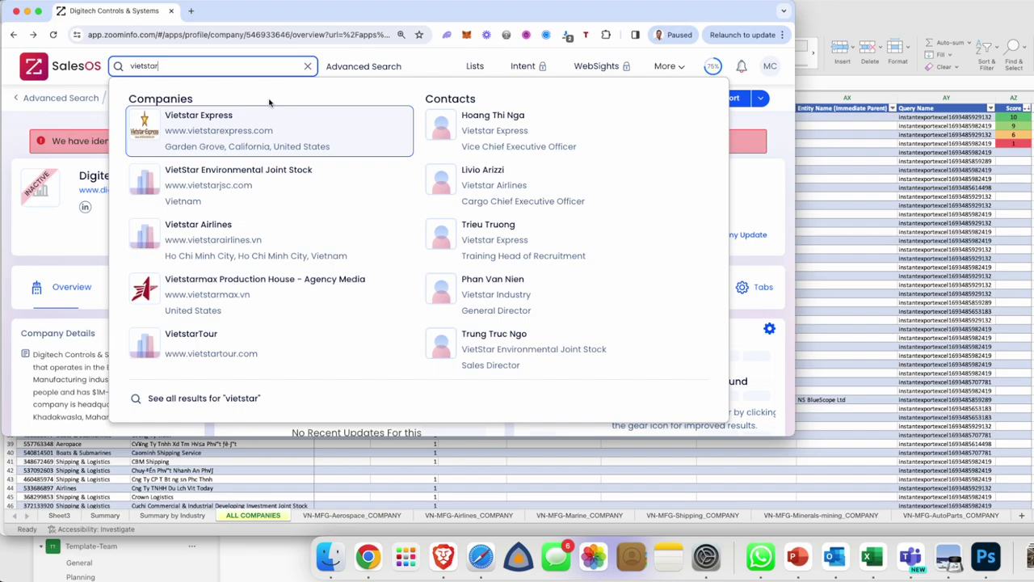
left_click_drag(291, 22, 413, 92)
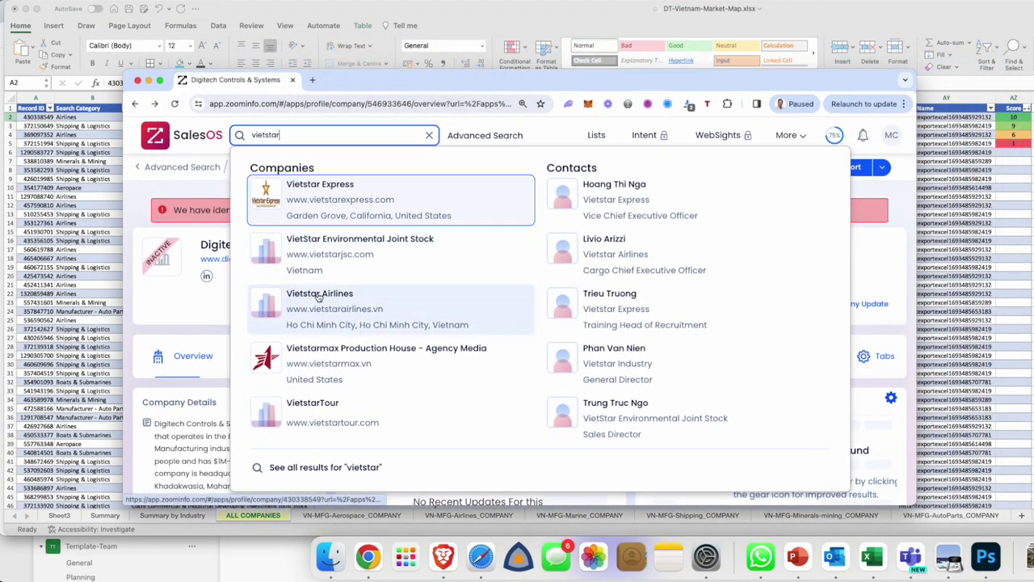
left_click(319, 298)
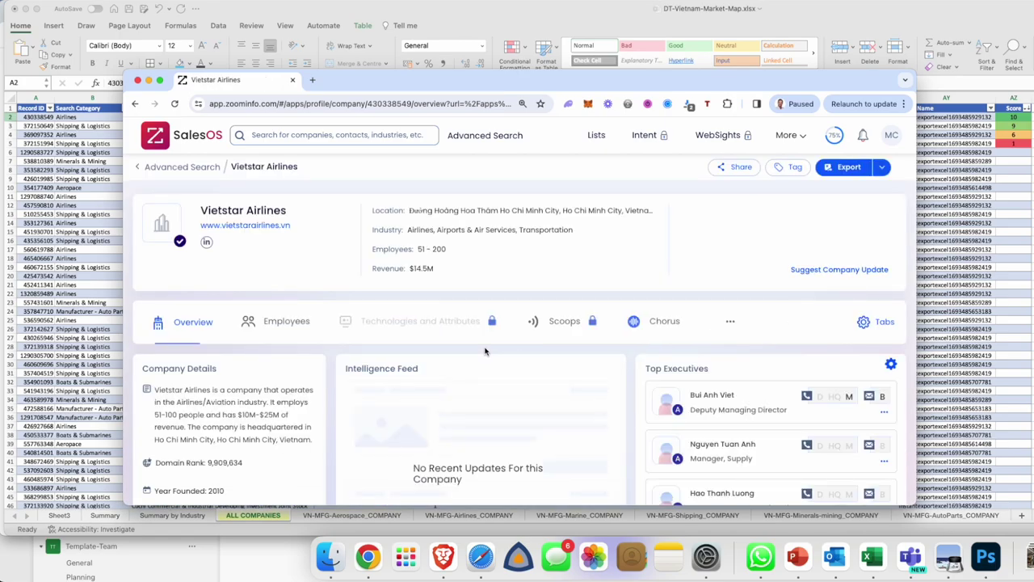
scroll(485, 351, "down", 10)
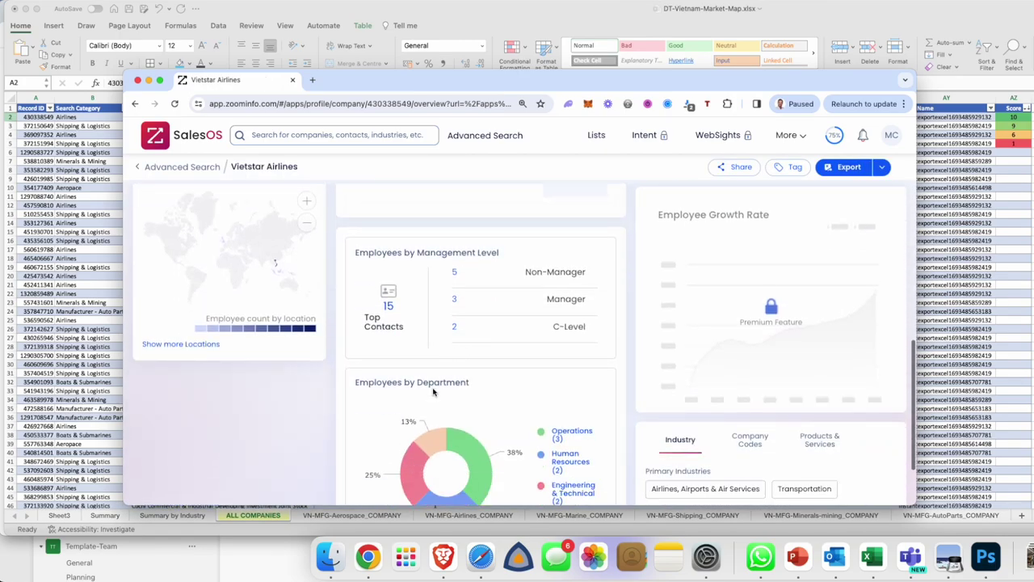
left_click(391, 278)
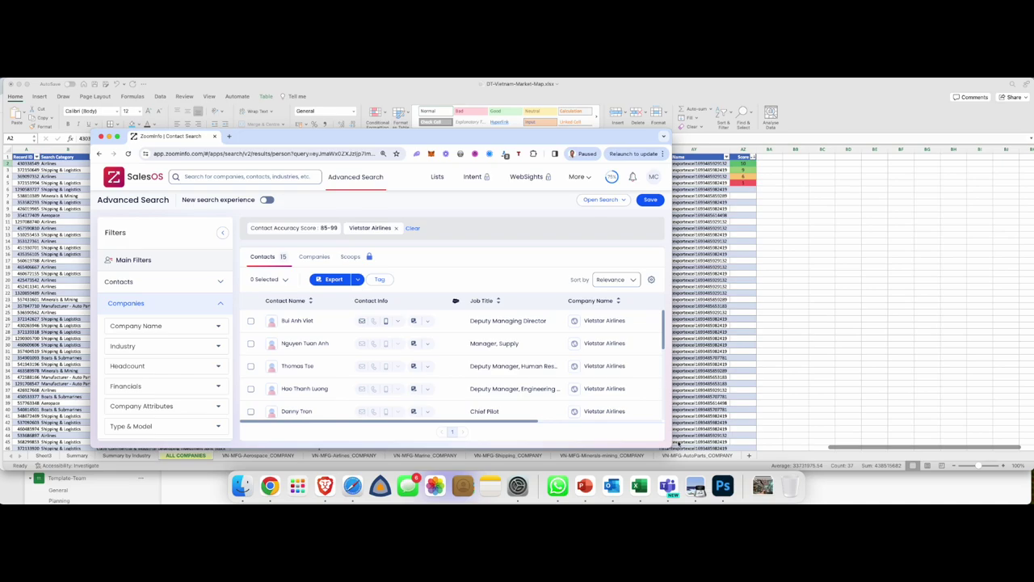
- Widen Job Title, sort contacts by Likely to Engage by Email, and copy the top business email
key("ctrl+alt+Return")
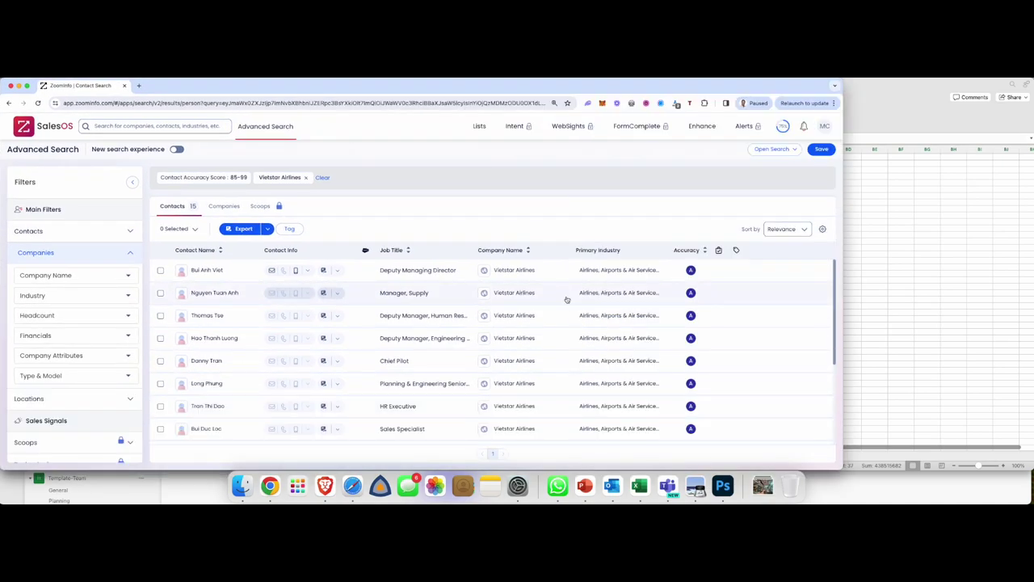
left_click_drag(473, 249, 514, 250)
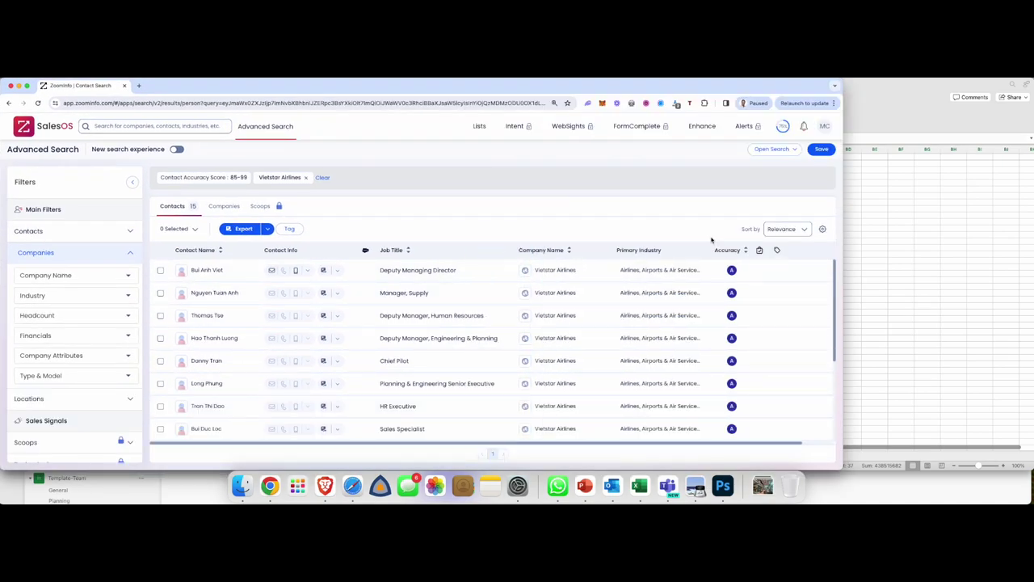
left_click(798, 232)
left_click(776, 280)
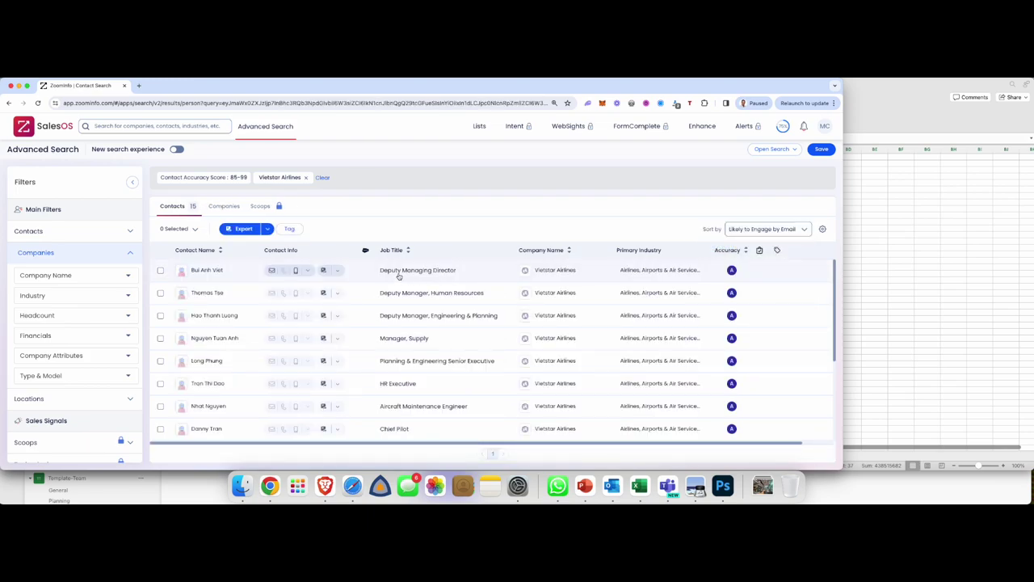
left_click(272, 273)
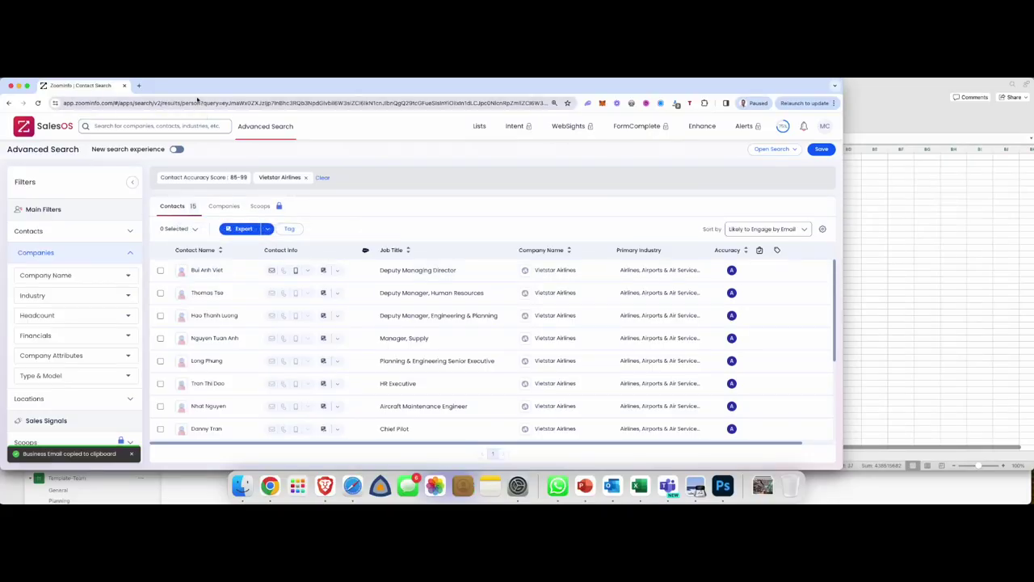
- Move the browser window aside and bring the other Chrome window forward
left_click_drag(221, 84, 308, 95)
key("super+Tab")
key("super+shift+Tab")
left_click(130, 88)
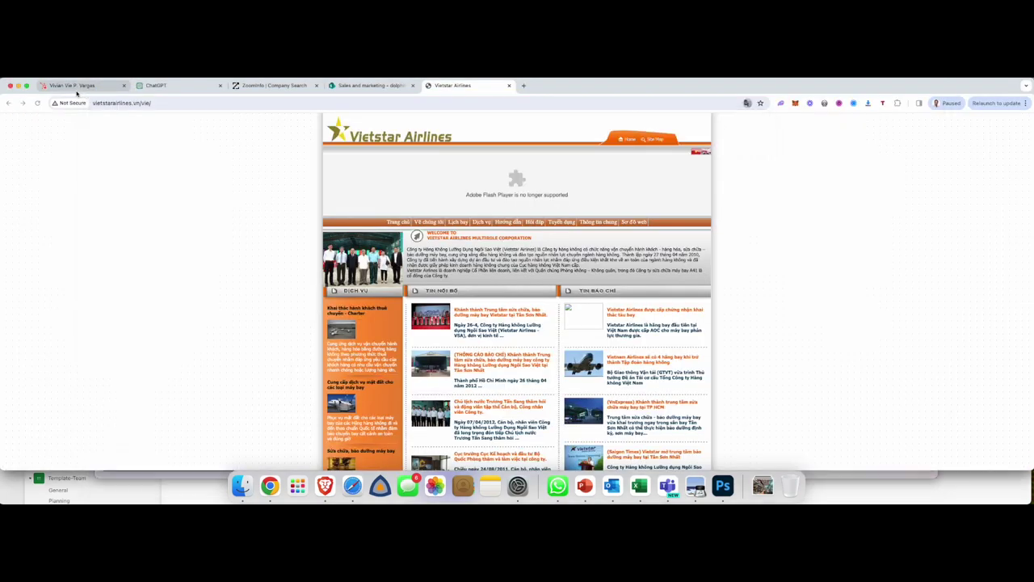
- Paste the business e-mail into the new HubSpot contact and grab the prospect's full name from ZoomInfo
left_click(77, 85)
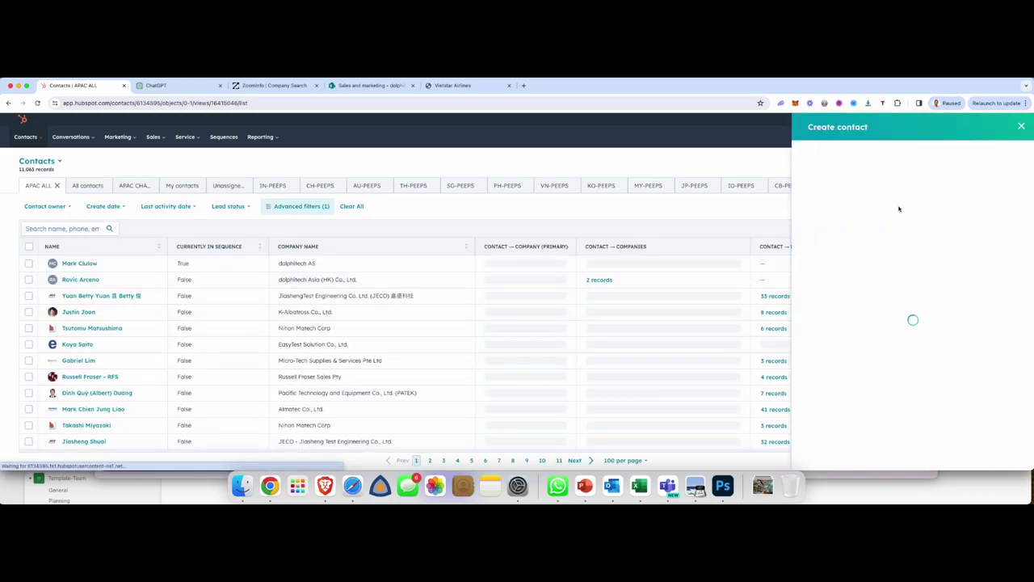
left_click(859, 180)
key("super+v")
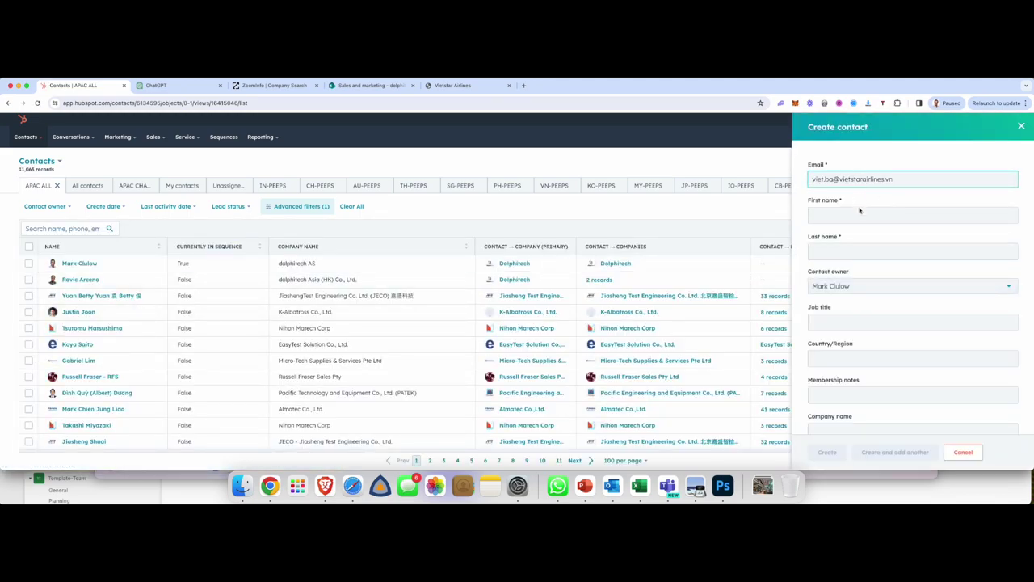
left_click(859, 216)
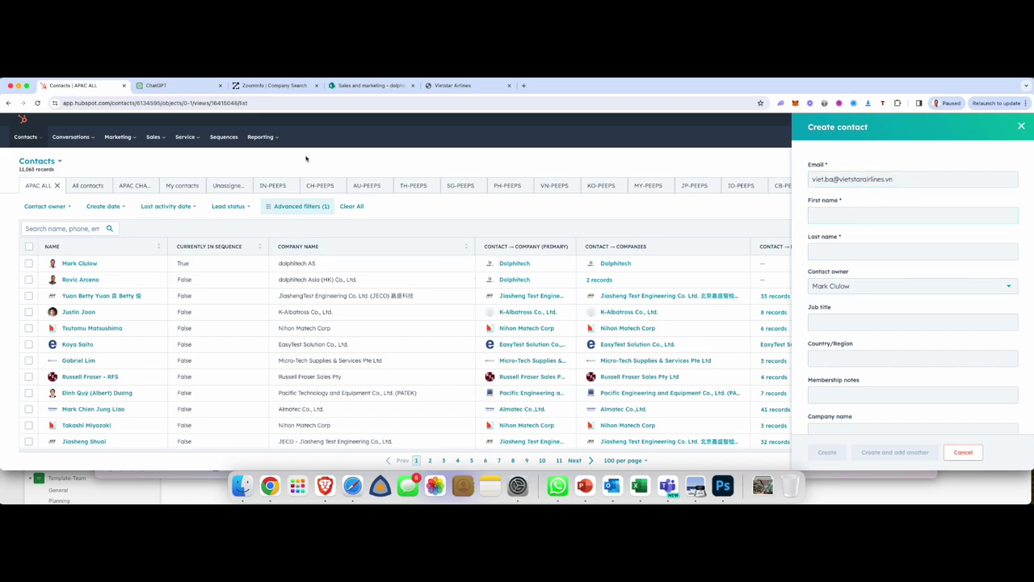
key("super+grave")
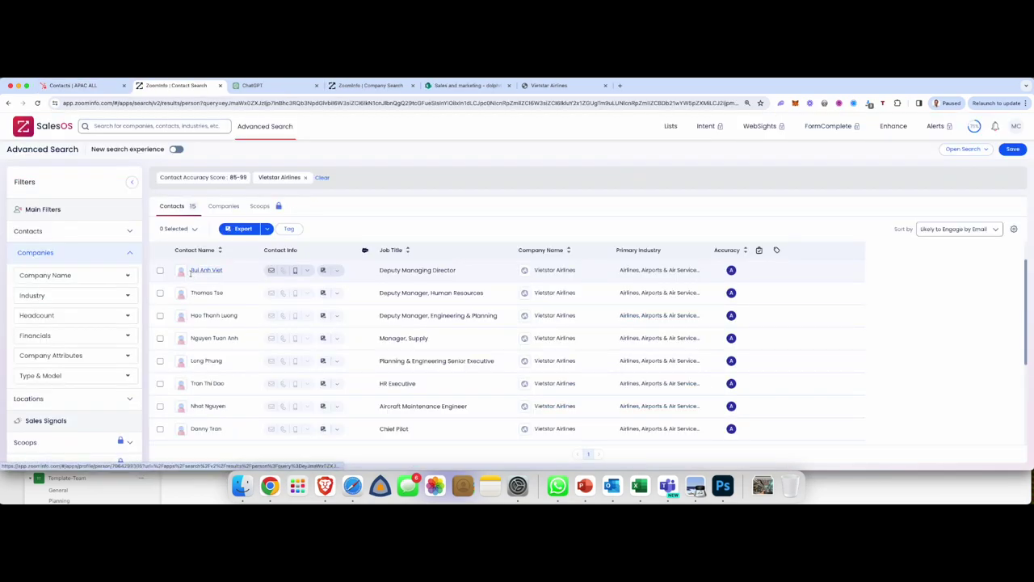
triple_click(208, 270)
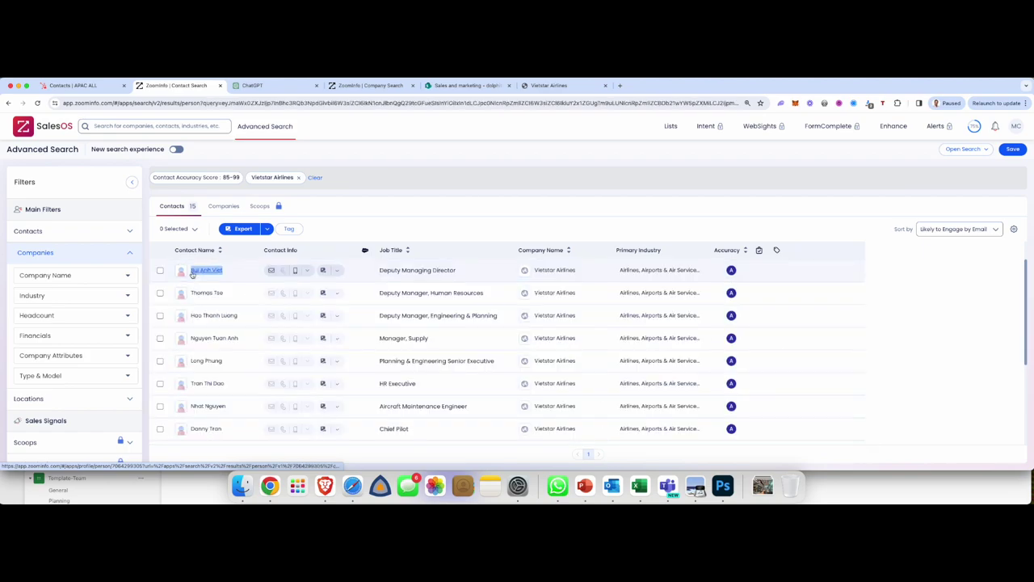
left_click(77, 85)
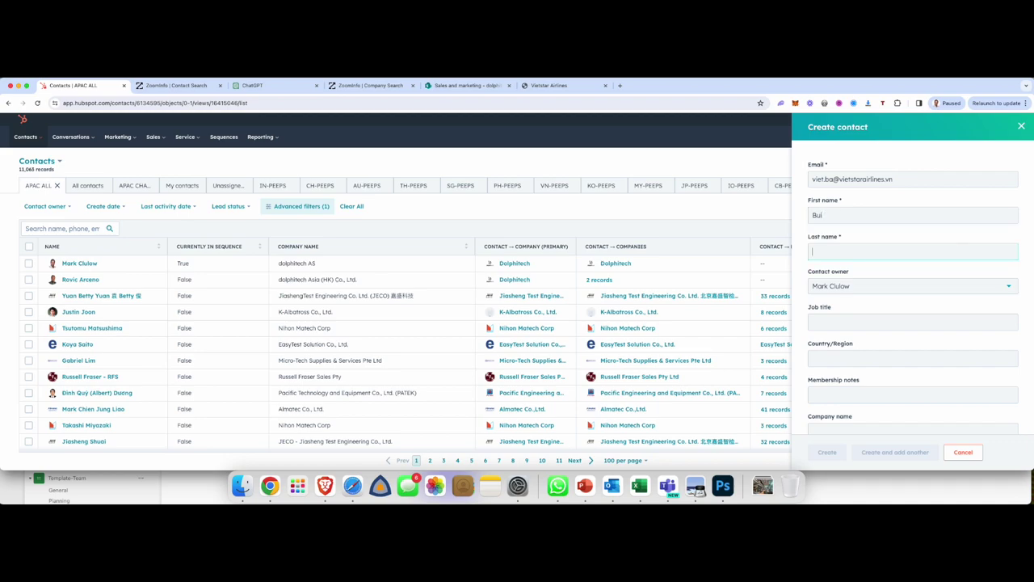
- Assign the contact owner by filtering the owner list with 't'
left_click(877, 293)
left_click(875, 293)
left_click(869, 290)
type("thomas")
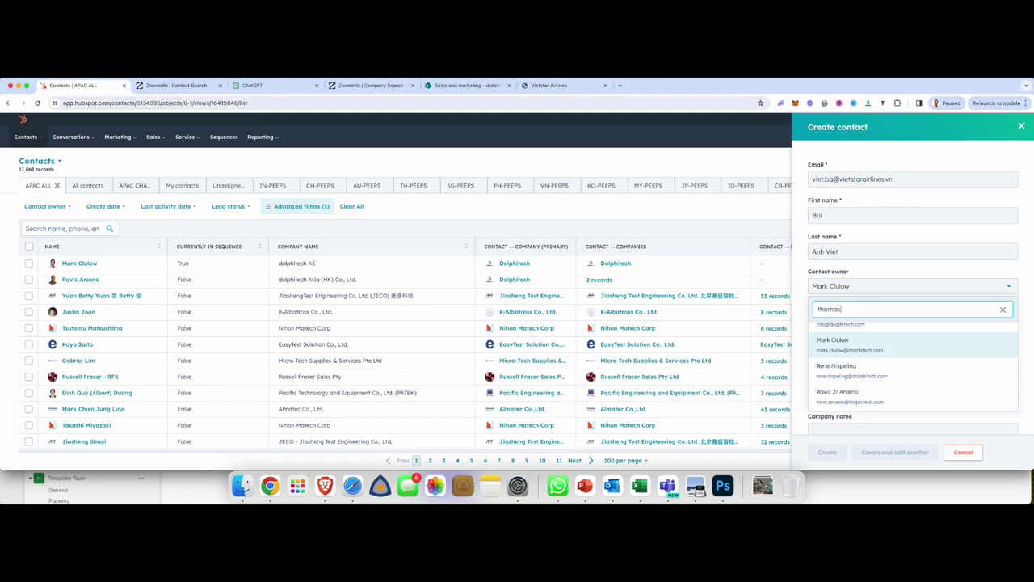
left_click(857, 343)
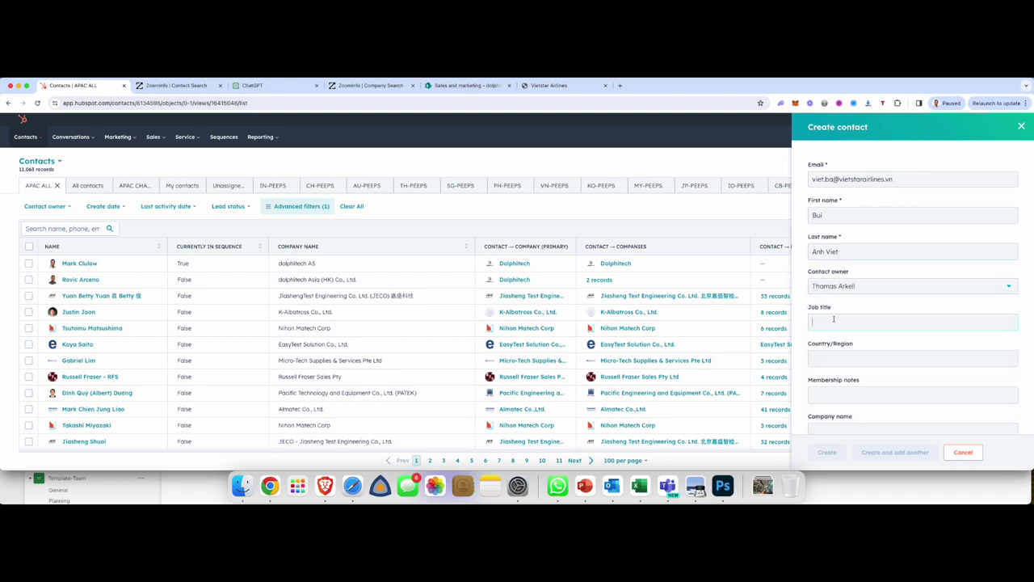
left_click(174, 85)
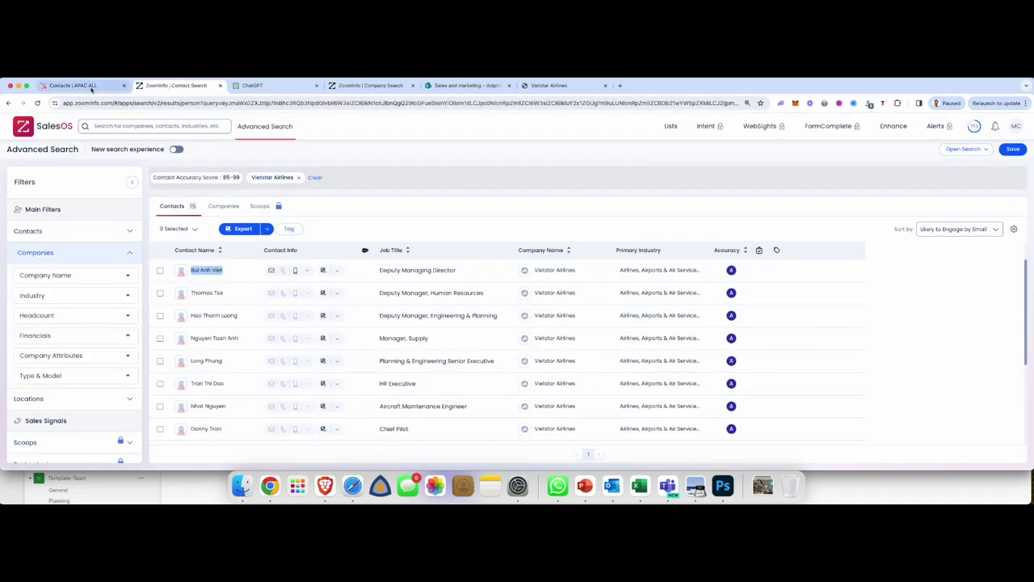
left_click(80, 85)
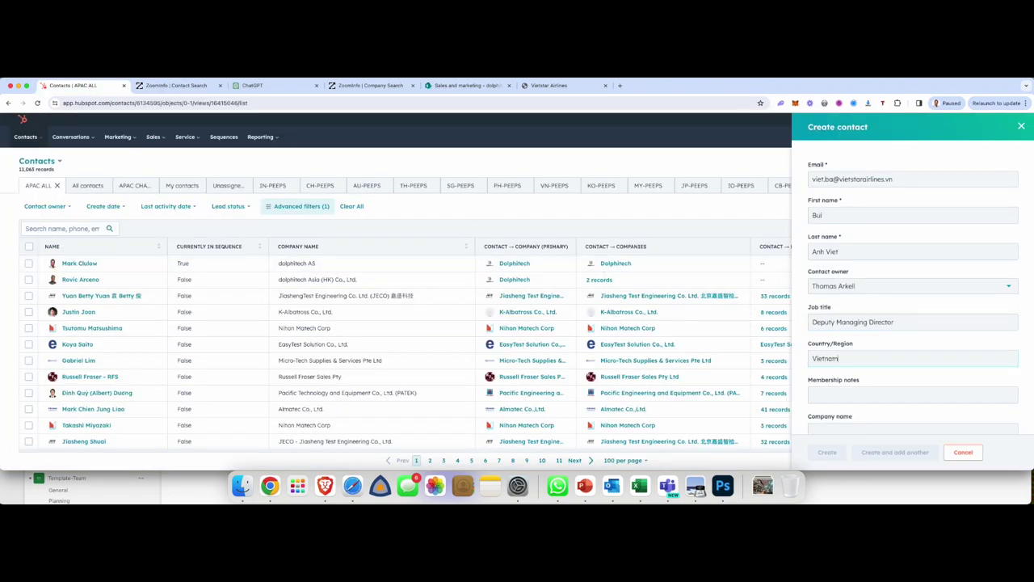
- Enter Vietstar Airlines as the company and tidy the website URL field
key("Tab")
key("Tab")
type("Vietstar Airlines")
scroll(841, 194, "up", 5)
scroll(840, 194, "down", 5)
scroll(841, 193, "up", 5)
double_click(841, 179)
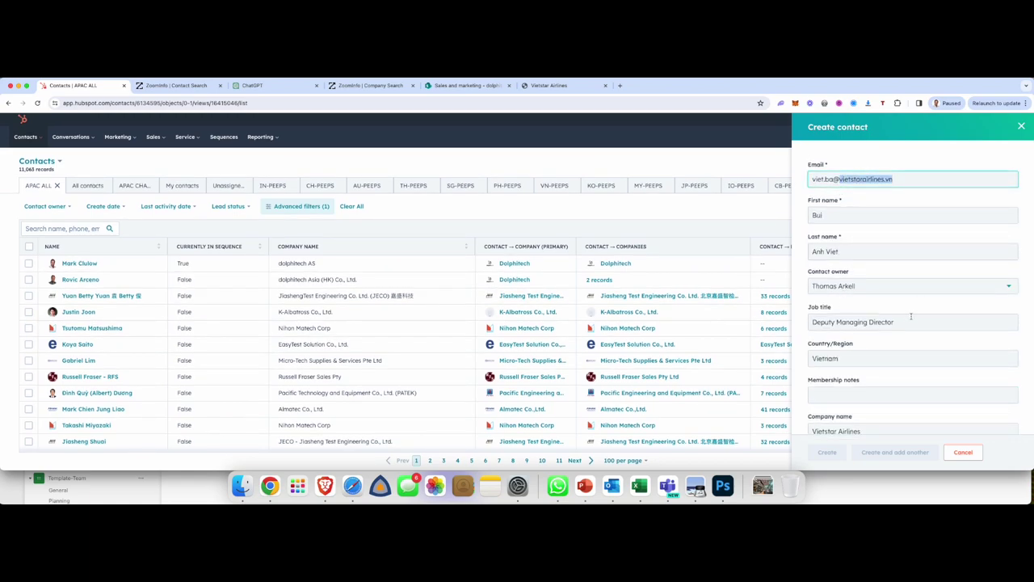
scroll(889, 319, "down", 4)
left_click(842, 307)
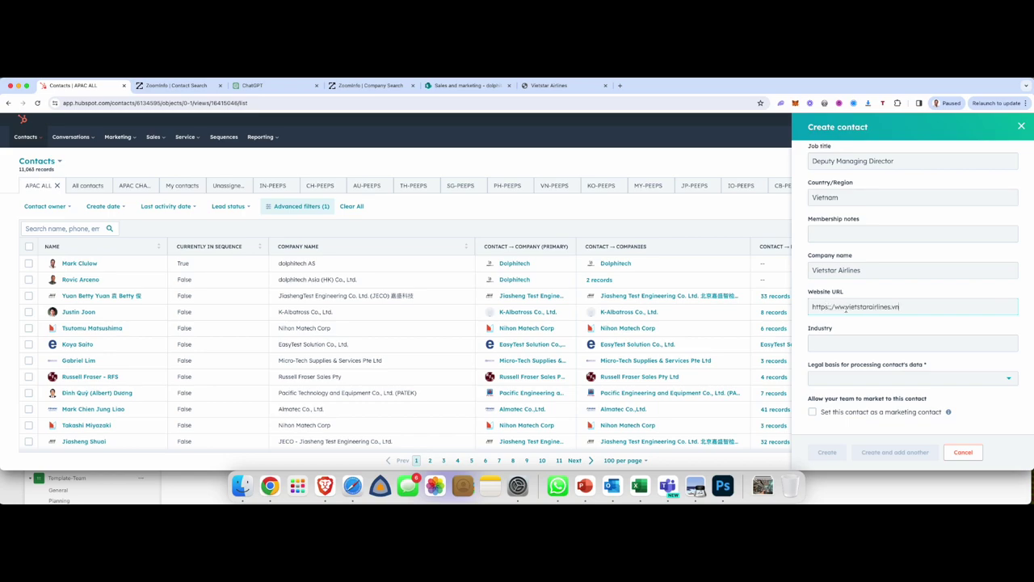
key("BackSpace")
key("super+a")
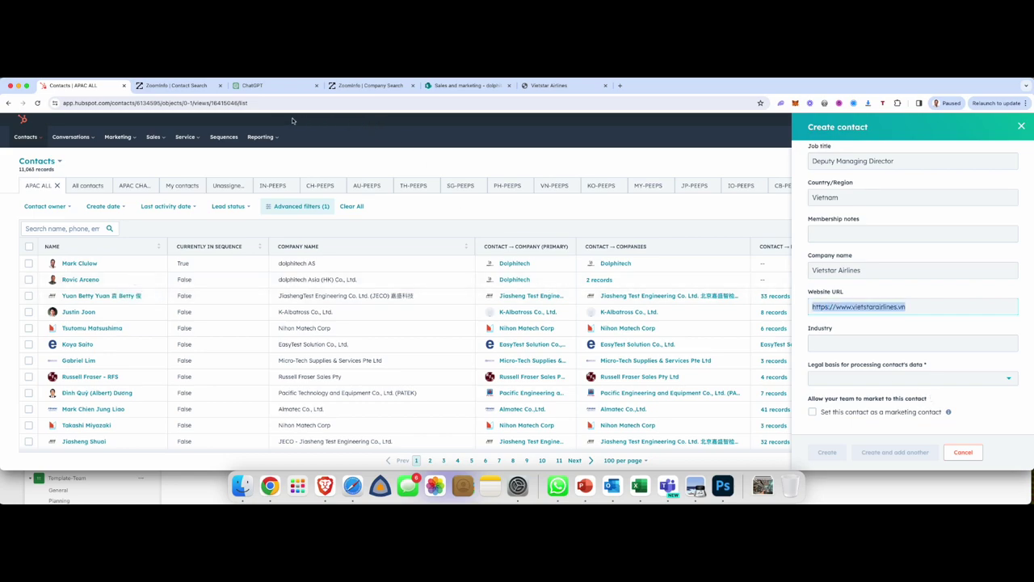
left_click(549, 87)
left_click(526, 103)
key("super+v")
key("Return")
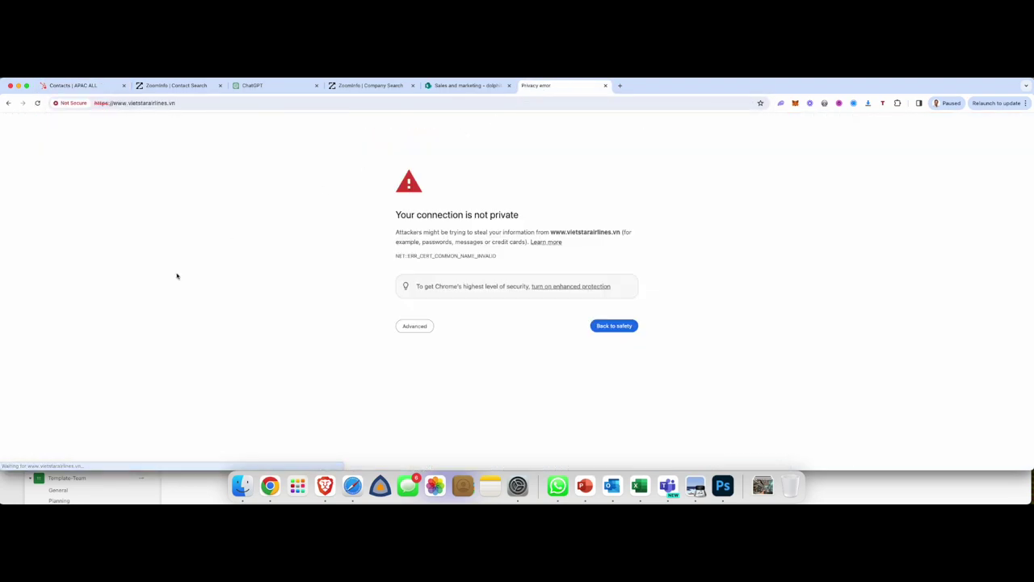
key("super+l")
key("Right")
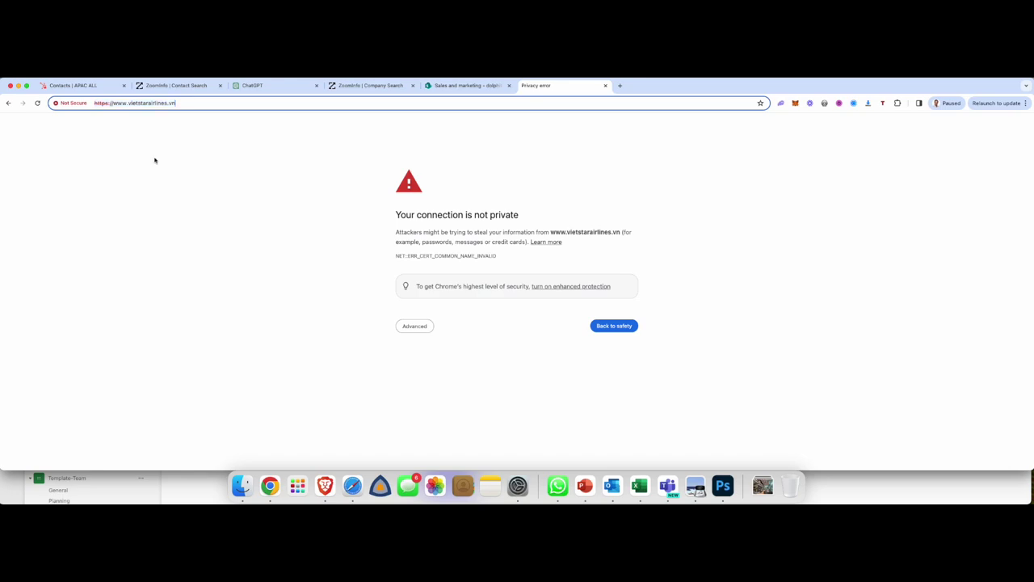
key("BackSpace")
key("Return")
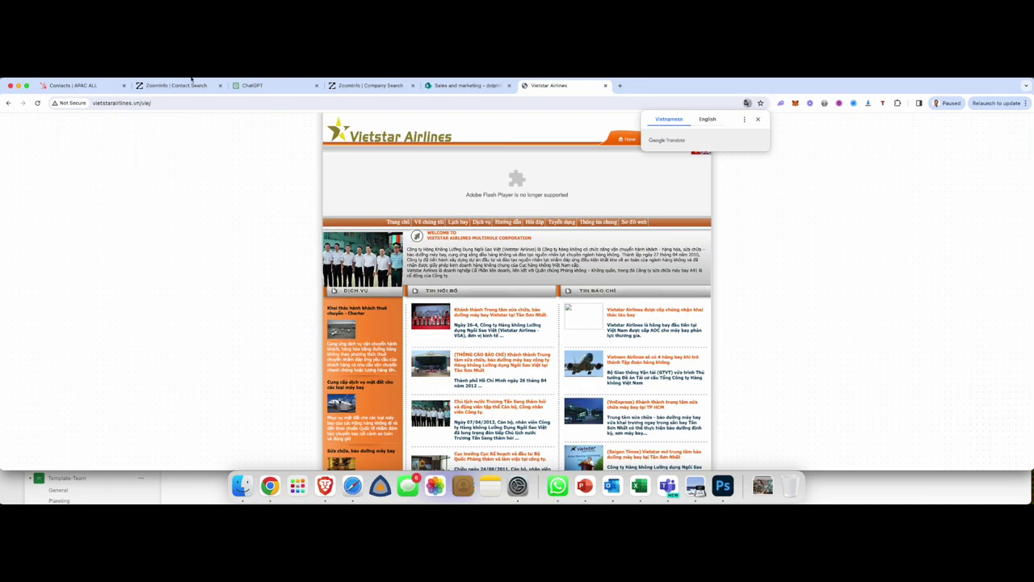
left_click(81, 86)
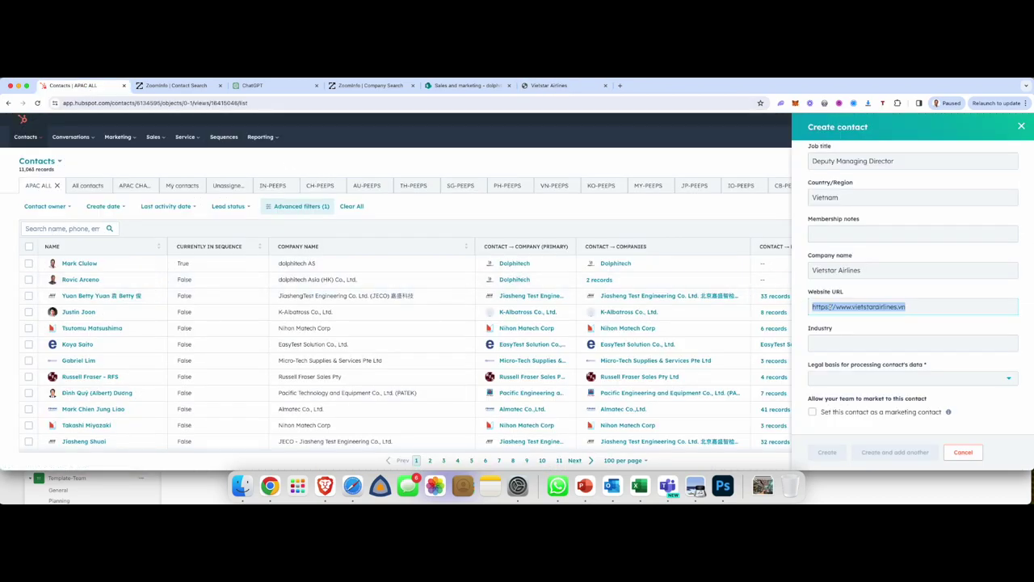
key("BackSpace")
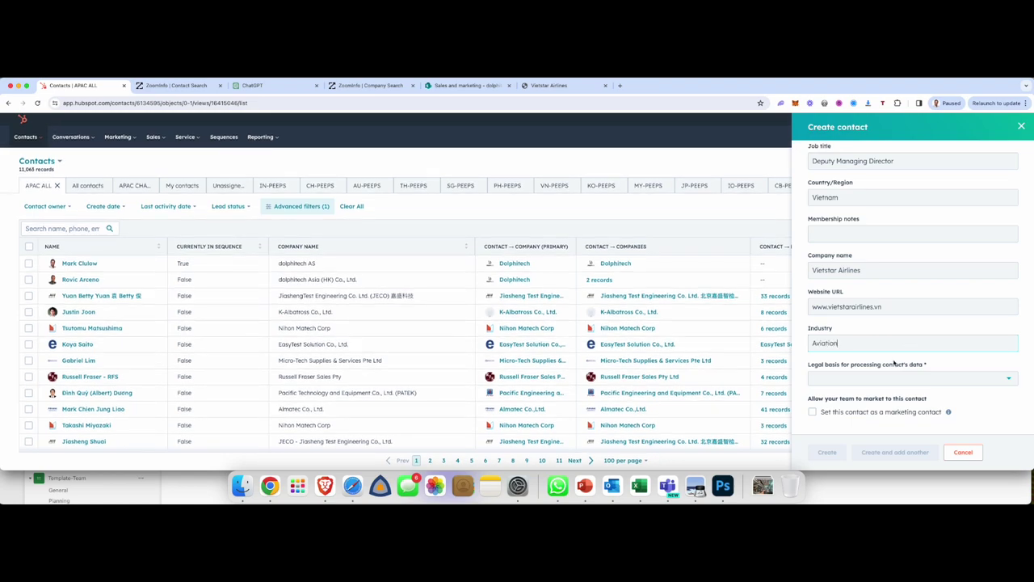
left_click(891, 377)
left_click(879, 288)
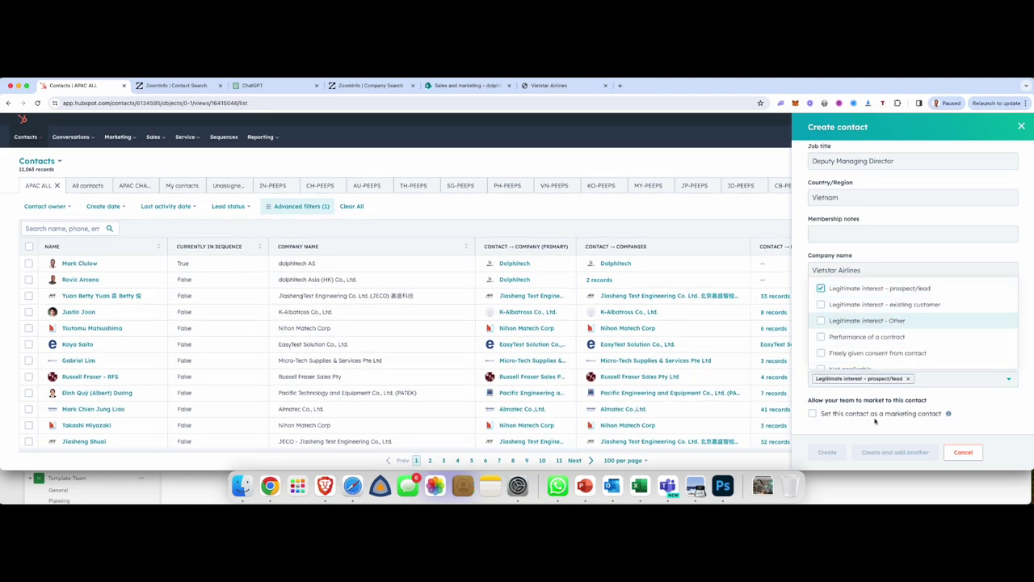
key("Escape")
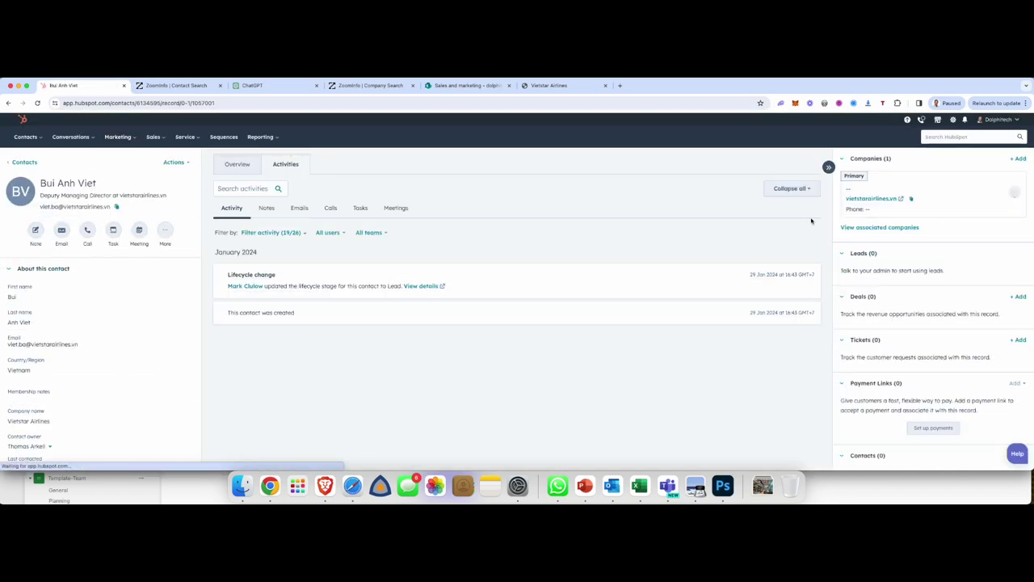
- Open the associated Vietstar Airlines company record in a new tab
mouse_move(871, 203)
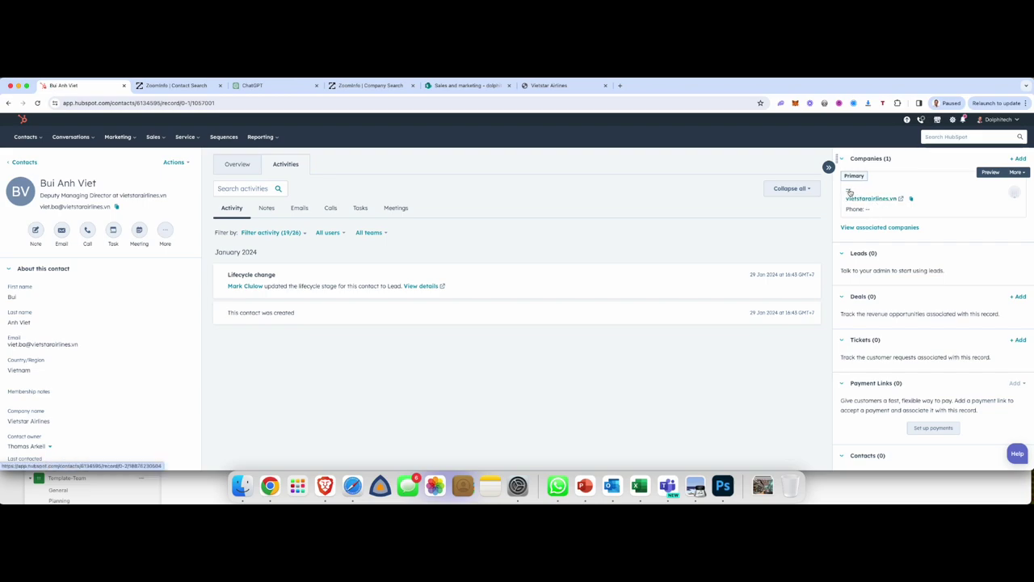
left_click(849, 192, "super")
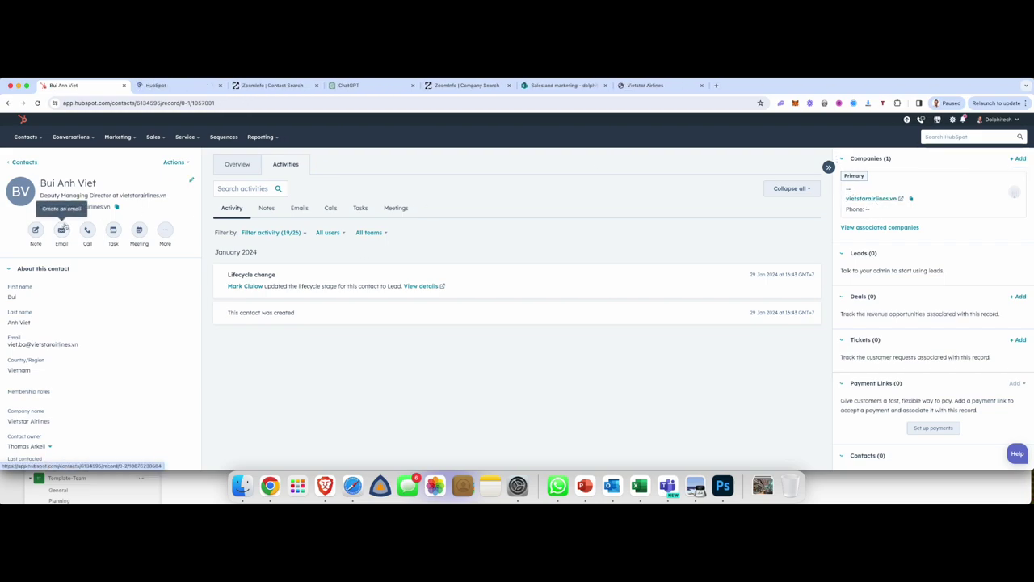
left_click(178, 85)
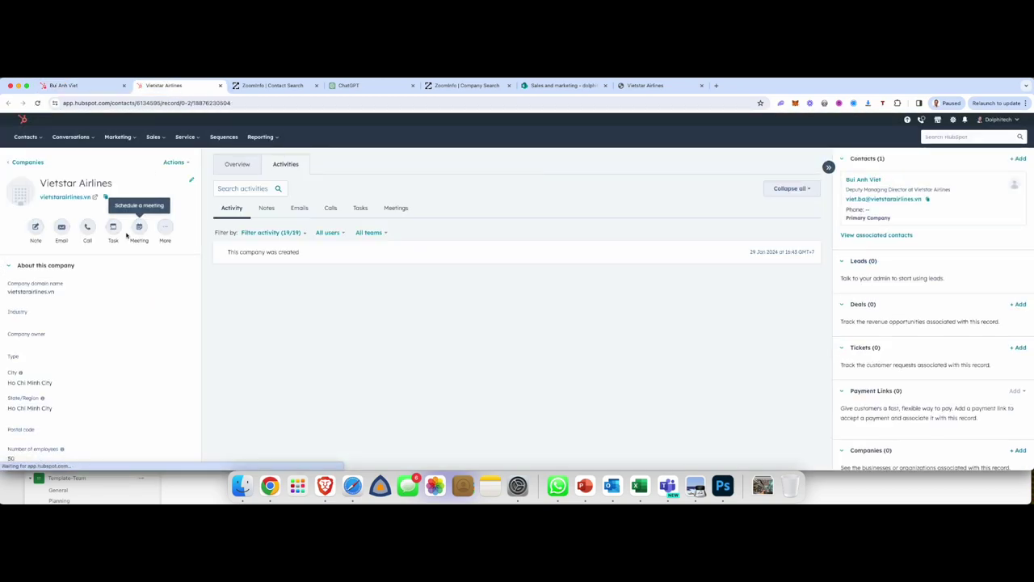
- Set the company industry to Airlines/Aviation, assign its owner, and save the properties
left_click(58, 318)
left_click(38, 389)
left_click(24, 340)
left_click(33, 400)
scroll(89, 367, "down", 3)
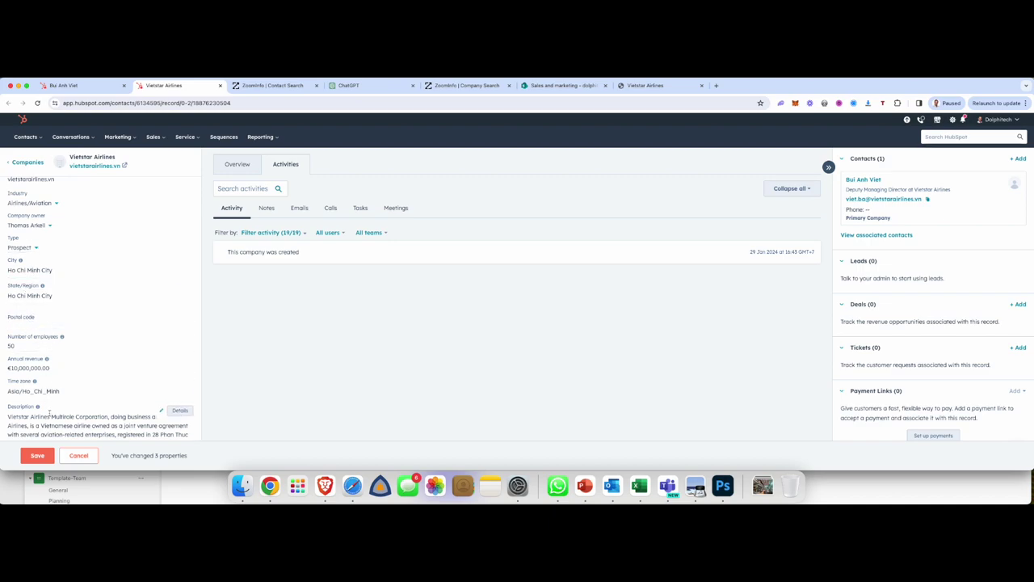
scroll(81, 375, "down", 2)
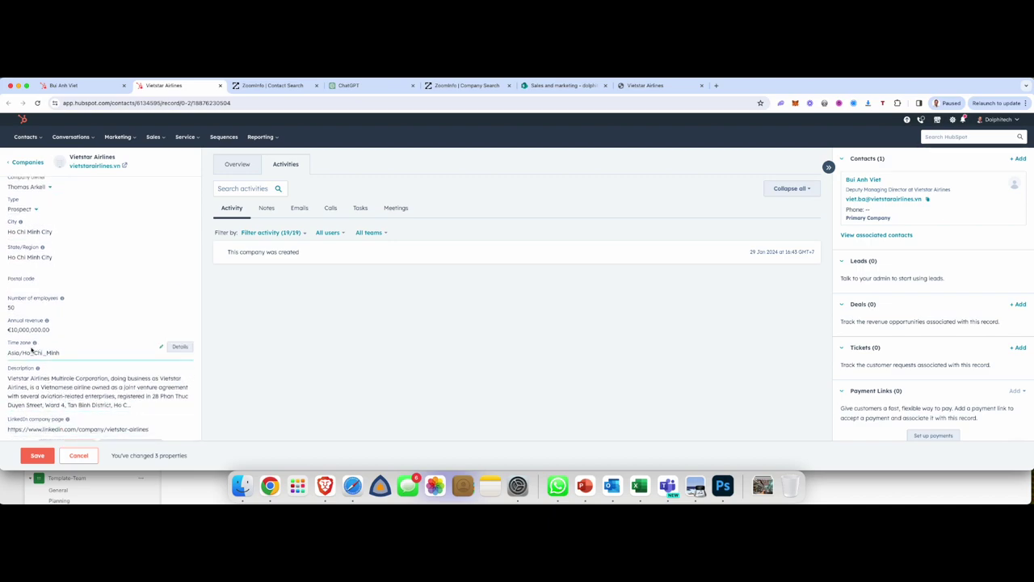
scroll(49, 433, "down", 1)
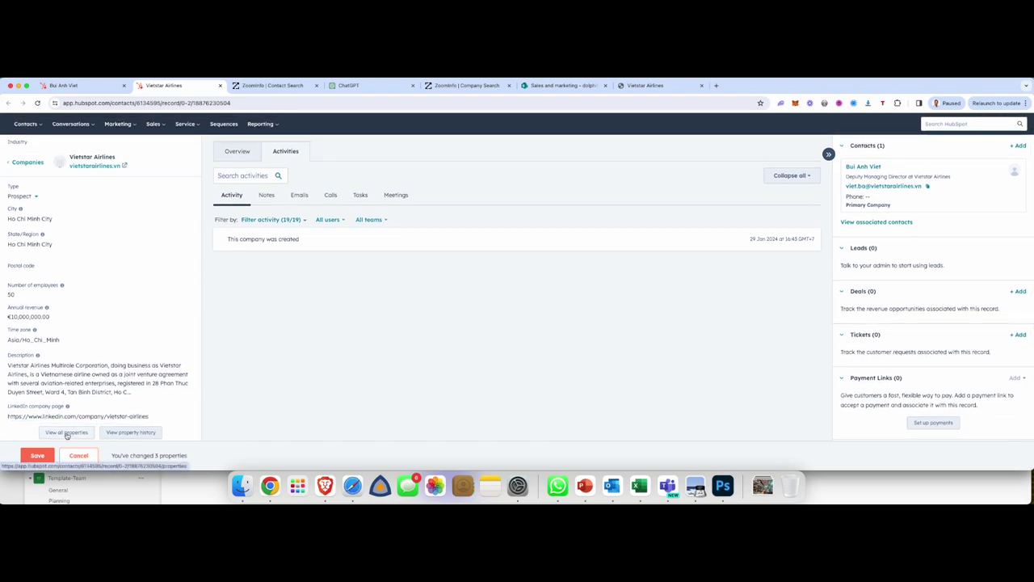
left_click(37, 455)
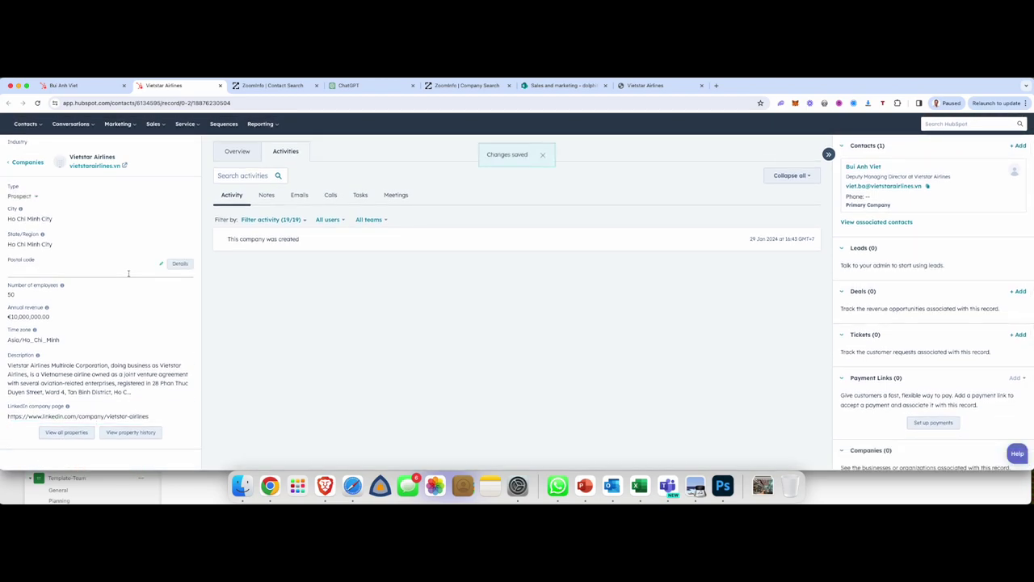
scroll(129, 273, "up", 5)
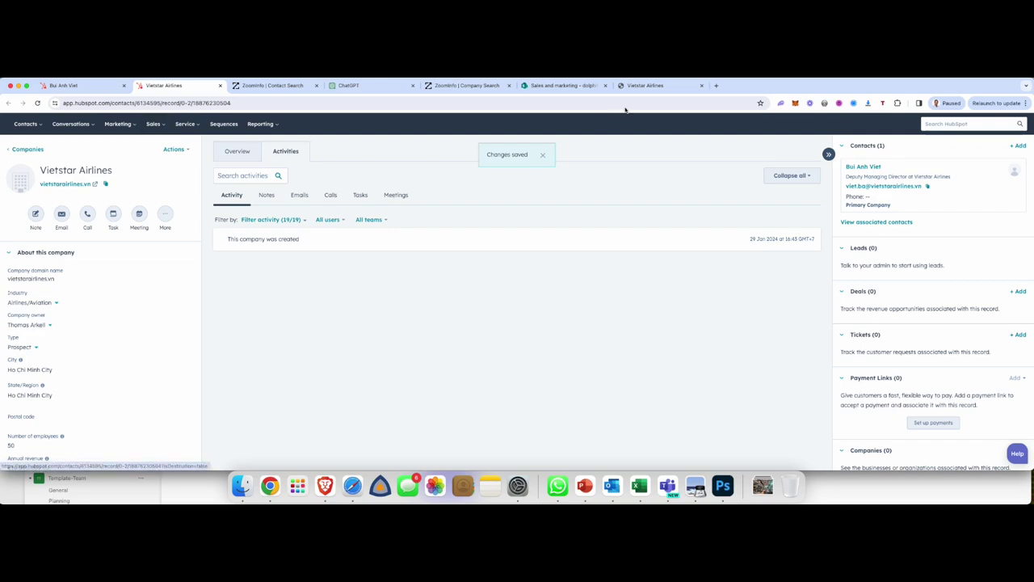
- Return to the Vietstar Airlines website tab and scroll through it
left_click(664, 87)
scroll(397, 161, "up", 3)
scroll(397, 161, "up", 3)
scroll(743, 116, "down", 1)
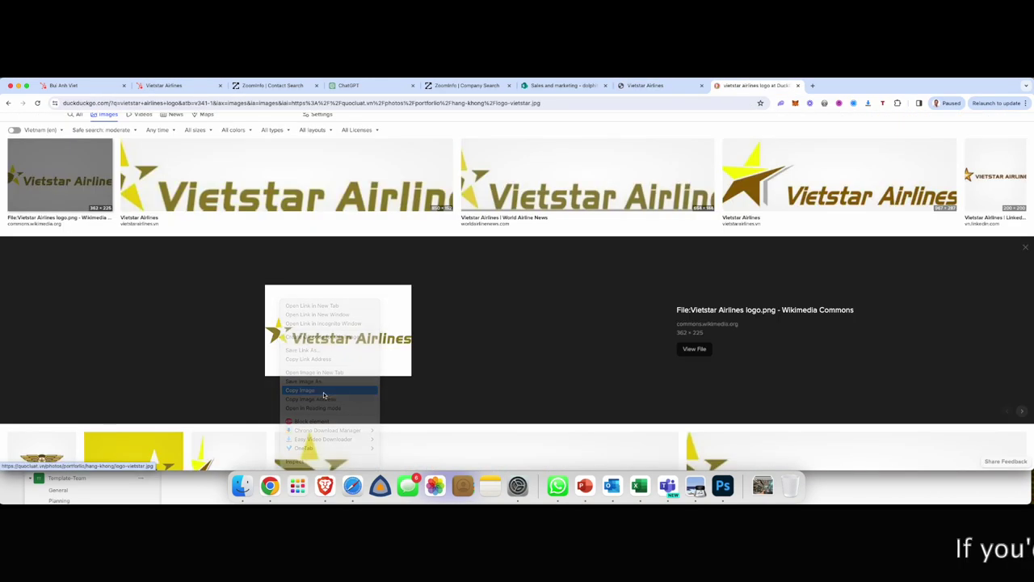
- Copy the Vietstar logo and start a logo upload on the HubSpot company record
left_click(323, 395)
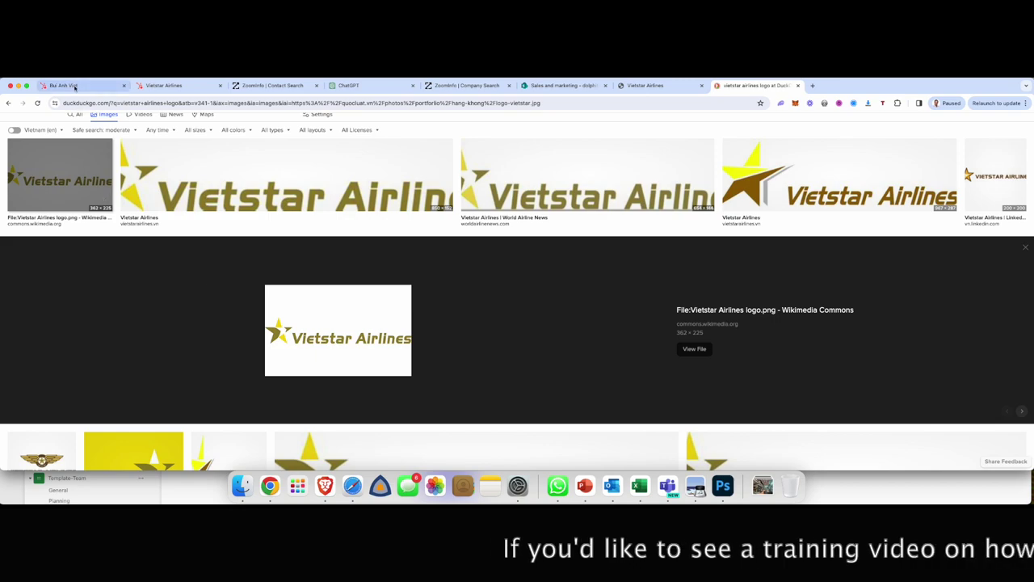
left_click(74, 86)
left_click(165, 85)
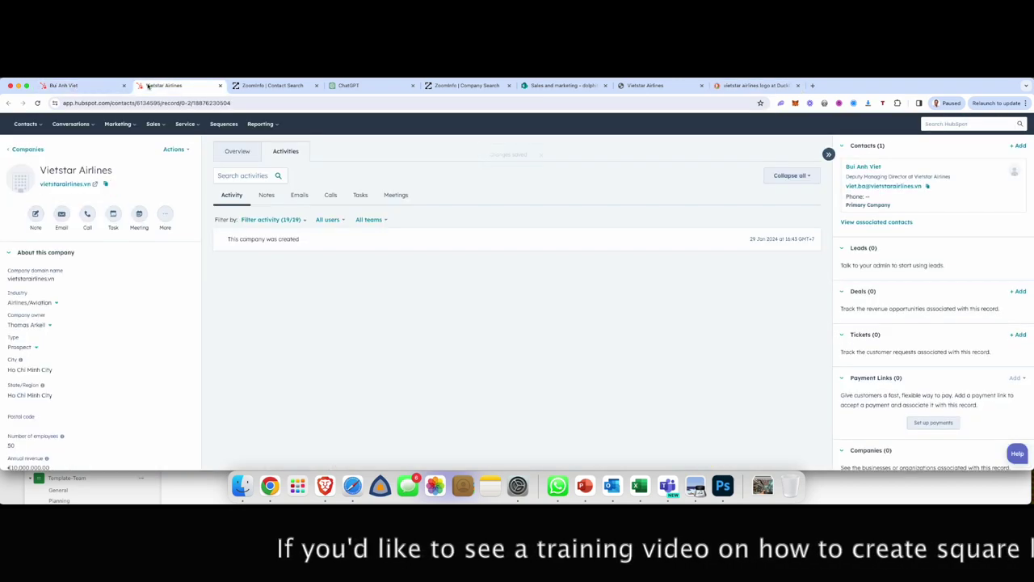
left_click(26, 179)
left_click(37, 200)
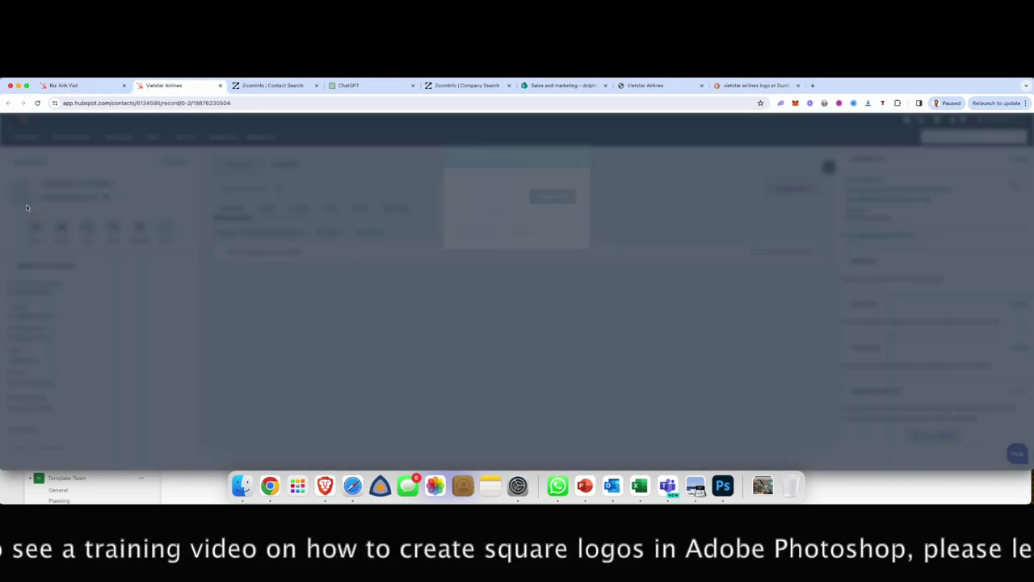
- Upload VS-star.jpg from Desktop as the company logo and confirm it
left_click(574, 197)
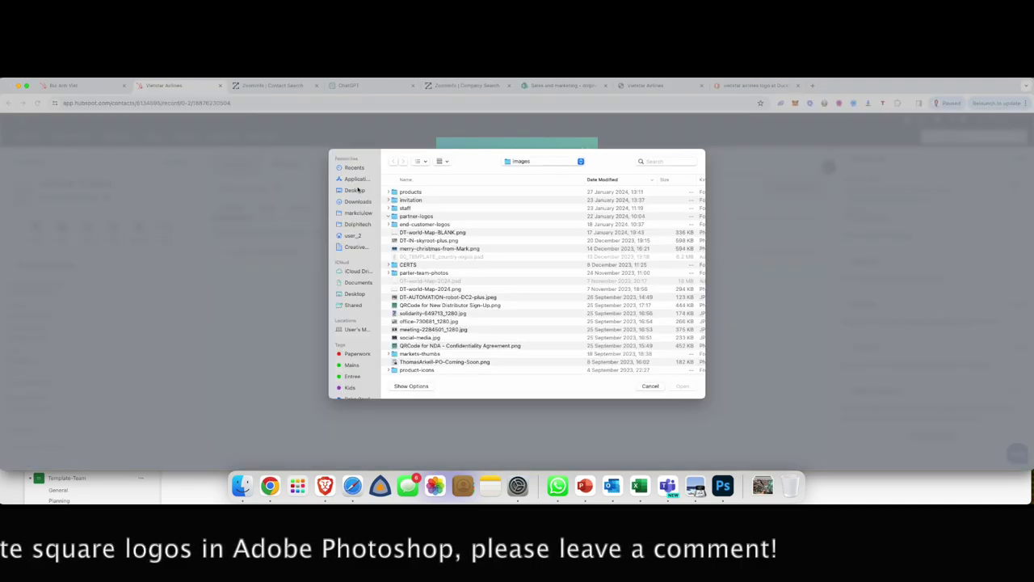
left_click(355, 190)
double_click(408, 192)
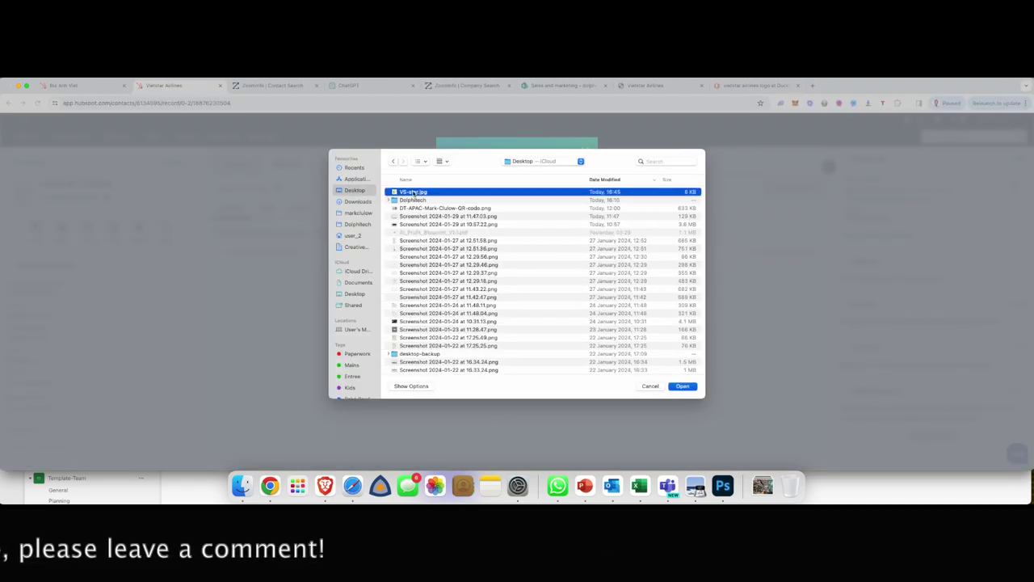
left_click(487, 243)
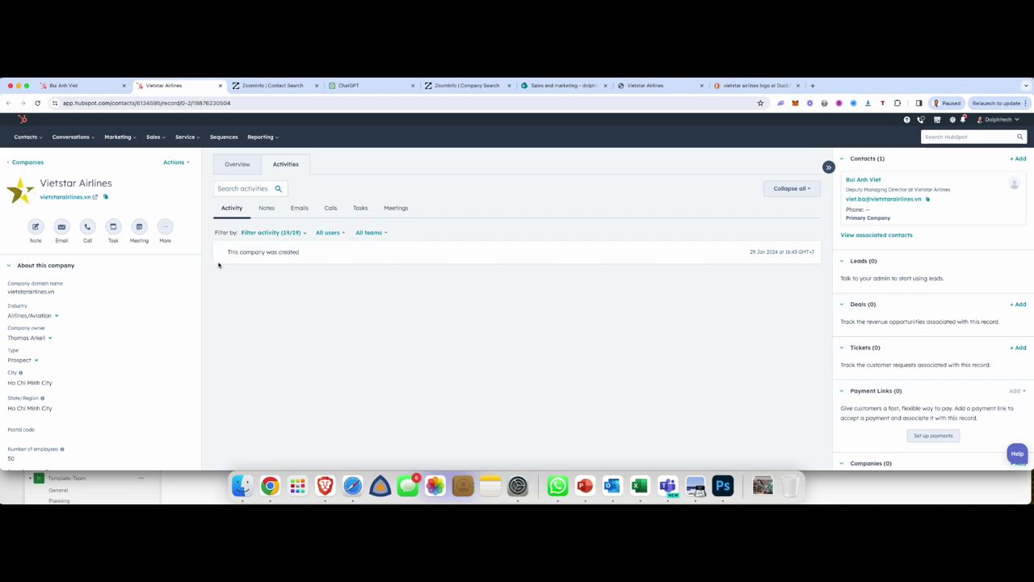
left_click(64, 85)
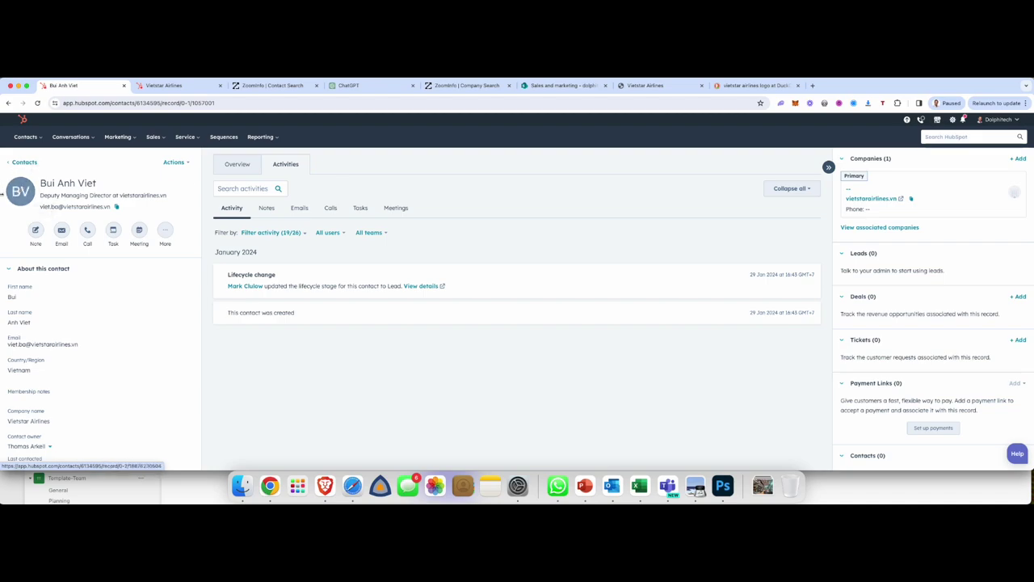
- Open the contact's full property list and set Time zone to Ho Chi Minh
scroll(100, 394, "down", 1)
scroll(100, 394, "down", 5)
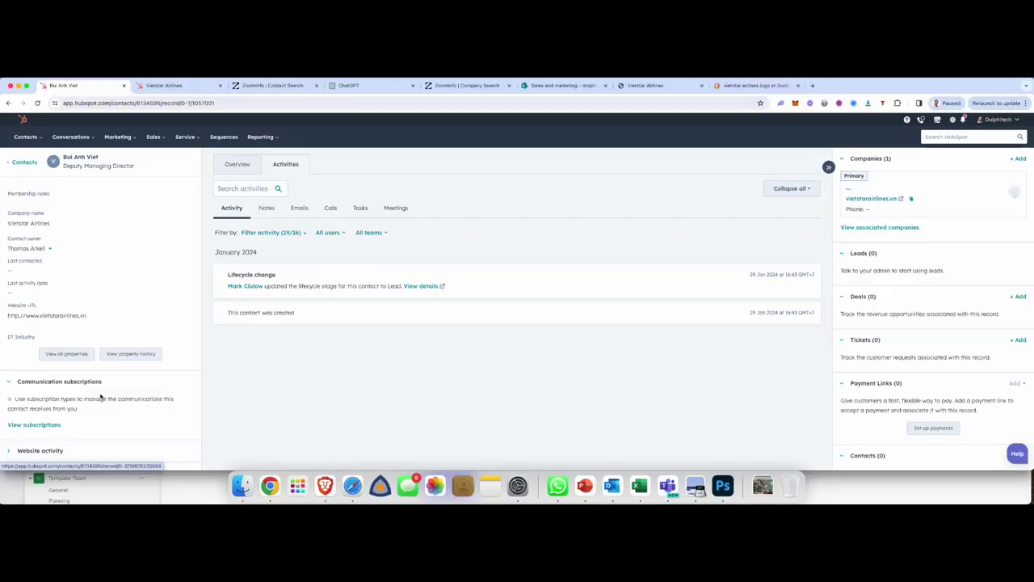
left_click(72, 358)
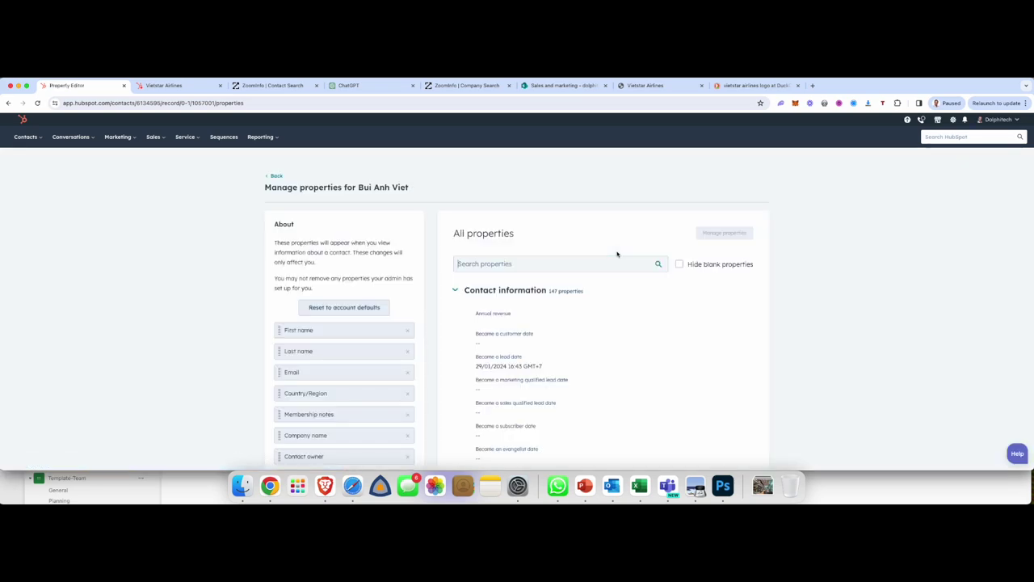
left_click(580, 263)
type("time")
scroll(474, 289, "down", 1)
type("zom")
key("BackSpace")
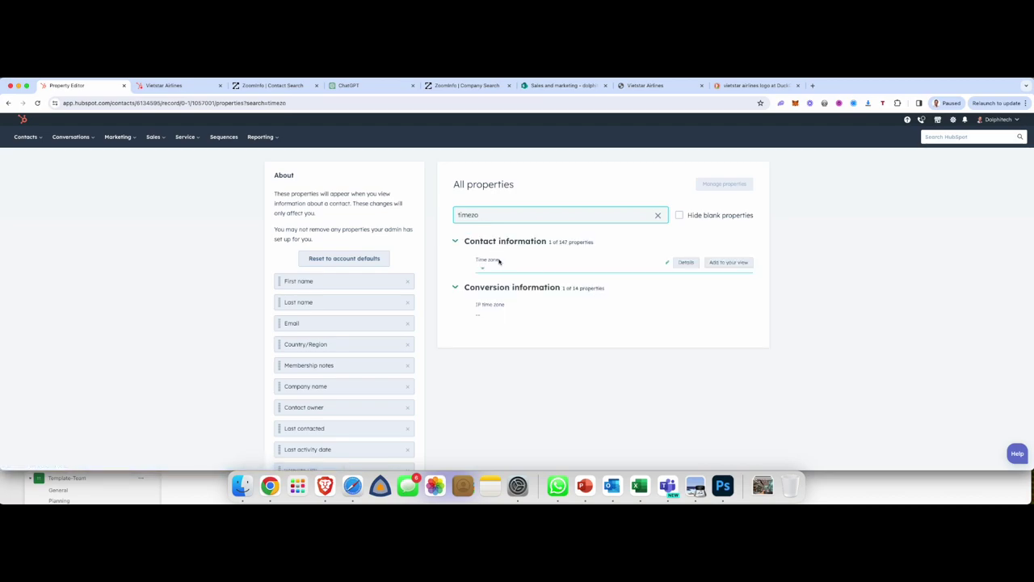
left_click(499, 268)
type("ho chi")
left_click(551, 304)
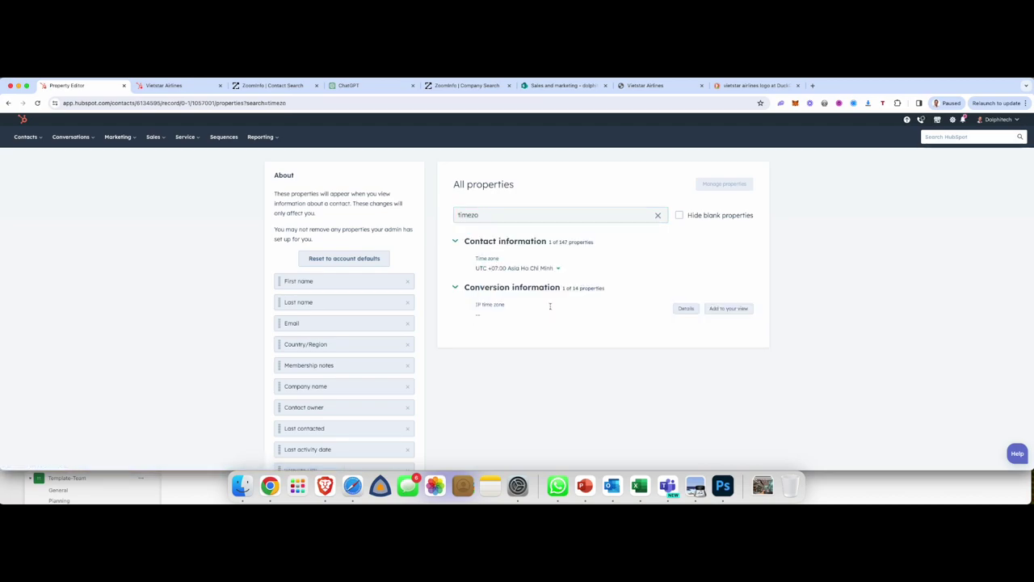
- Set the contact's Lead status to New and Status to Active
left_click(658, 215)
type("lead s")
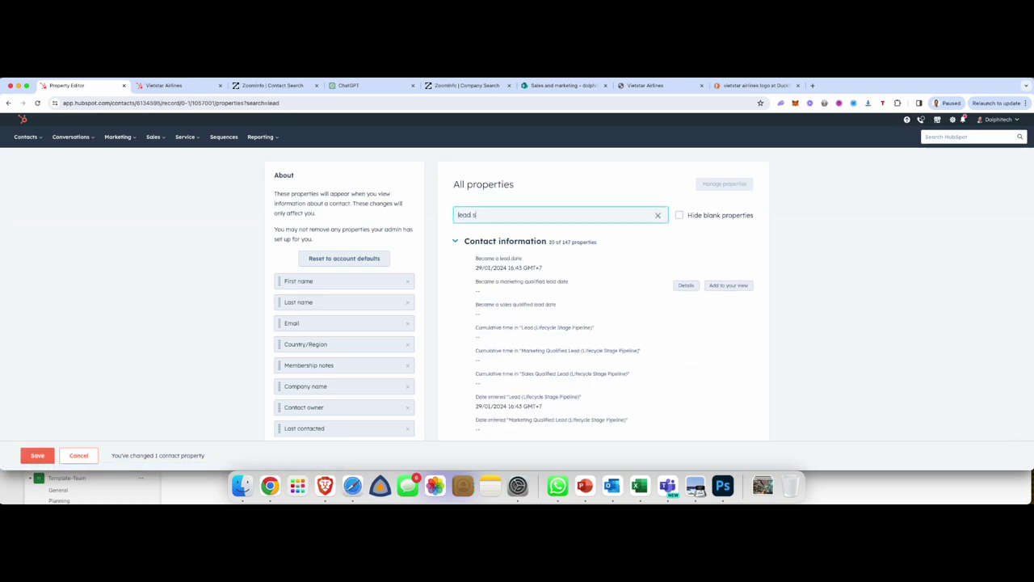
type("t")
left_click(502, 272)
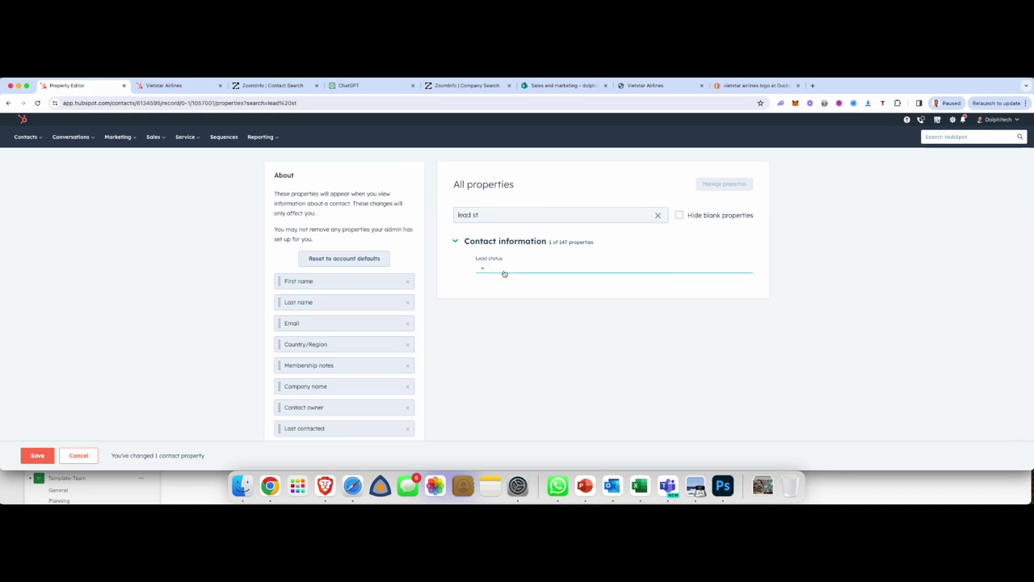
left_click(501, 334)
left_click(502, 267)
left_click(495, 317)
left_click(474, 214)
key("BackSpace")
key("BackSpace")
key("BackSpace")
key("BackSpace")
key("BackSpace")
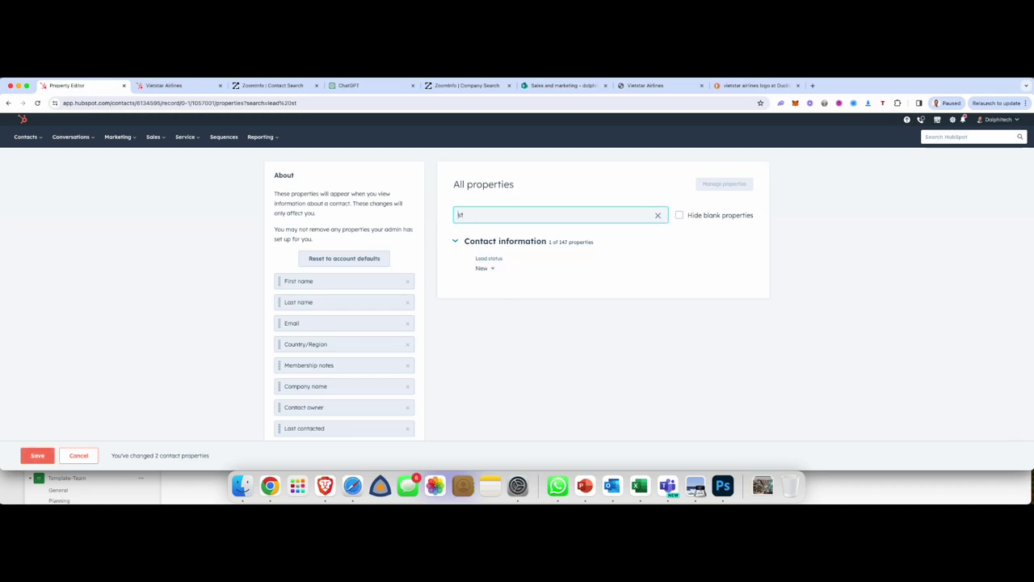
type("atu")
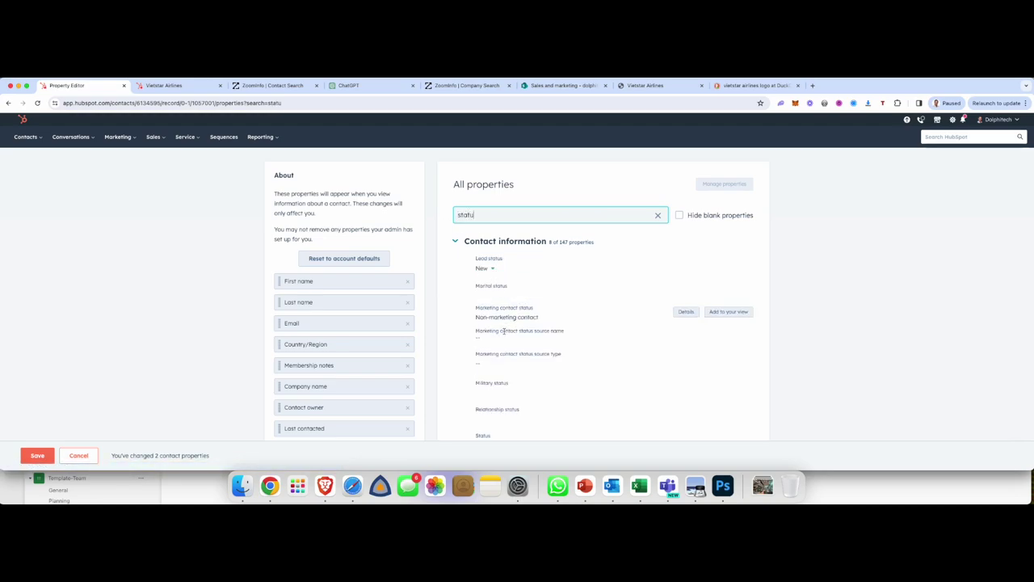
scroll(497, 339, "down", 2)
left_click(491, 373)
left_click(495, 406)
- Set Salutation to Mr and Gender to Male, then save the contact properties
scroll(565, 369, "up", 3)
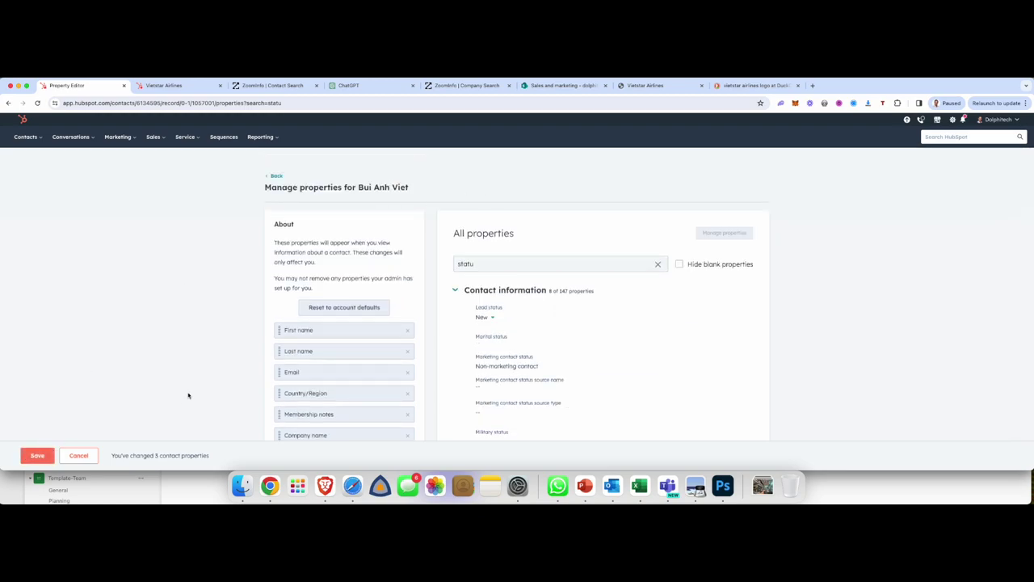
double_click(488, 260)
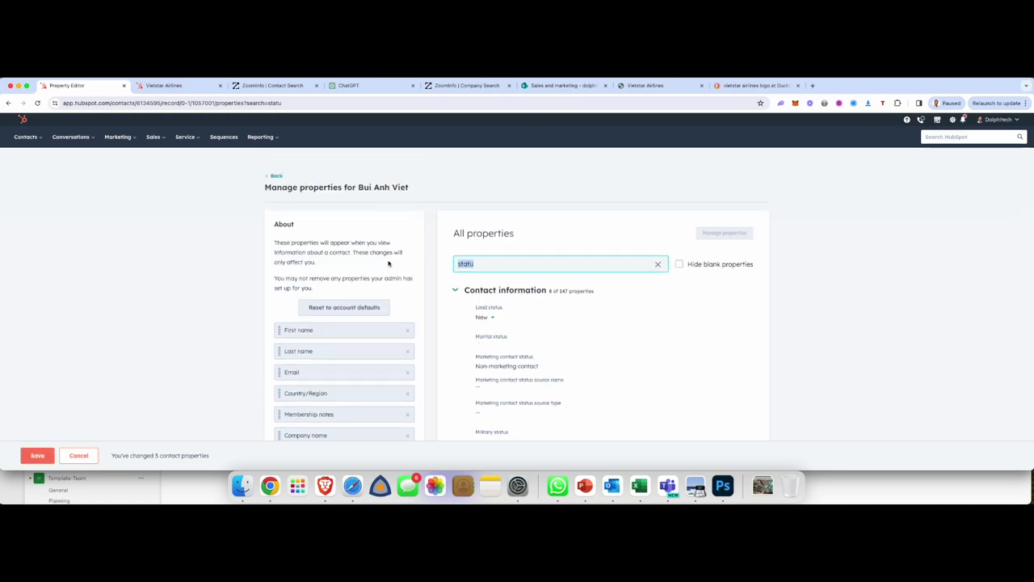
left_click(487, 320)
type("Mr")
key("shift+Tab")
key("shift+Tab")
key("shift+Tab")
type("gender")
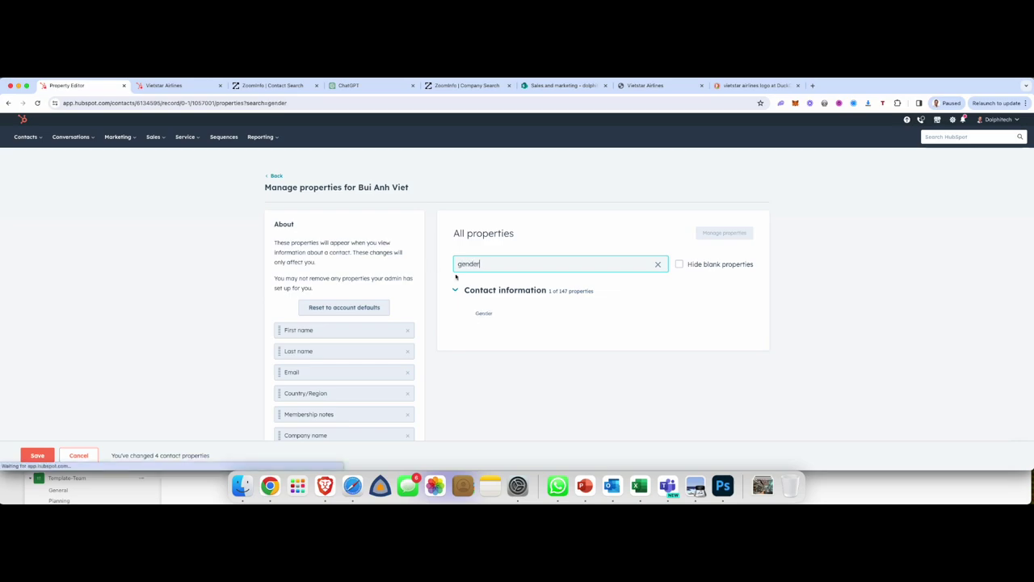
left_click(492, 318)
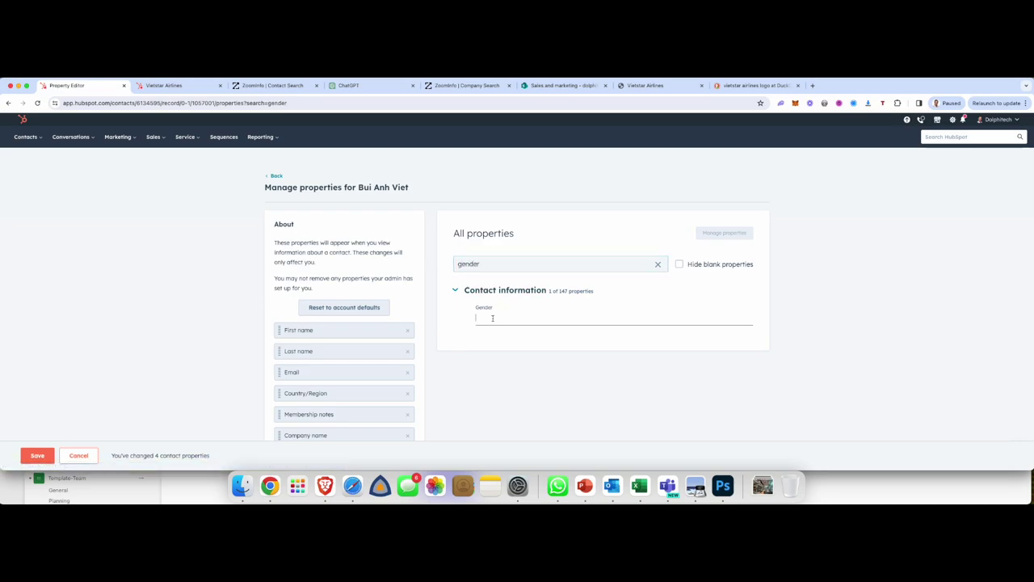
type("Male")
left_click(37, 455)
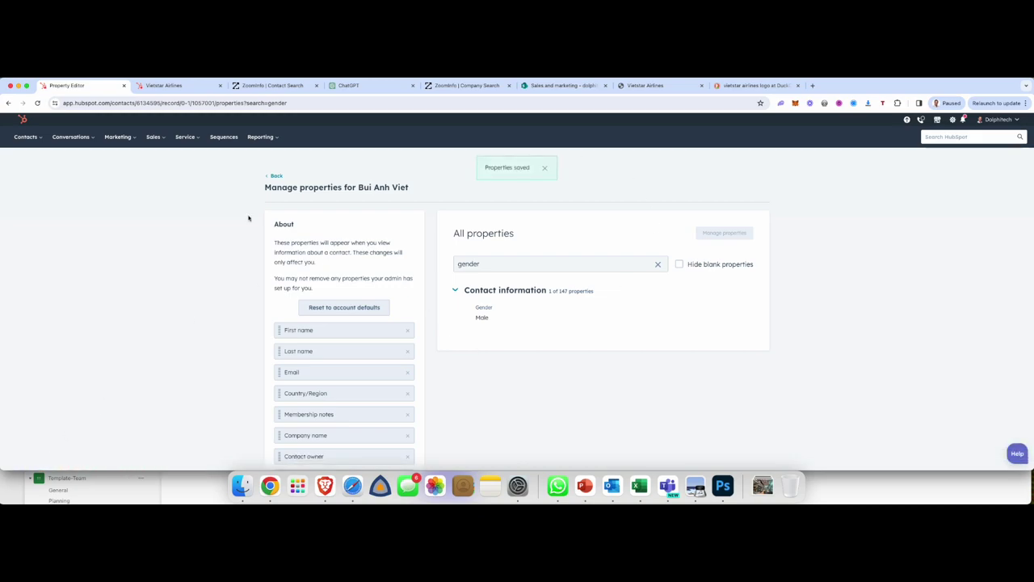
left_click(276, 176)
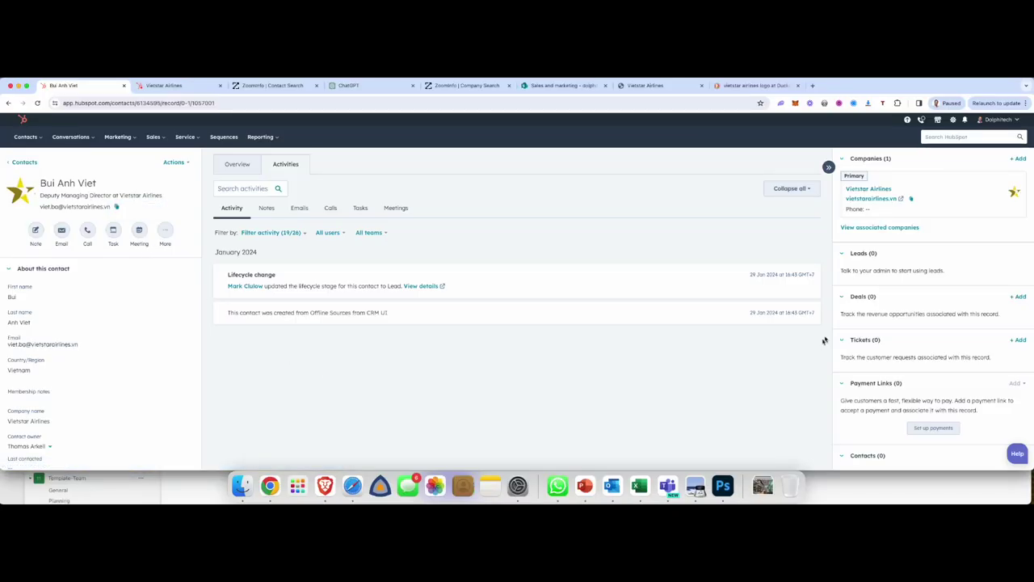
- Start a new deal in the Partner Pipeline at the Prospecting stage
left_click(1018, 298)
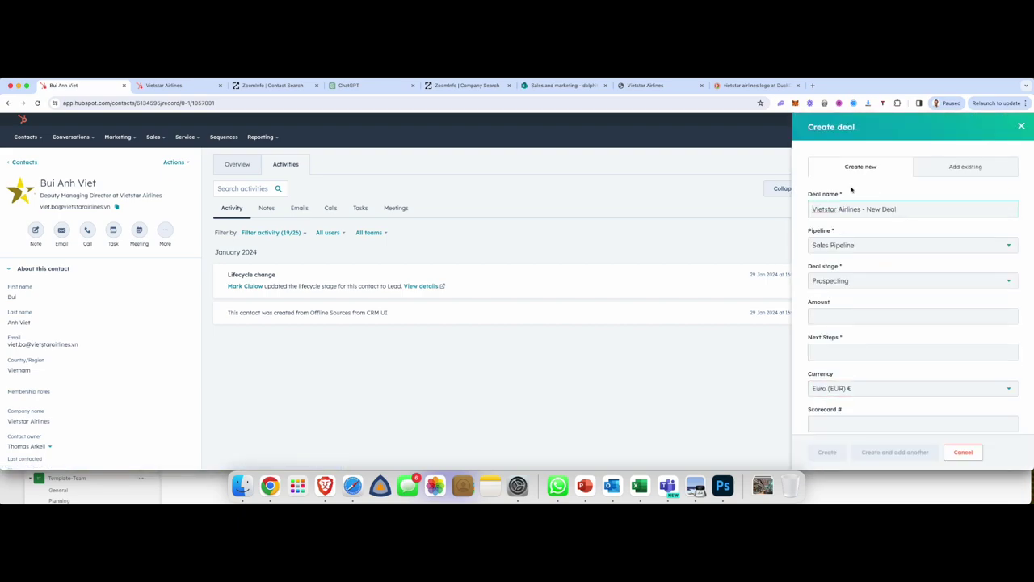
left_click(877, 248)
left_click(872, 306)
left_click(858, 280)
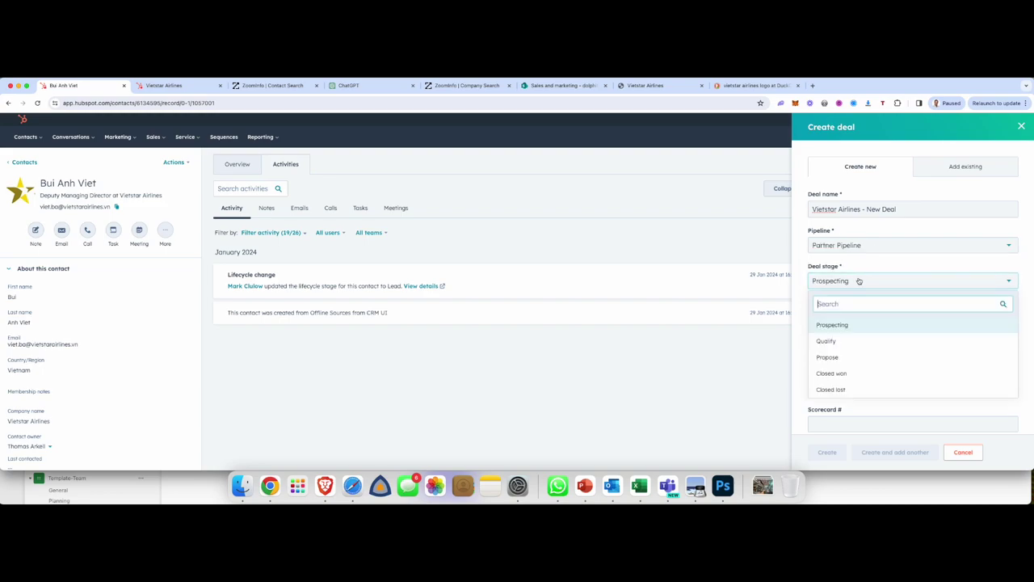
left_click(858, 328)
- Enter next steps 'Close to win', set currency to US Dollar, and pick the close date
left_click(851, 354)
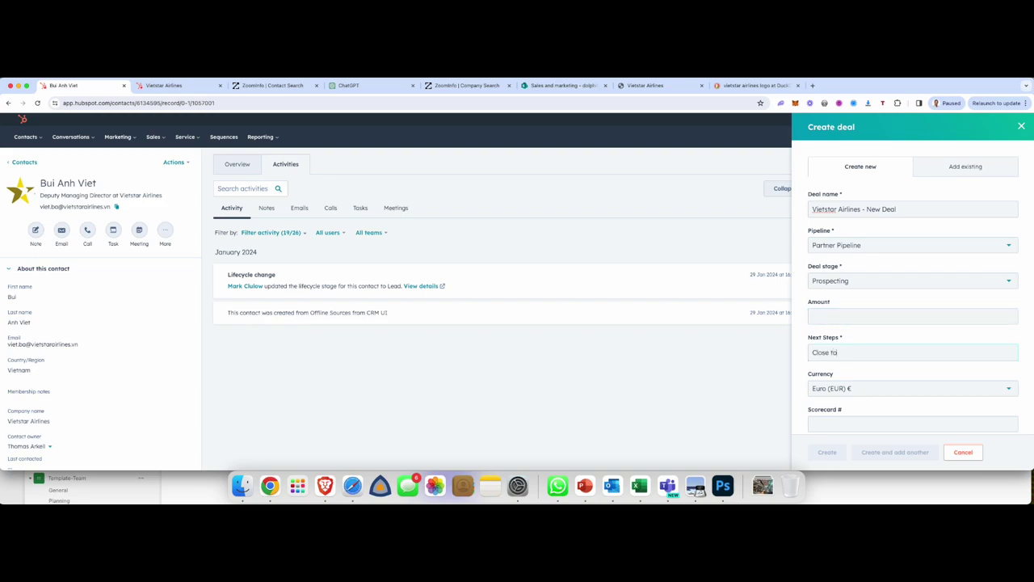
scroll(869, 364, "down", 2)
left_click(863, 326)
left_click(857, 380)
scroll(873, 306, "down", 3)
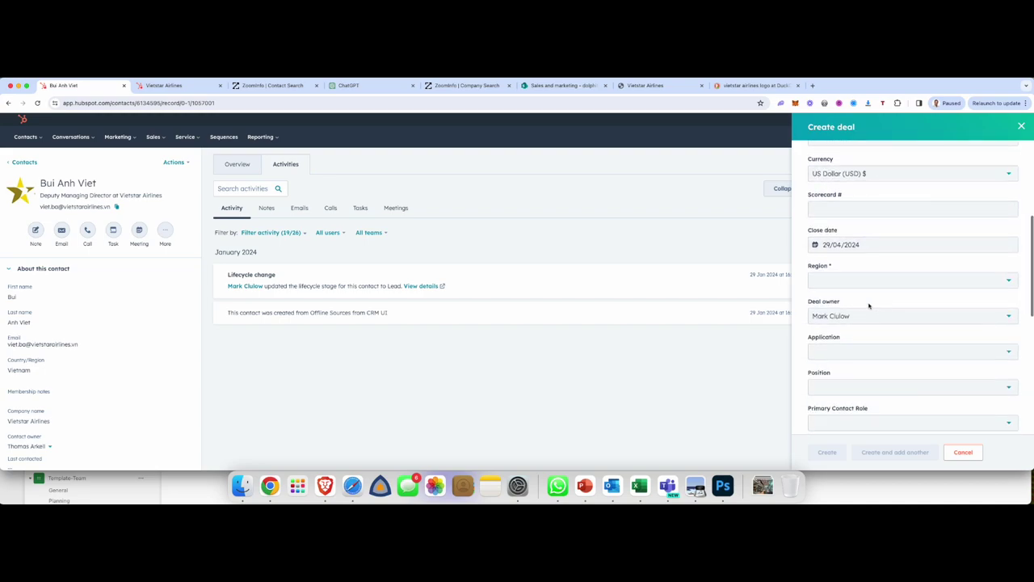
left_click(864, 246)
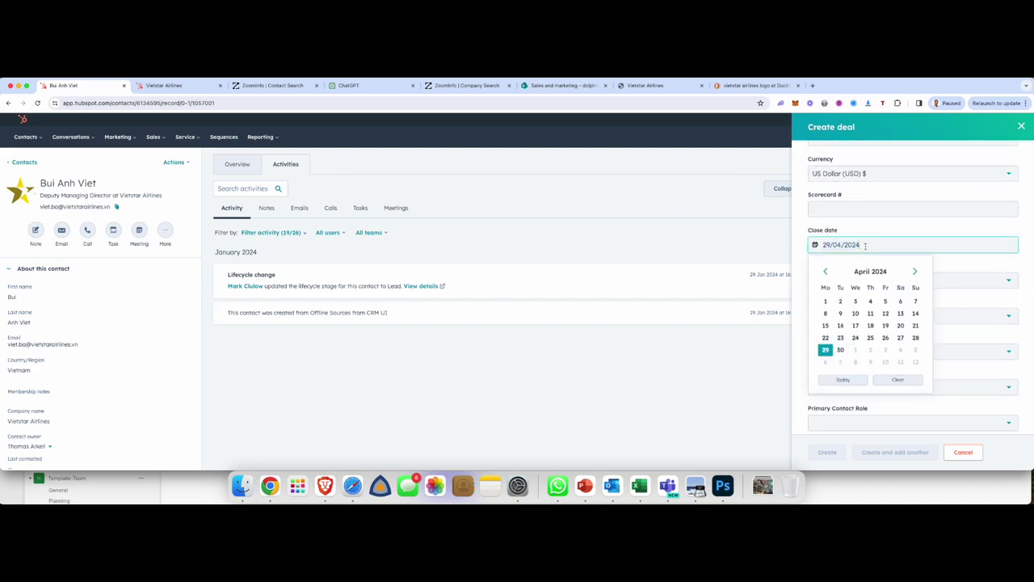
- Set the deal region to APAC and assign the searched-for colleague as deal owner
left_click(946, 280)
left_click(862, 284)
left_click(861, 284)
left_click(849, 349)
scroll(849, 350, "down", 1)
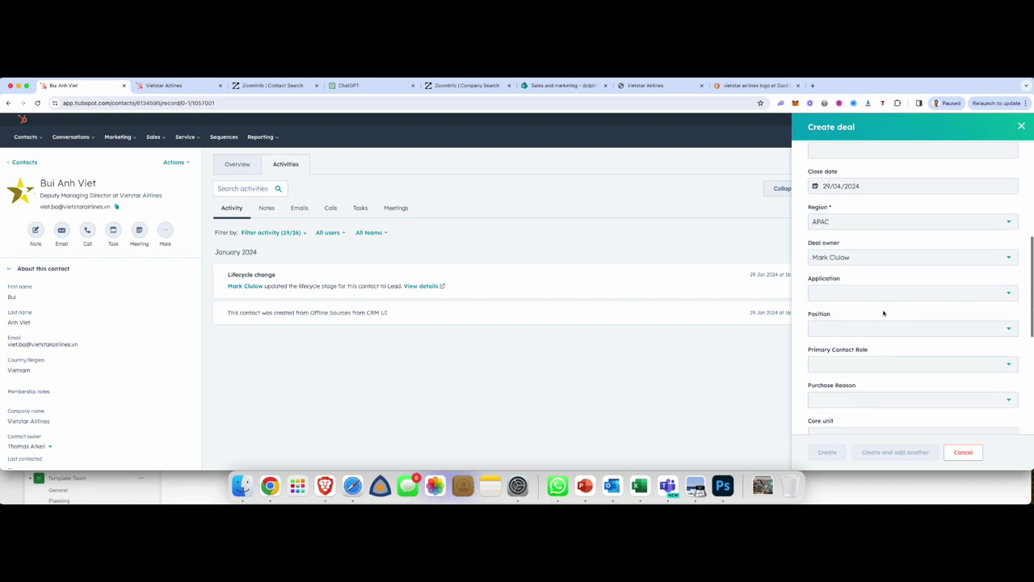
left_click(881, 259)
type("Thomas")
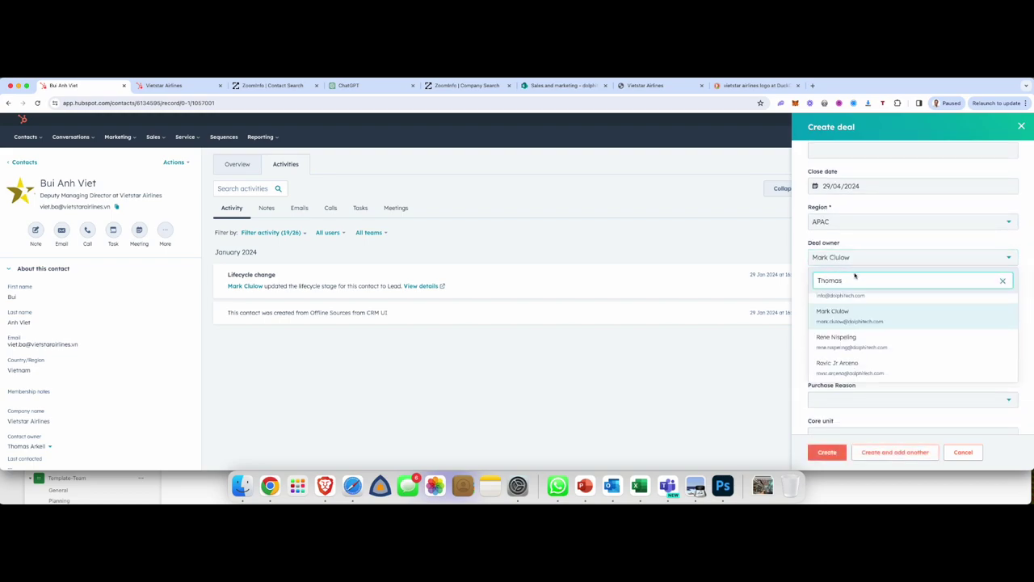
left_click(838, 308)
- Set Application to CFRP in service, Position to Competing, and Primary Contact Role to Technical
left_click(835, 296)
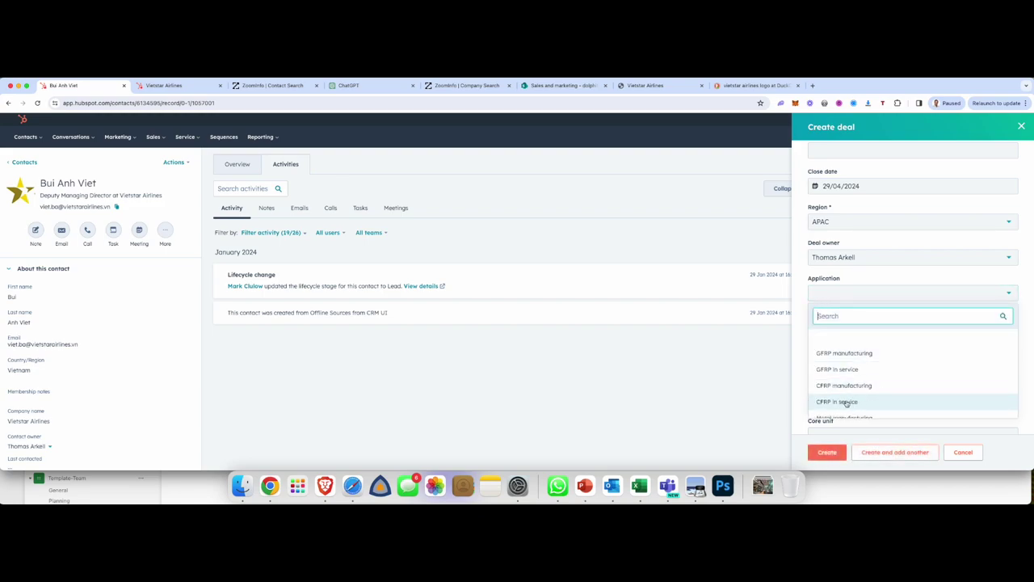
left_click(846, 403)
scroll(870, 304, "down", 2)
left_click(840, 254)
left_click(831, 291)
left_click(837, 289)
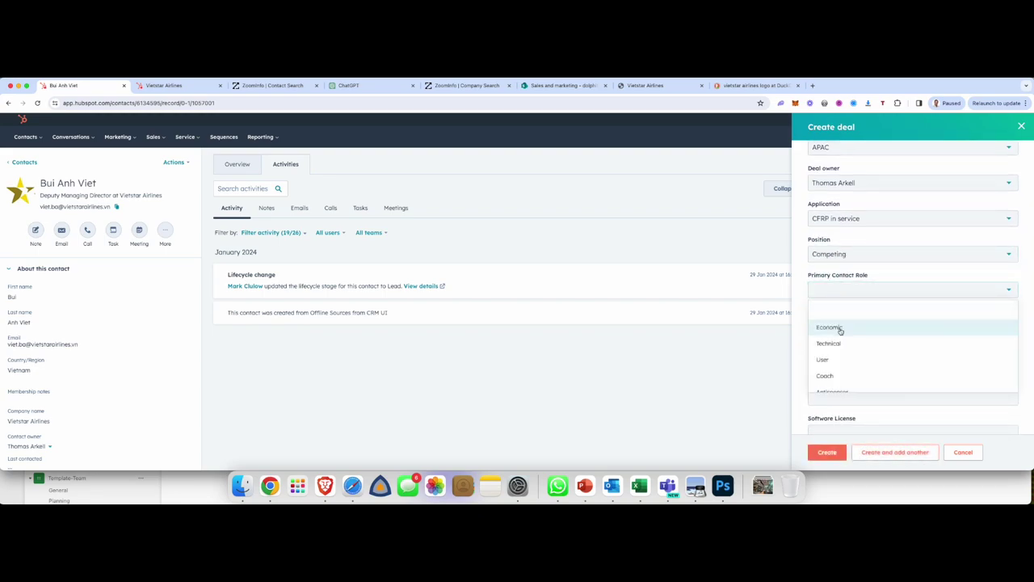
left_click(841, 330)
left_click(845, 296)
left_click(836, 343)
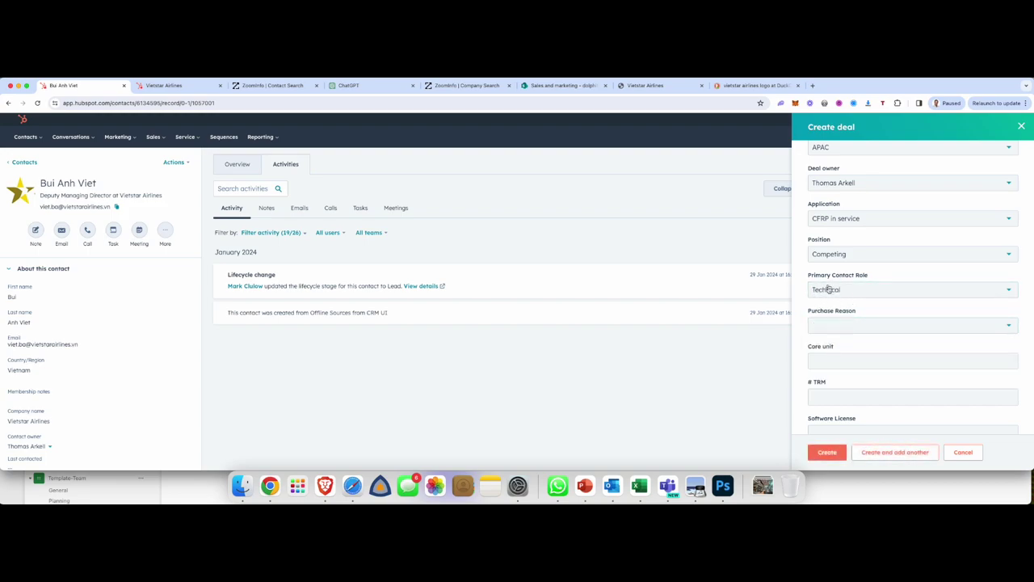
- Set Purchase Reason to Expansion, Core unit to 1, and fill in the # TRM field
left_click(866, 326)
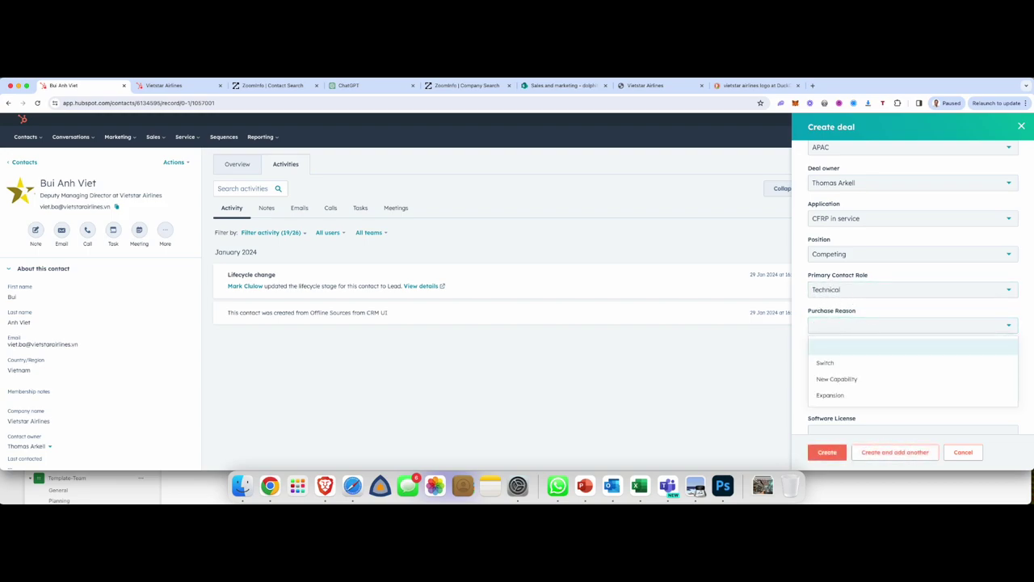
left_click(855, 367)
scroll(855, 356, "down", 3)
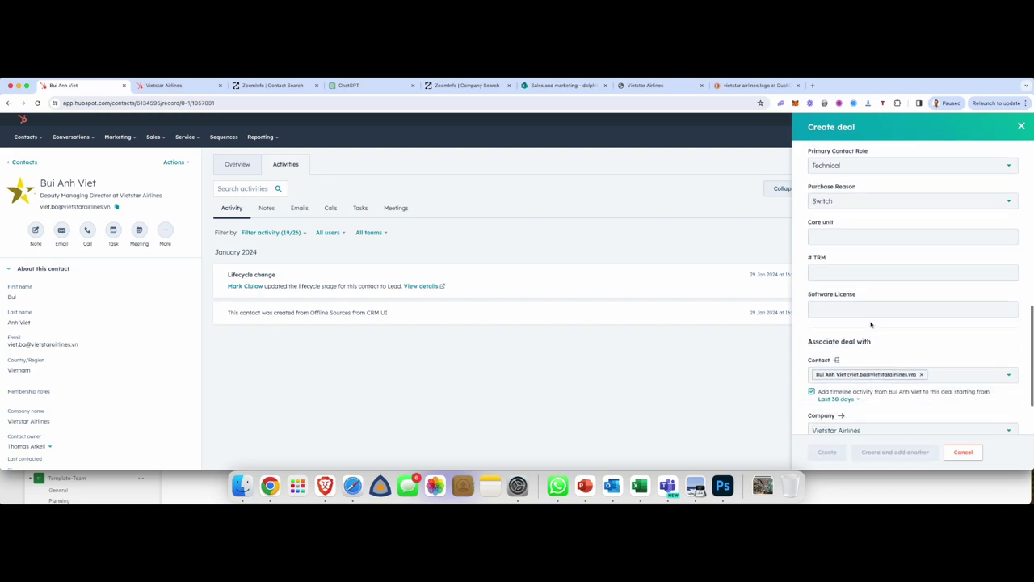
left_click(842, 237)
left_click(843, 202)
left_click(845, 270)
left_click(841, 238)
type("1")
left_click(832, 272)
type("Standard")
- Keep Vietstar Airlines as associated company and add the Dolphitech DC2 Core Unit line item
scroll(904, 329, "down", 2)
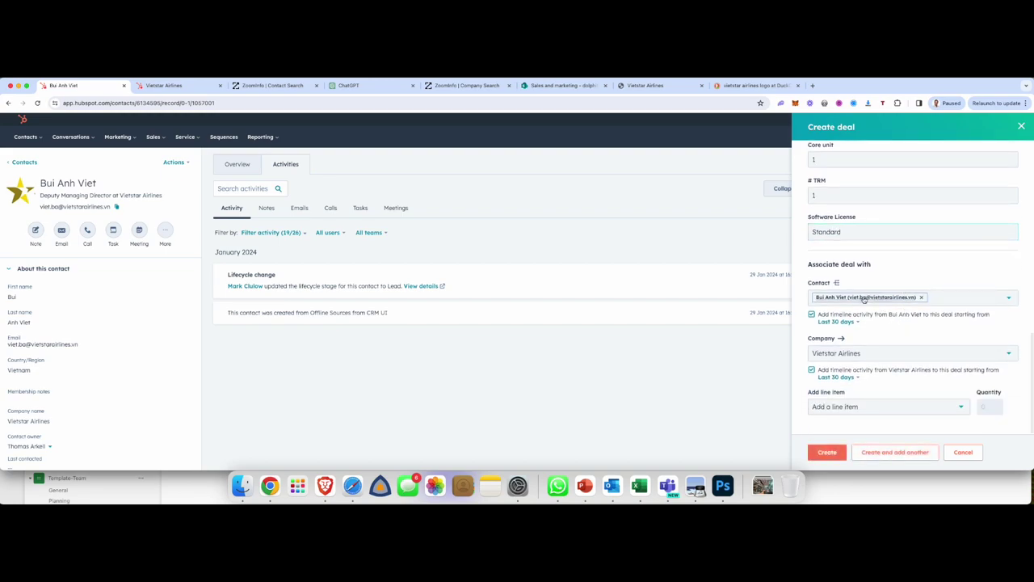
left_click(881, 358)
left_click(882, 358)
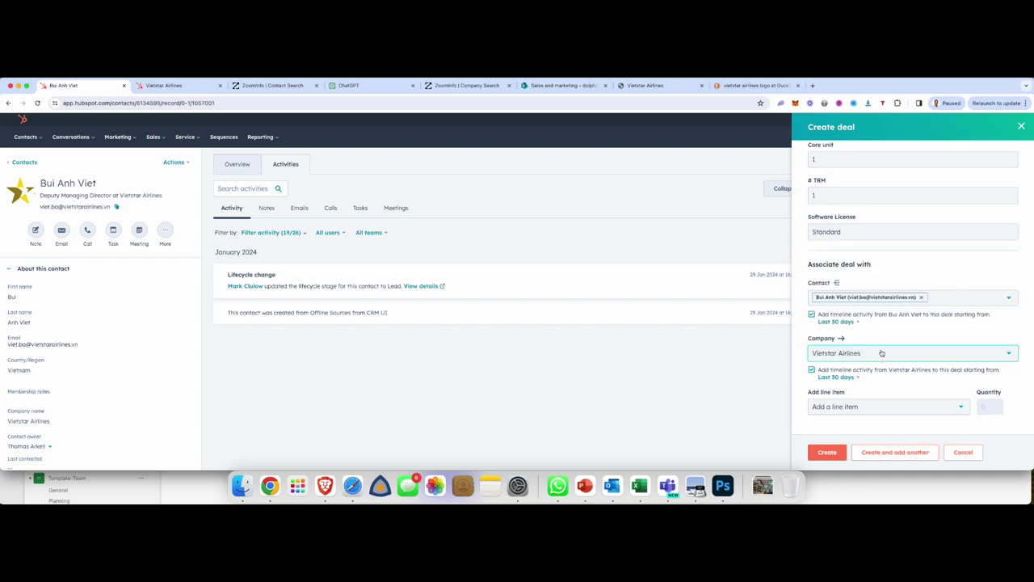
left_click(878, 409)
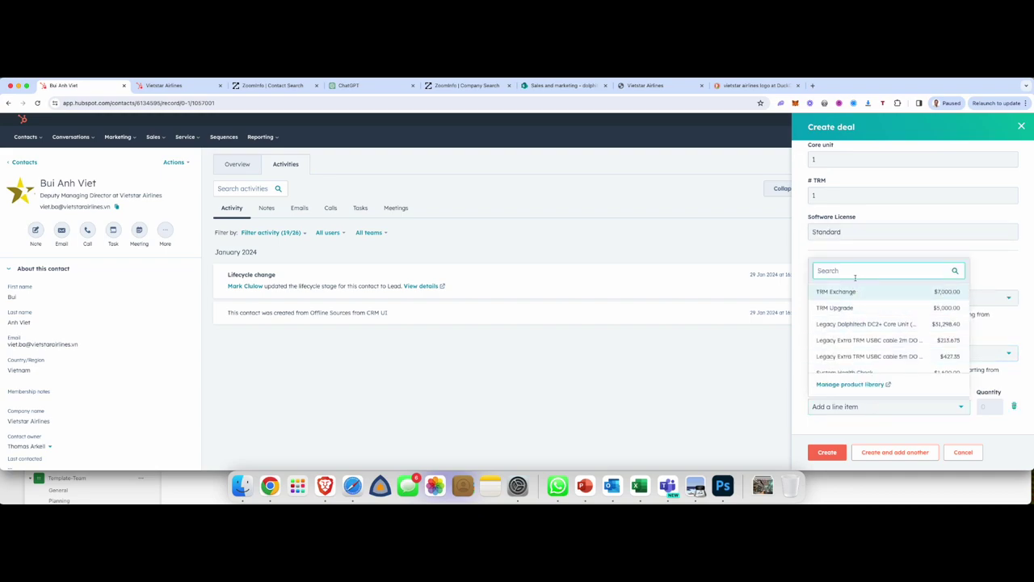
type("DC2")
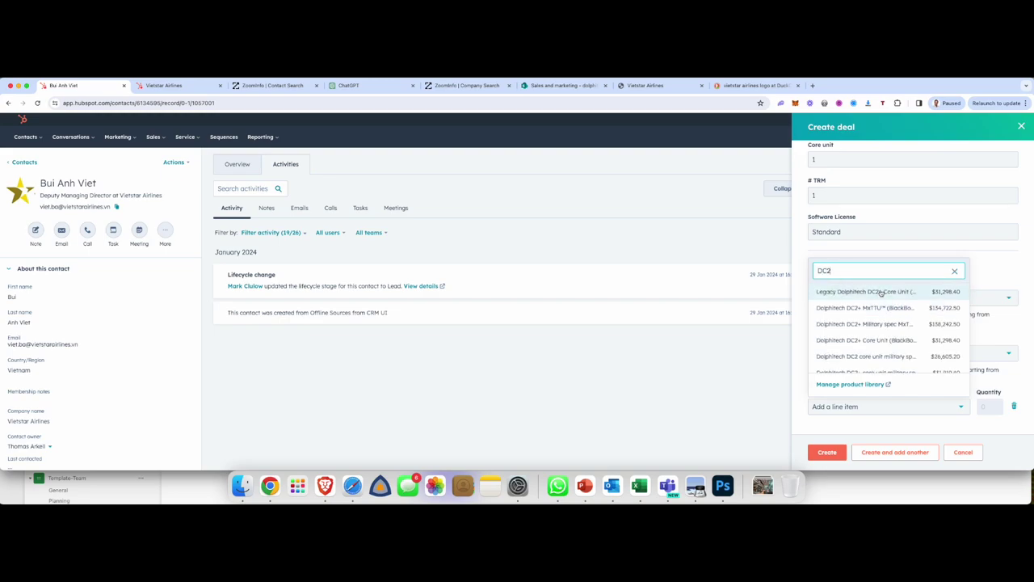
scroll(877, 340, "down", 2)
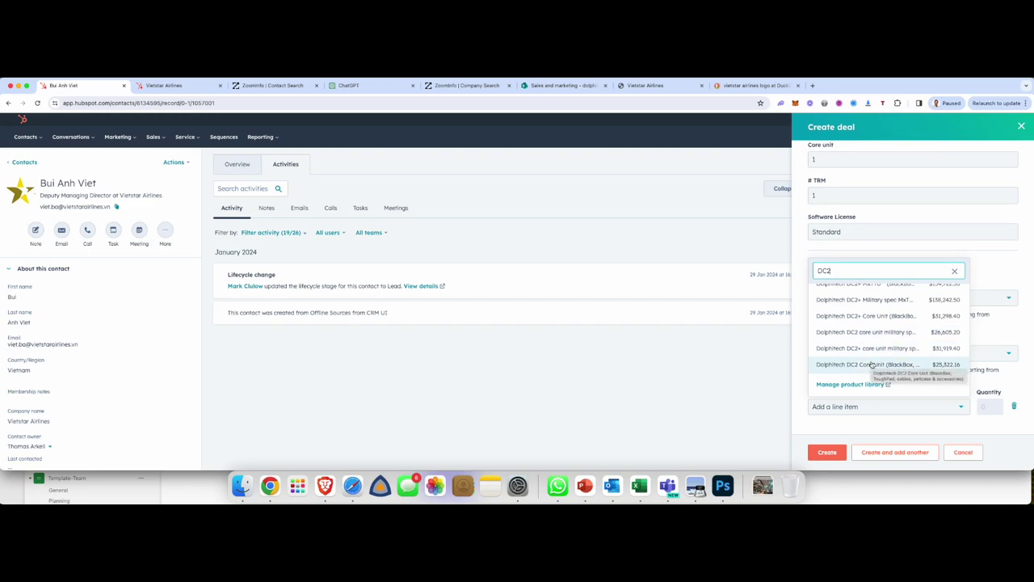
left_click(872, 365)
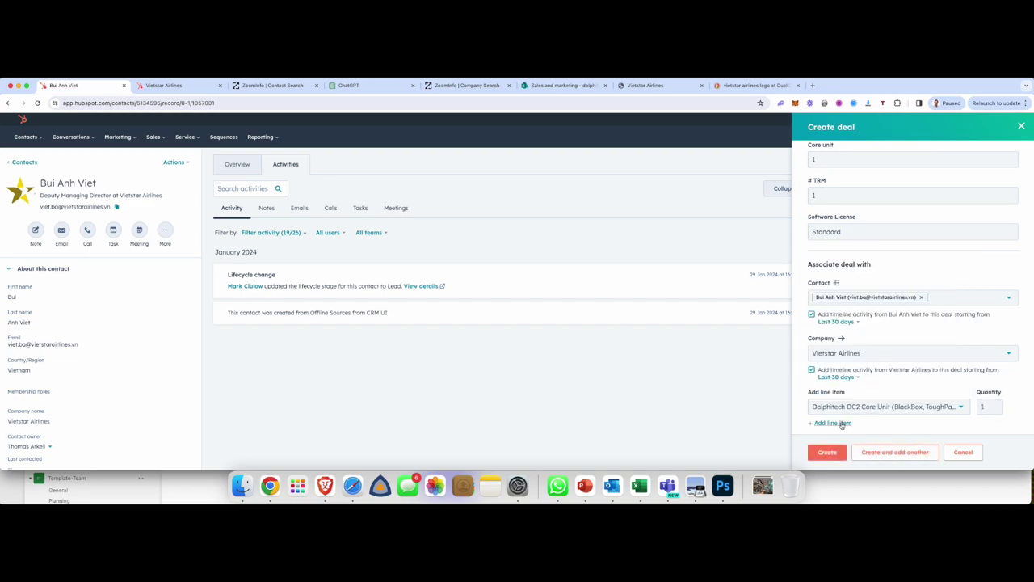
scroll(849, 377, "down", 1)
- Add TRM-AFx-3.5MHz probe and Shipping (max 2 units) line items, then create the deal
left_click(868, 406)
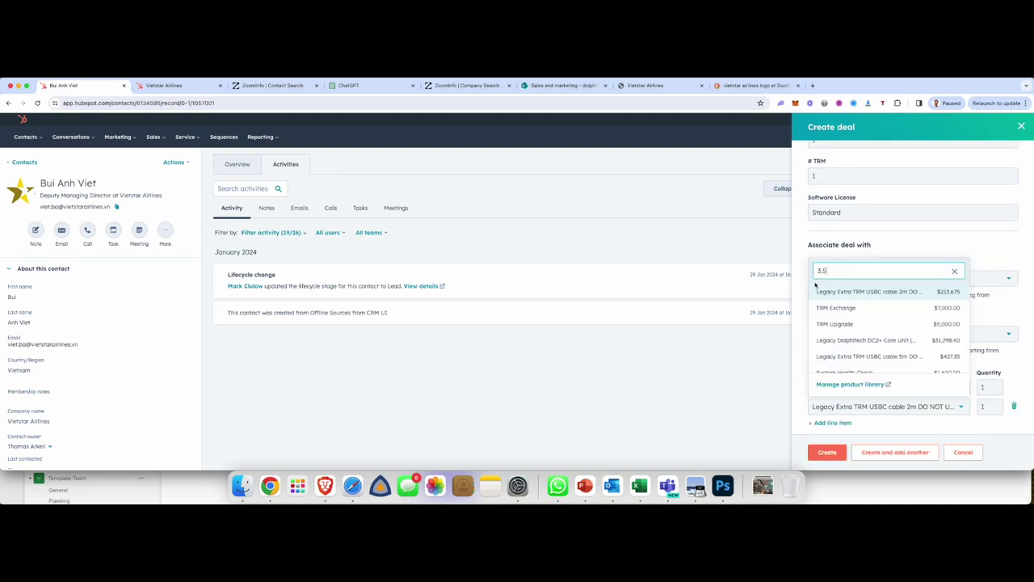
left_click(886, 327)
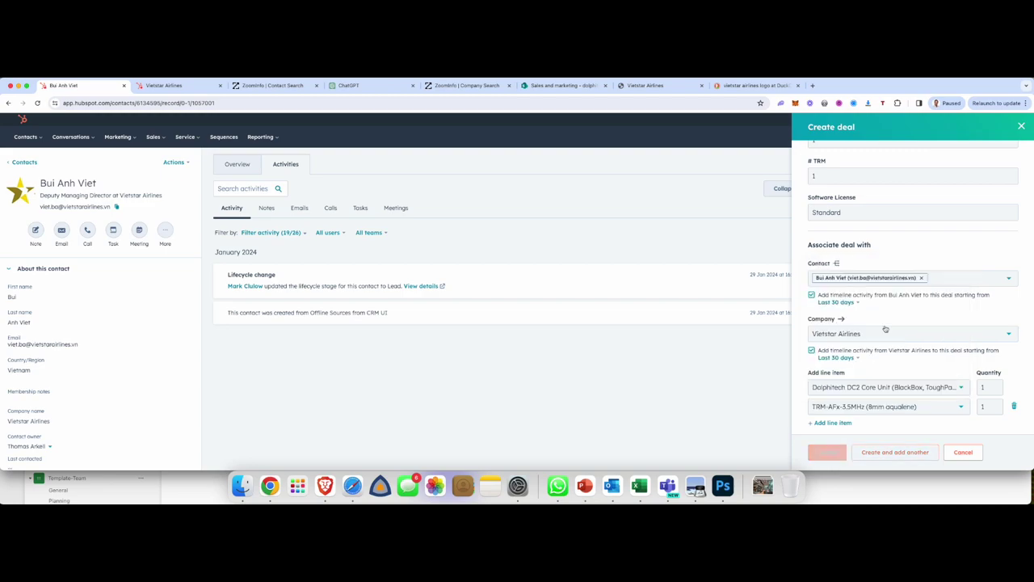
scroll(886, 329, "down", 1)
left_click(833, 403)
left_click(846, 410)
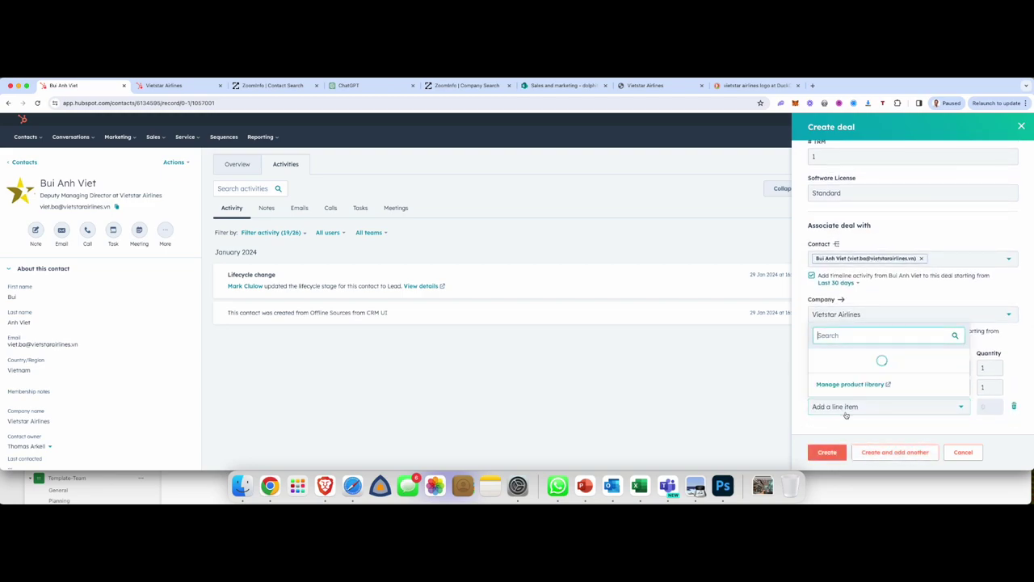
left_click(851, 338)
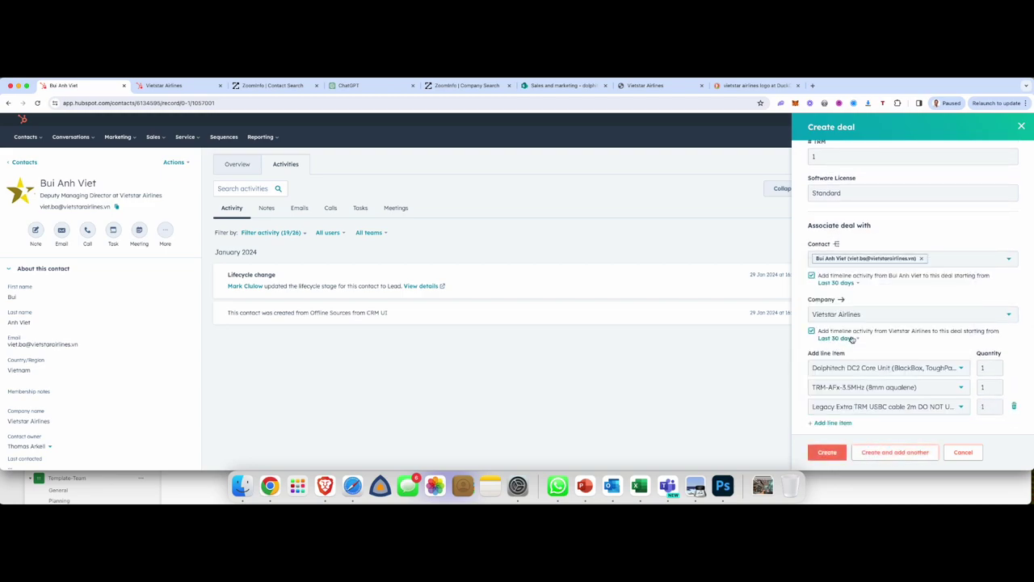
left_click(860, 405)
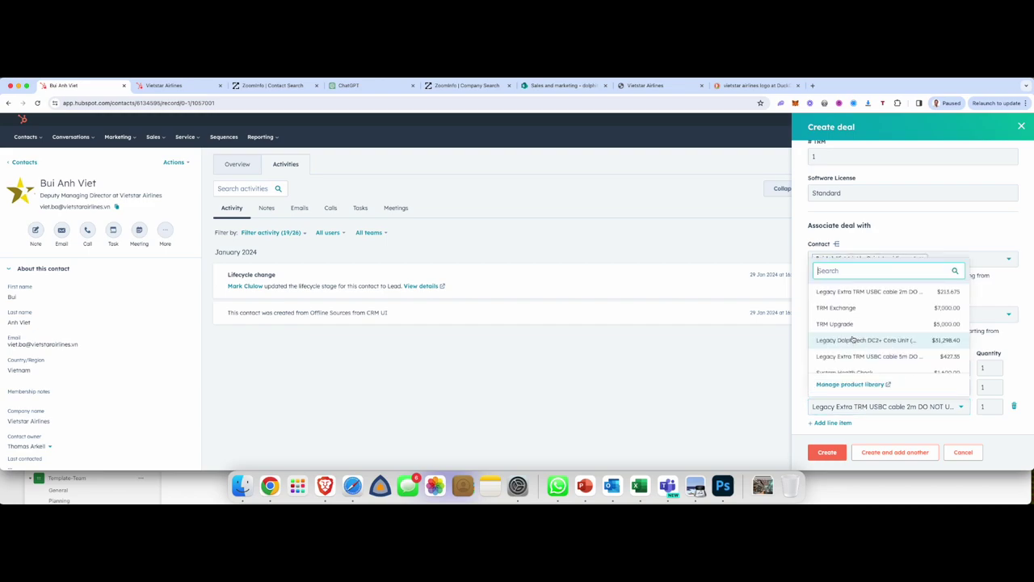
key("BackSpace")
key("BackSpace")
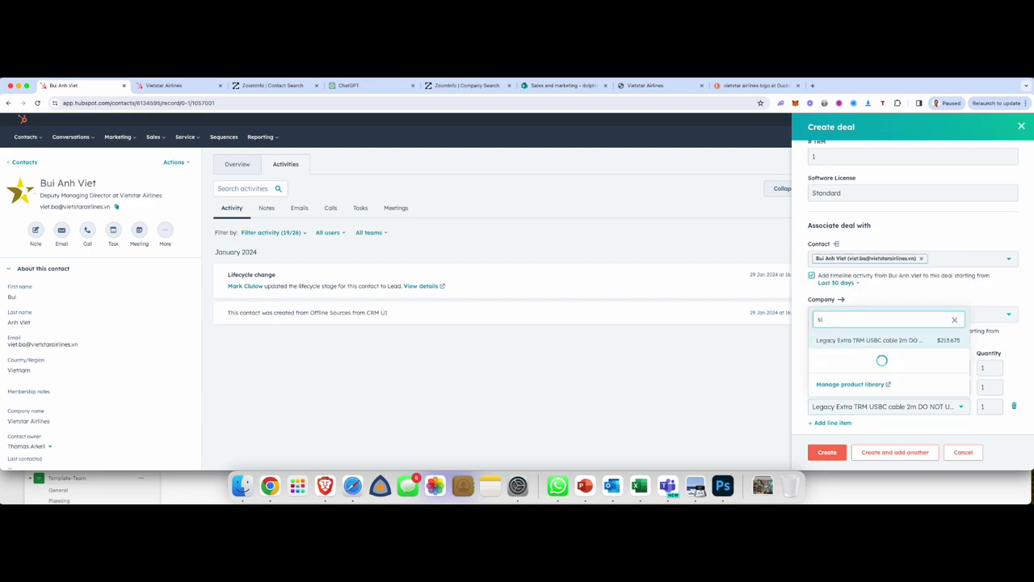
key("BackSpace")
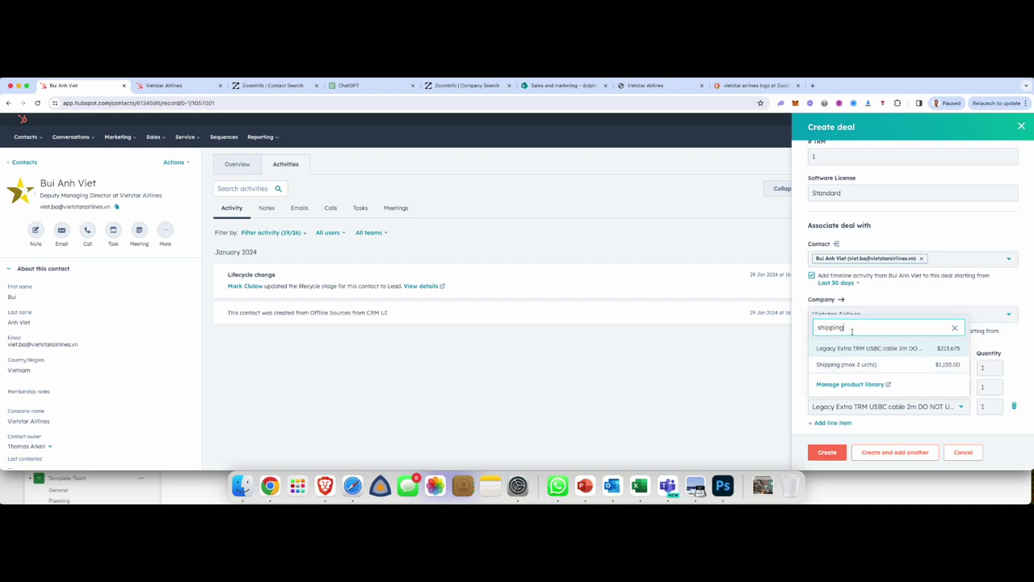
left_click(849, 363)
left_click(827, 451)
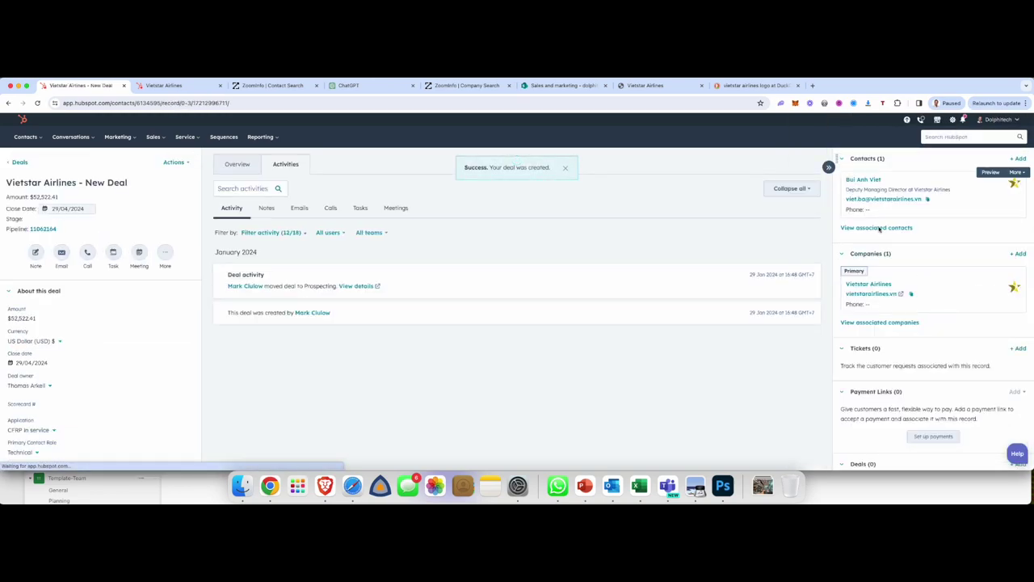
- Open the VN-COM companies view and sort it by Total open deal value
scroll(878, 325, "down", 5)
scroll(879, 325, "up", 5)
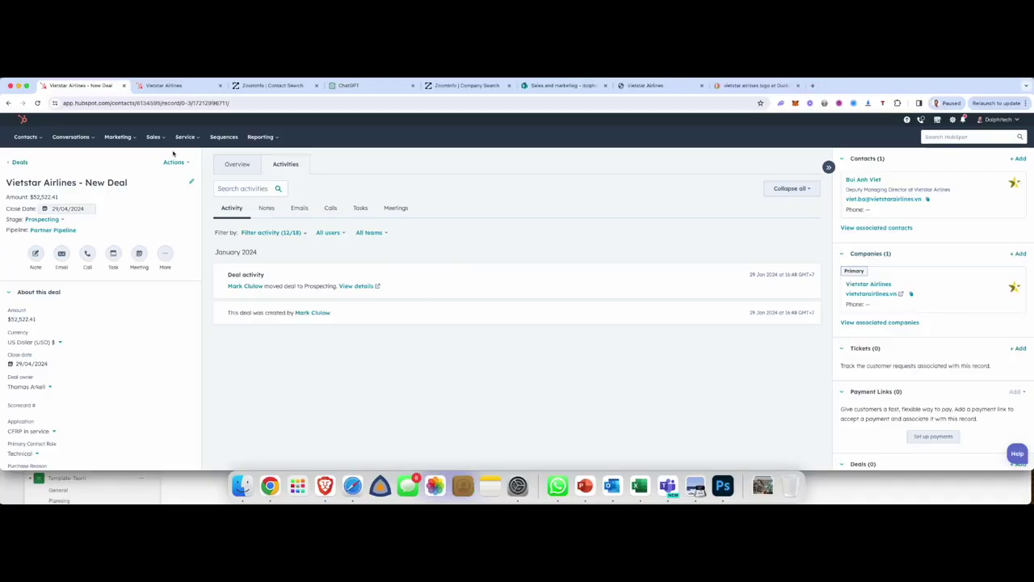
left_click(39, 144)
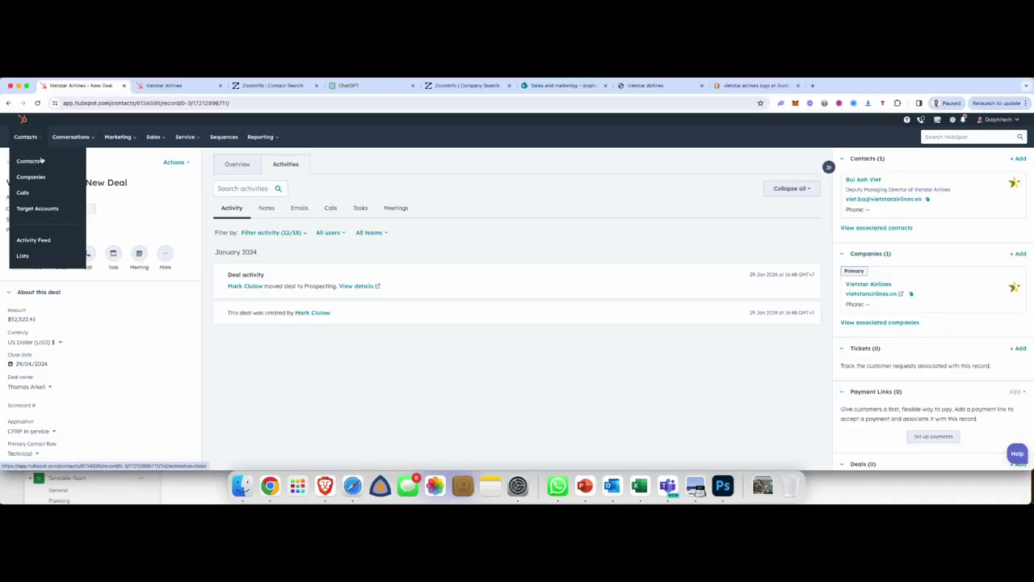
left_click(44, 178)
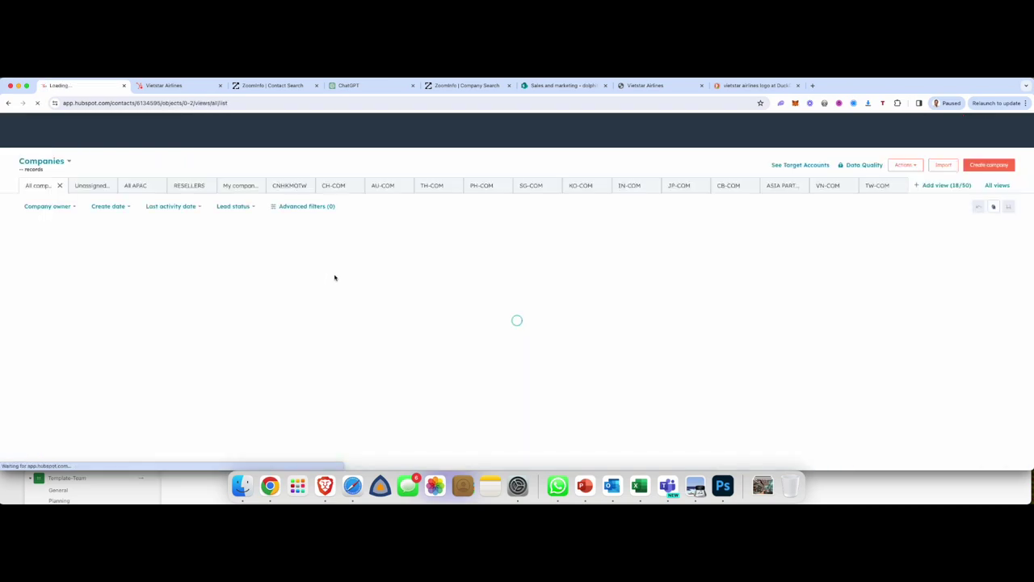
left_click(828, 185)
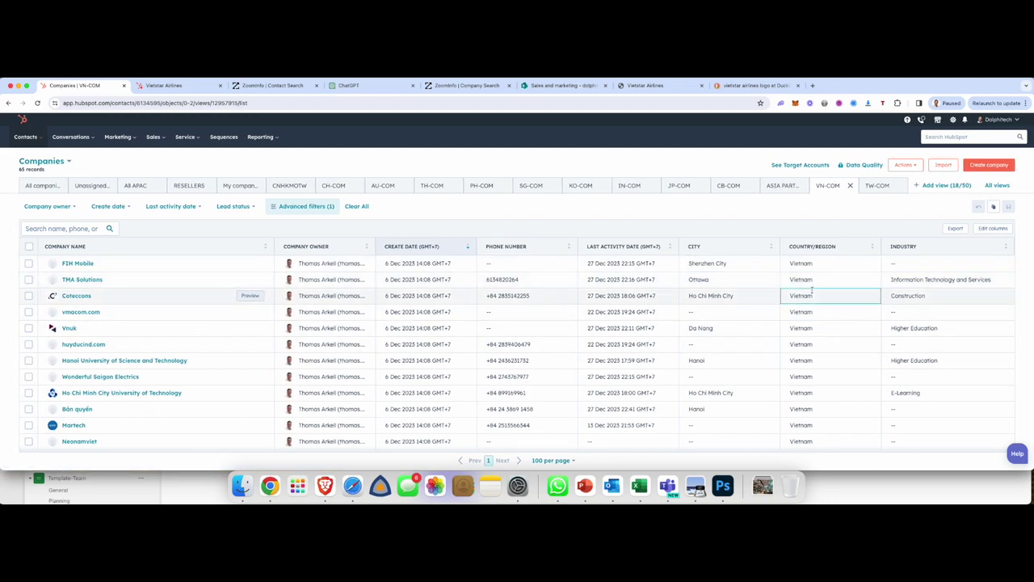
left_click(440, 246)
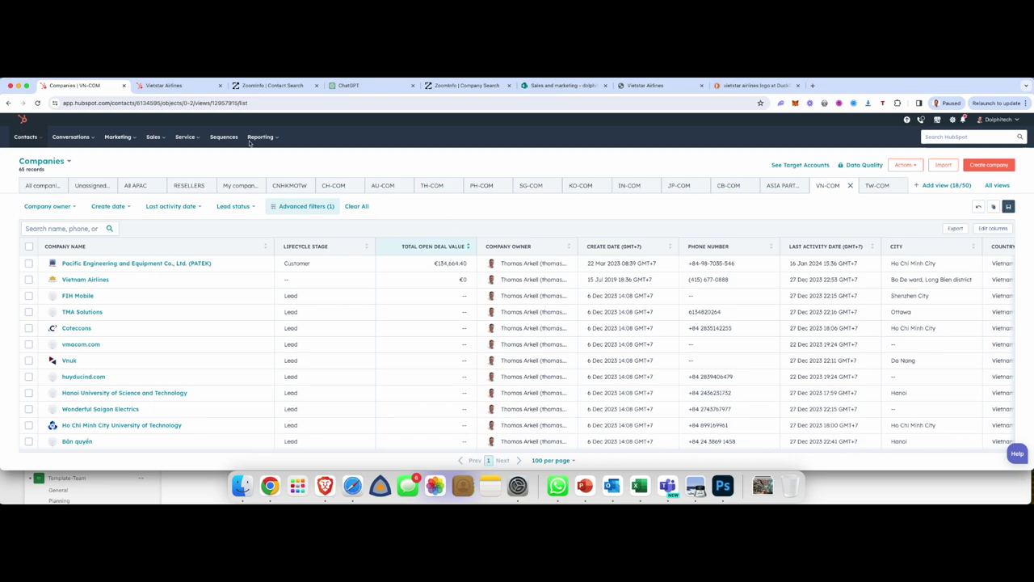
- Open the full property list of the Vietstar Airlines company record
left_click(166, 85)
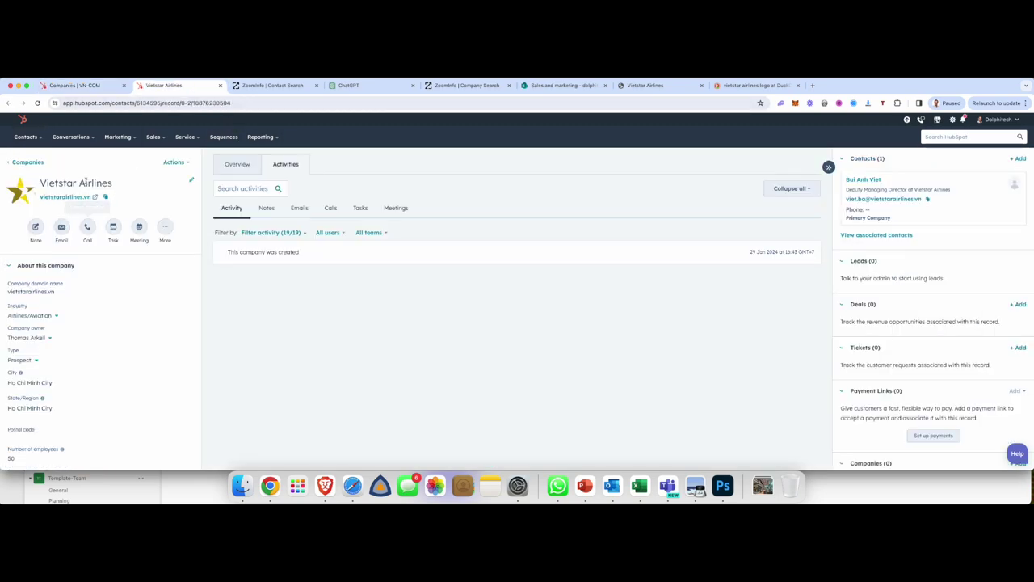
scroll(173, 318, "down", 5)
left_click(69, 446)
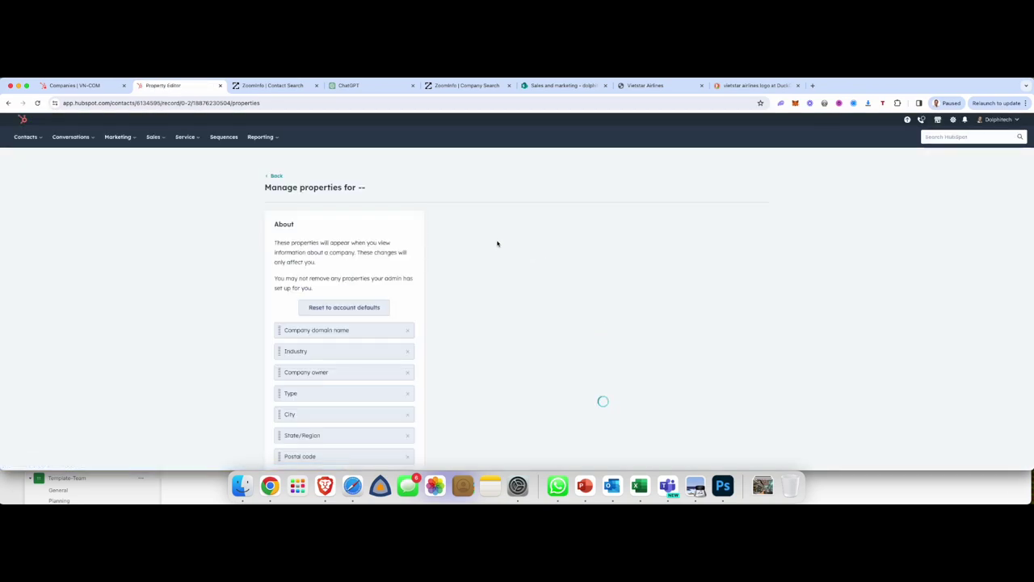
- Change Vietstar Airlines' Country/Region from 'Viet Nam' to 'Vietnam', save, and return to VN-COM
type("country")
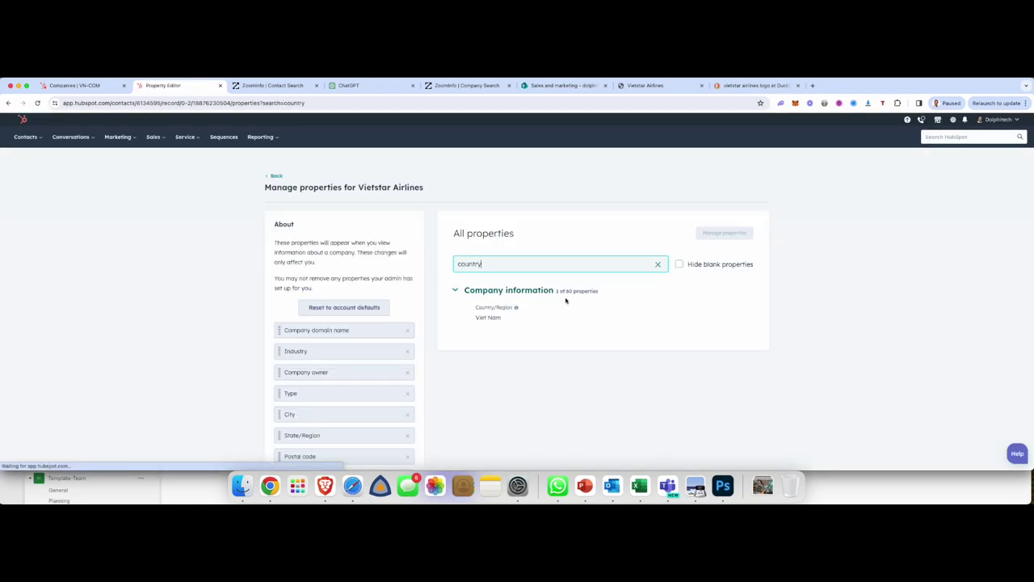
left_click(504, 318)
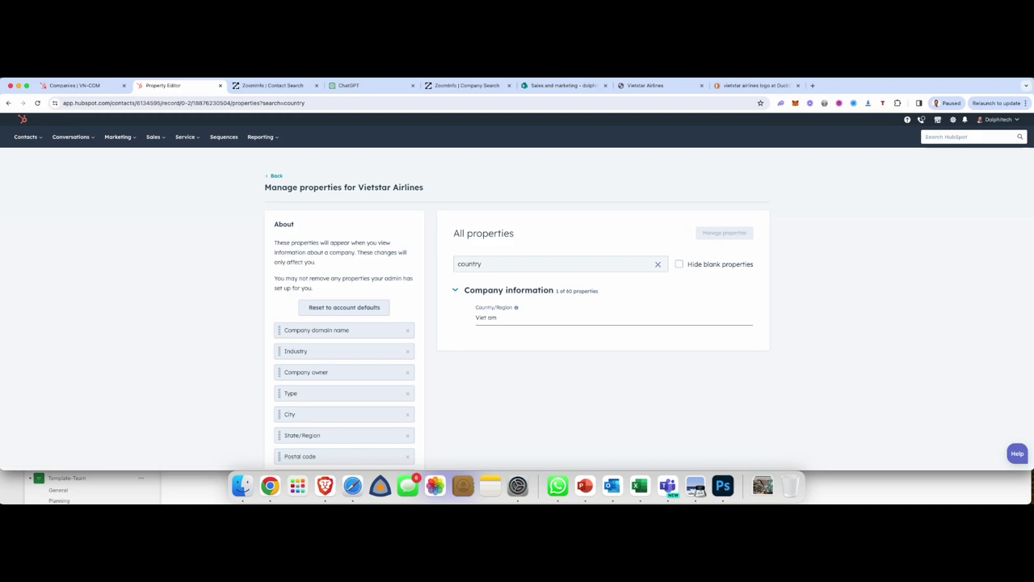
key("BackSpace")
left_click(511, 393)
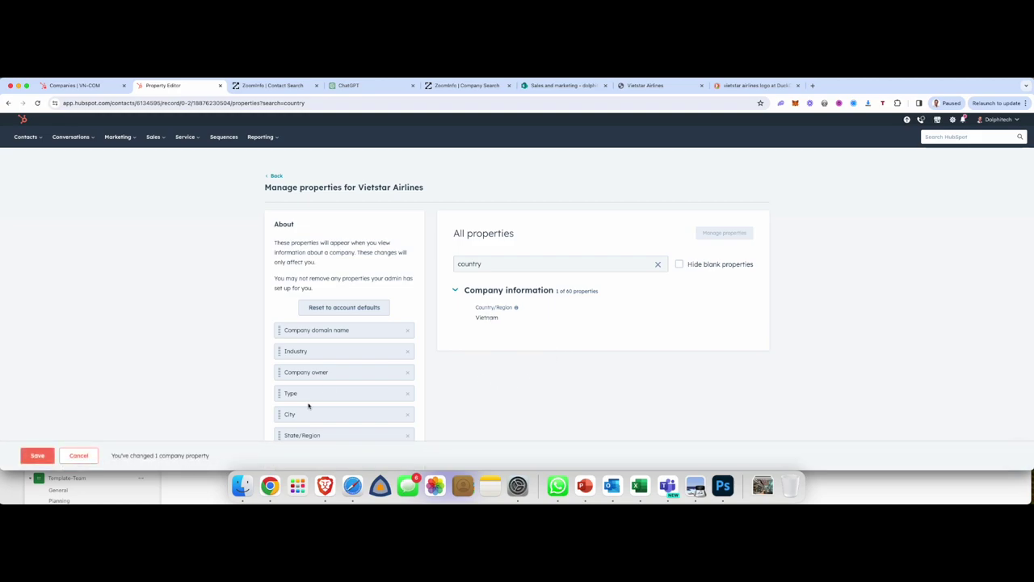
left_click(37, 456)
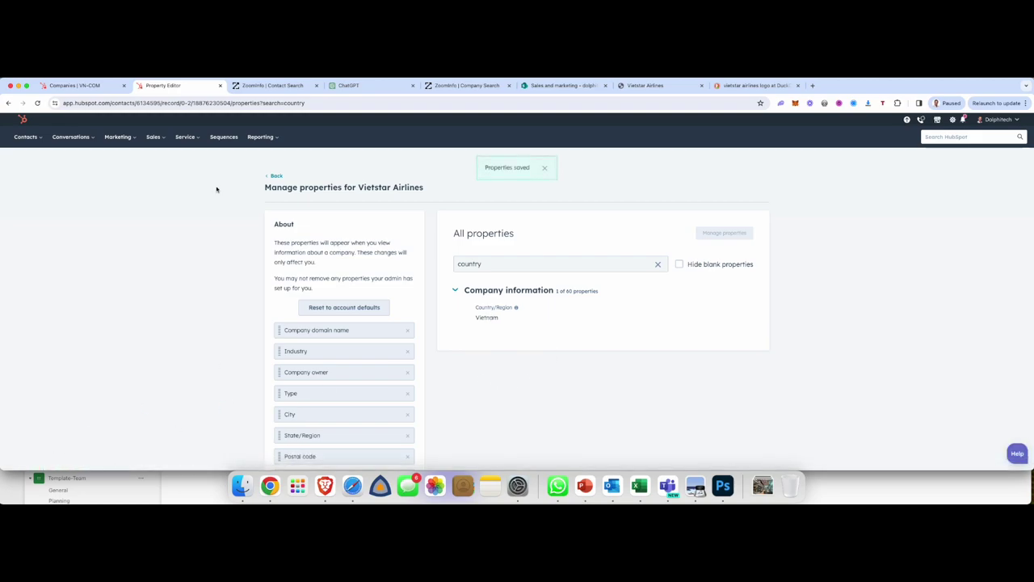
left_click(75, 85)
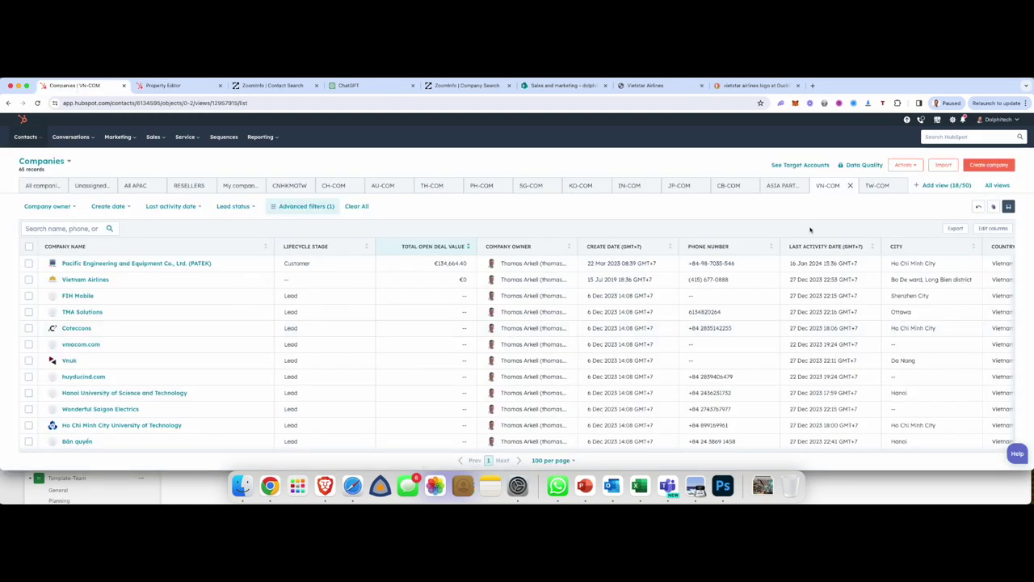
- Add 'Viet Nam' as a second accepted value in the VN-COM Country/Region filter
left_click(315, 206)
left_click(967, 202)
left_click(954, 196)
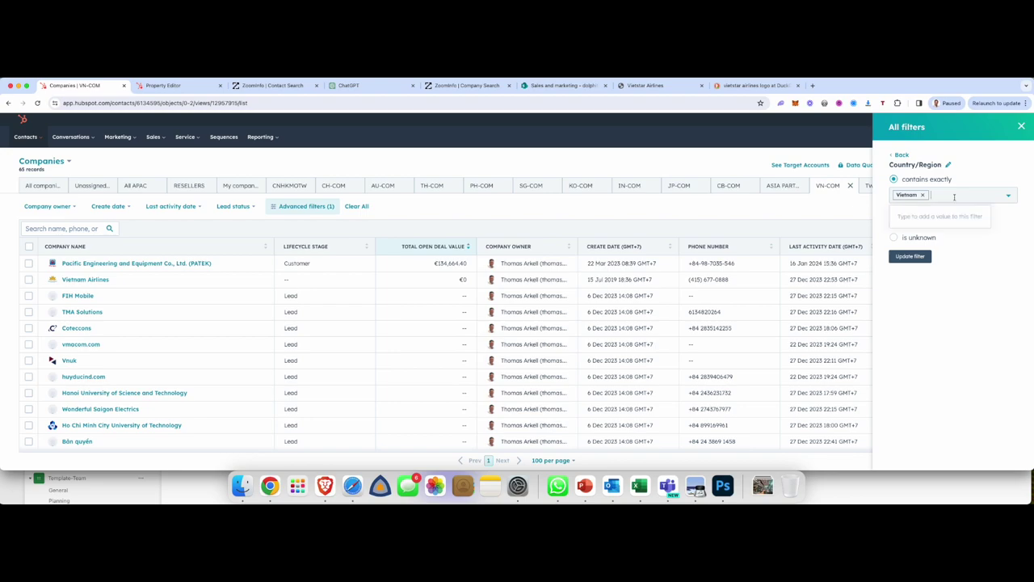
type("Viet Nam")
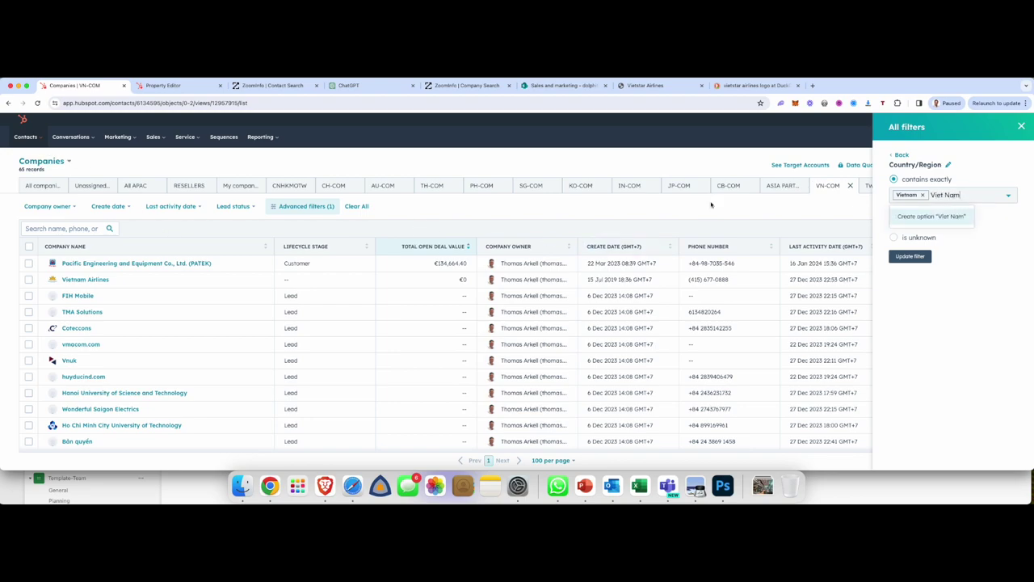
left_click(912, 257)
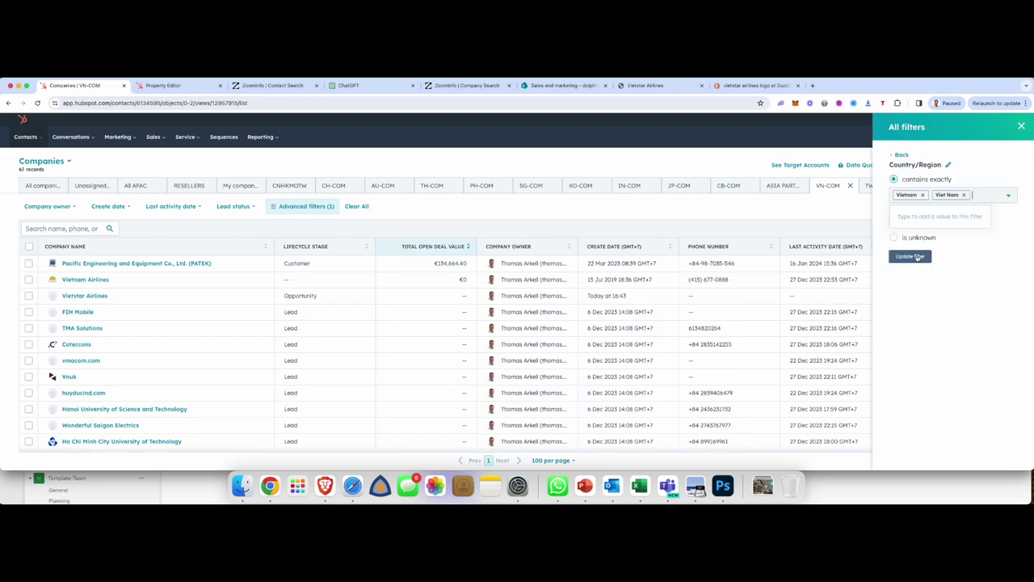
left_click(918, 258)
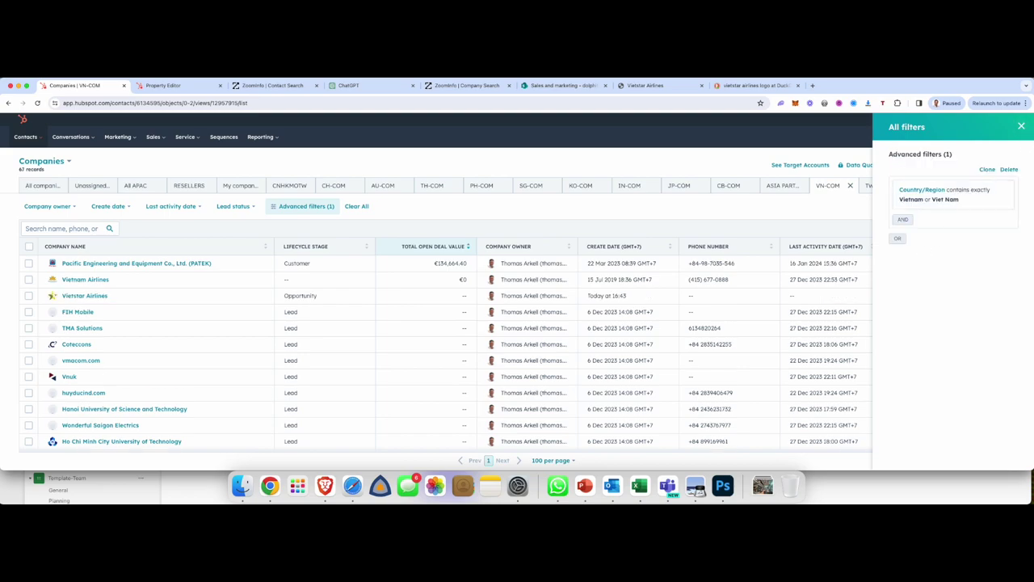
left_click(1022, 127)
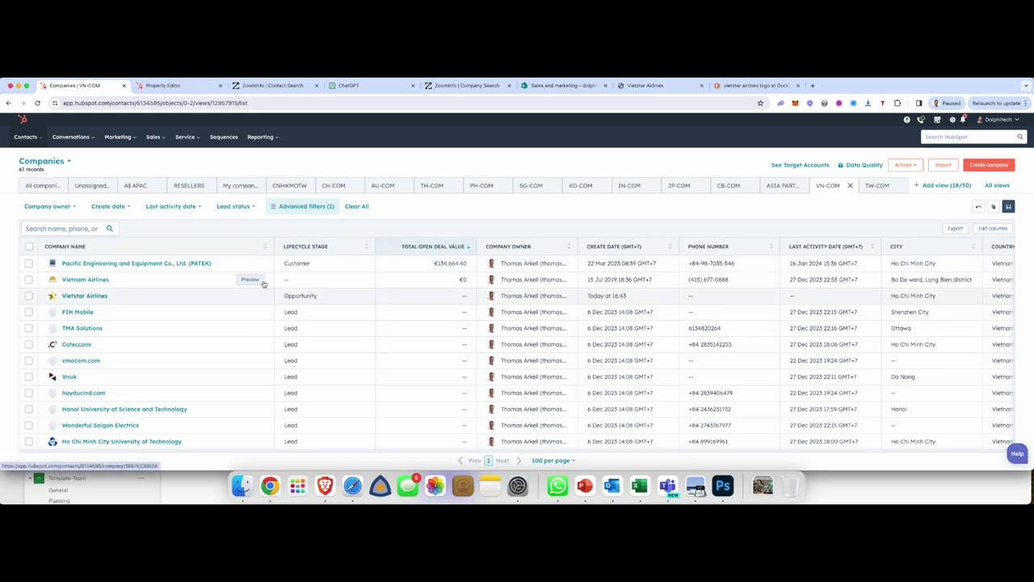
left_click(346, 292)
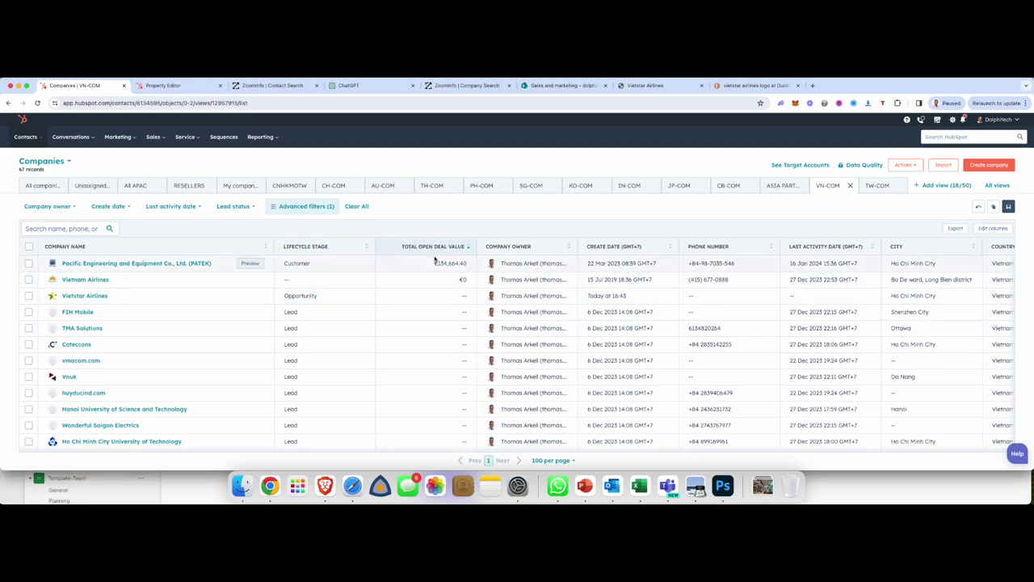
key("ctrl+Tab")
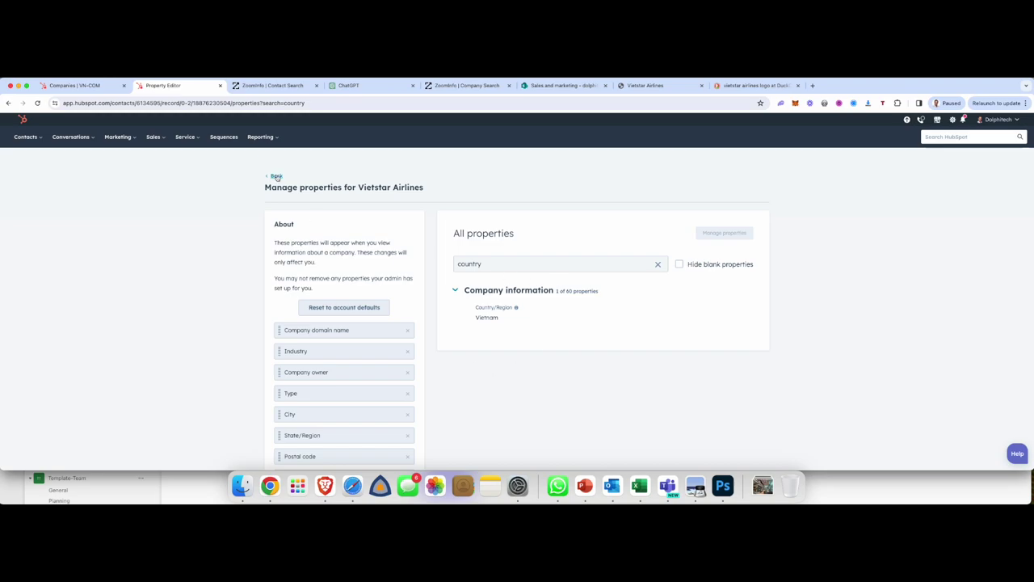
- Change the Vietstar Airlines - New Deal stage to Qualify from the contact record
left_click(277, 177)
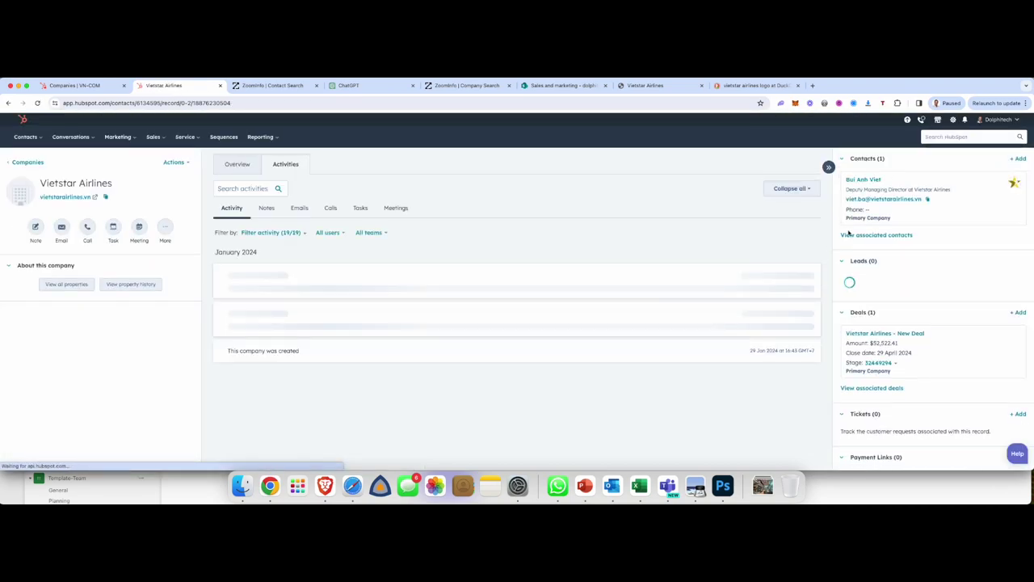
left_click(872, 179)
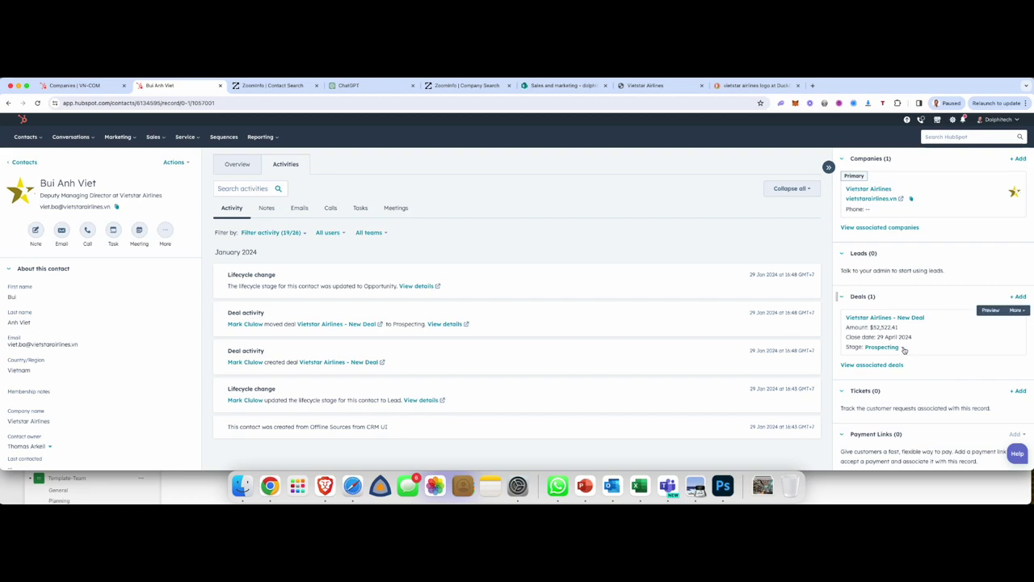
left_click(903, 348)
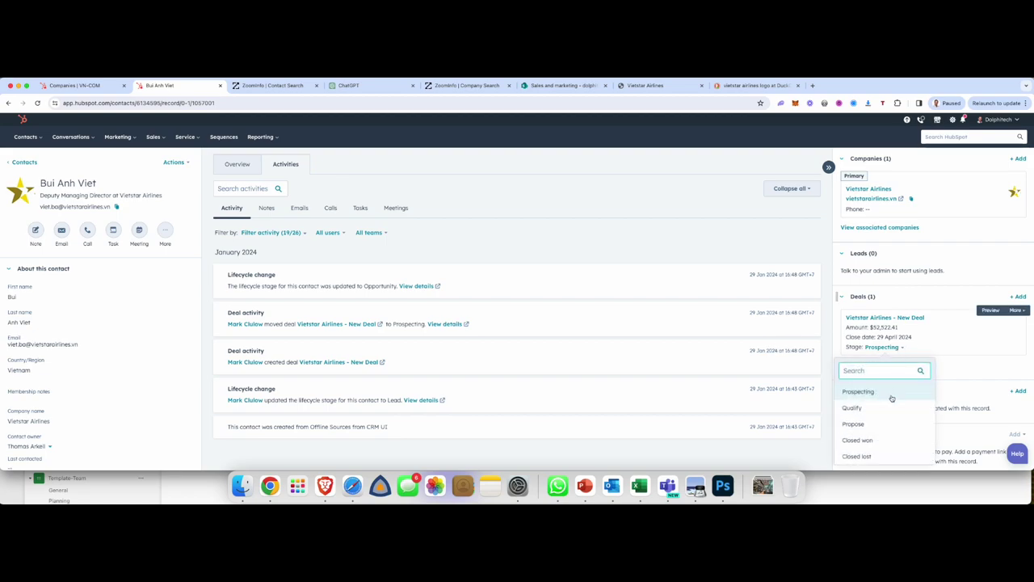
left_click(852, 408)
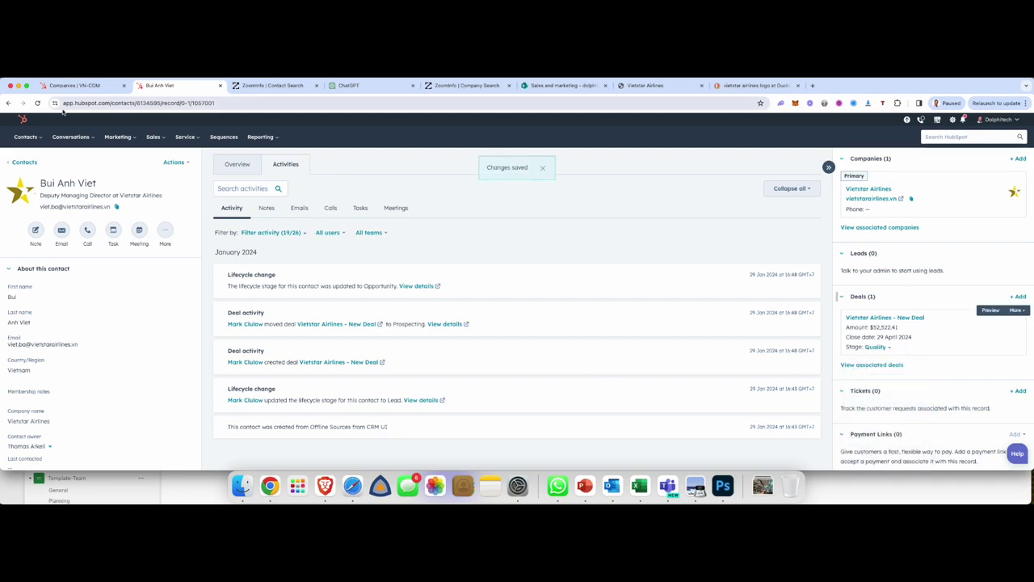
left_click(82, 87)
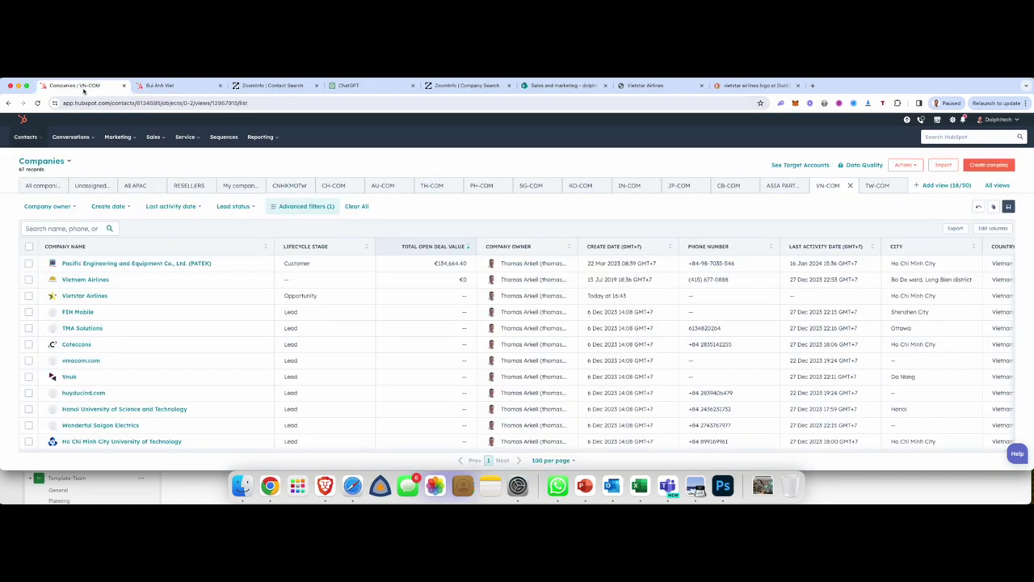
- Reload the VN-COM list, sort by Total open deal value, then go back to ZoomInfo
left_click(37, 103)
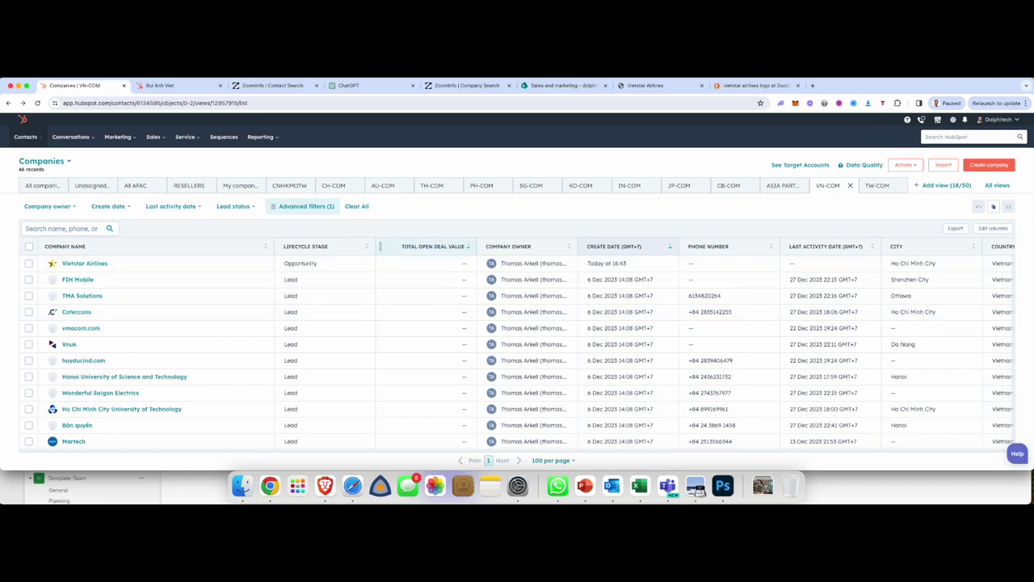
left_click(454, 247)
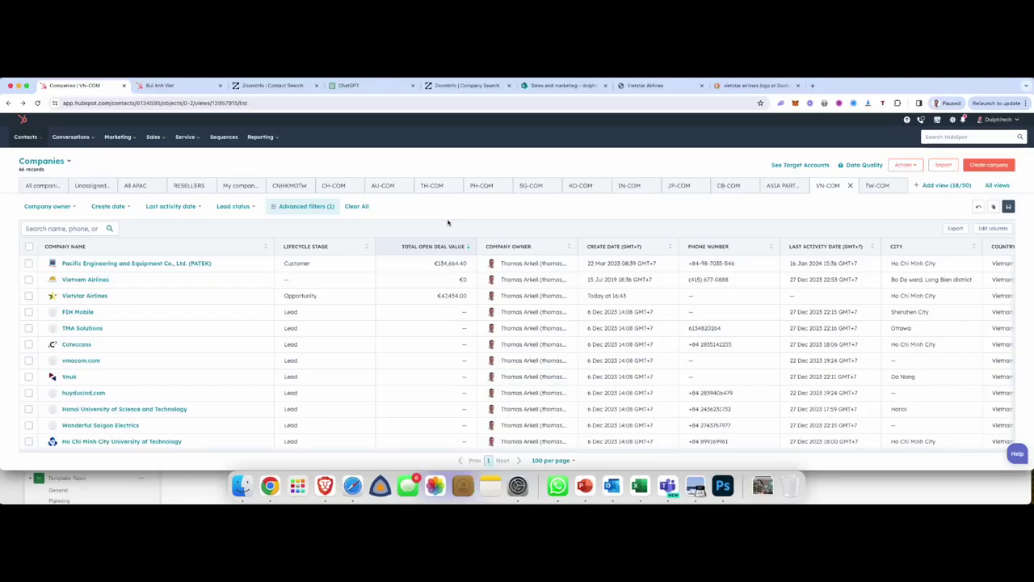
left_click(465, 85)
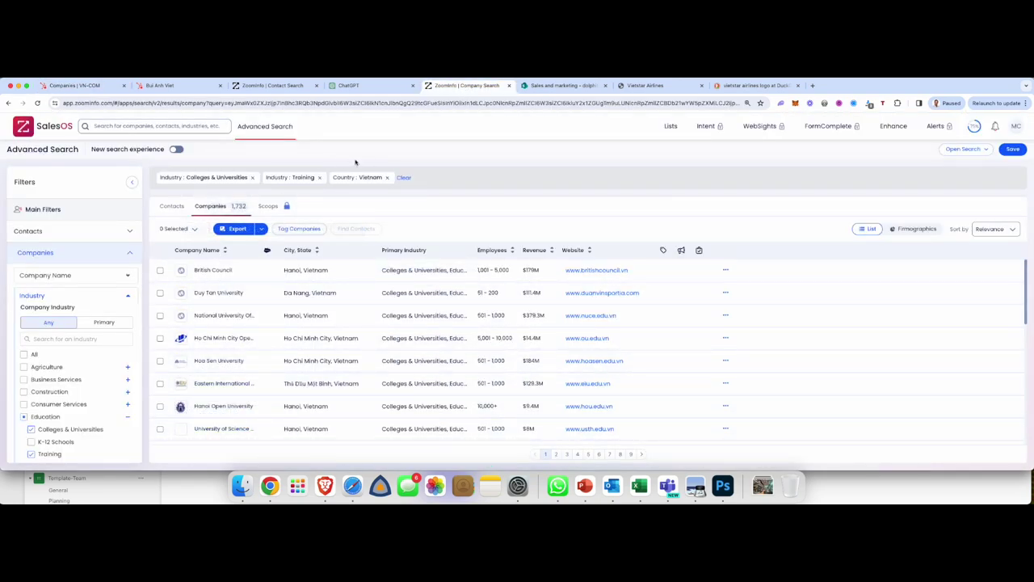
- Bring up Excel's ALL COMPANIES sheet and scroll across its columns
left_click(639, 485)
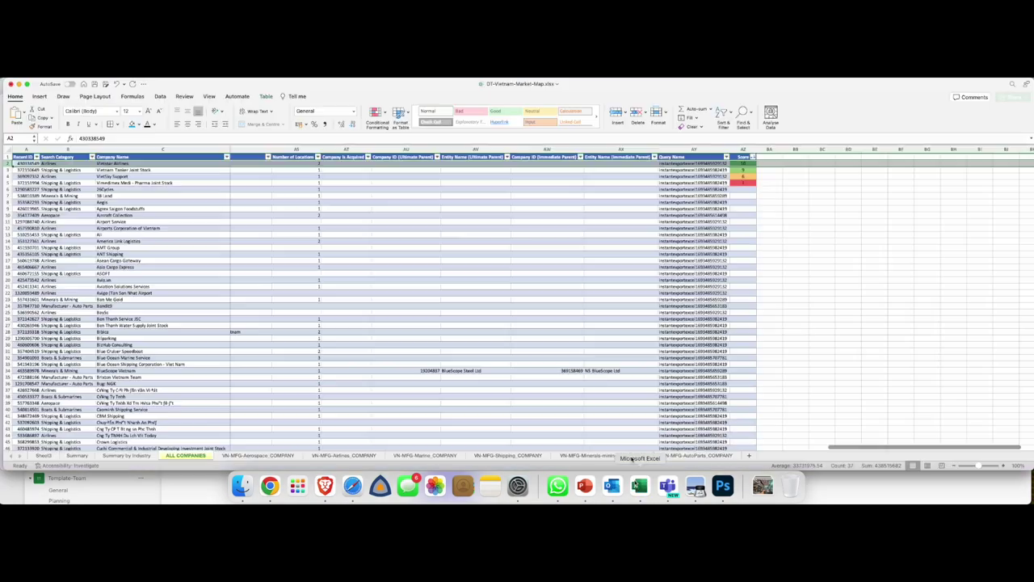
left_click(507, 455)
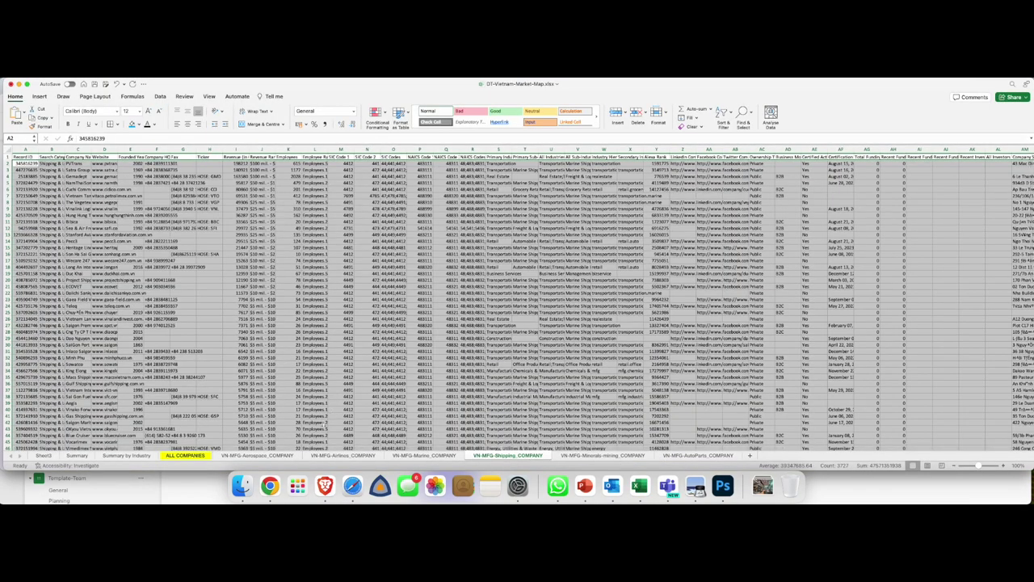
left_click(186, 456)
scroll(419, 214, "right", 5)
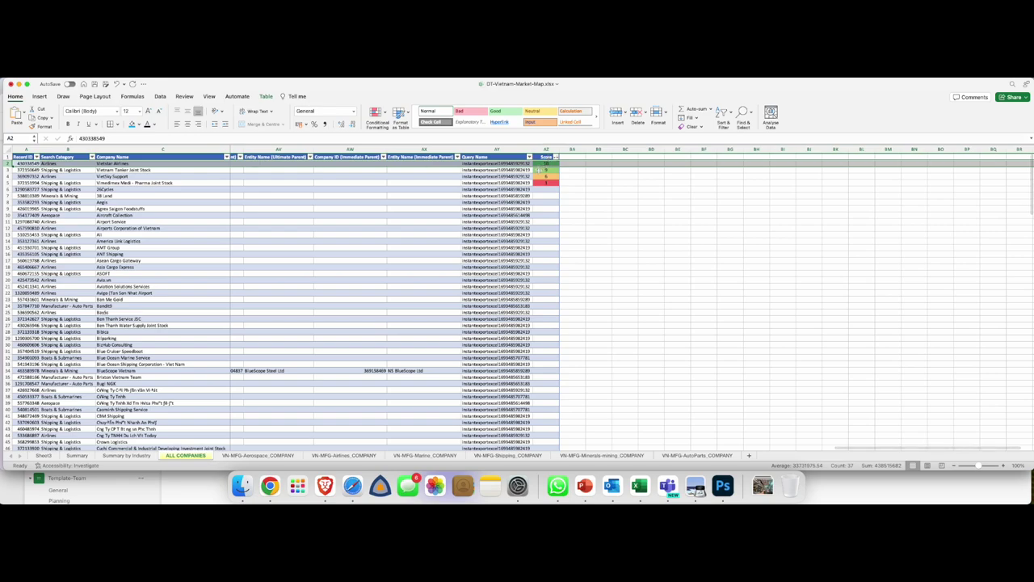
scroll(307, 176, "left", 10)
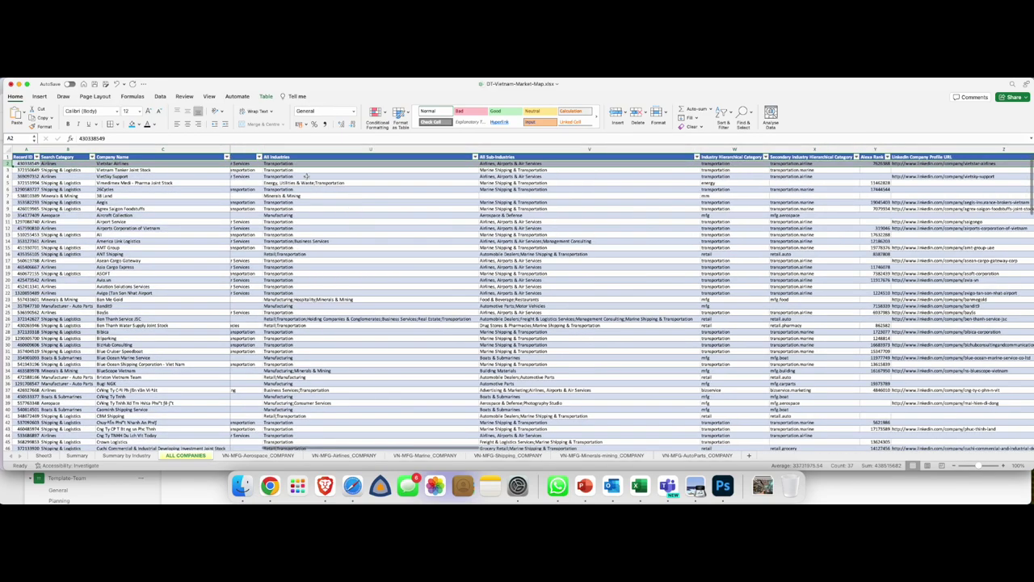
scroll(450, 246, "left", 10)
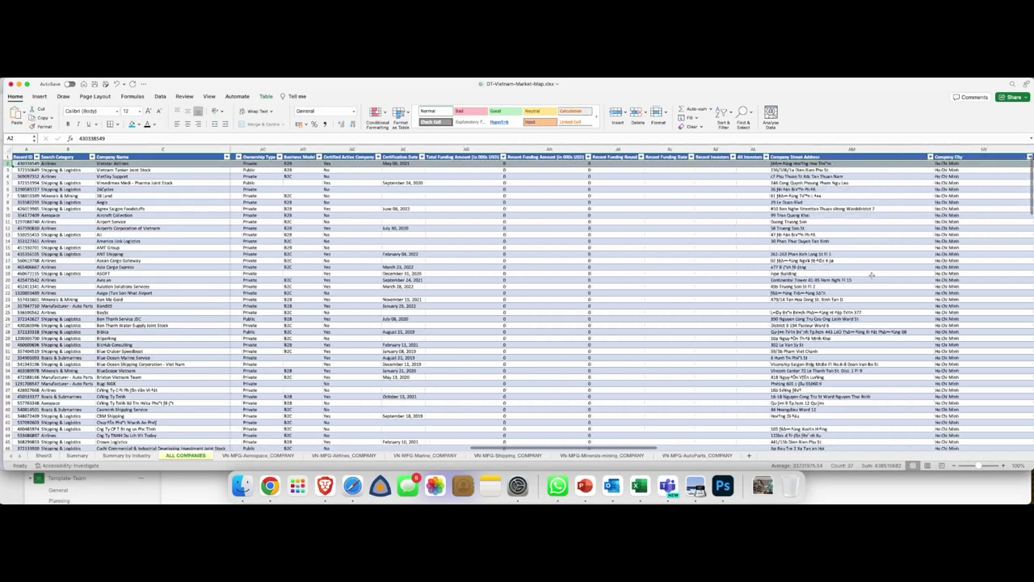
scroll(872, 276, "right", 3)
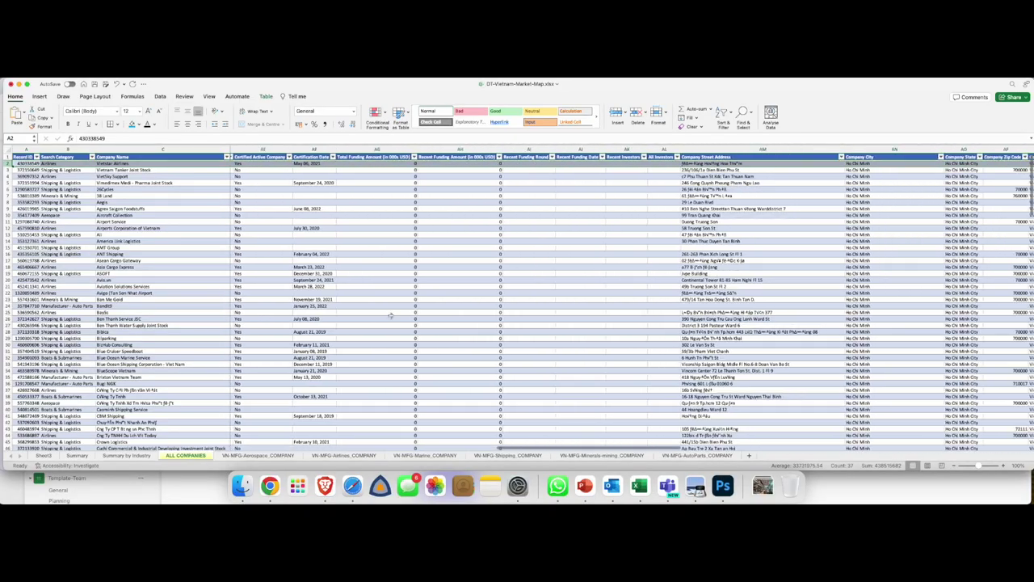
scroll(390, 315, "left", 10)
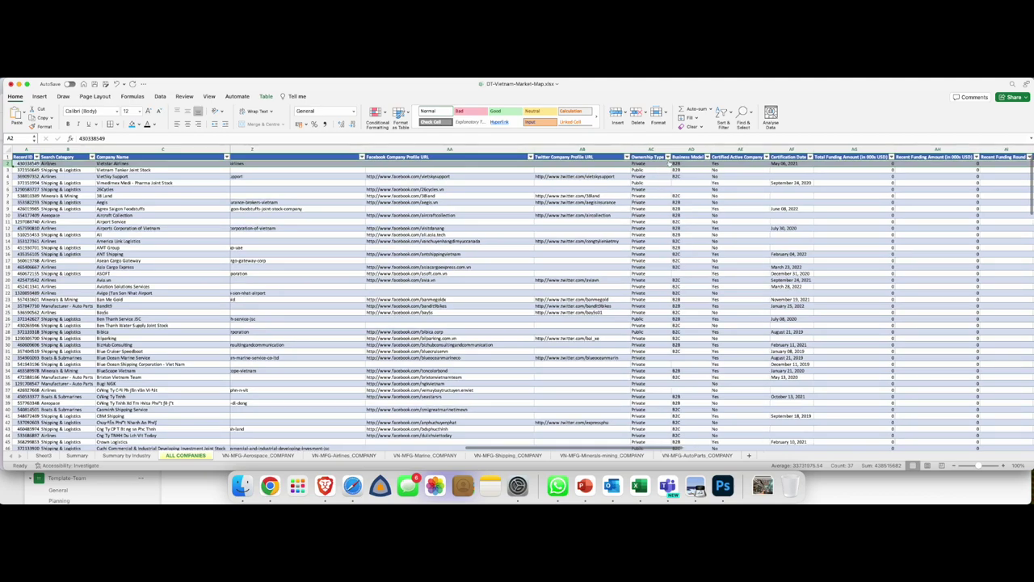
left_click(668, 157)
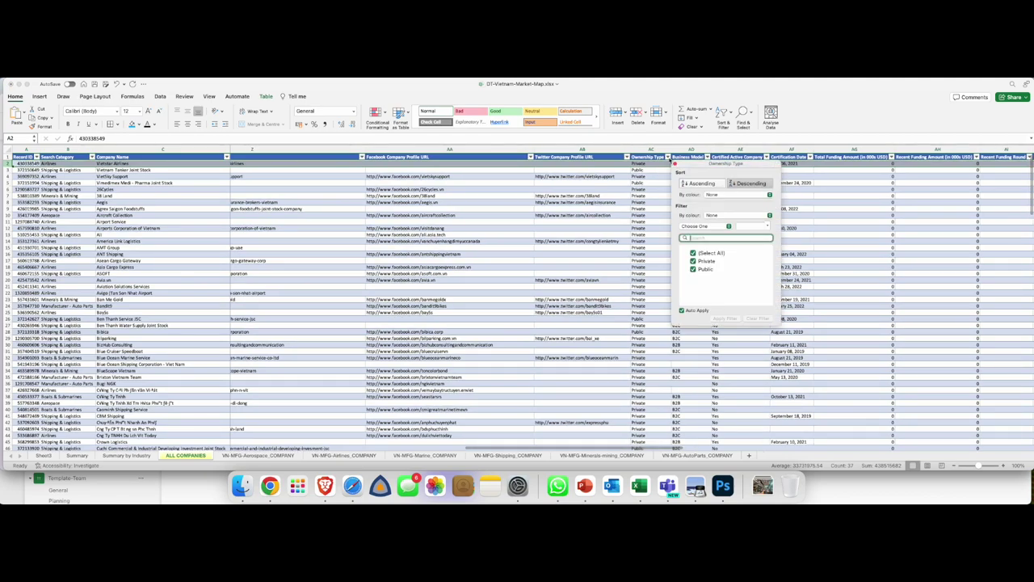
left_click(692, 261)
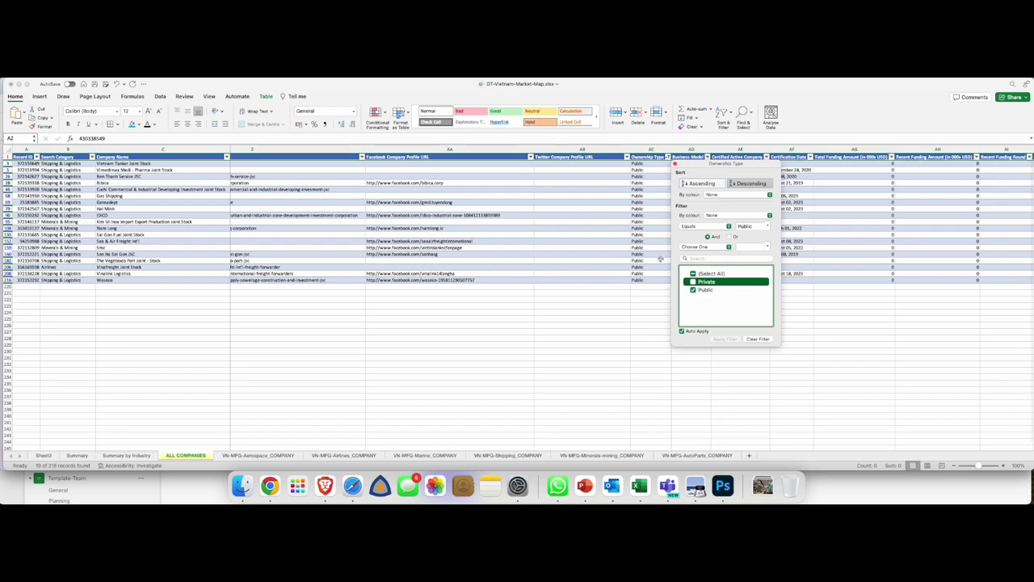
left_click(692, 283)
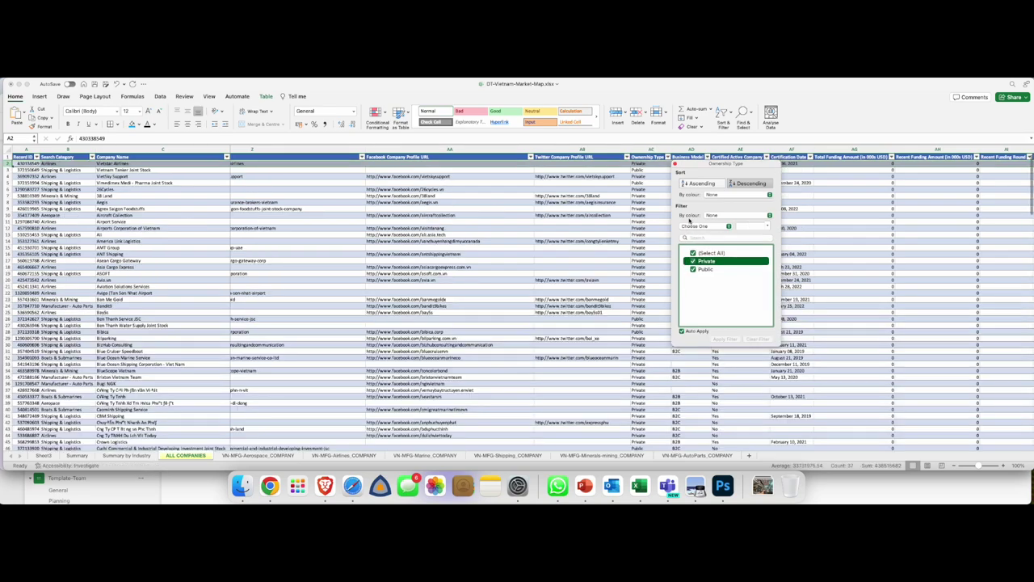
left_click(676, 164)
scroll(422, 226, "left", 5)
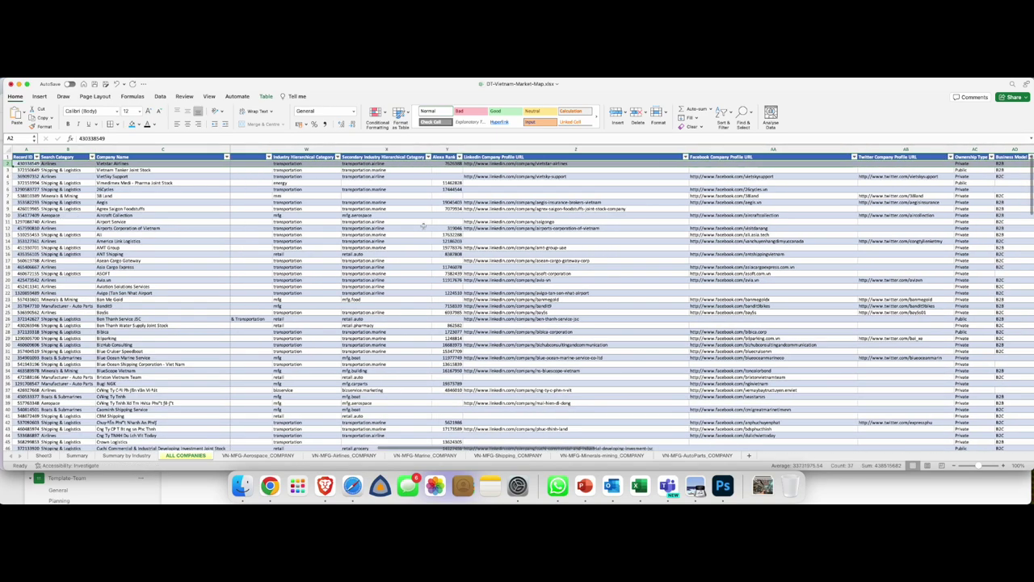
left_click(854, 156)
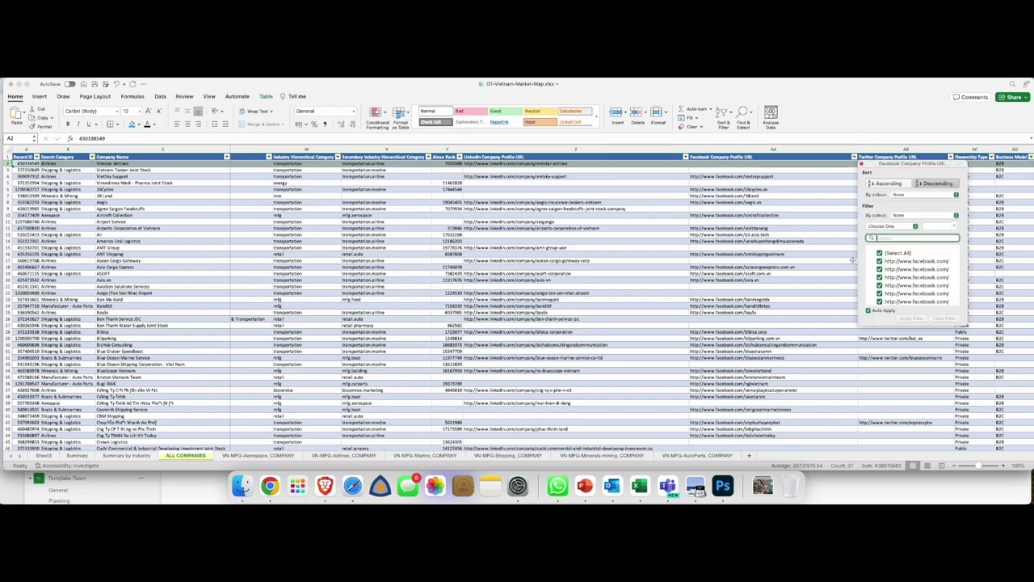
scroll(914, 278, "down", 3)
left_click(880, 301)
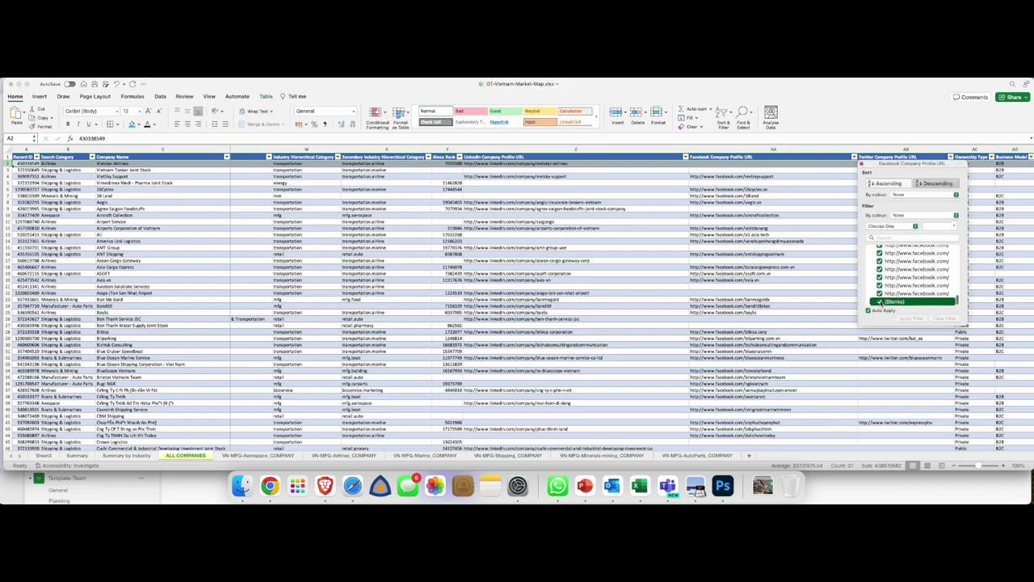
left_click(861, 164)
scroll(790, 232, "left", 1)
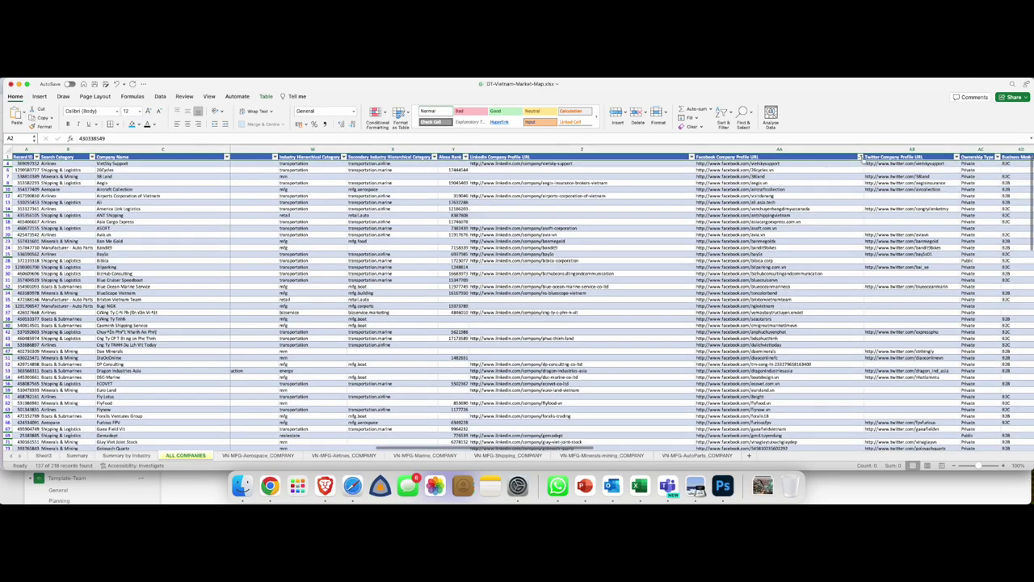
left_click(861, 158)
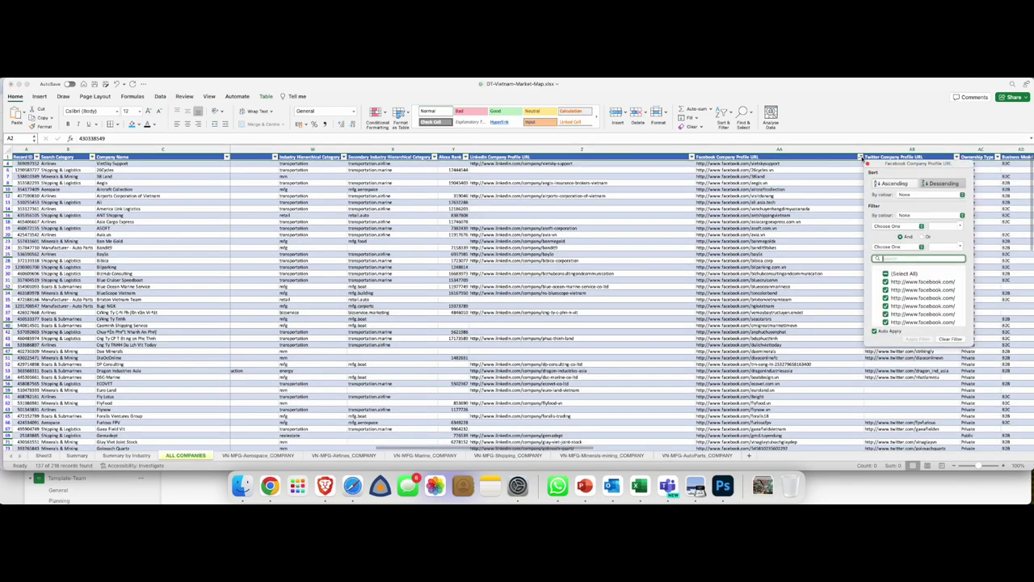
left_click(958, 339)
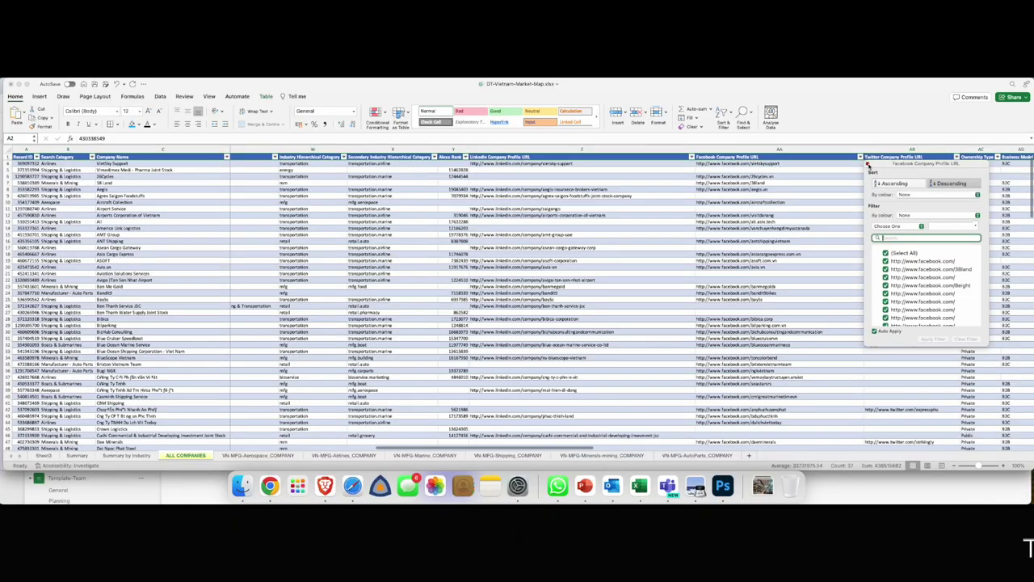
- Close Excel's filter options and go to the ZoomInfo Vietstar Airlines contact search in Chrome
left_click(636, 199)
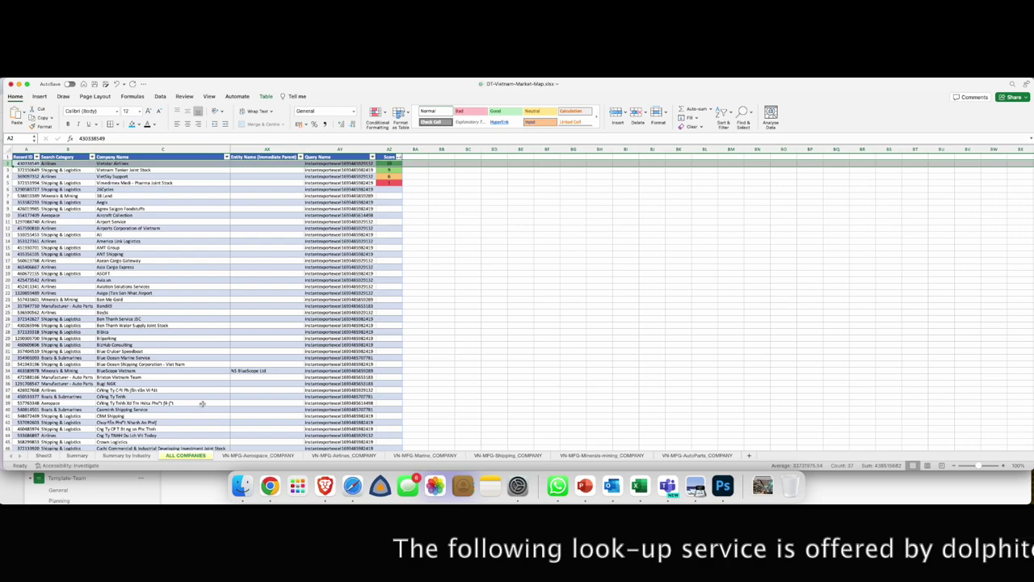
key("super+Tab")
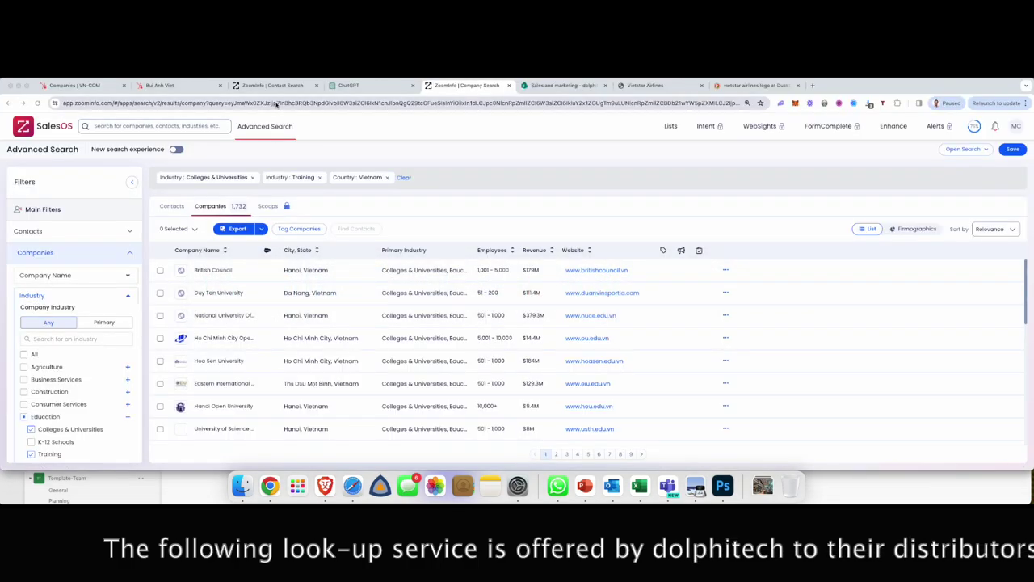
left_click(277, 88)
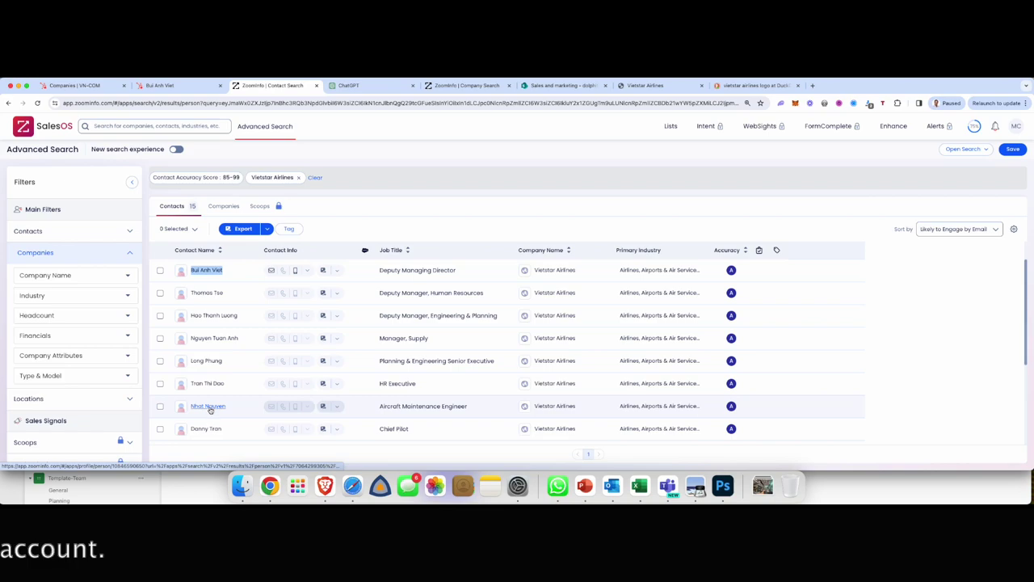
- Scroll through Vietstar Airlines' 15 ZoomInfo contacts, from Deputy Managing Director to pilots, then return to HubSpot
scroll(408, 385, "down", 5)
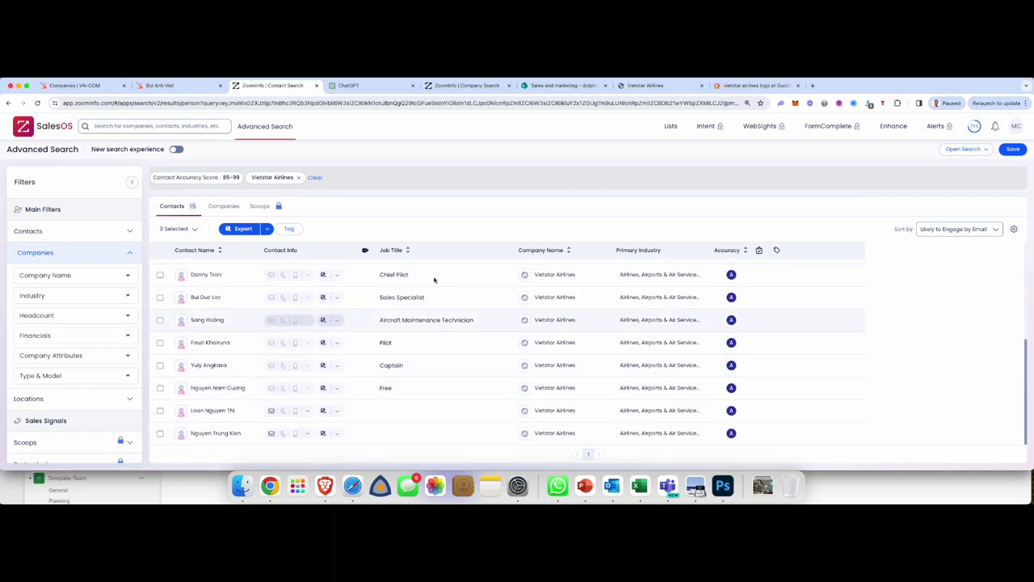
scroll(510, 316, "up", 1)
scroll(510, 316, "up", 5)
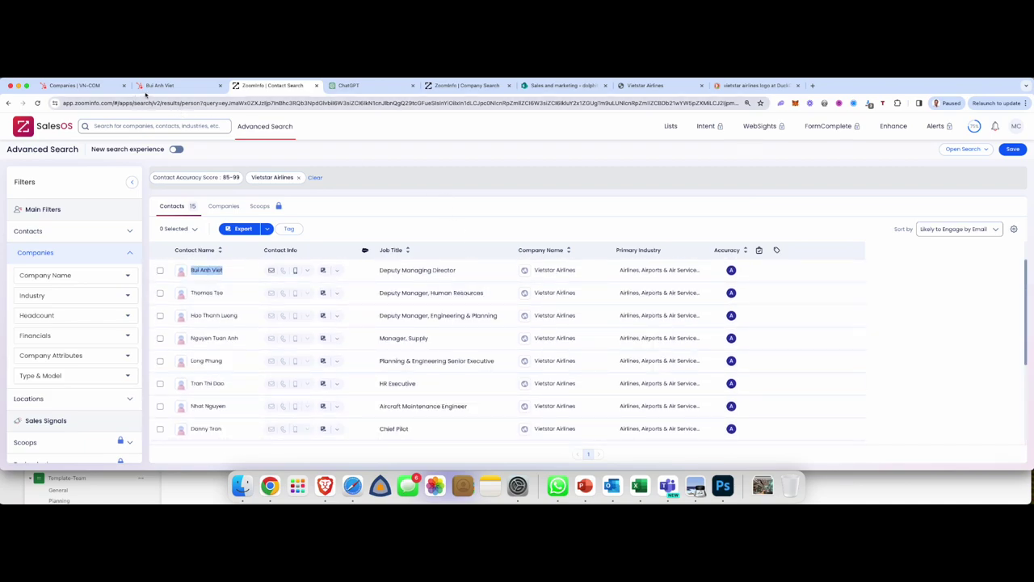
left_click(166, 87)
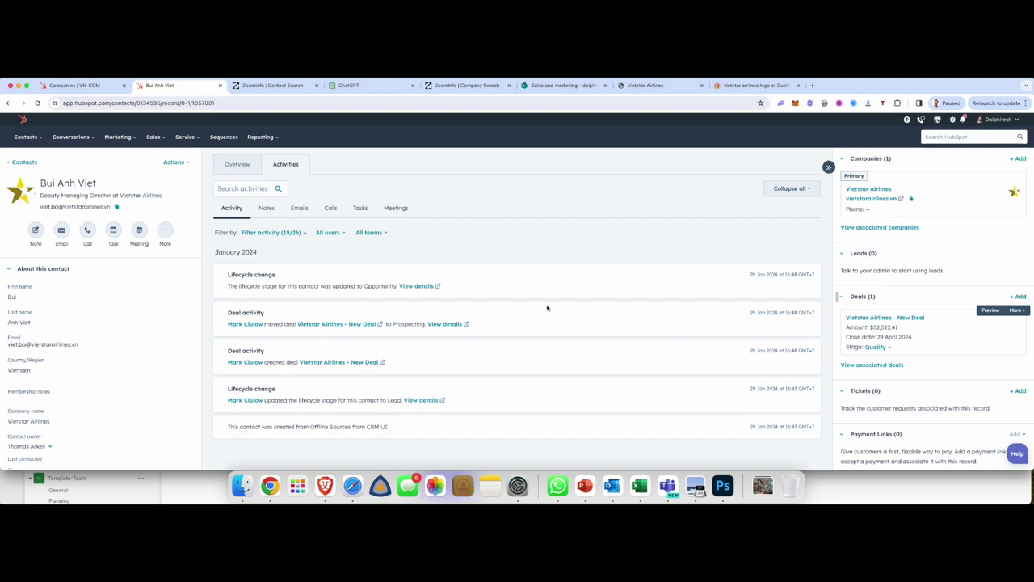
- Set the contact's property to Marine and save the change
scroll(113, 334, "down", 5)
scroll(113, 334, "up", 5)
scroll(112, 334, "down", 3)
left_click(51, 321)
scroll(51, 321, "down", 4)
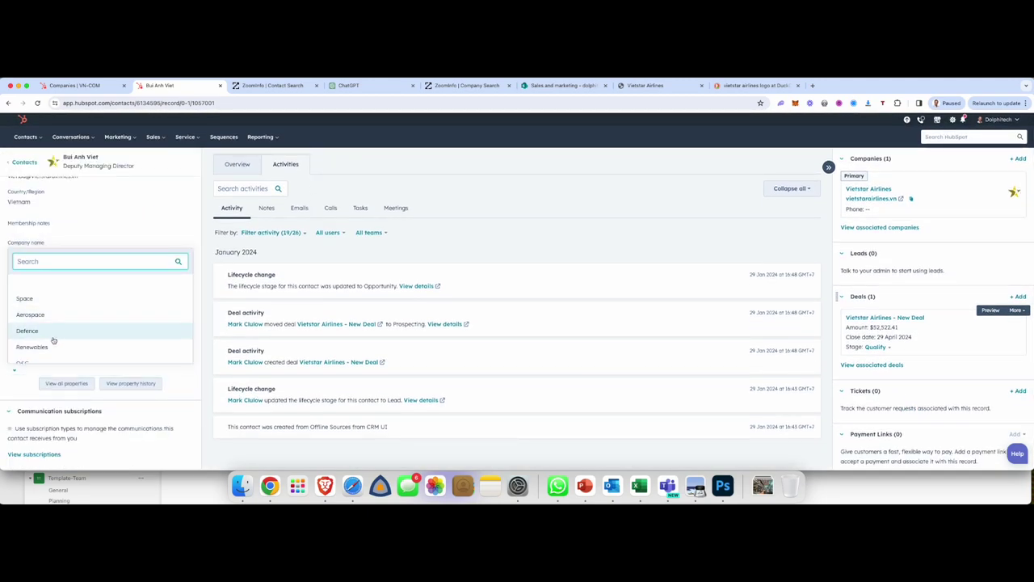
left_click(55, 310)
left_click(37, 455)
- Open the Vietstar Airlines - New Deal record from the company record in the VN-COM list
scroll(81, 363, "up", 5)
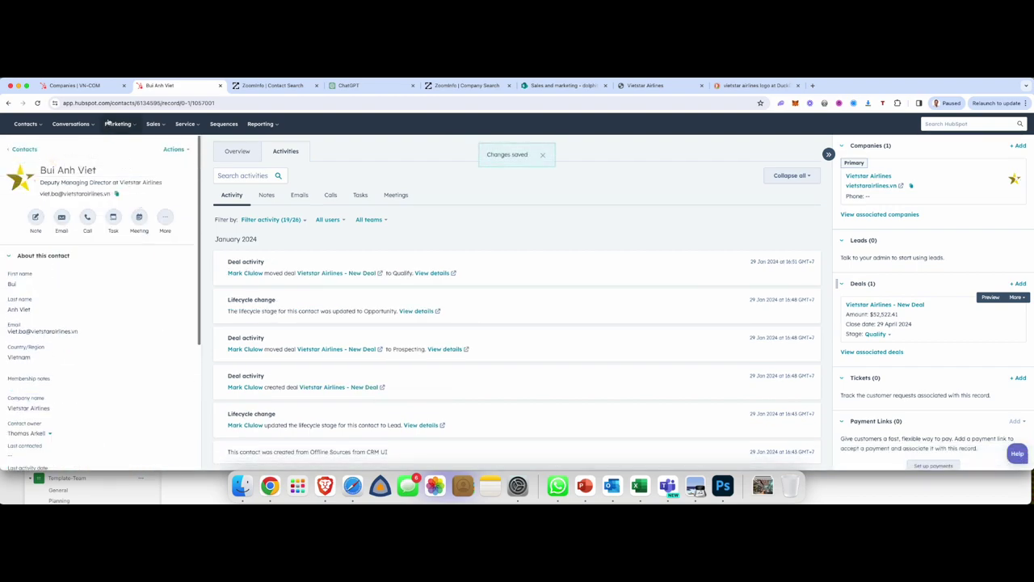
left_click(77, 85)
left_click(84, 296)
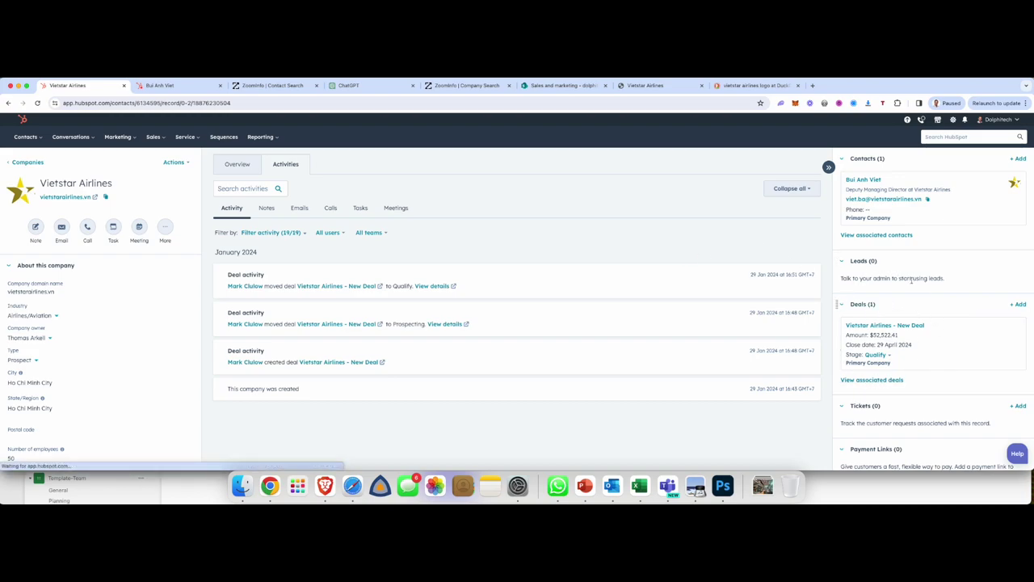
left_click(905, 326)
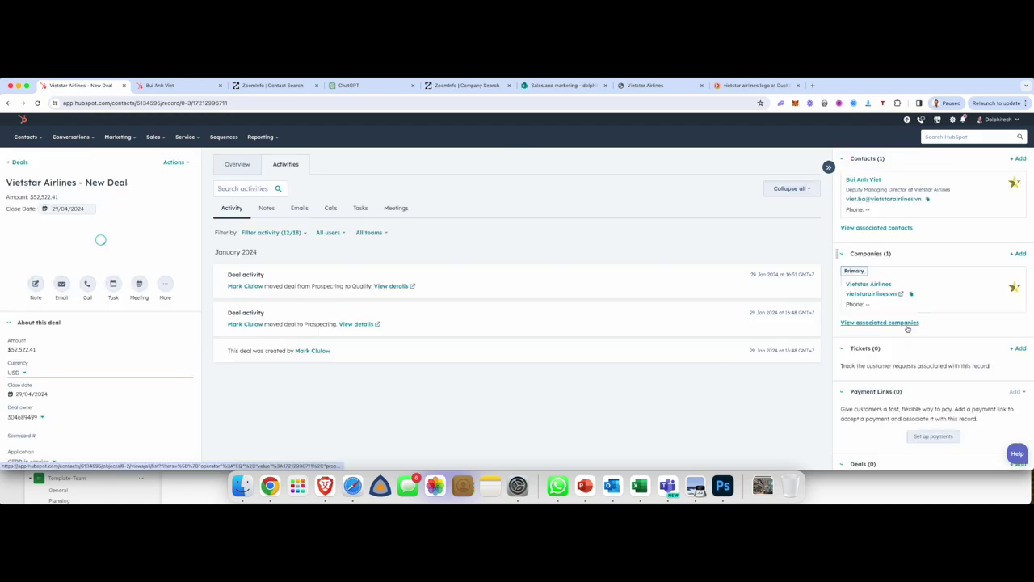
scroll(922, 374, "down", 10)
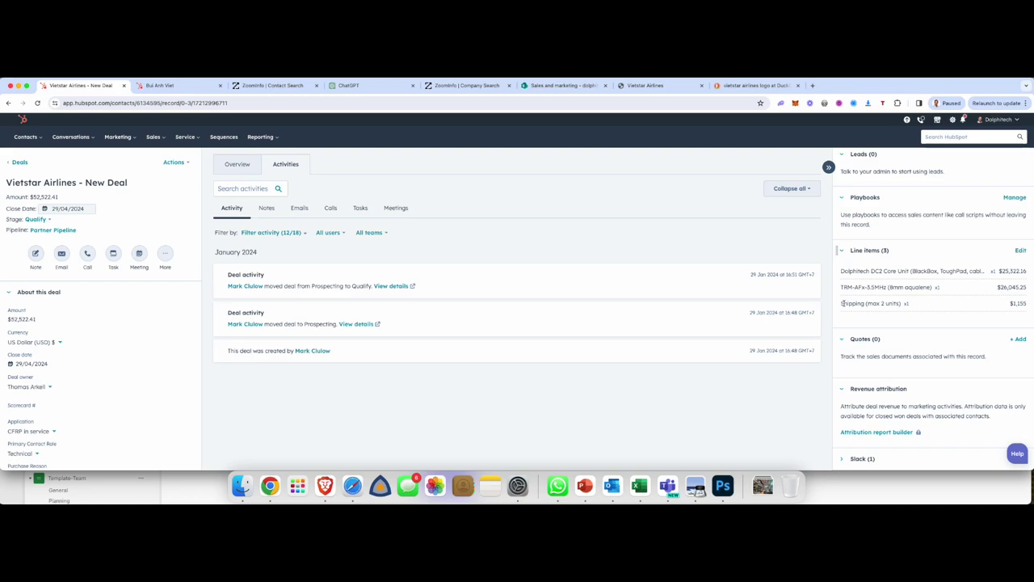
- Sort the VN-COM companies view by Total Open Deal Value
mouse_move(36, 135)
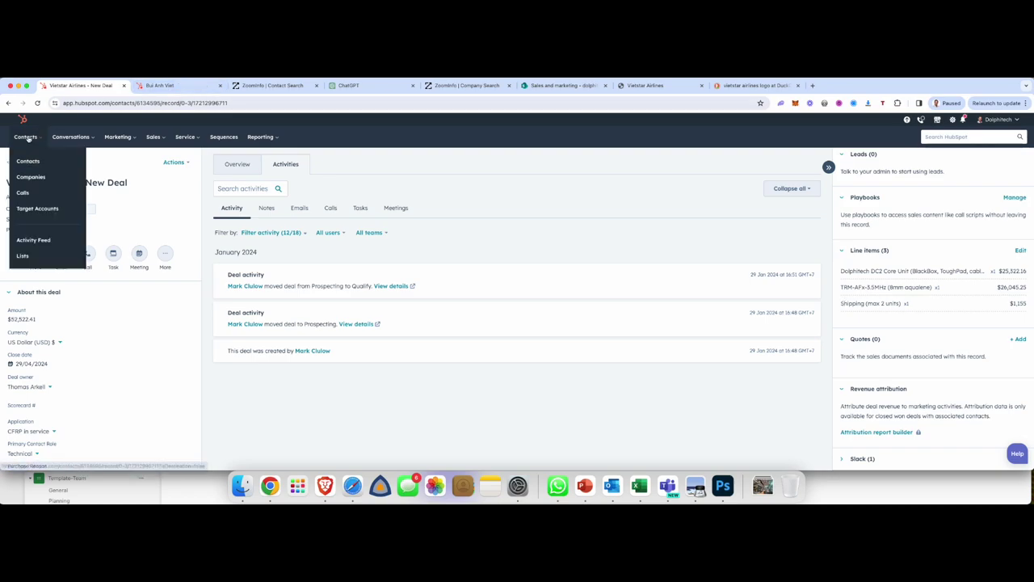
left_click(34, 176)
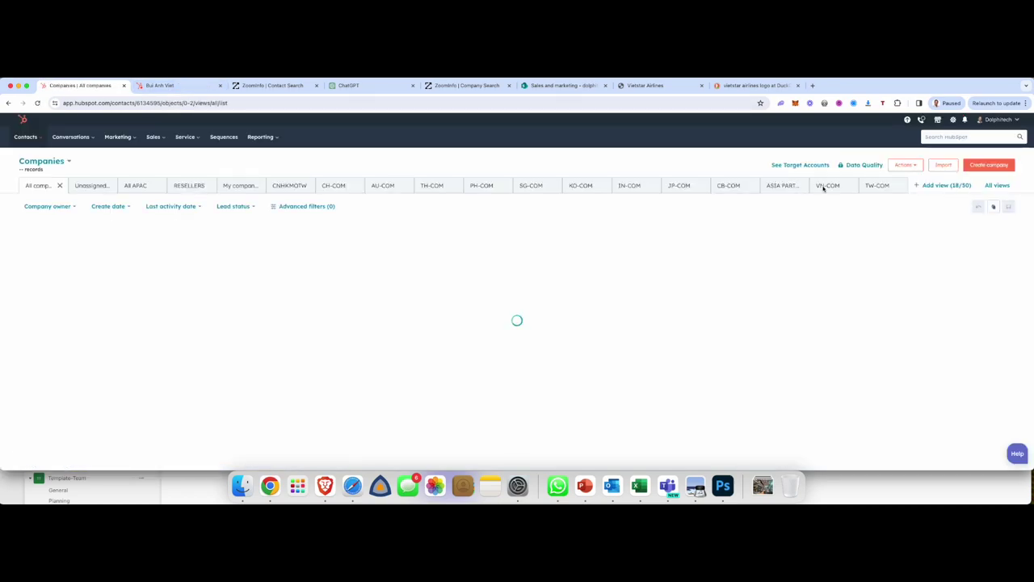
left_click(822, 186)
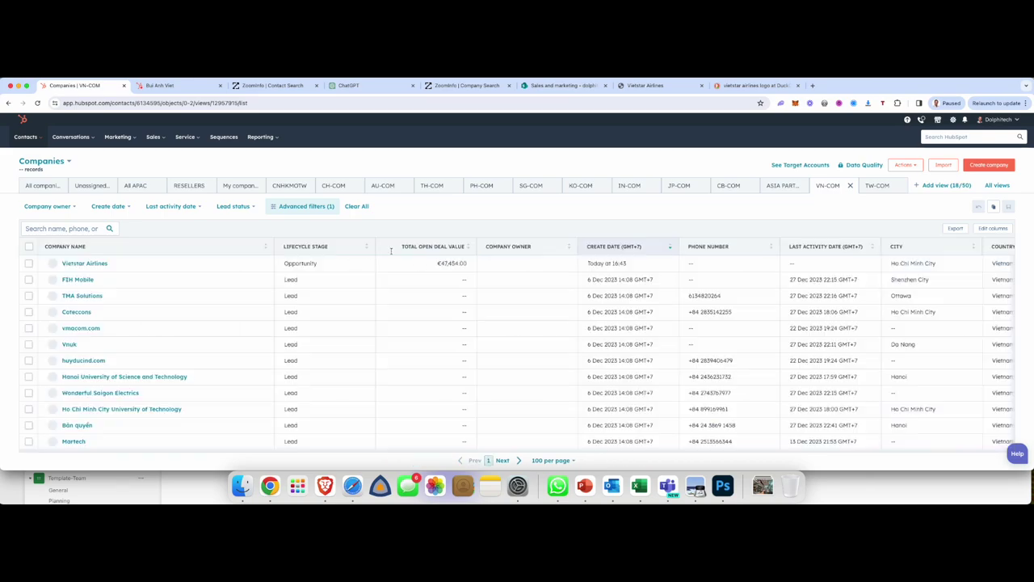
left_click(434, 246)
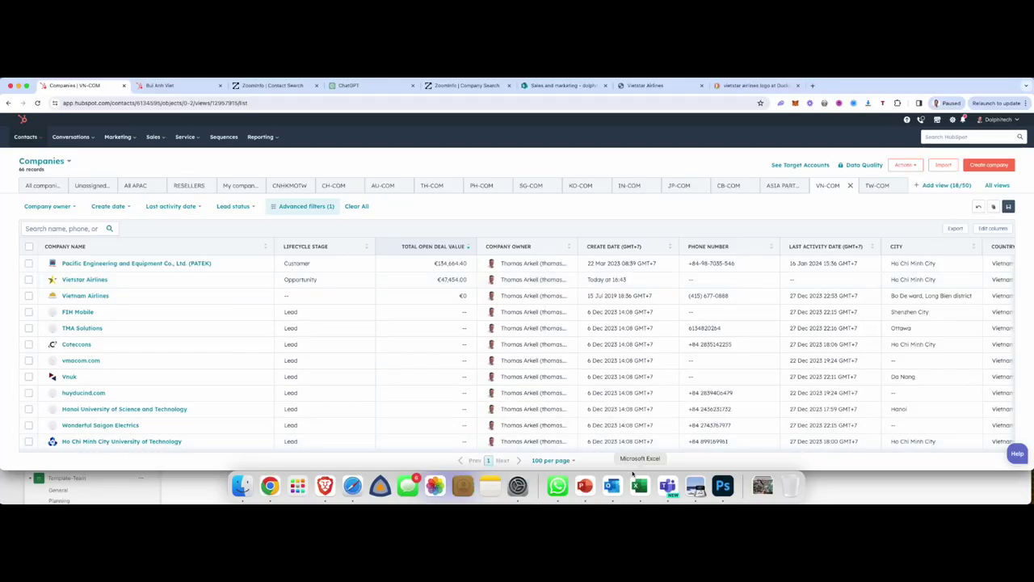
left_click(637, 482)
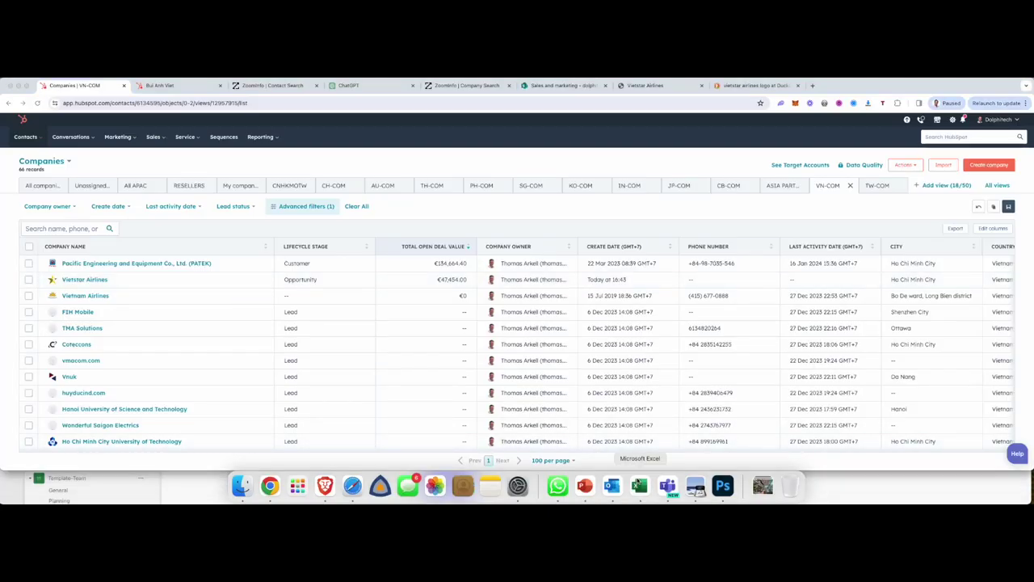
left_click_drag(383, 186, 389, 432)
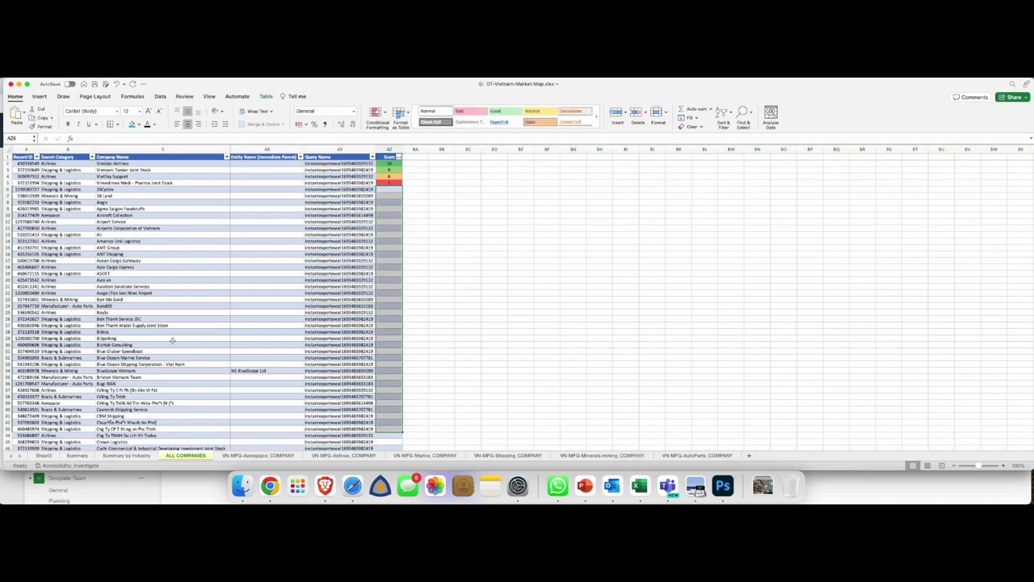
scroll(10, 369, "down", 1)
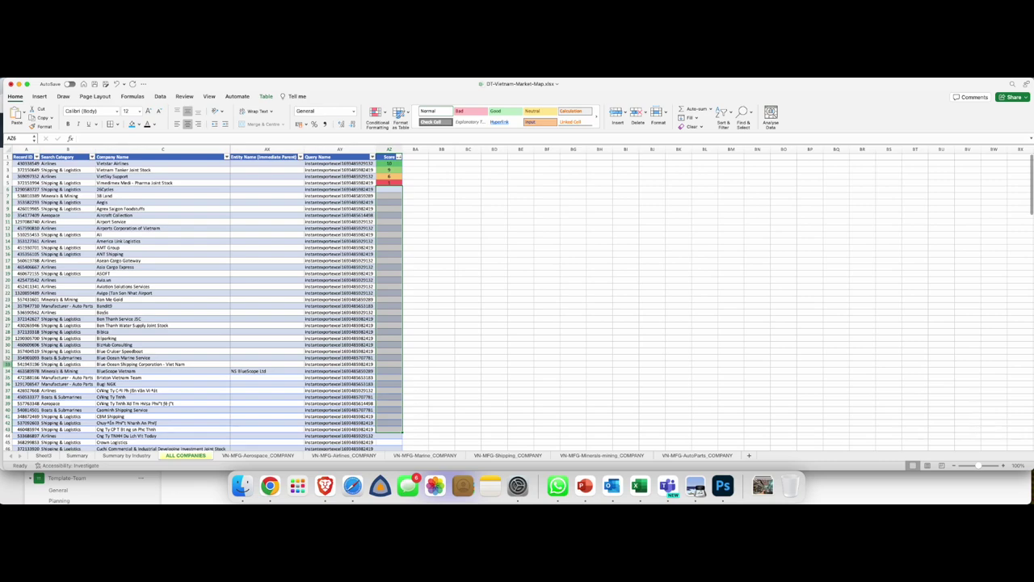
left_click(8, 364)
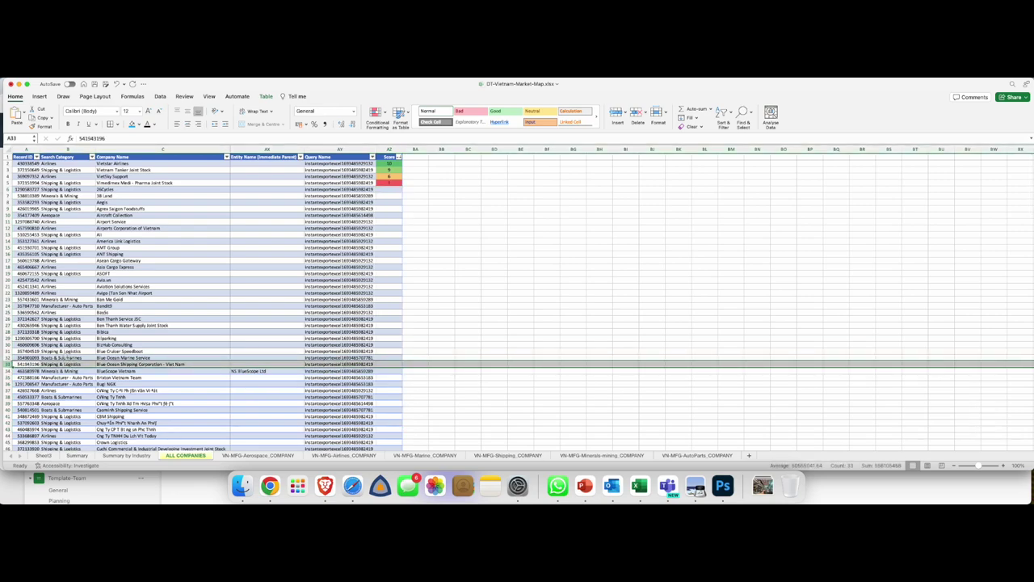
left_click(8, 352)
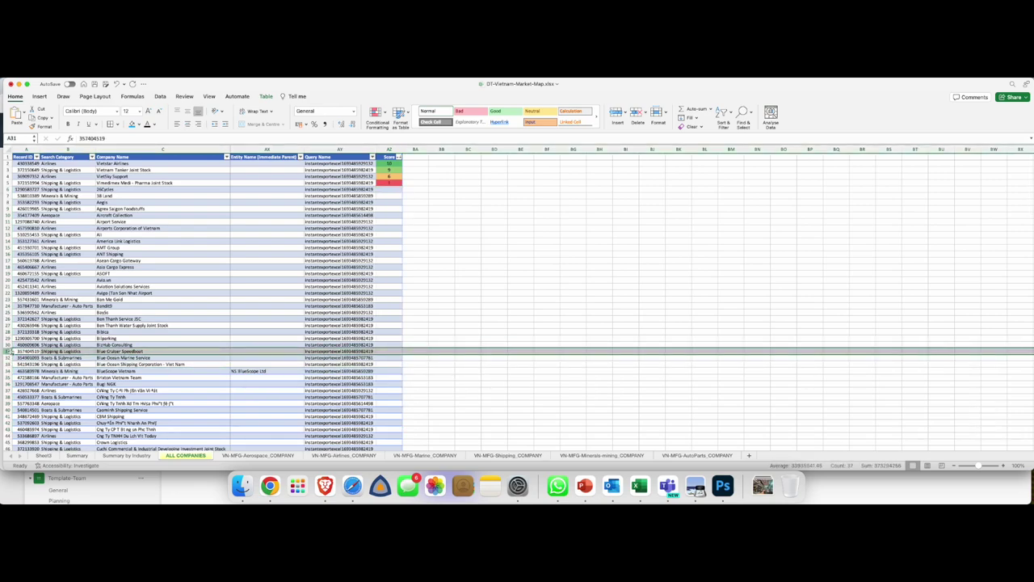
left_click(8, 345)
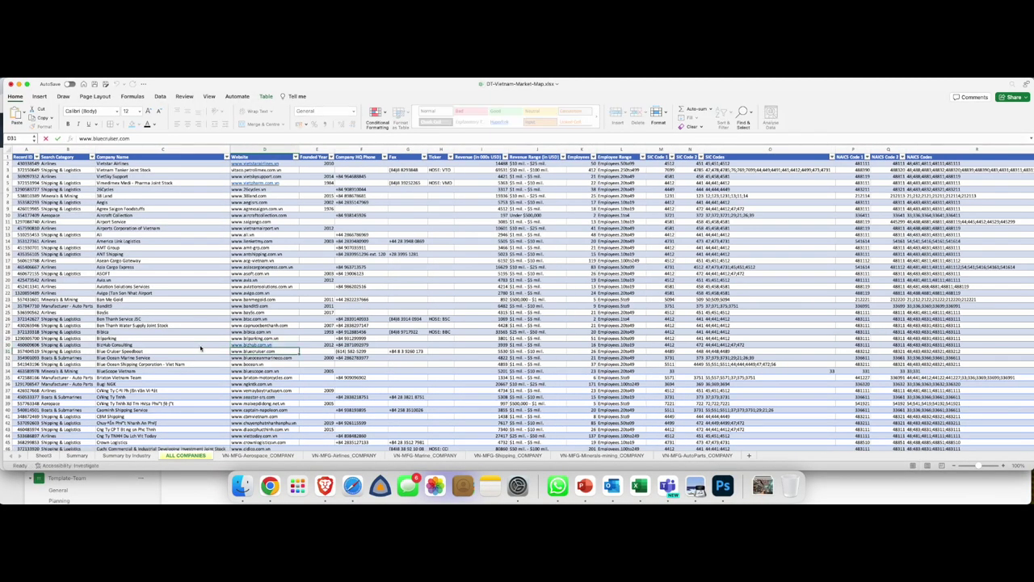
key("super+Tab")
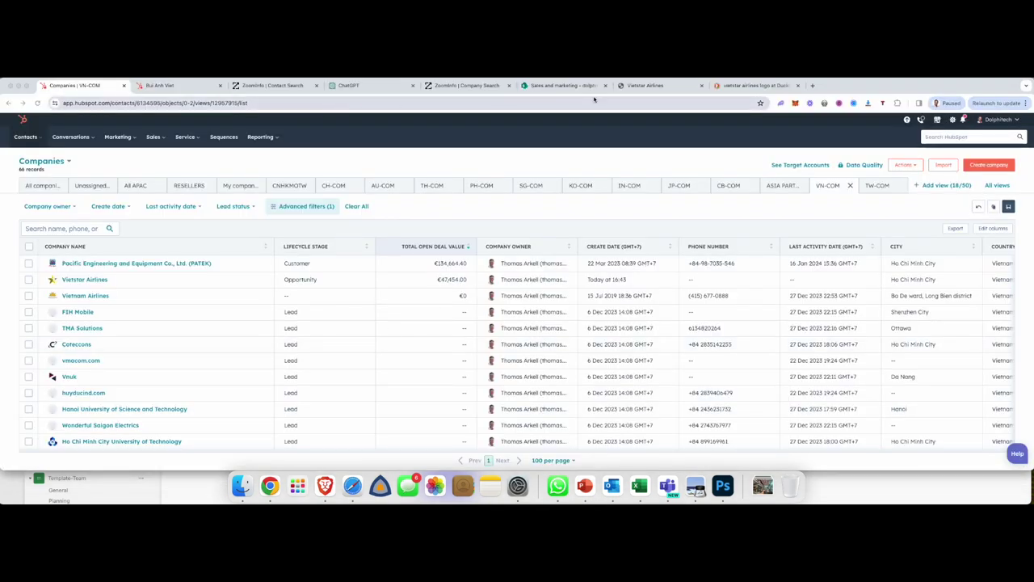
key("super+t")
type("www.bizhub.com.vn")
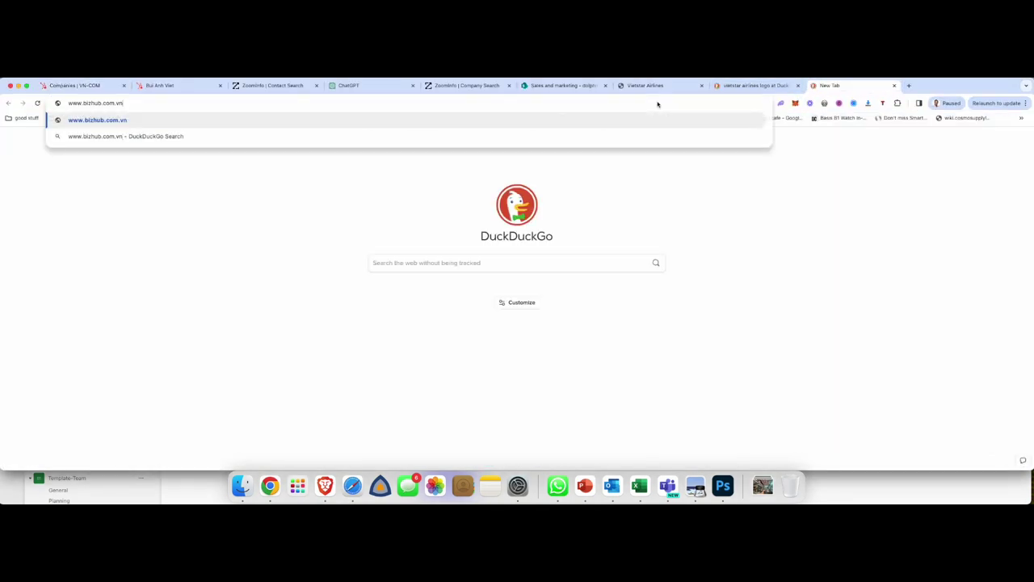
key("Return")
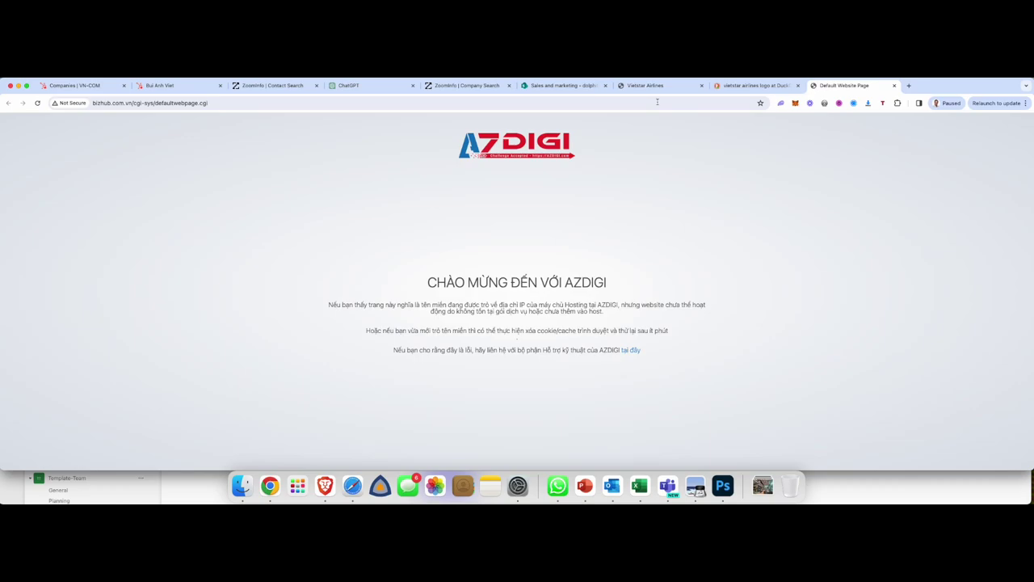
left_click(393, 103)
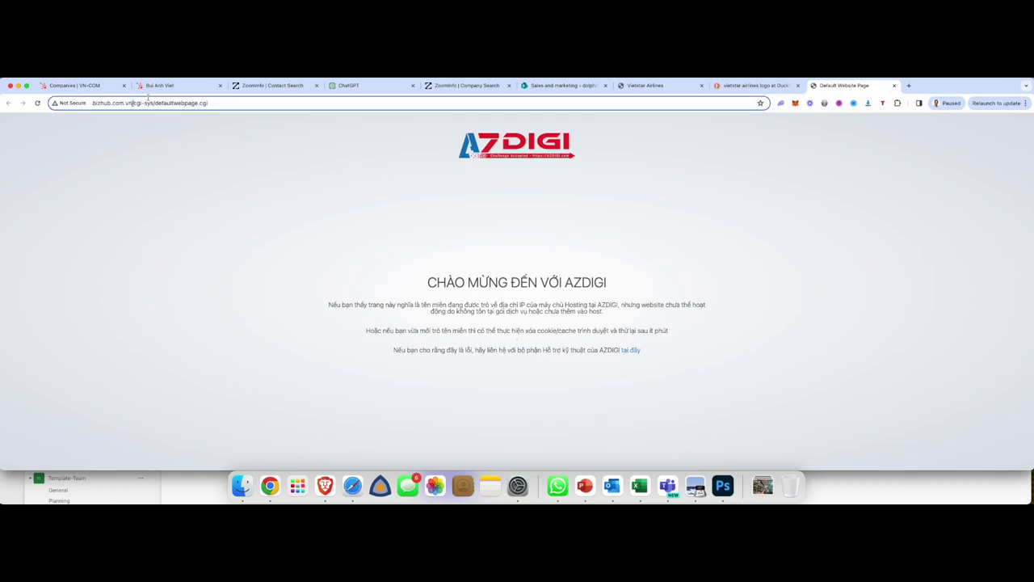
type("www.bizhub.com.vn")
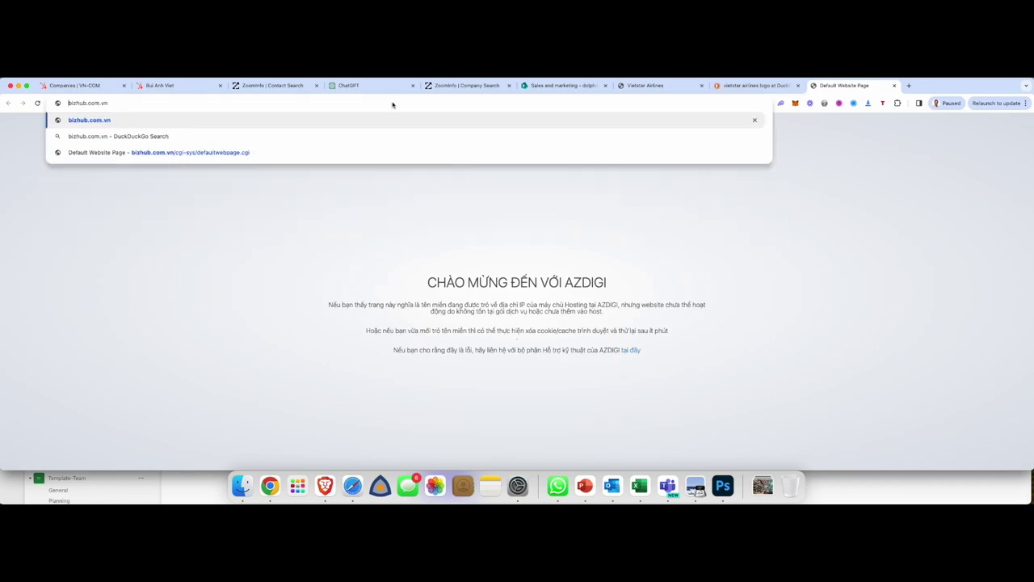
key("Return")
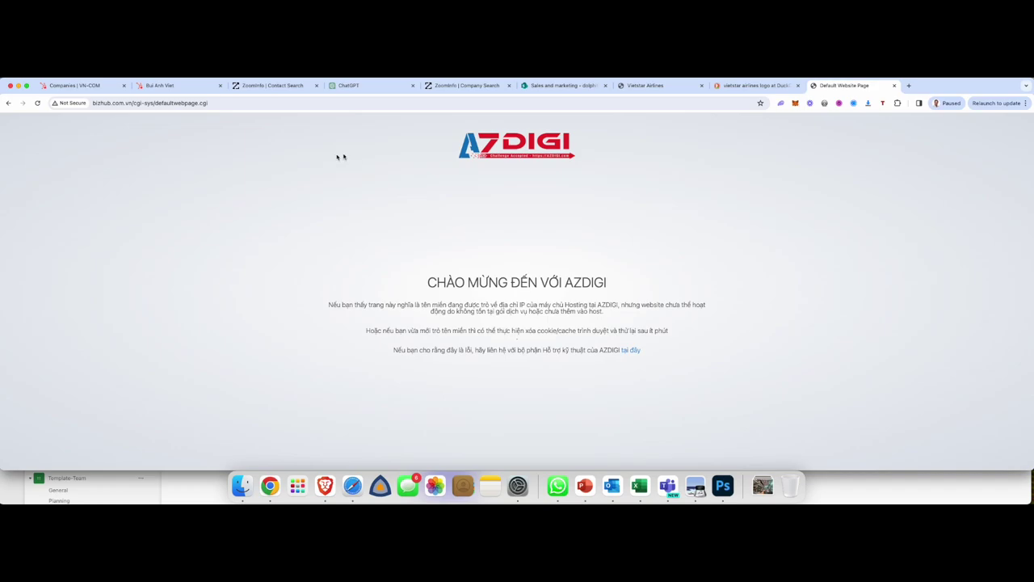
- Read the AZDIGI hosting placeholder text, then return to the Excel spreadsheet
left_click_drag(453, 143, 668, 333)
left_click(303, 200)
key("super+Tab")
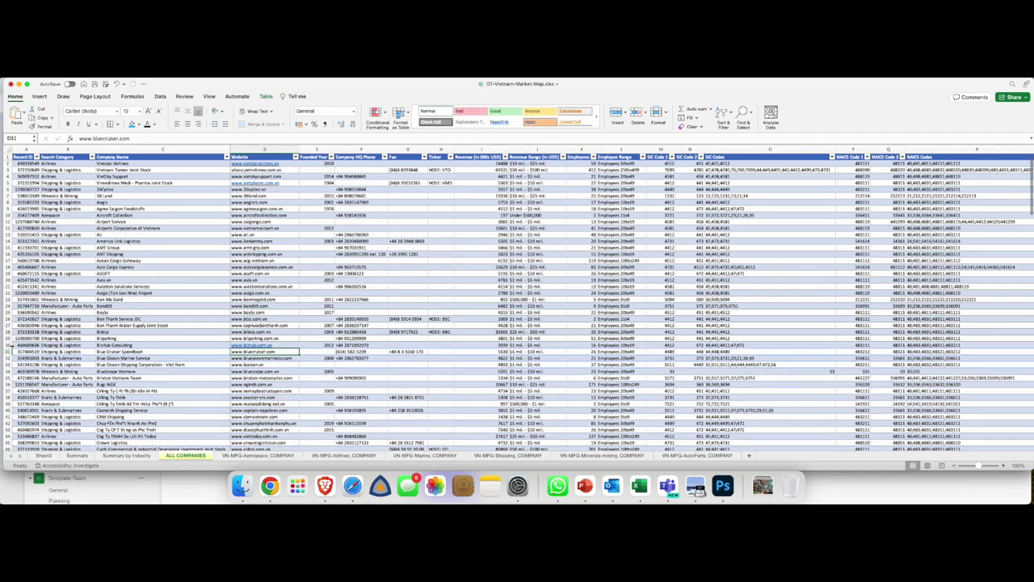
- Open cell Z30 with Bizhub Consulting's LinkedIn company URL to copy it, then return to Chrome
left_click(8, 345)
scroll(699, 340, "right", 10)
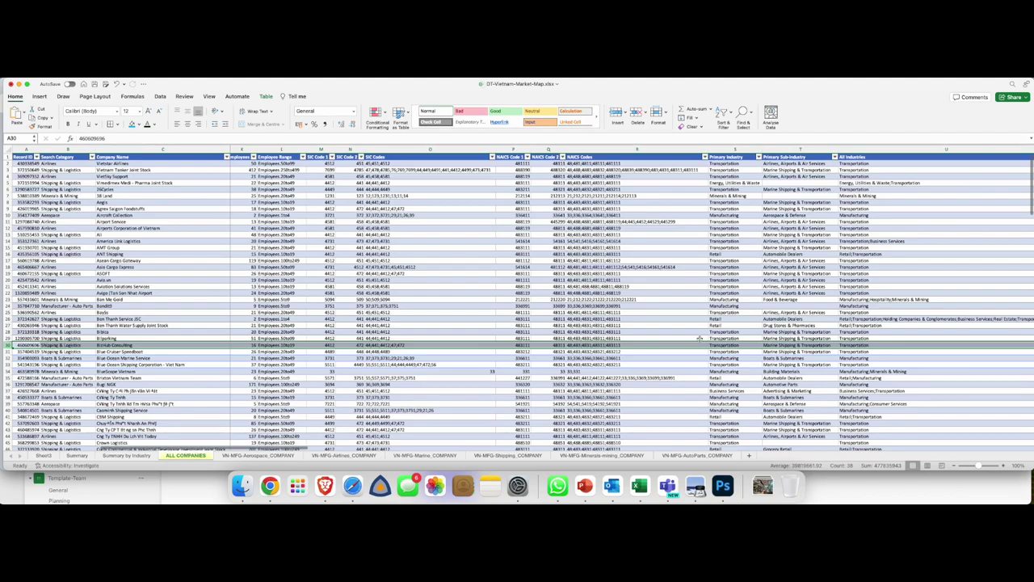
scroll(700, 339, "right", 15)
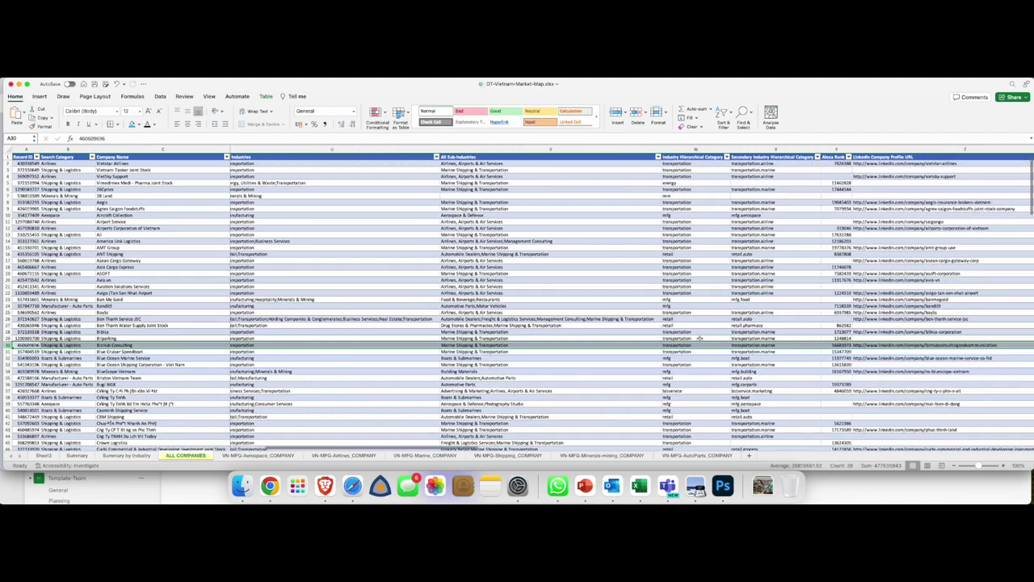
scroll(700, 339, "right", 8)
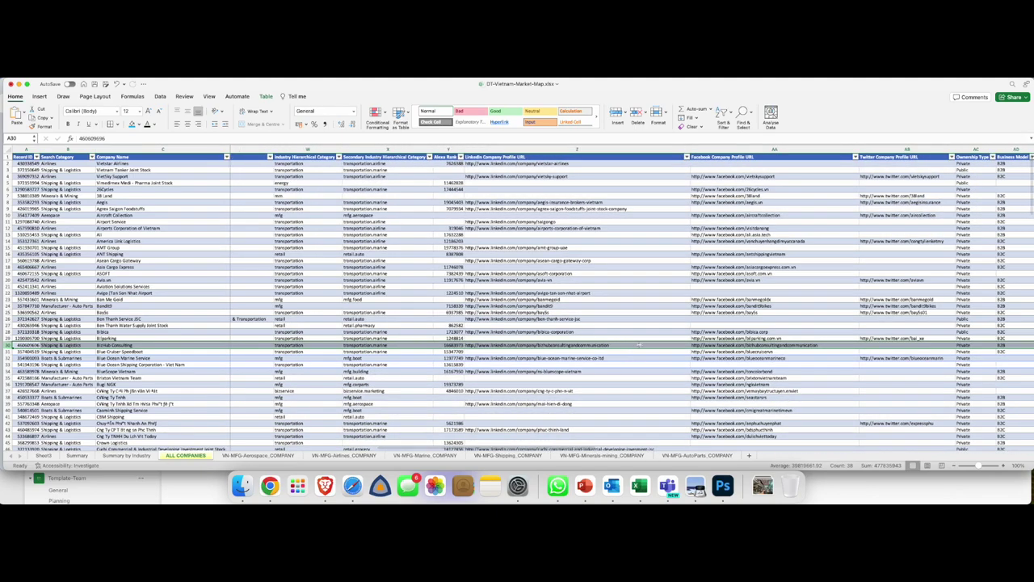
left_click(630, 345)
double_click(614, 345)
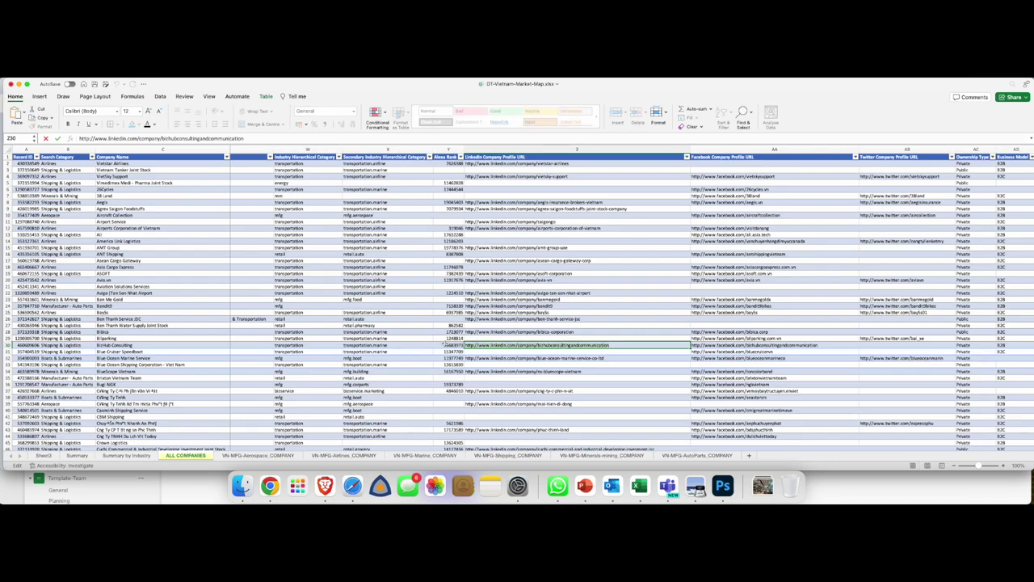
key("super+Tab")
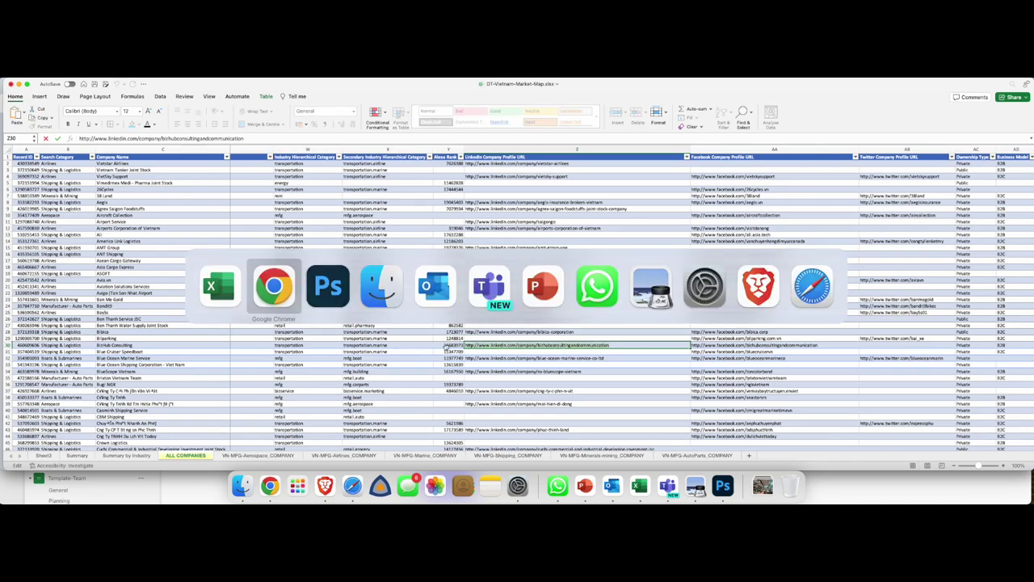
- Load the pasted LinkedIn company URL in a new browser tab
left_click(909, 85)
type("https://www.linkedin.com/company/bizhubconsultingandcommunication/")
key("Return")
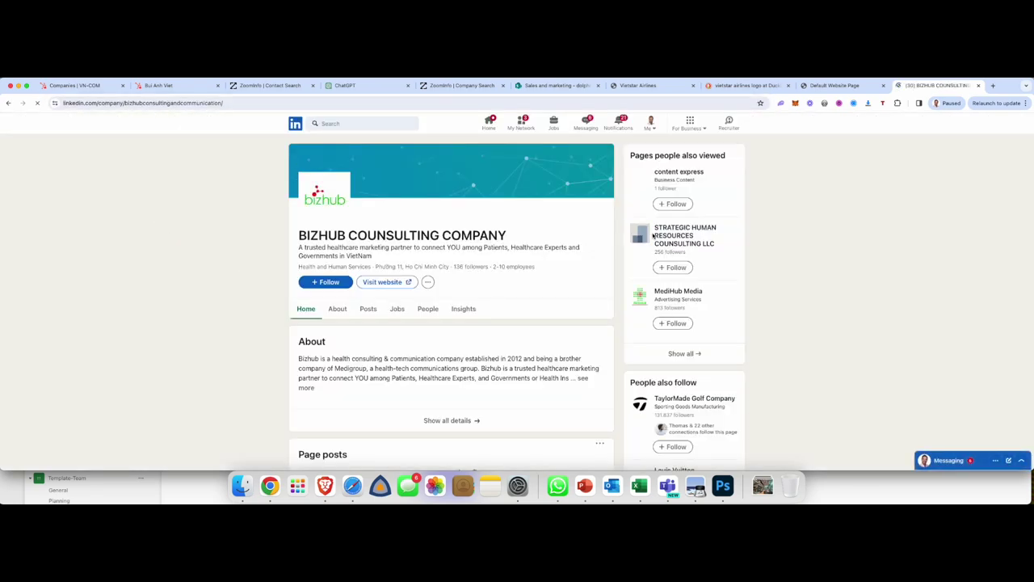
- Read the healthcare marketing tagline on BIZHUB COUNSULTING COMPANY's page, then return to Excel
left_click_drag(299, 248, 510, 260)
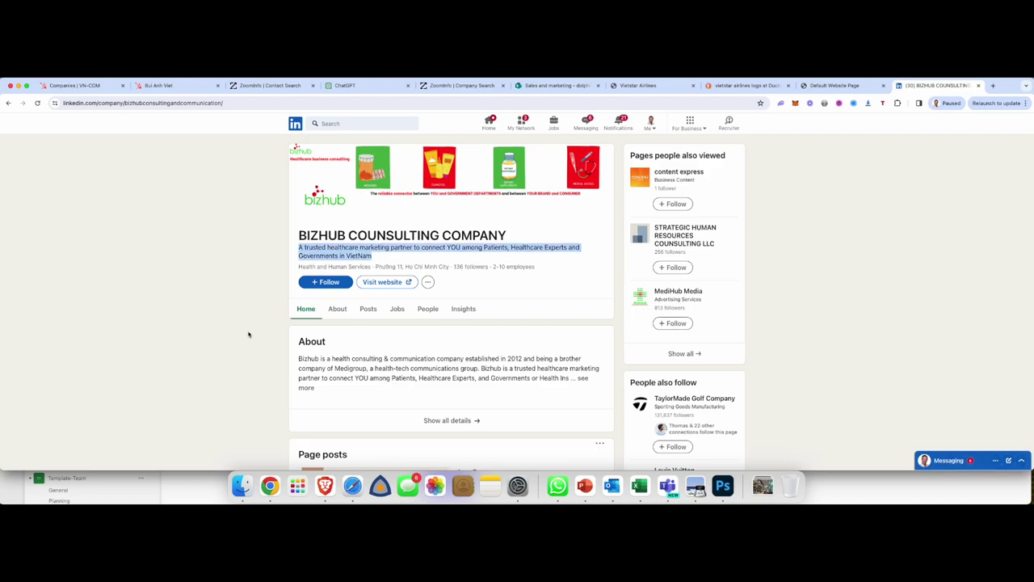
left_click(319, 265)
left_click_drag(299, 255, 417, 259)
left_click(365, 263)
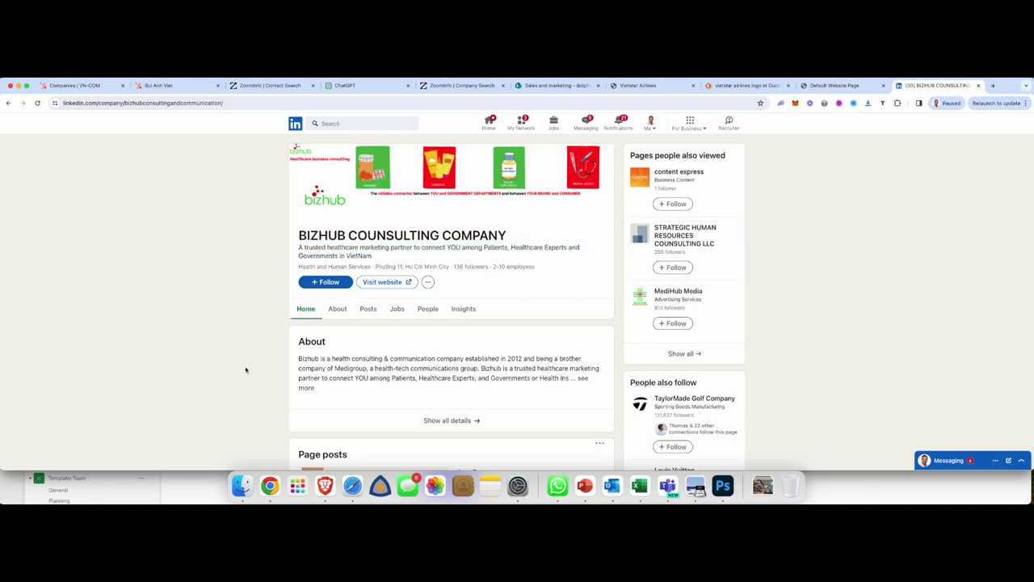
key("super+Tab")
- Enter a Score of 1 for Bizhub Consulting in cell AZ30
key("Right")
key("Right")
key("Right")
key("Right")
key("Right")
key("Right")
key("Right")
key("Right")
key("Right")
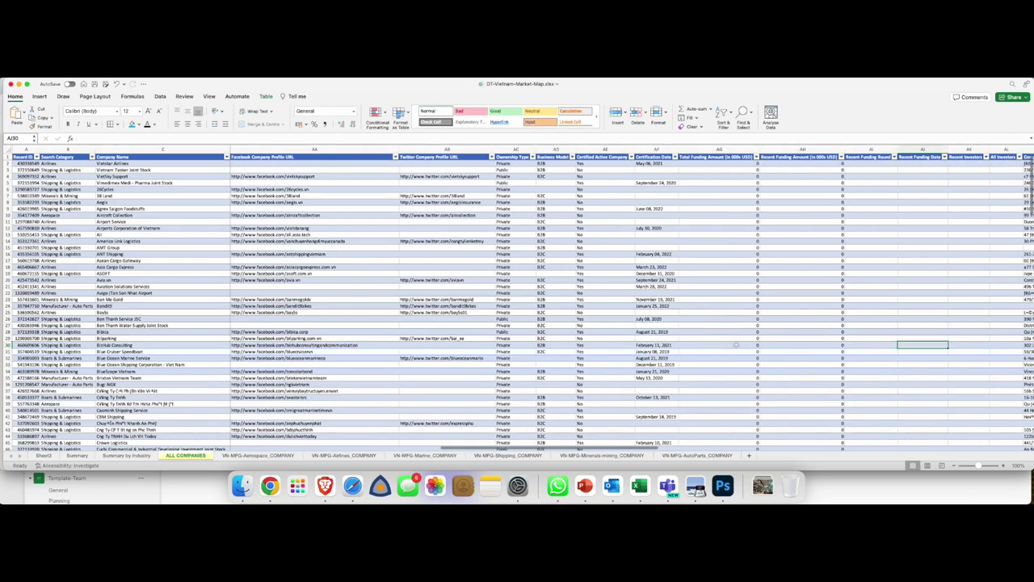
key("Right")
key("Right")
key("Right")
key("Right")
key("Right")
key("Right")
key("Right")
key("Right")
key("Right")
key("Right")
key("Right")
key("Right")
key("Right")
key("Right")
key("Right")
key("Right")
key("Right")
key("Right")
key("Left")
type("1")
key("Left")
key("Right")
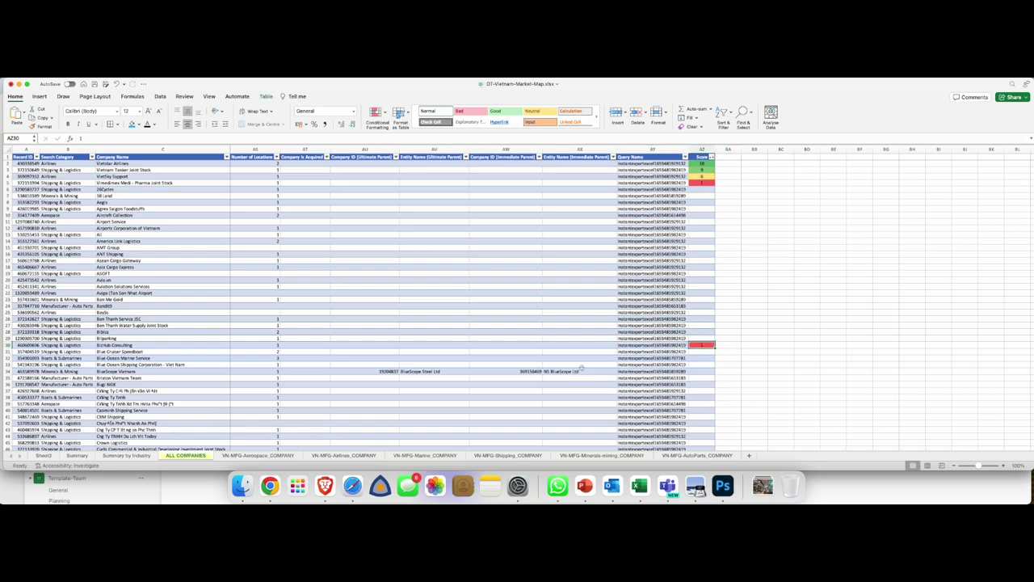
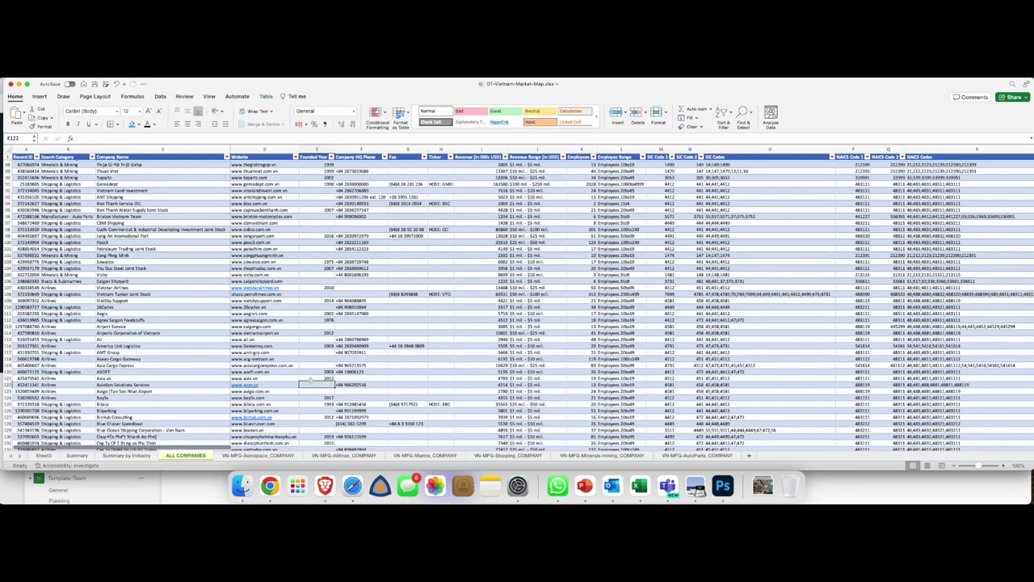
- List the two top contacts for Aviation Solutions Services in ZoomInfo SalesOS
key("super+Tab")
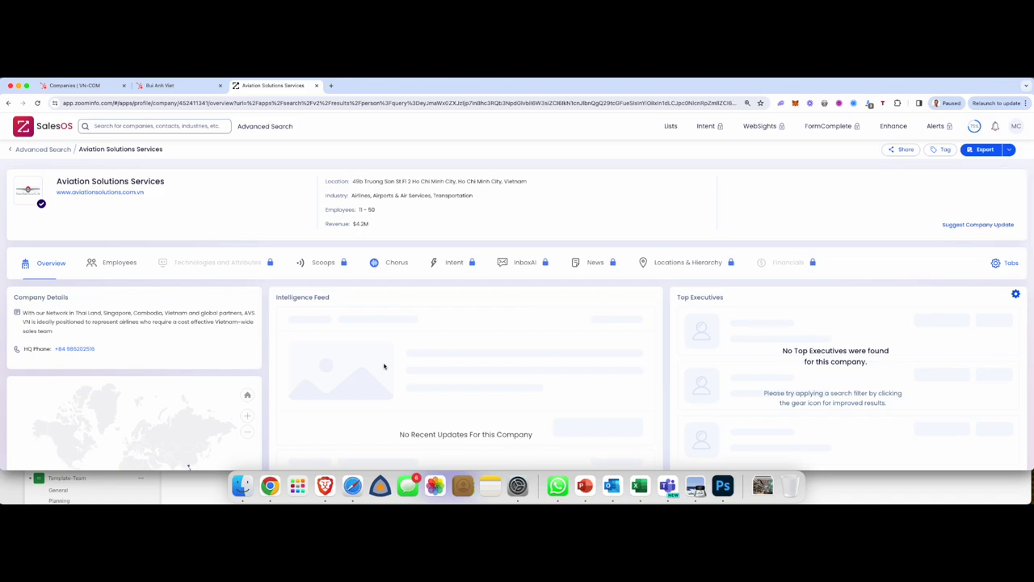
scroll(385, 364, "down", 5)
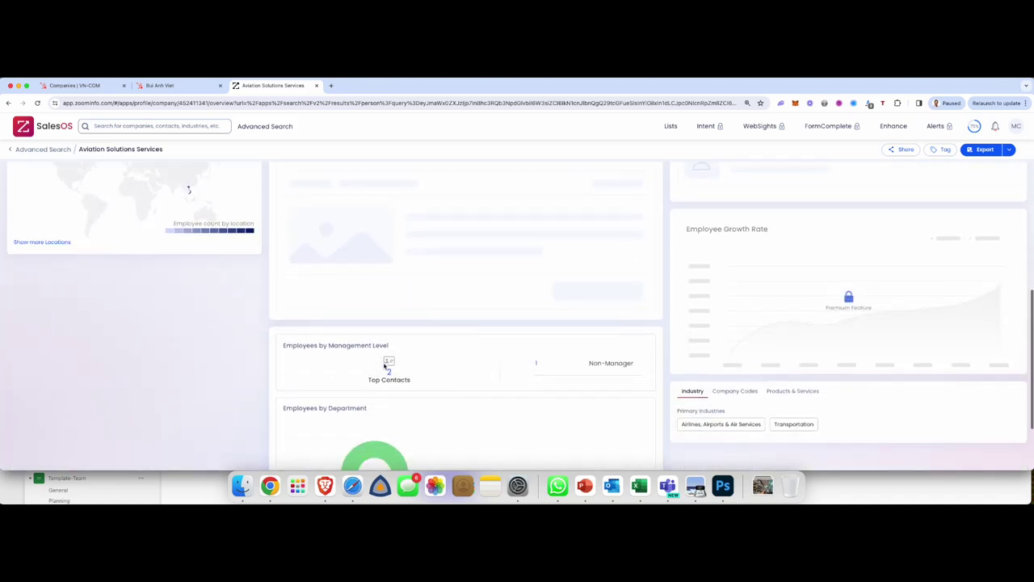
left_click(389, 298)
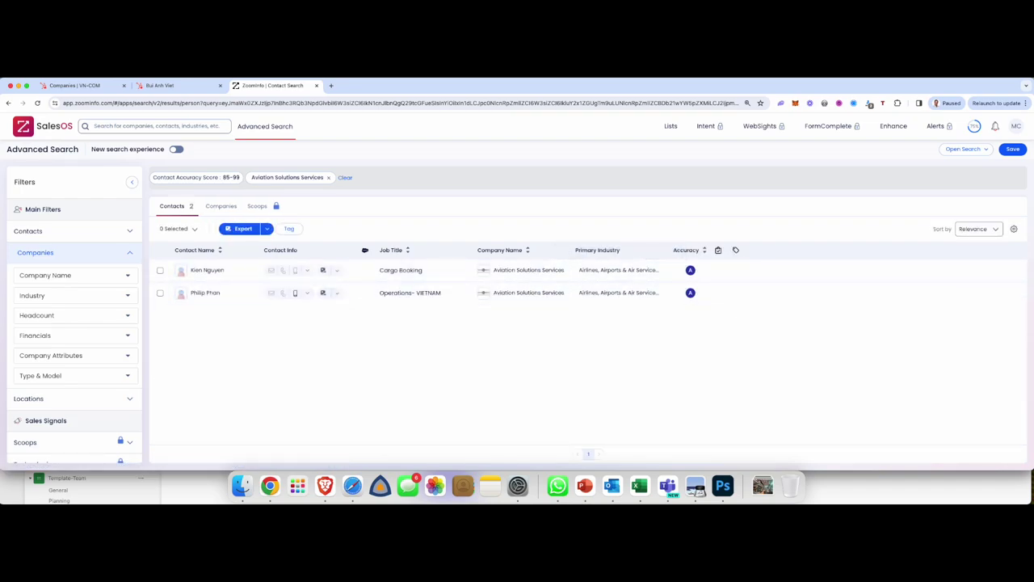
- Load the company website asvn.co, copied from the Excel sheet, in a new browser tab
left_click(331, 87)
key("super+Tab")
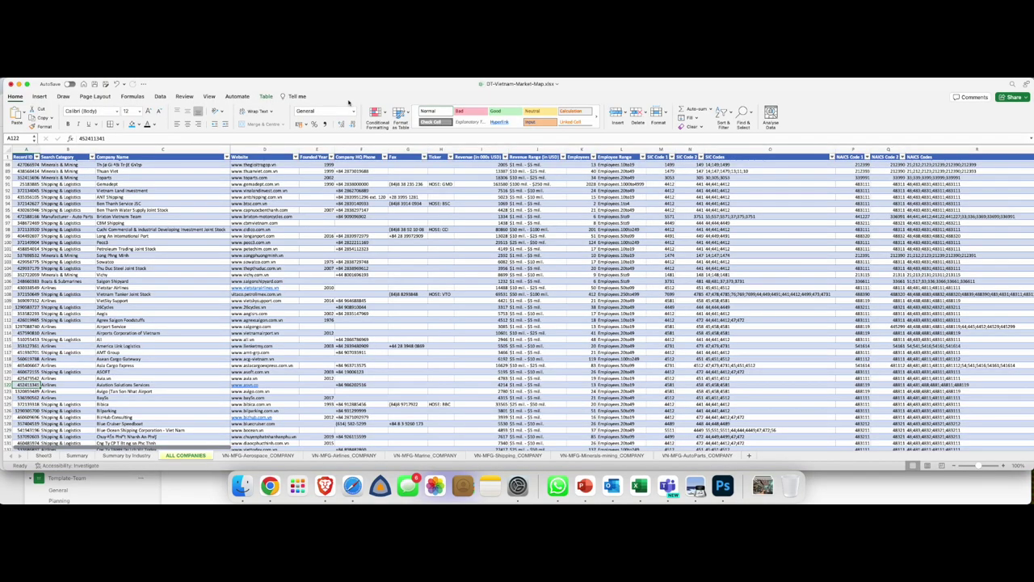
key("super+Tab")
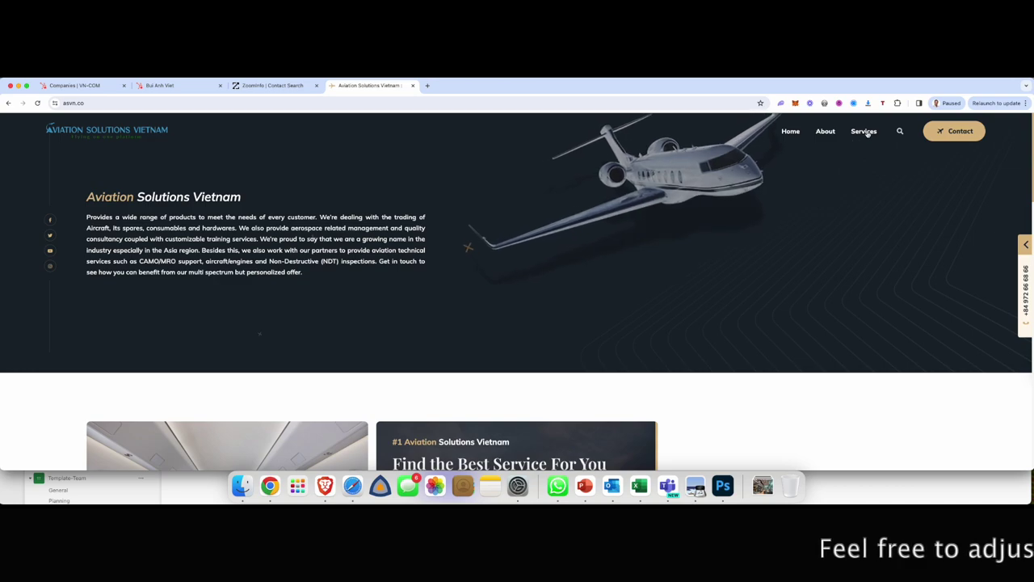
- Copy the email address from the asvn.co Contact Us page and return to HubSpot
left_click(947, 133)
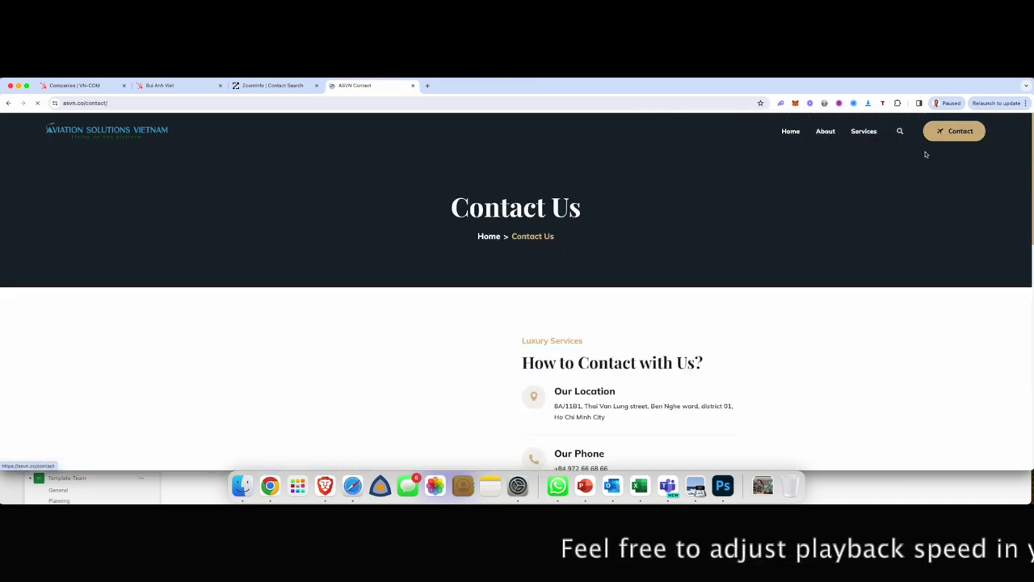
scroll(651, 307, "down", 2)
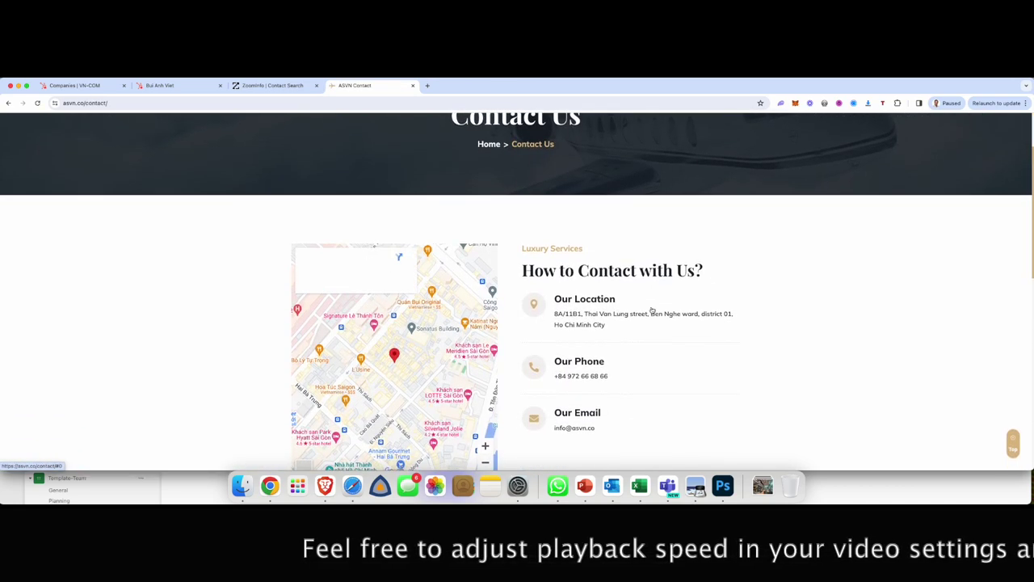
scroll(651, 307, "down", 2)
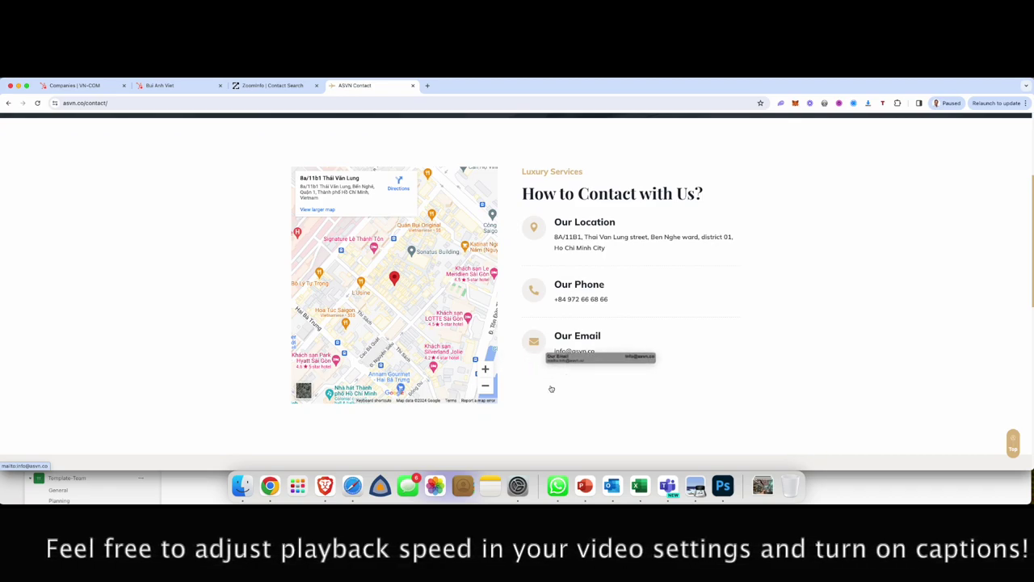
left_click_drag(598, 353, 555, 353)
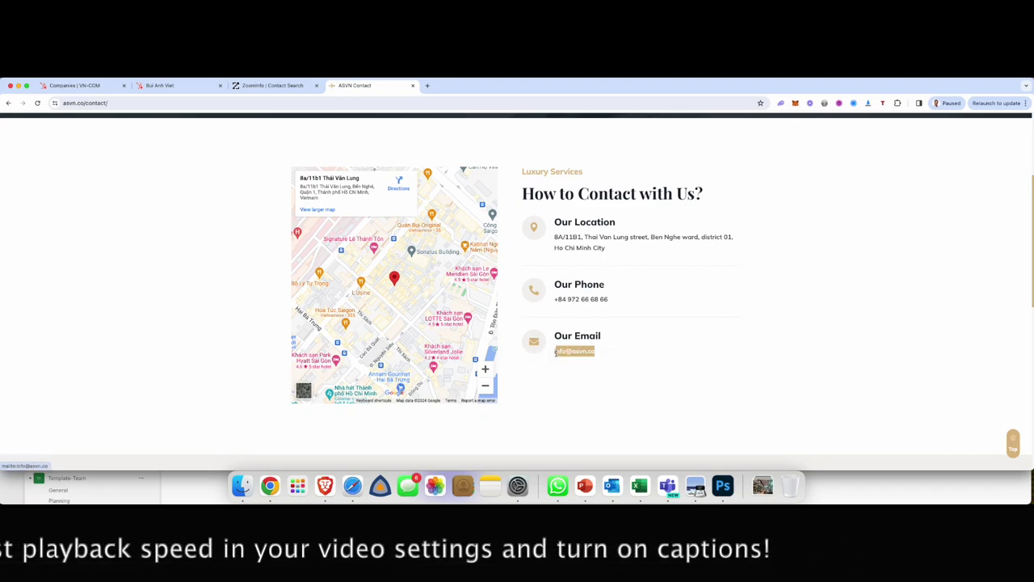
left_click(183, 85)
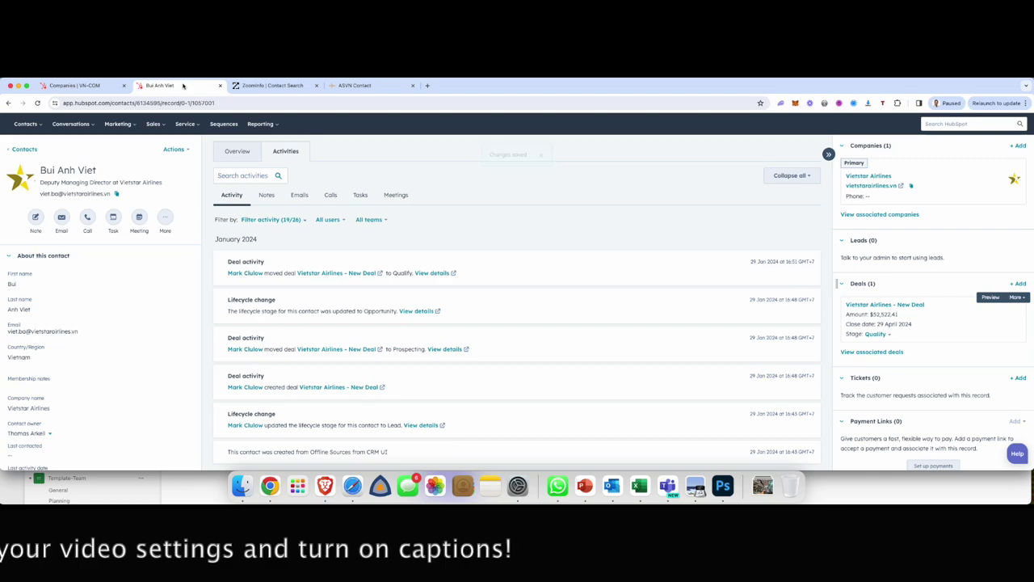
- Start a new HubSpot contact and paste in the Aviation Solutions company email
mouse_move(25, 139)
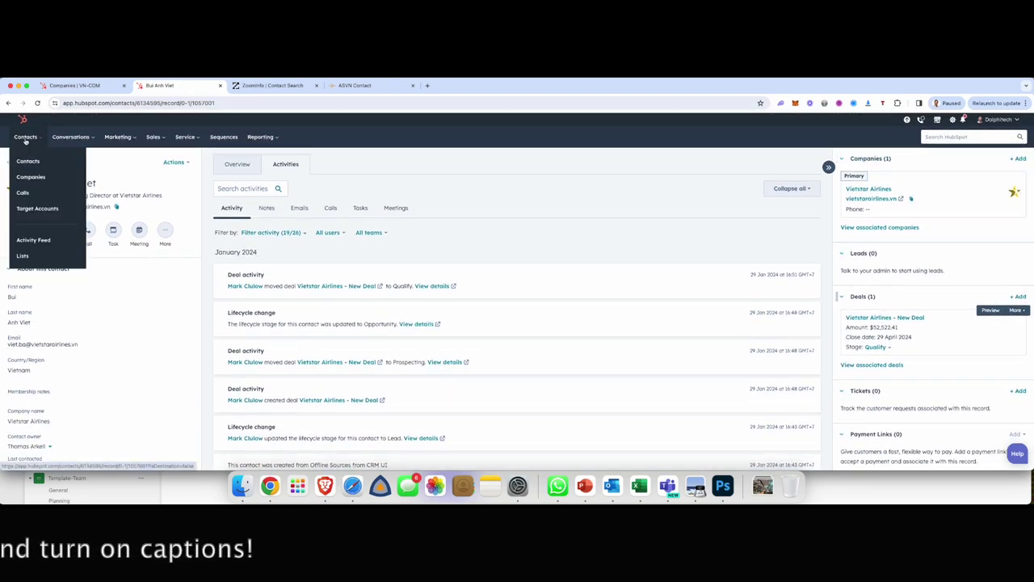
left_click(28, 160)
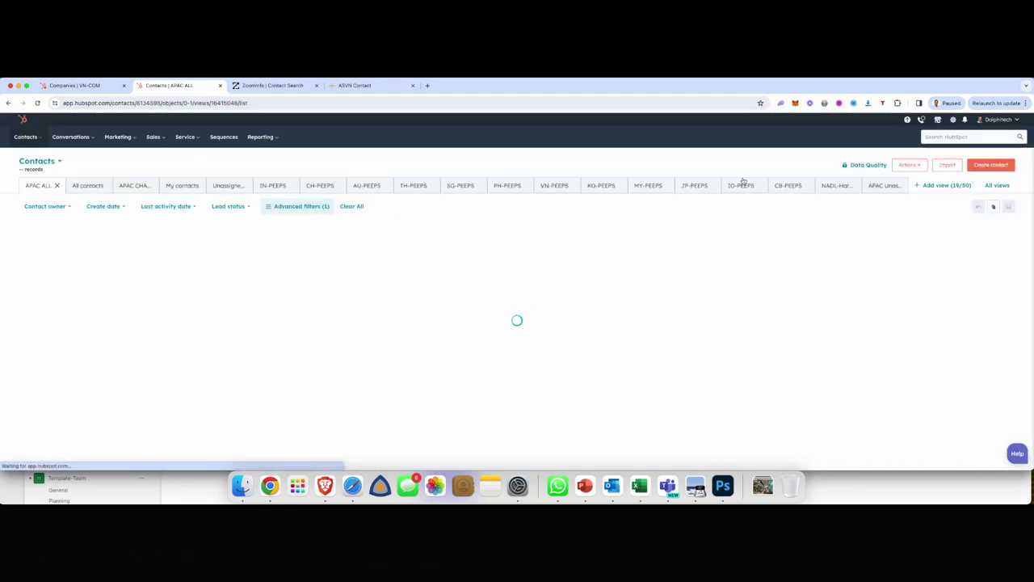
left_click(991, 164)
left_click(873, 198)
left_click(841, 215)
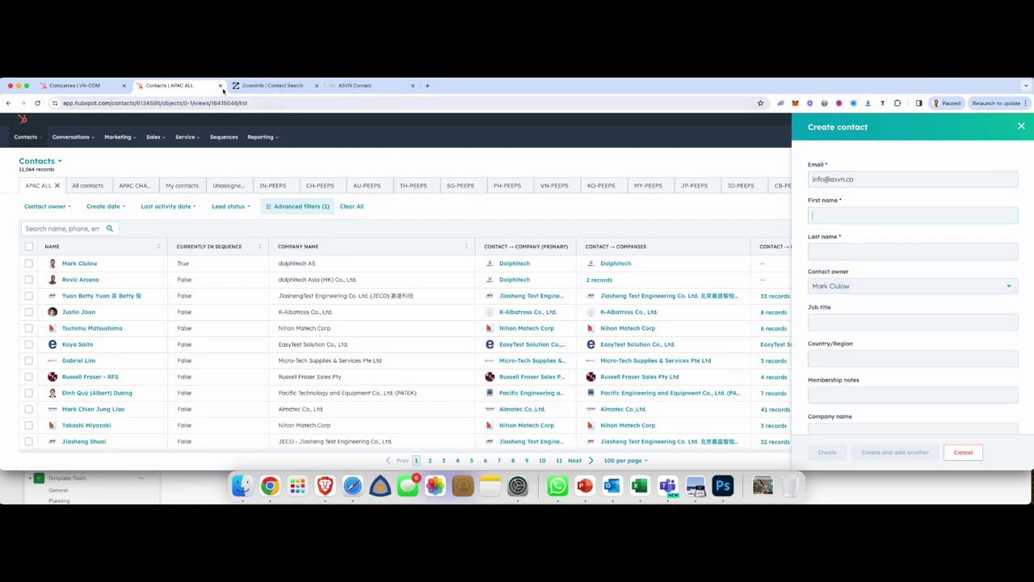
- Copy the operations contact's full name from ZoomInfo, set the legal basis and create the contact
left_click(256, 90)
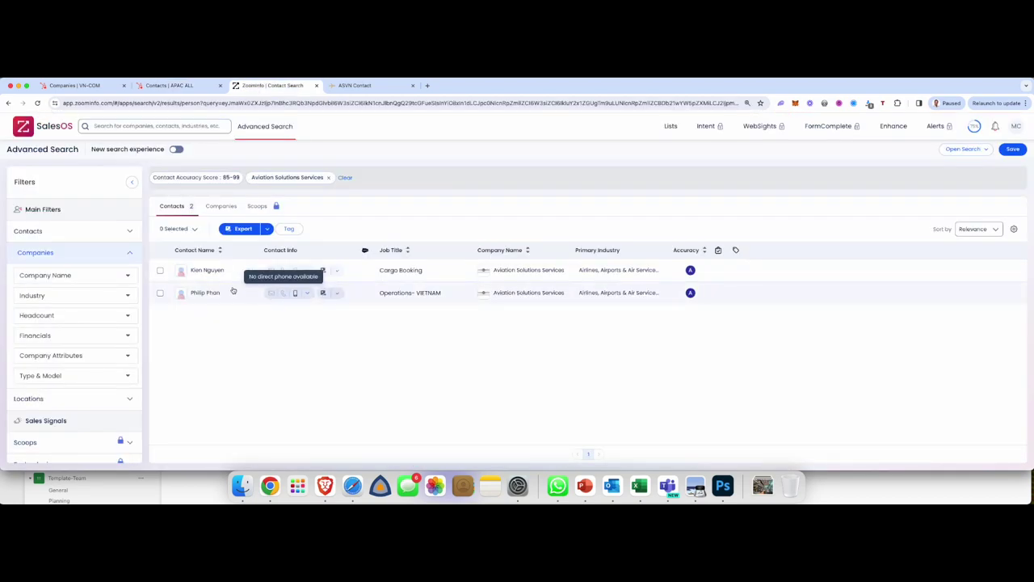
left_click_drag(228, 297, 188, 294)
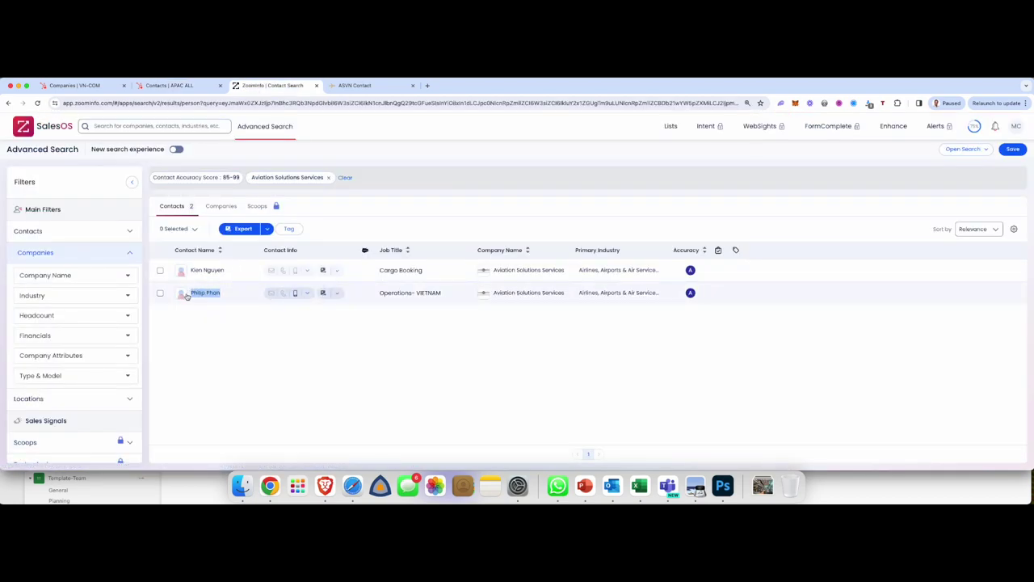
left_click(174, 86)
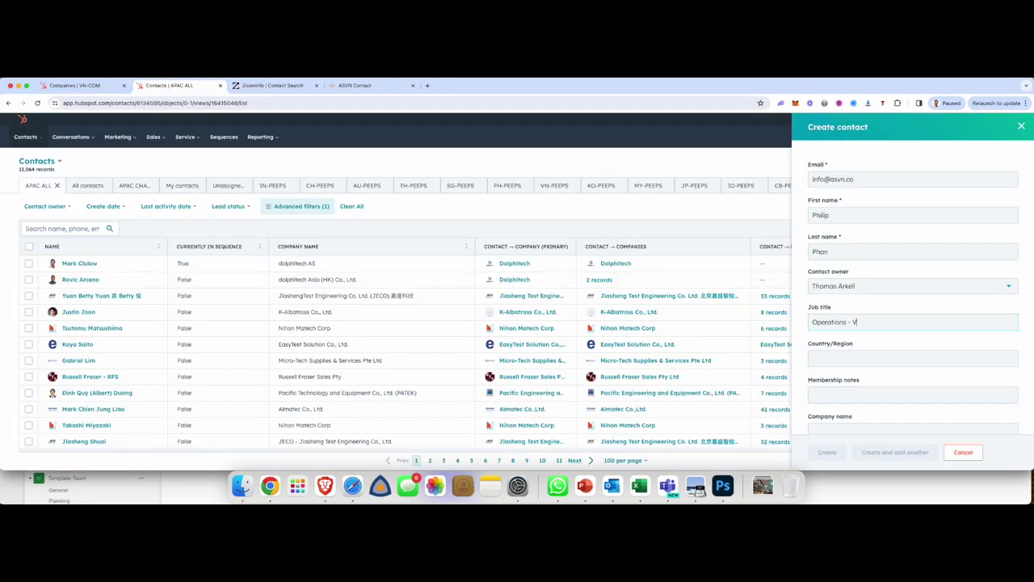
scroll(914, 324, "down", 3)
left_click(905, 378)
left_click(827, 452)
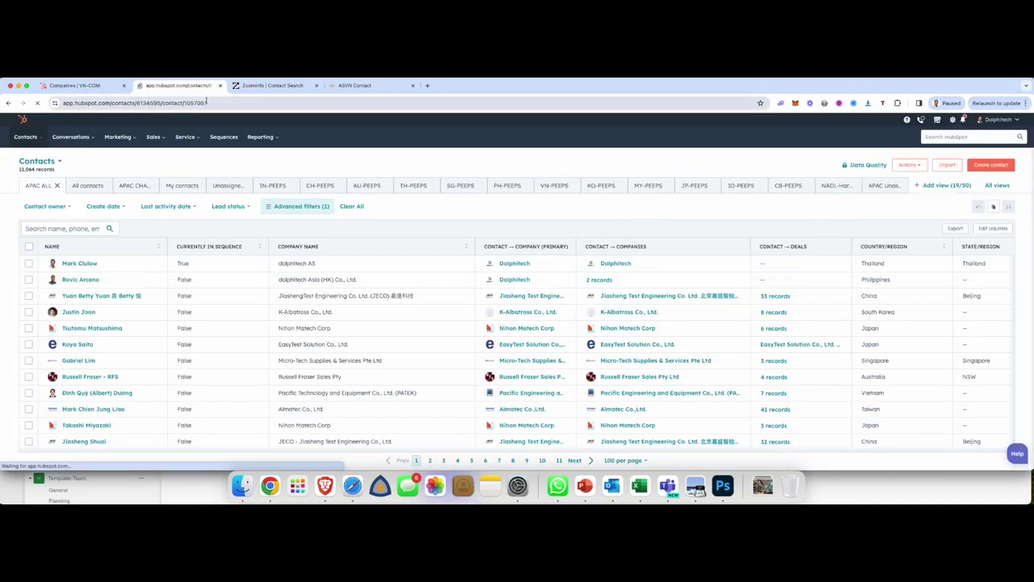
left_click(74, 86)
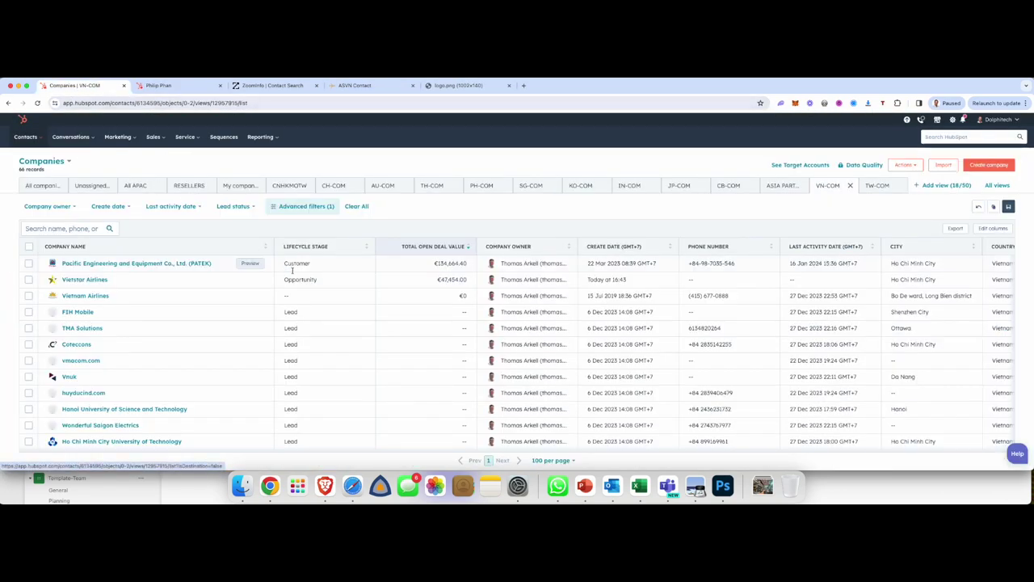
- Open the asvn.co company linked to the new contact and enter 'Aviation Solutions Vietnam' as its name
left_click(989, 166)
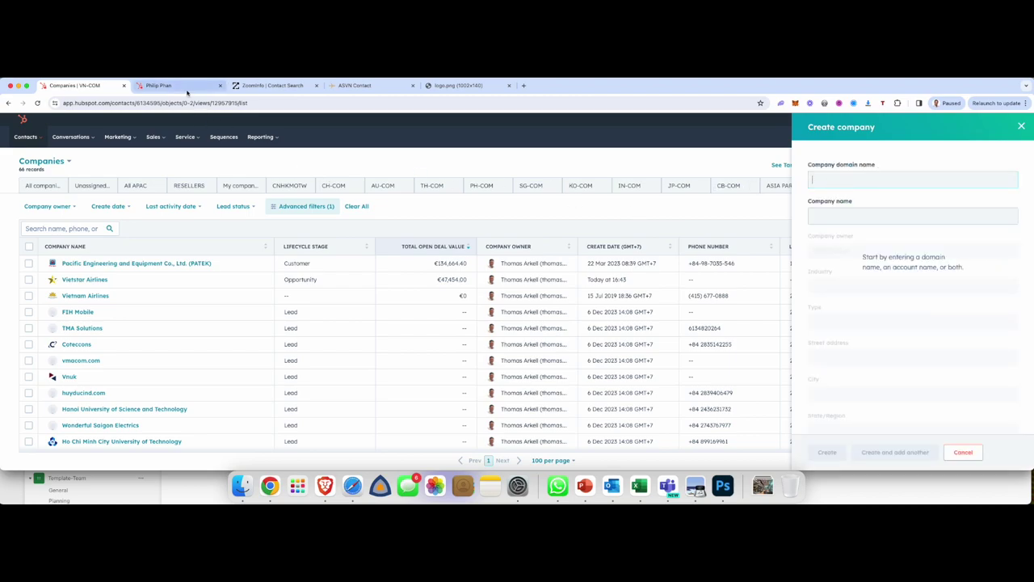
left_click(158, 86)
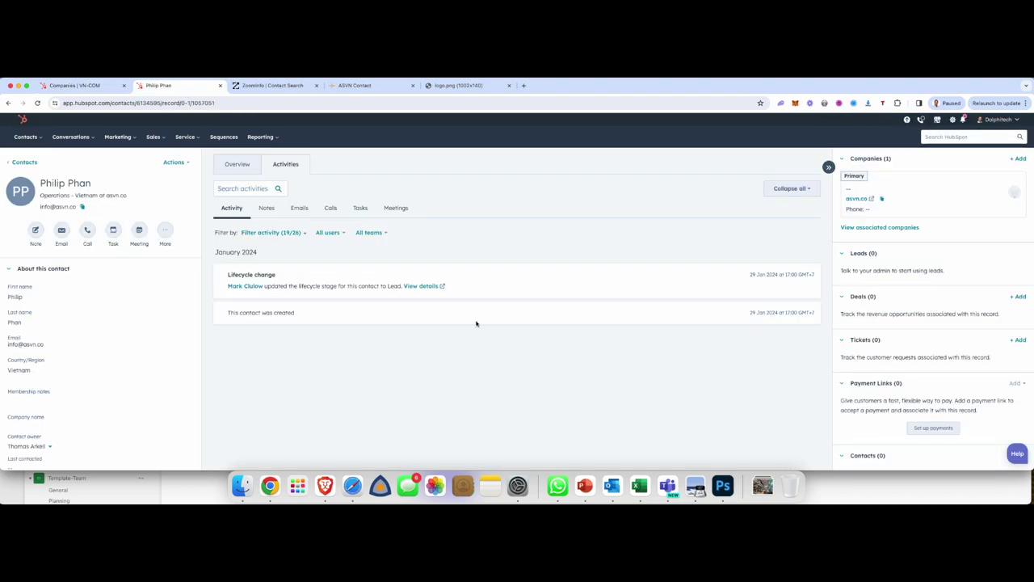
left_click(849, 192)
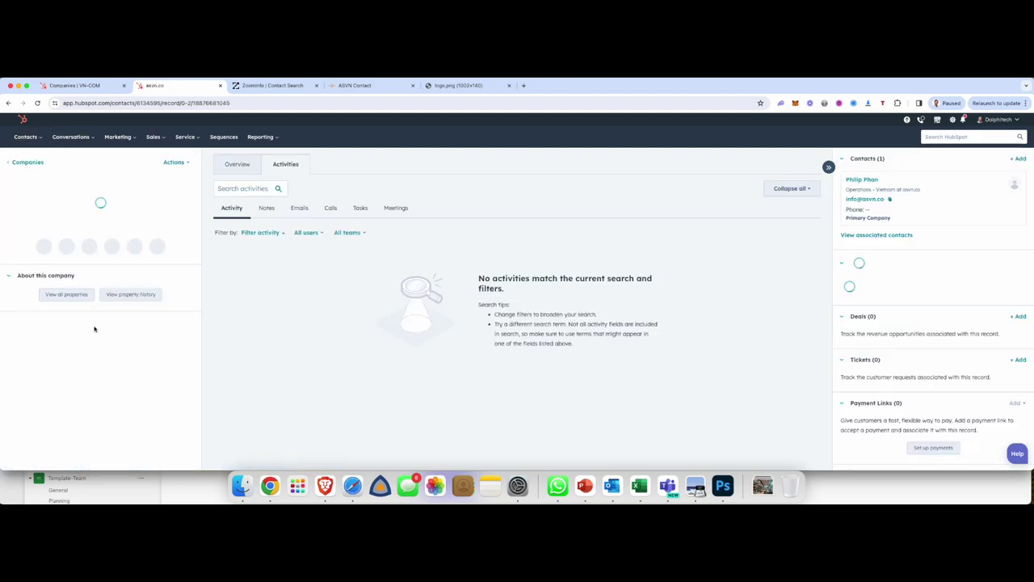
left_click(193, 182)
left_click(354, 86)
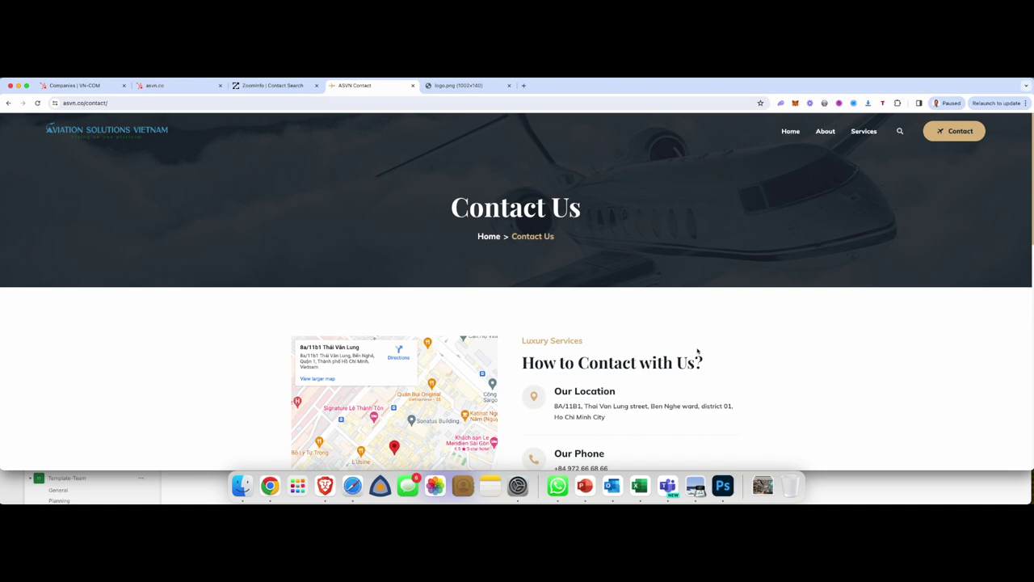
left_click(155, 85)
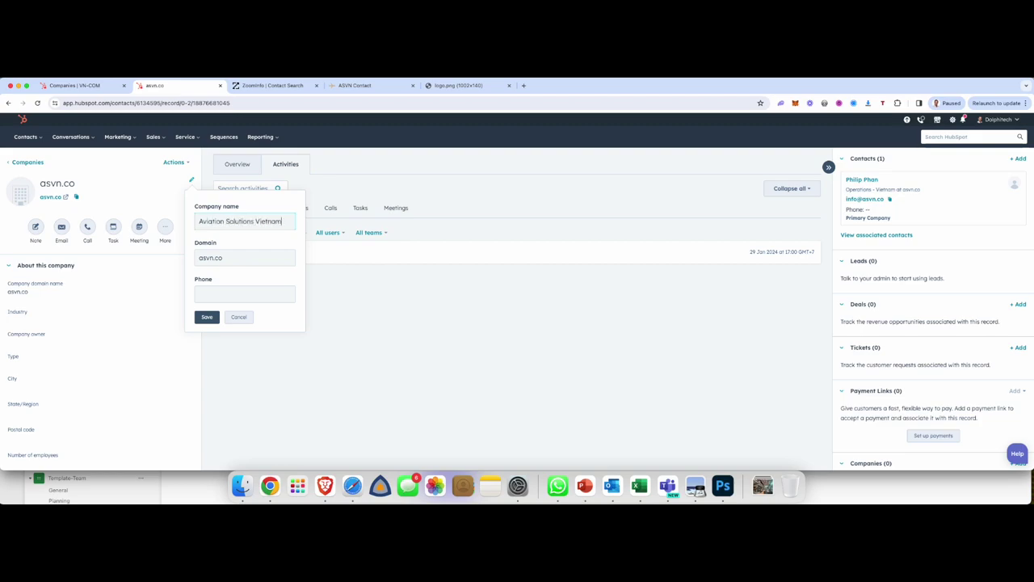
- Copy the phone number from the website and enter it with the Vietnam +84 code, dropping the extra digit
left_click(223, 293)
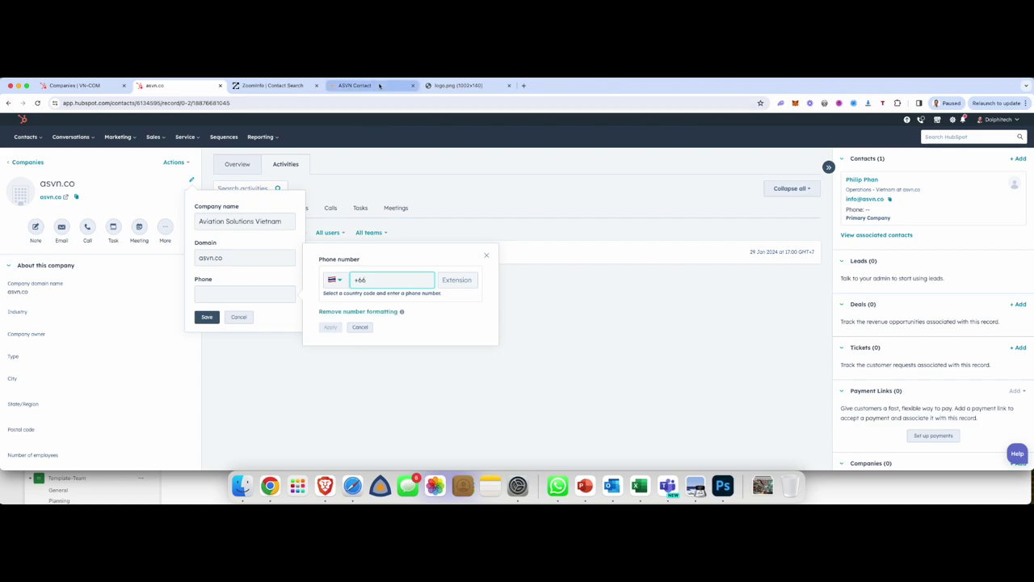
left_click(356, 85)
left_click_drag(635, 401, 695, 398)
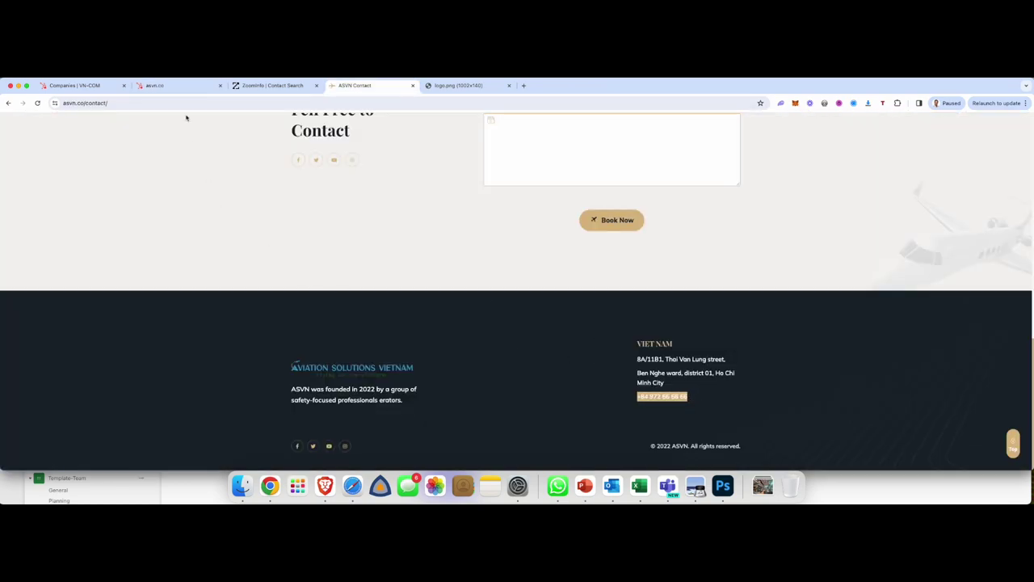
left_click(184, 87)
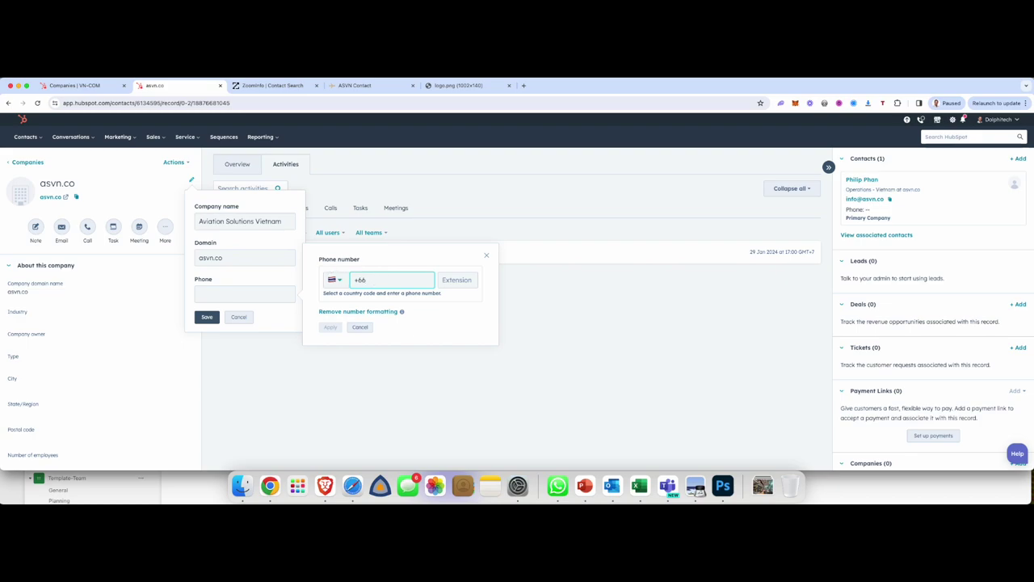
left_click(341, 278)
type("vietna")
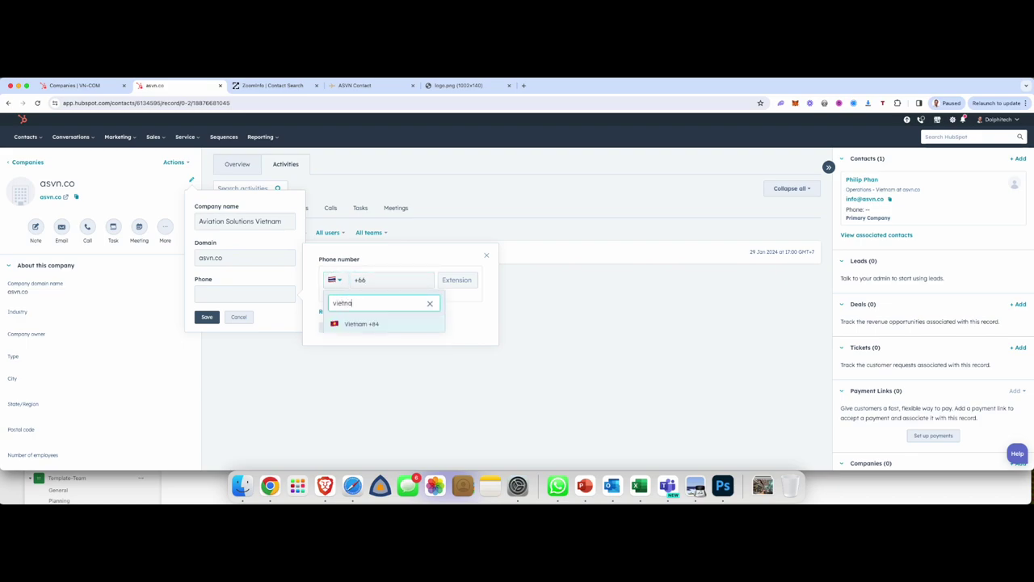
left_click(361, 324)
key("super+v")
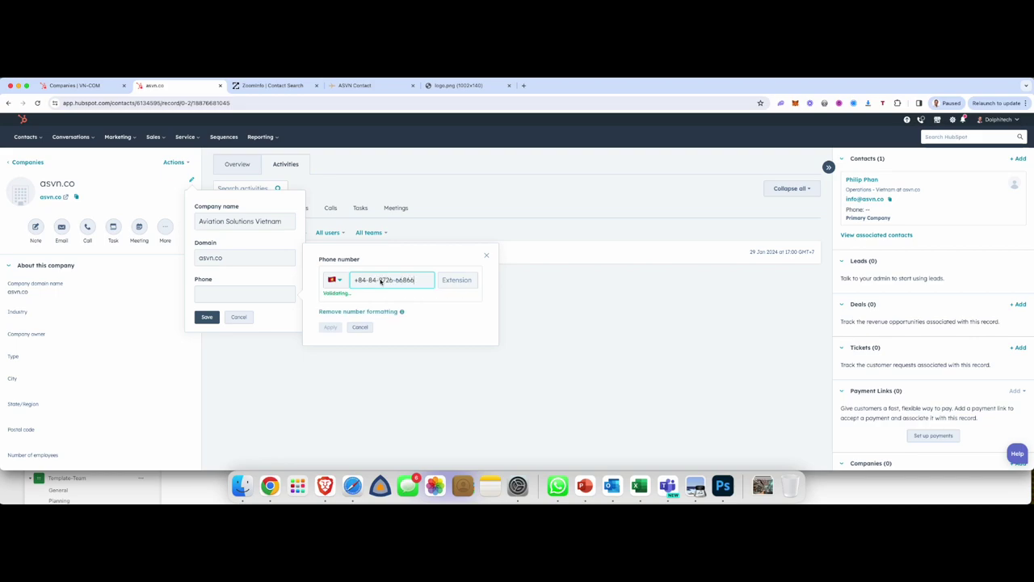
left_click(374, 279)
key("BackSpace")
left_click(331, 328)
- Save the company name and phone, then edit the time zone and save the changed properties
left_click(207, 317)
scroll(53, 339, "down", 3)
left_click(44, 365)
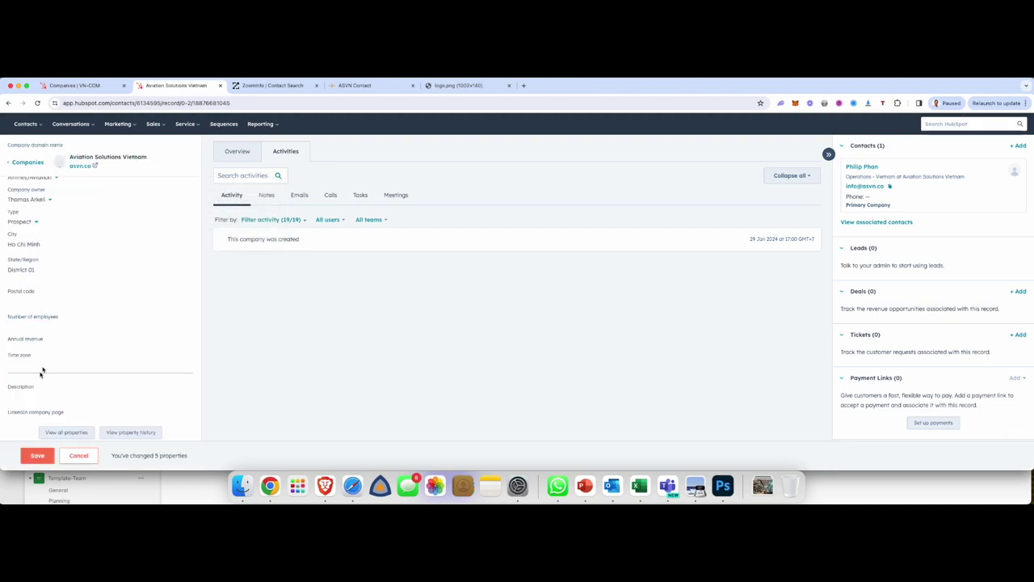
left_click(37, 456)
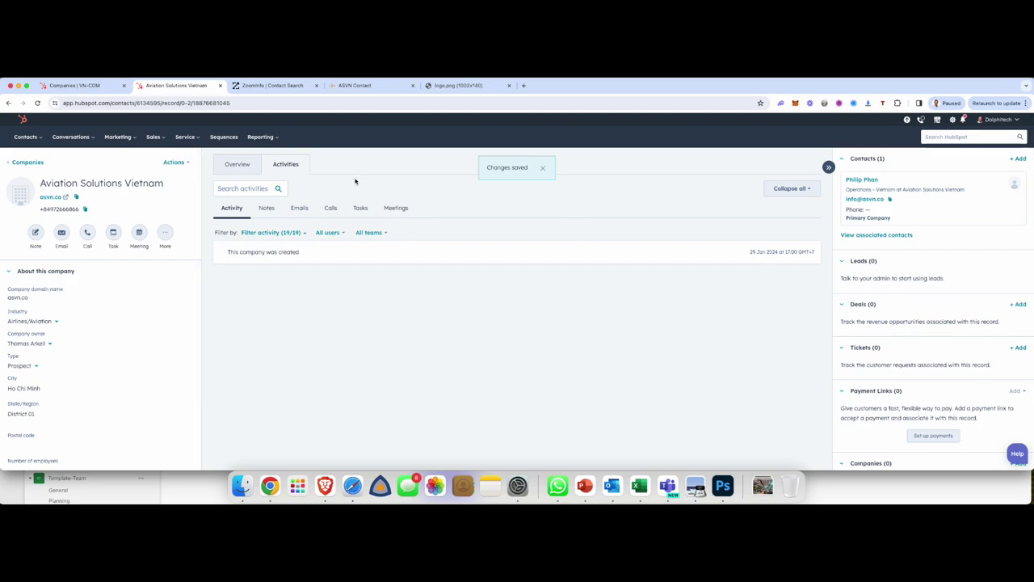
- Upload logo2.png as the Aviation Solutions Vietnam company logo
left_click(20, 194)
left_click(38, 214)
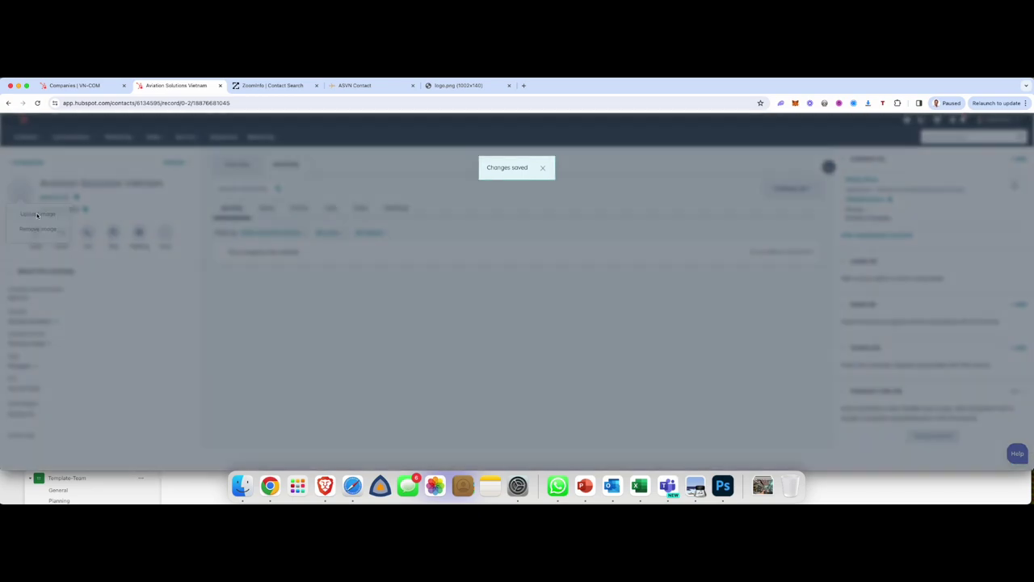
left_click(556, 196)
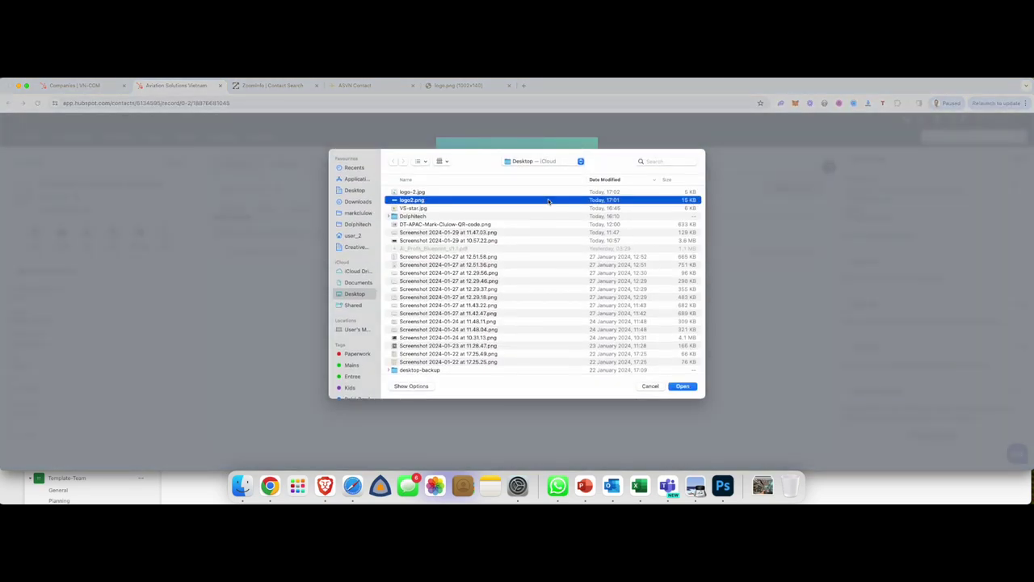
double_click(419, 201)
left_click(474, 244)
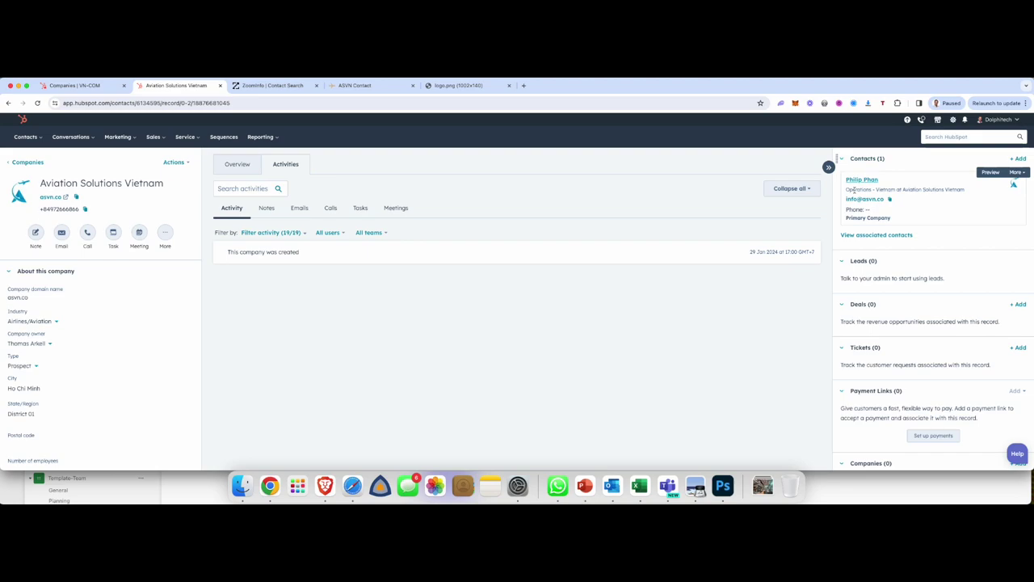
left_click(1015, 305)
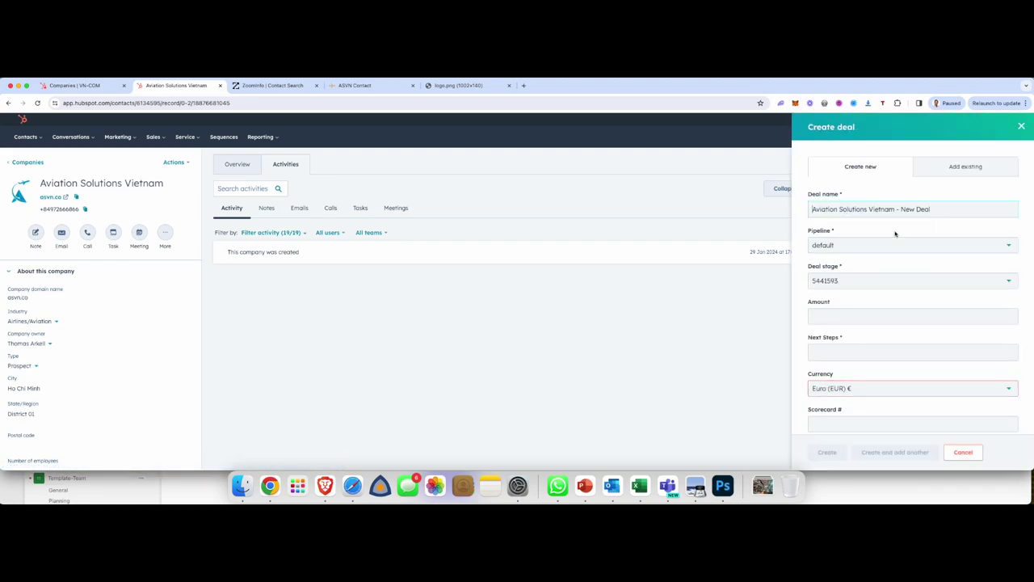
- Put the deal in the Partner Pipeline at the Qualify stage
left_click(862, 246)
left_click(868, 304)
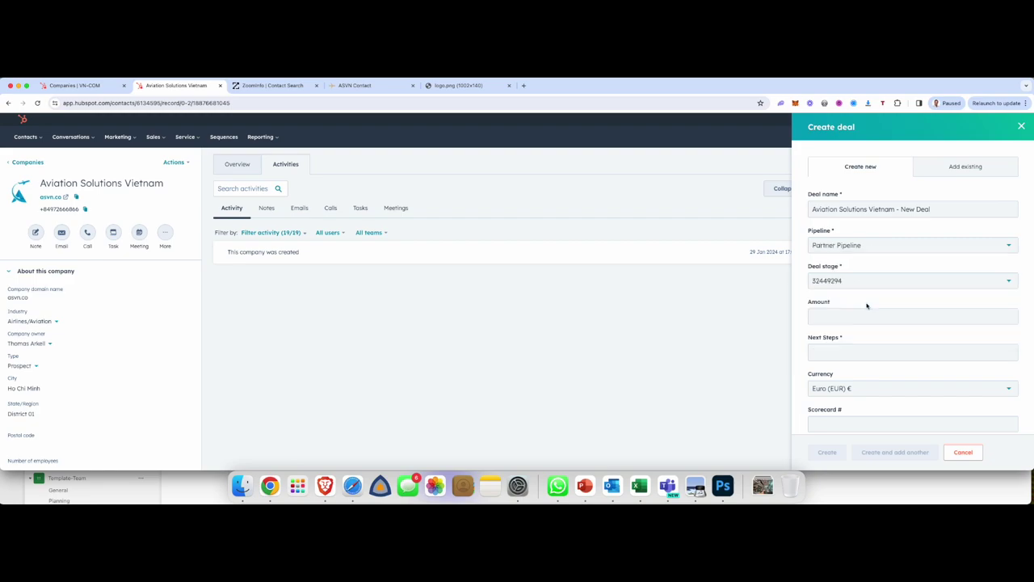
left_click(868, 282)
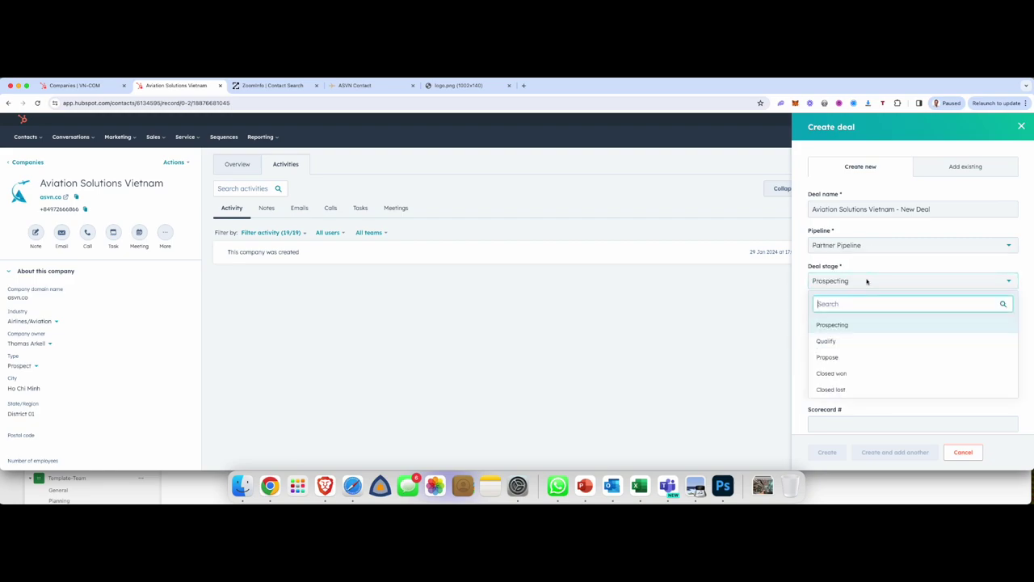
left_click(861, 341)
left_click(863, 322)
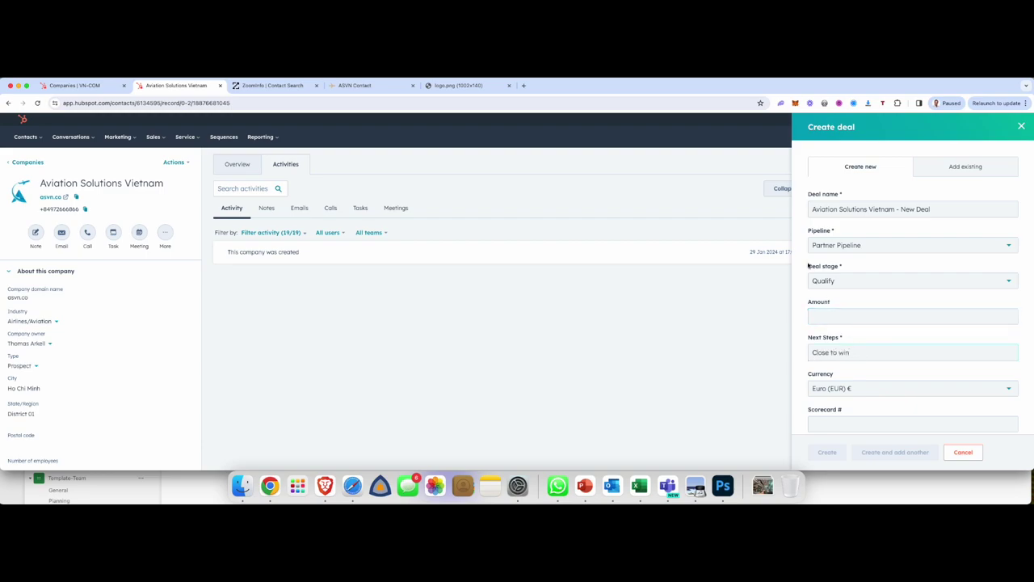
- Set the deal currency to US Dollar and the region to APAC
scroll(911, 323, "down", 4)
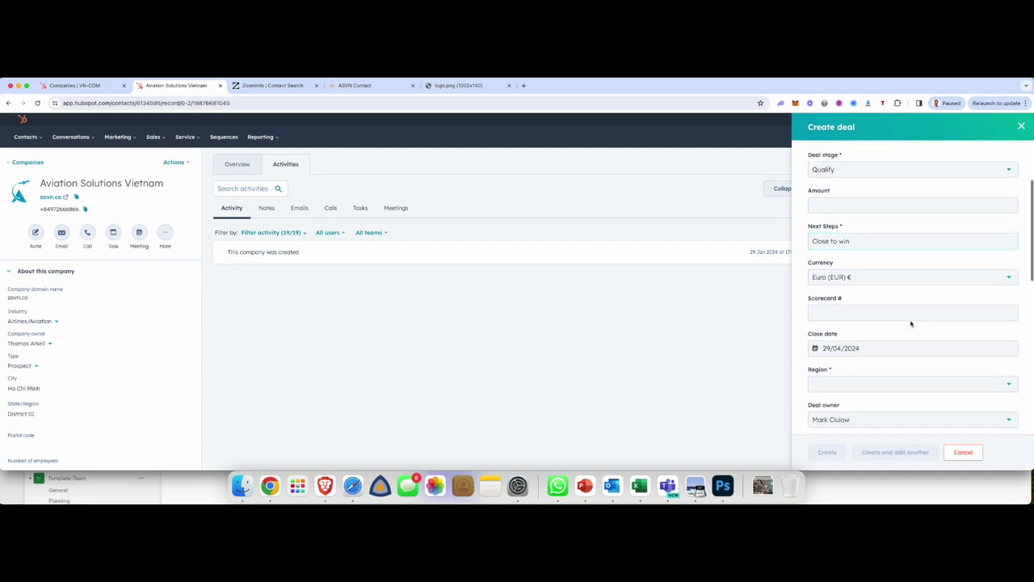
left_click(874, 248)
left_click(860, 302)
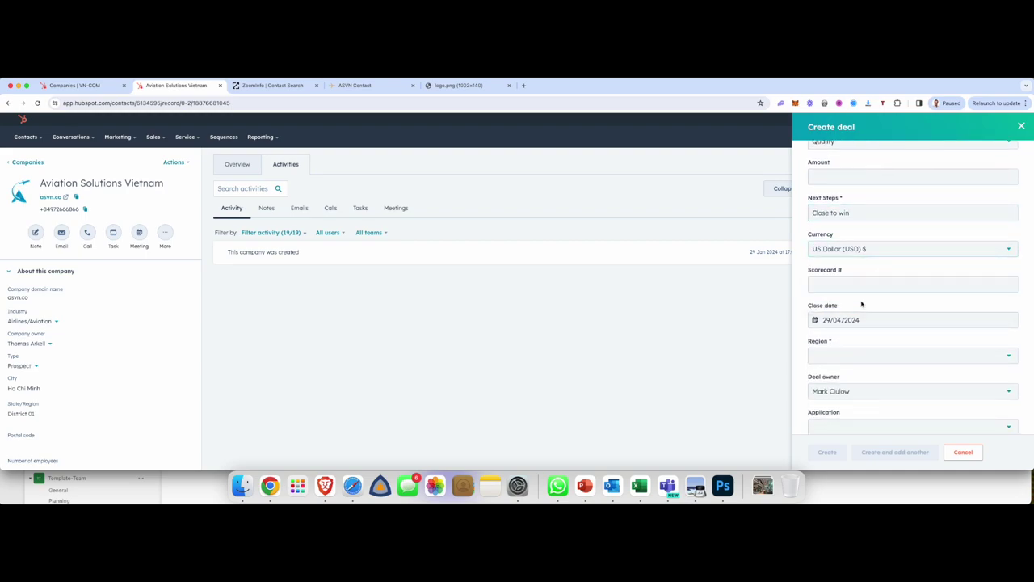
left_click(845, 286)
left_click(847, 356)
left_click(824, 425)
- Set application CFRP in service, position Competing, contact role Technical and purchase reason Expansion
scroll(886, 337, "down", 2)
left_click(889, 262)
left_click(849, 369)
left_click(889, 297)
left_click(833, 336)
left_click(849, 335)
left_click(852, 380)
left_click(852, 367)
left_click(852, 437)
- Enter 1 for # TRM and choose Standard as the software license
scroll(852, 364, "down", 3)
left_click(830, 290)
type("1")
key("Tab")
type("Stand")
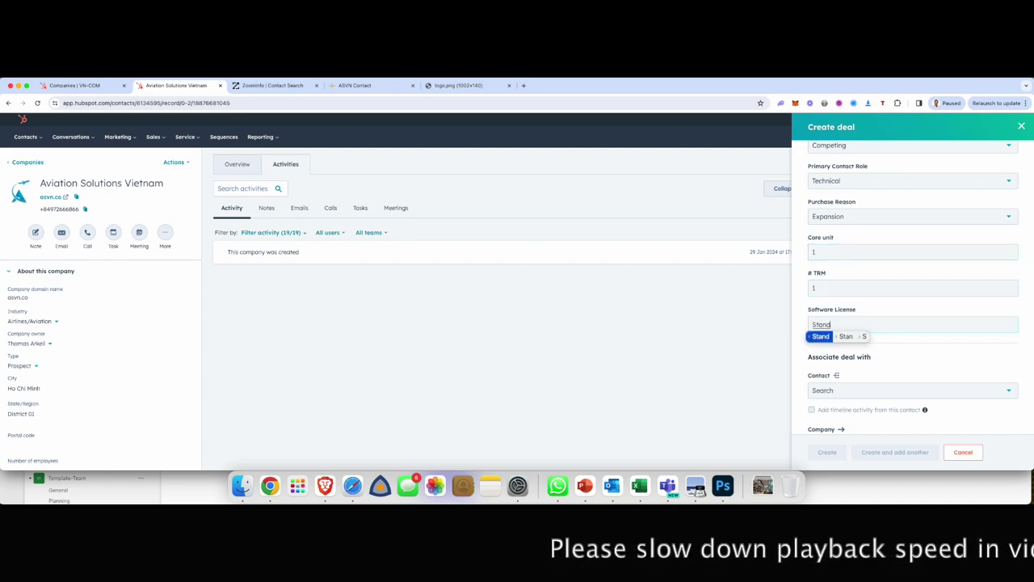
left_click(905, 338)
scroll(857, 342, "down", 2)
- Associate the deal with the company's contact, found by a name search
left_click(856, 299)
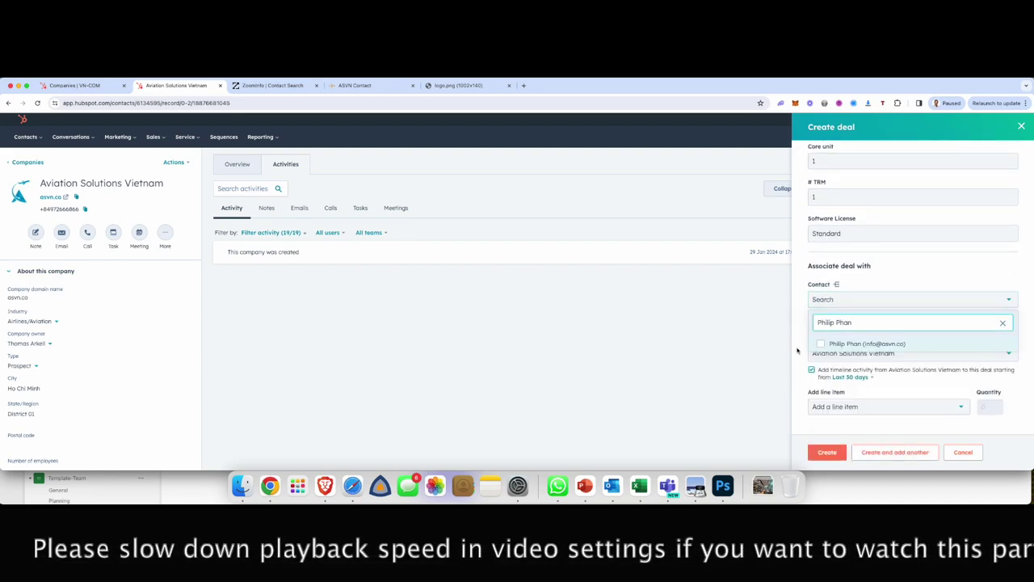
left_click(856, 344)
- Add line items DC2 core unit, TRM-AFx-3.5MHz (8mm aqualene) and Shipping (max 2 units)
left_click(883, 406)
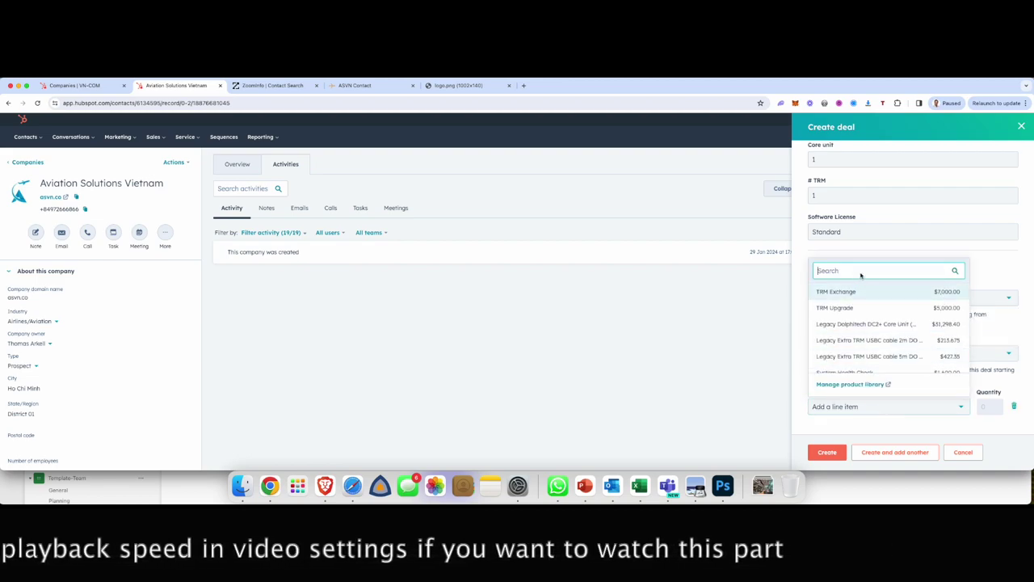
type("DC2")
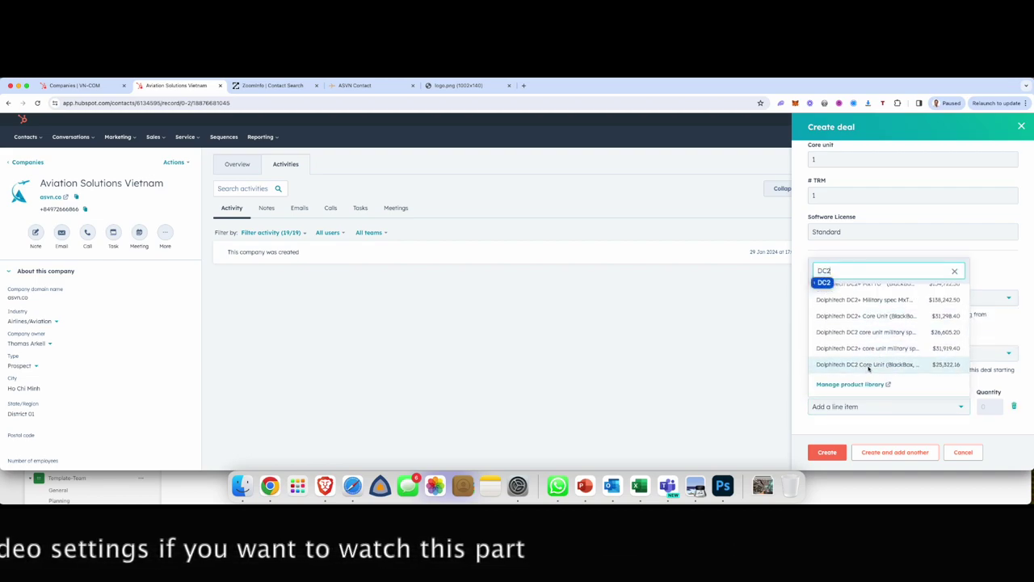
left_click(869, 356)
left_click(864, 336)
type("TR")
left_click(856, 340)
left_click(839, 414)
type("shipping")
left_click(873, 370)
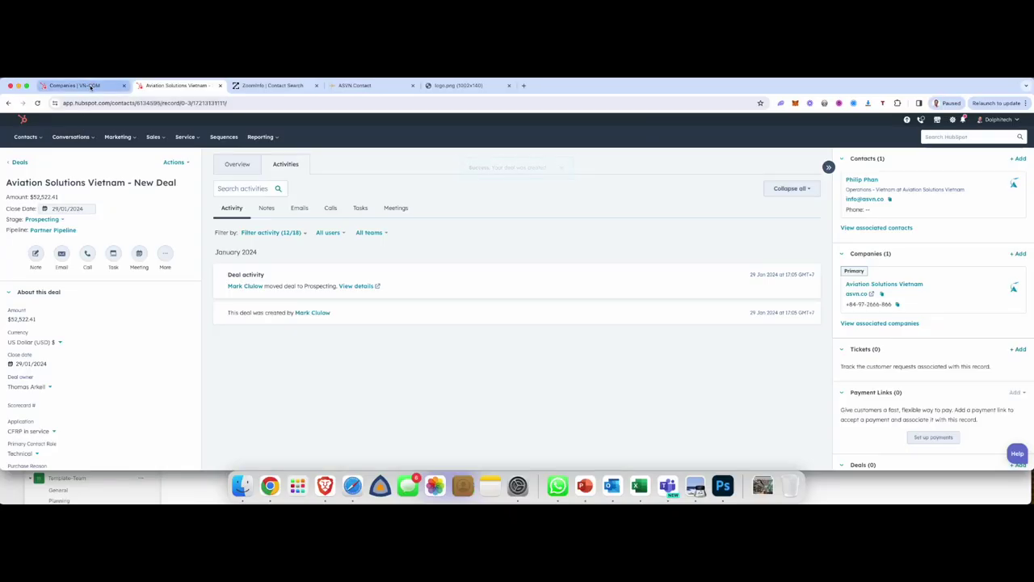
- Switch to the Companies | VN-COM browser tab
left_click(89, 86)
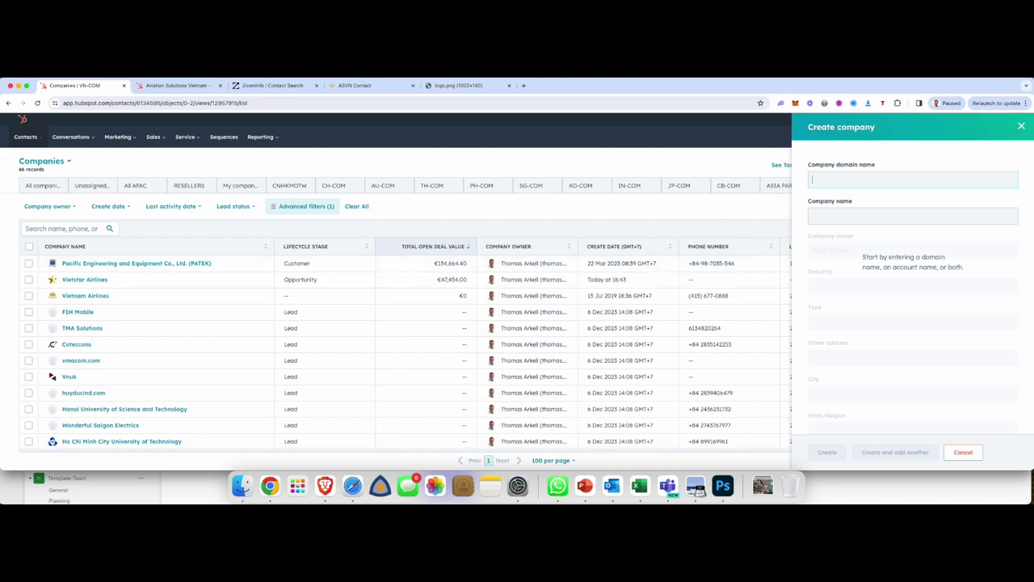
- Close the Create company panel, reload the VN-COM list and sort it by total open deal value
left_click(1021, 126)
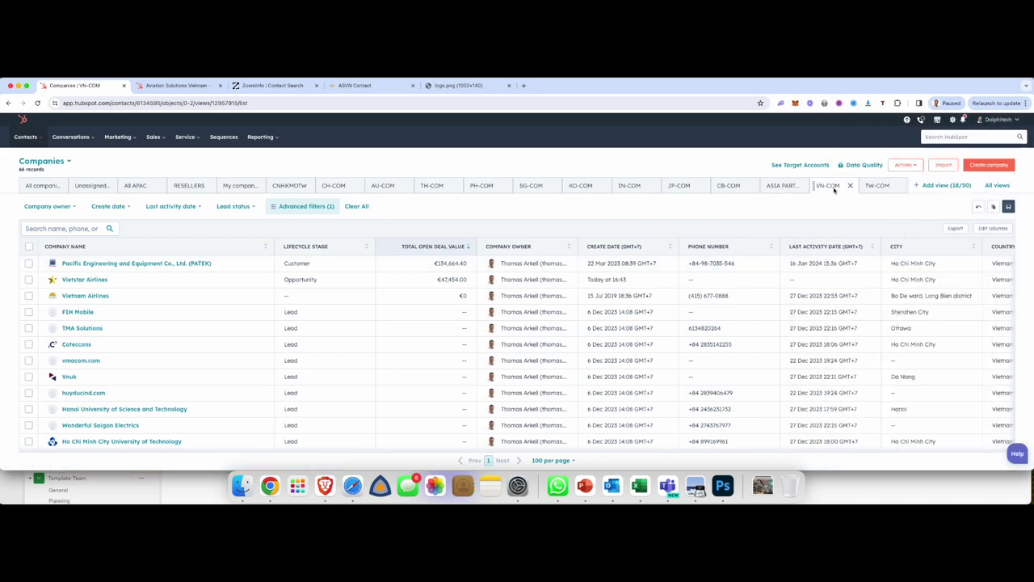
left_click(162, 102)
key("Return")
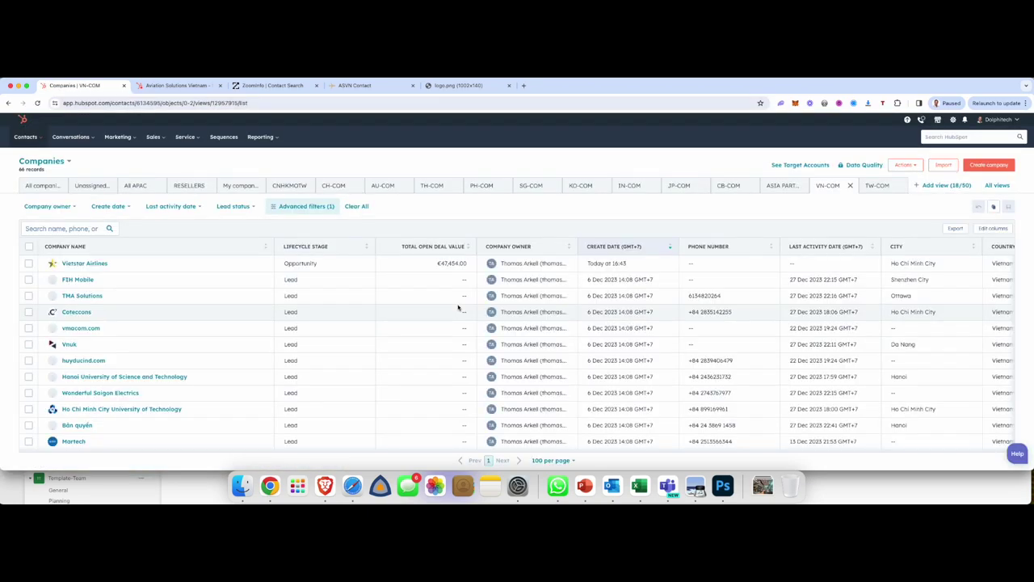
left_click(449, 249)
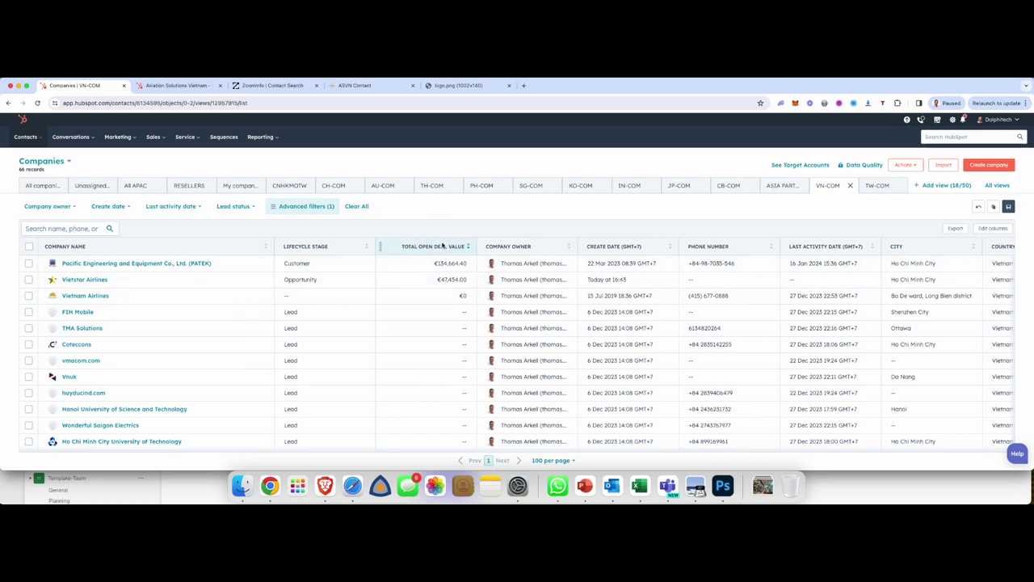
left_click(442, 246)
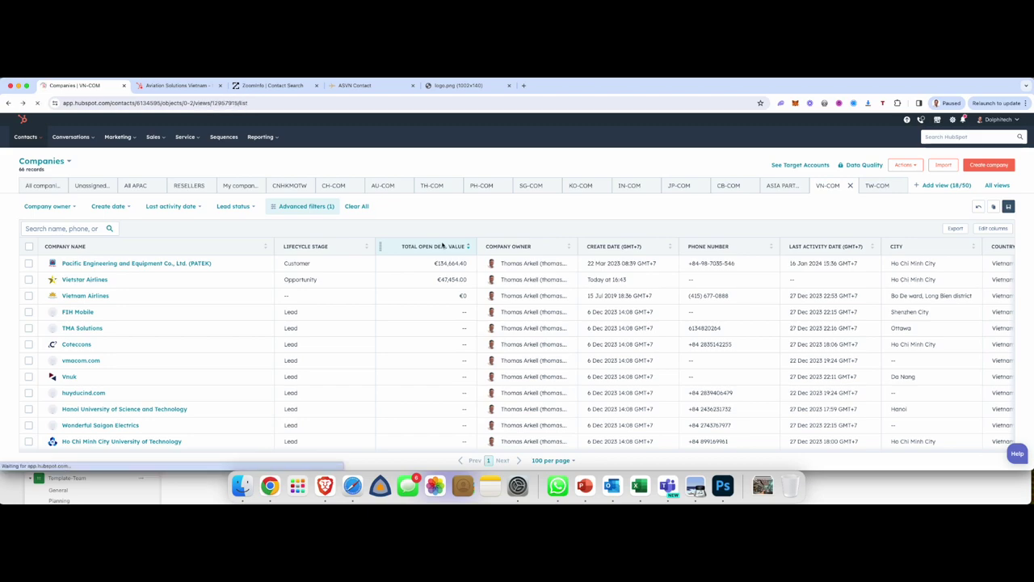
left_click(171, 86)
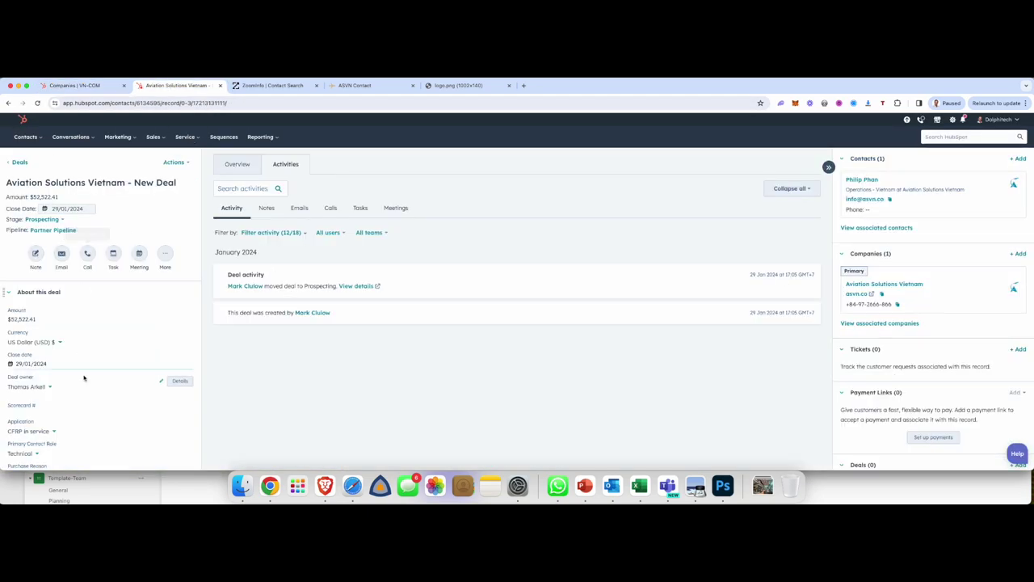
- Open the associated Aviation Solutions Vietnam company and set its Country/Region to Vietnam
left_click(868, 285)
scroll(81, 364, "down", 4)
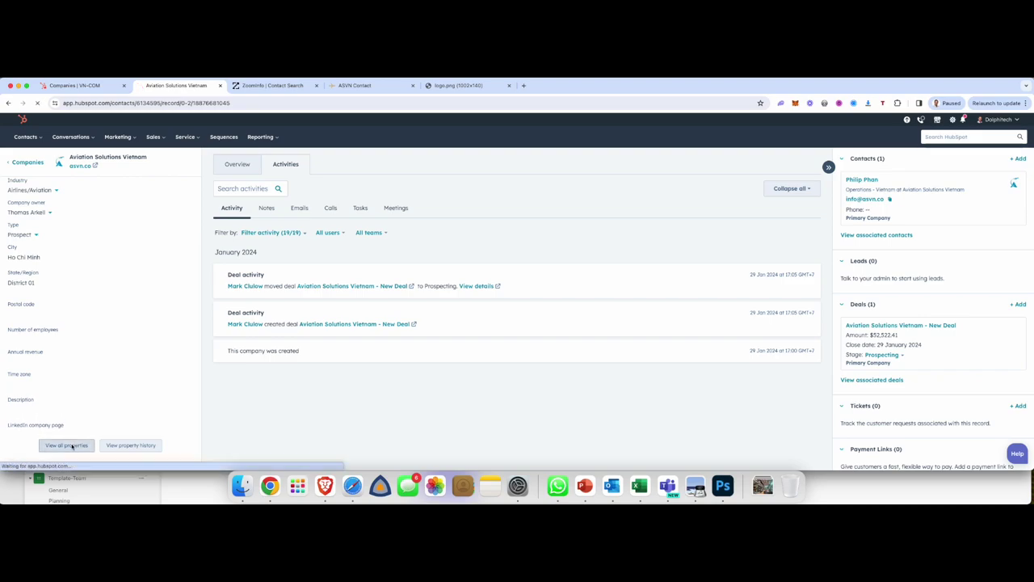
left_click(73, 444)
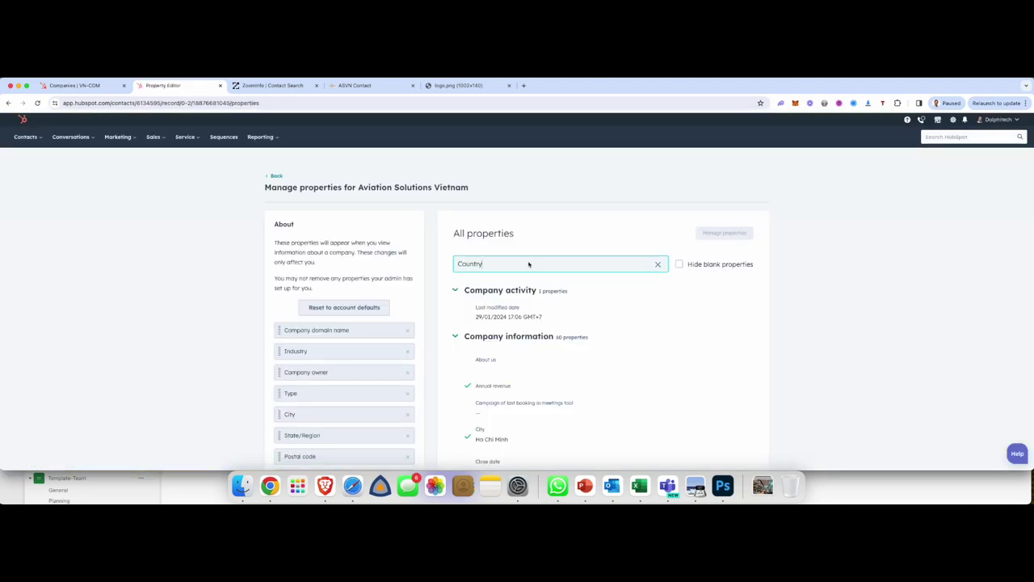
left_click(514, 320)
type("V")
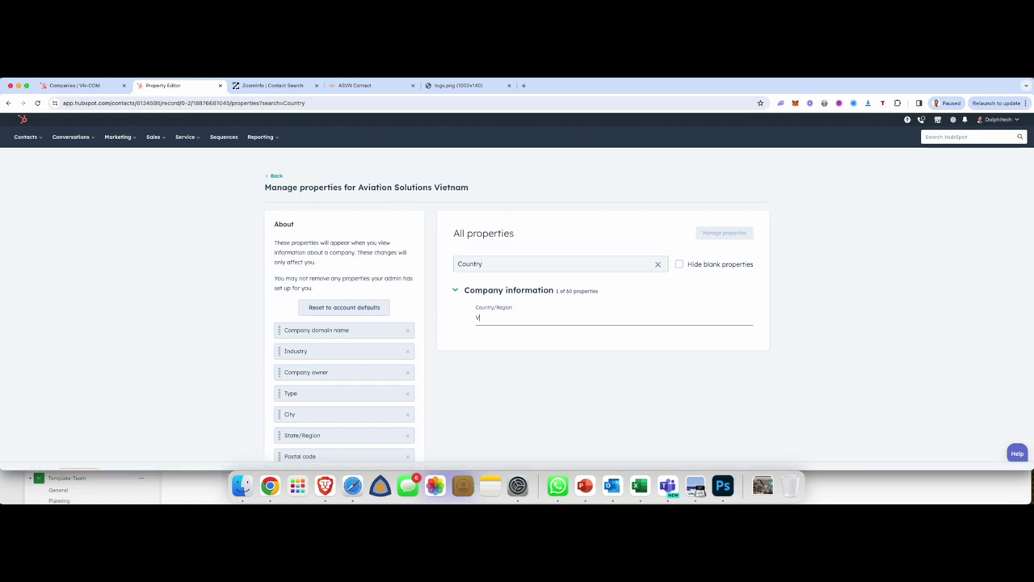
type("ietnam")
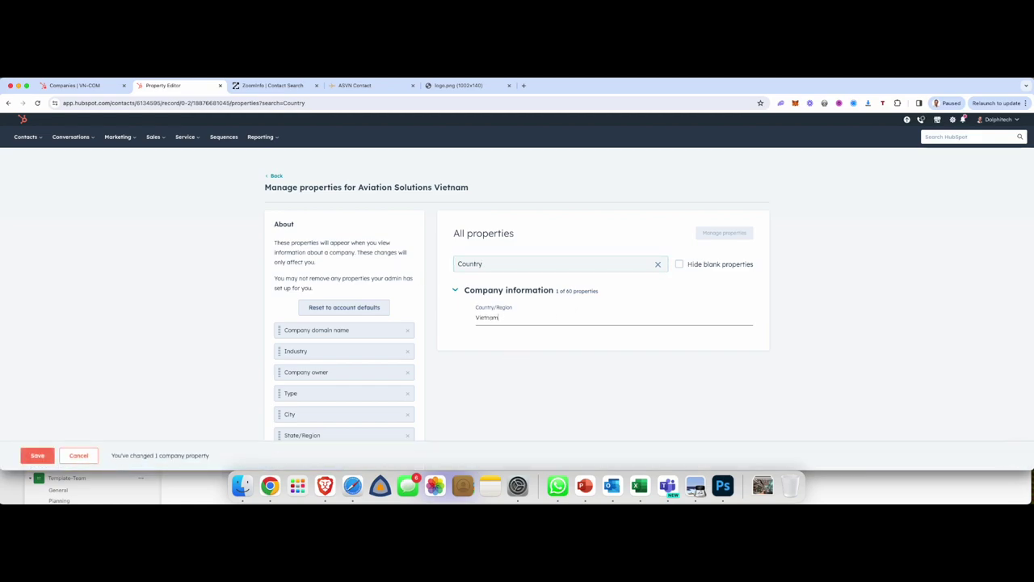
left_click(38, 456)
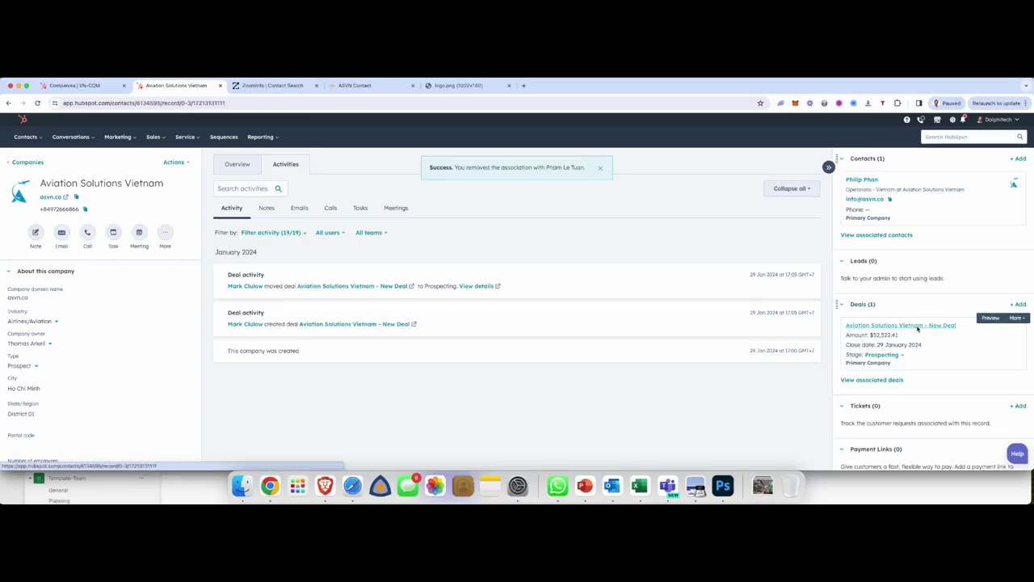
- Open the Aviation Solutions Vietnam - New Deal and associate the PATEK sales director contact
left_click(917, 327)
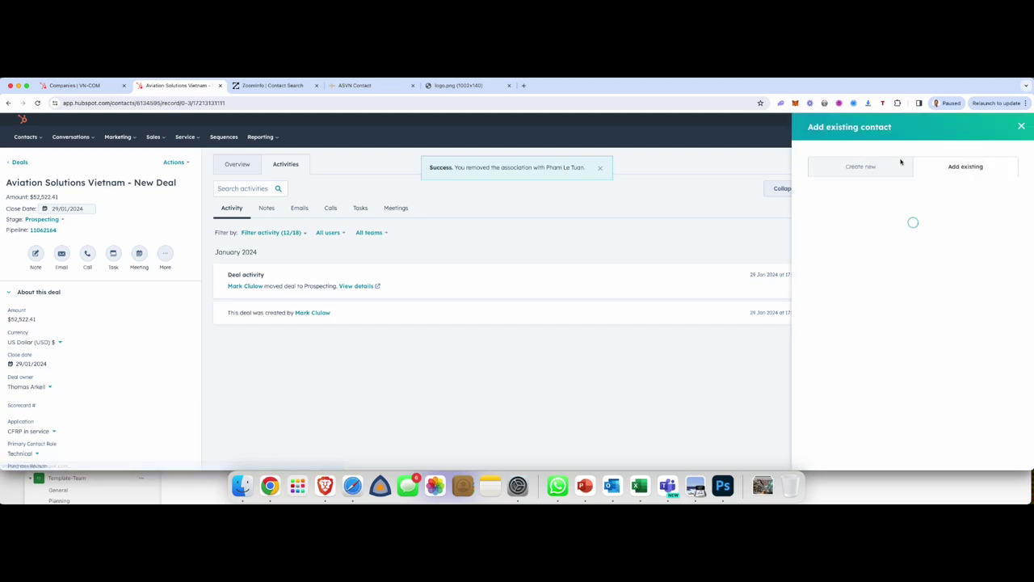
type("tuan ph")
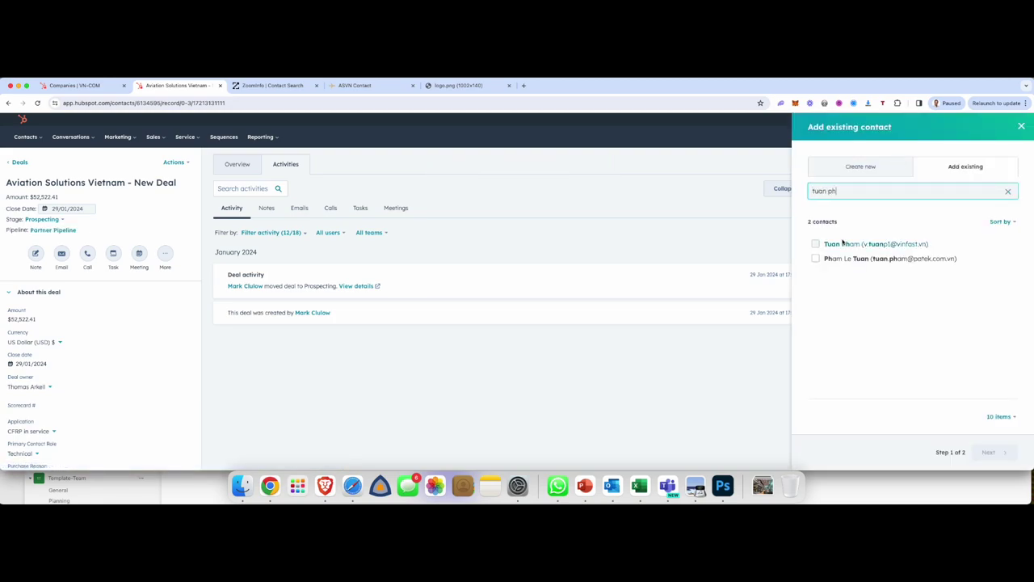
left_click(815, 259)
left_click(989, 452)
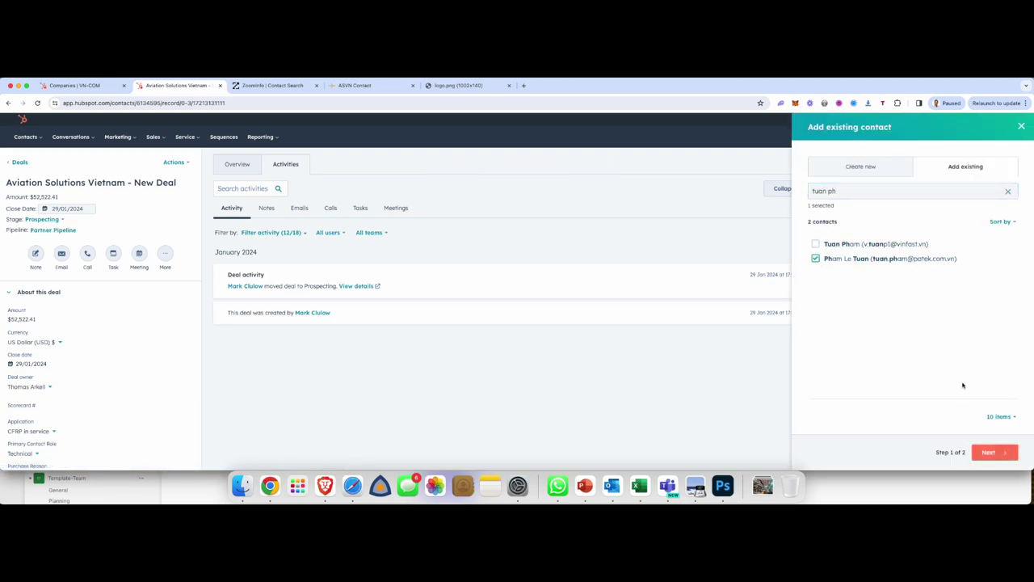
- Associate the PATEK company with the Aviation Solutions Vietnam deal
left_click(1019, 316)
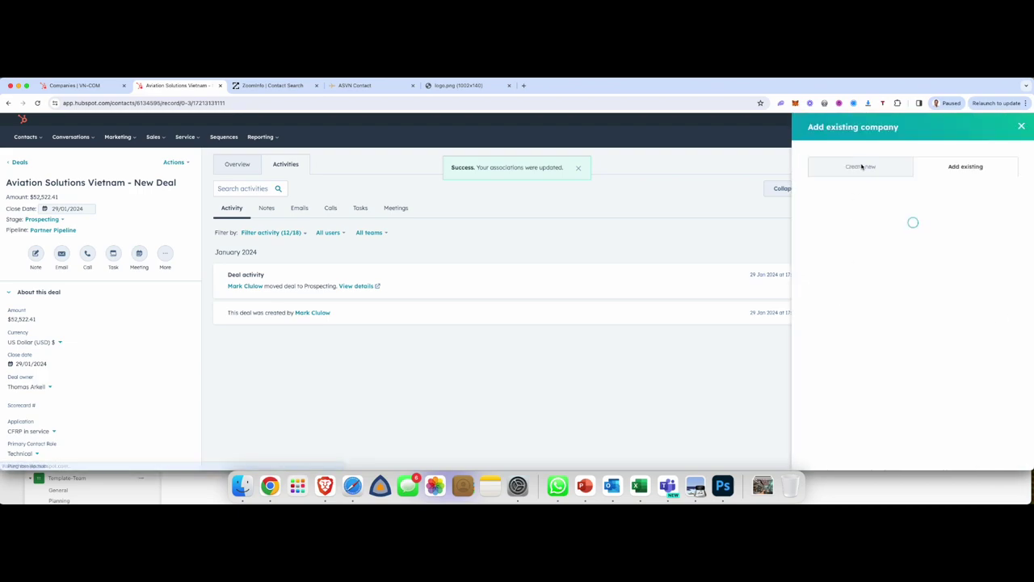
type("Patek")
left_click(815, 245)
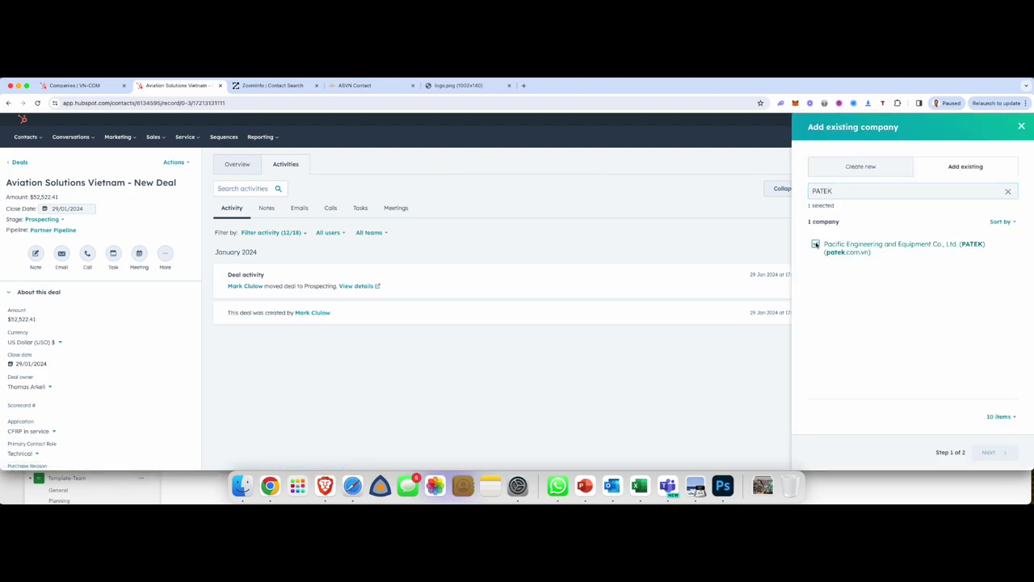
left_click(988, 452)
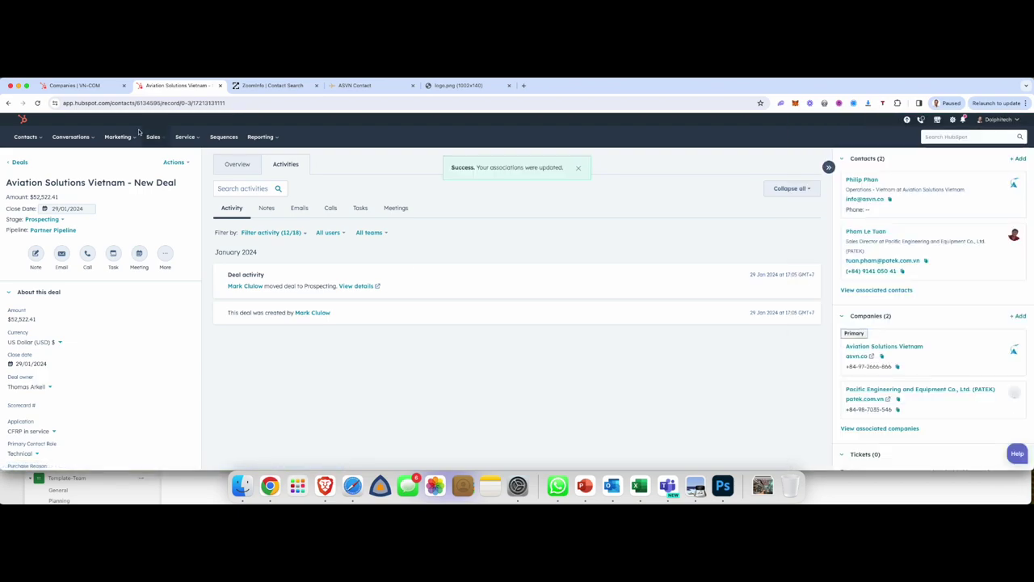
right_click(9, 103)
- Return via browser history to Vietstar Airlines and open its New Deal record
left_click(45, 232)
right_click(9, 104)
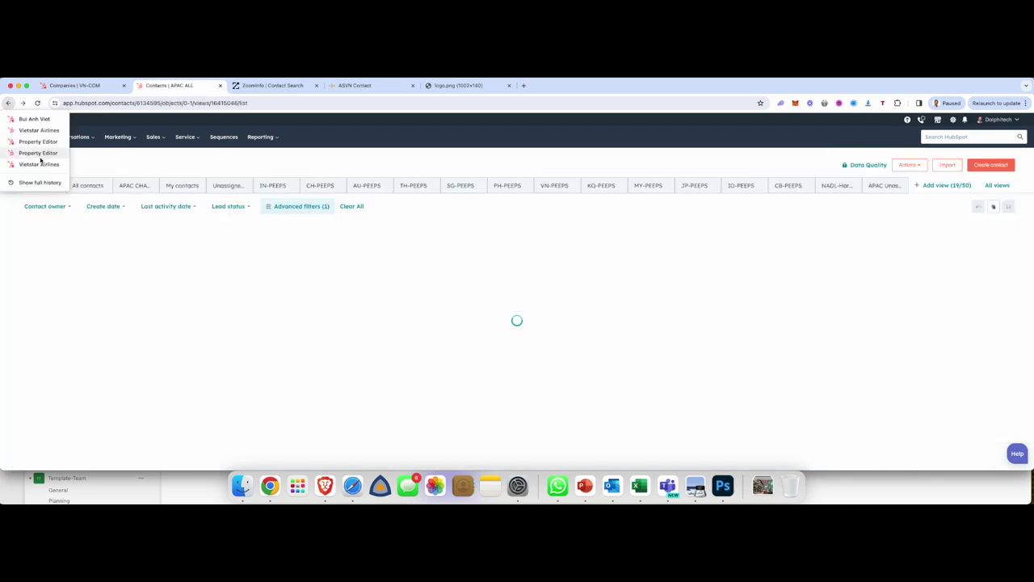
left_click(37, 164)
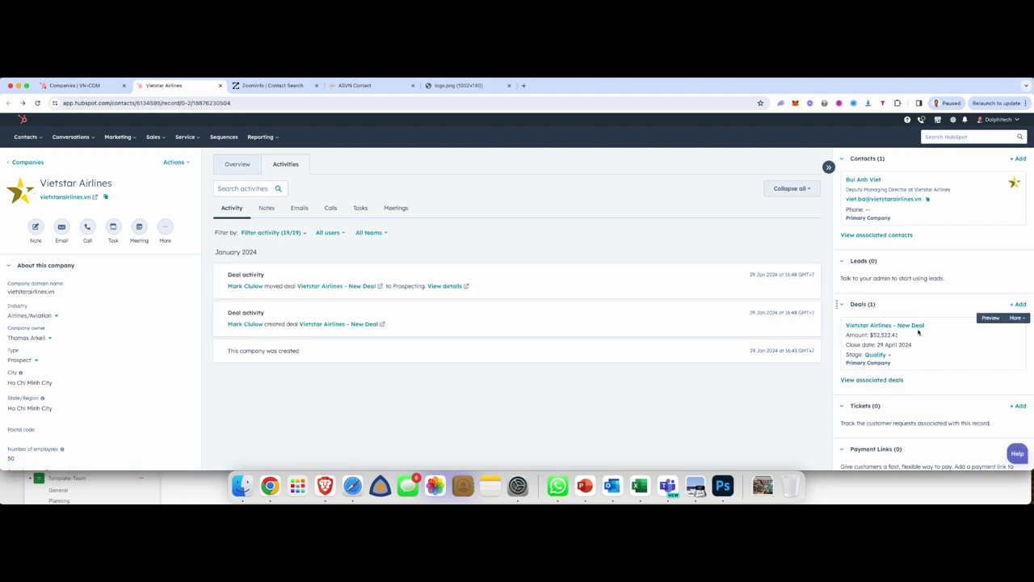
left_click(919, 324)
- Search for and associate the PATEK sales director contact with the Vietstar Airlines deal
left_click(1018, 159)
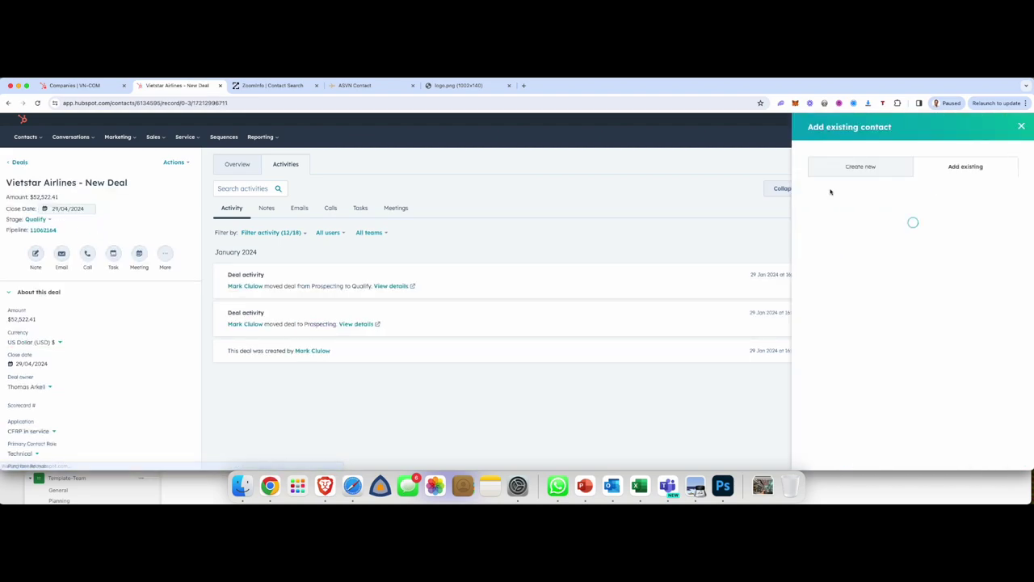
left_click(950, 191)
type("tuan ph")
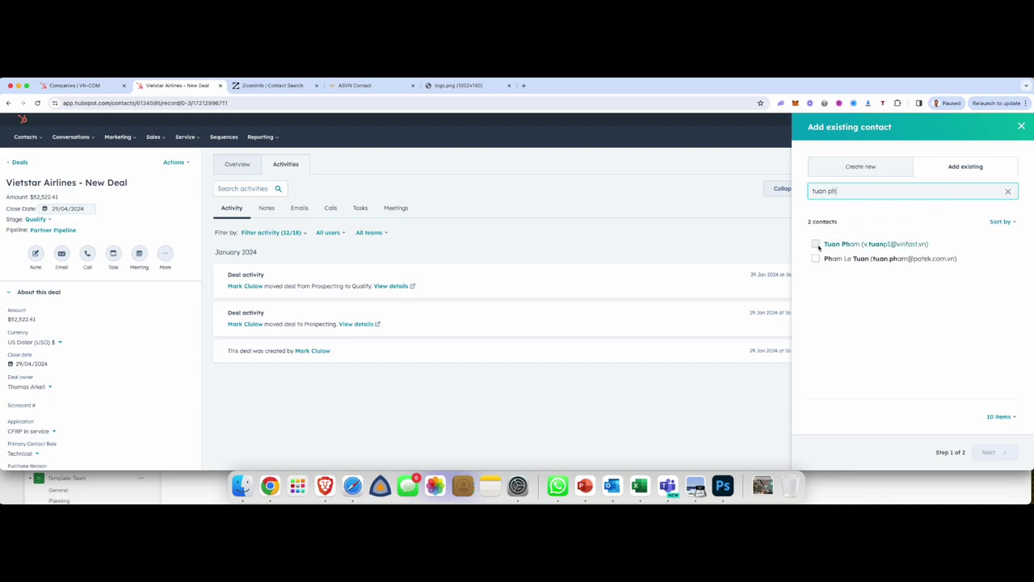
left_click(816, 244)
left_click(816, 244)
left_click(815, 259)
left_click(993, 453)
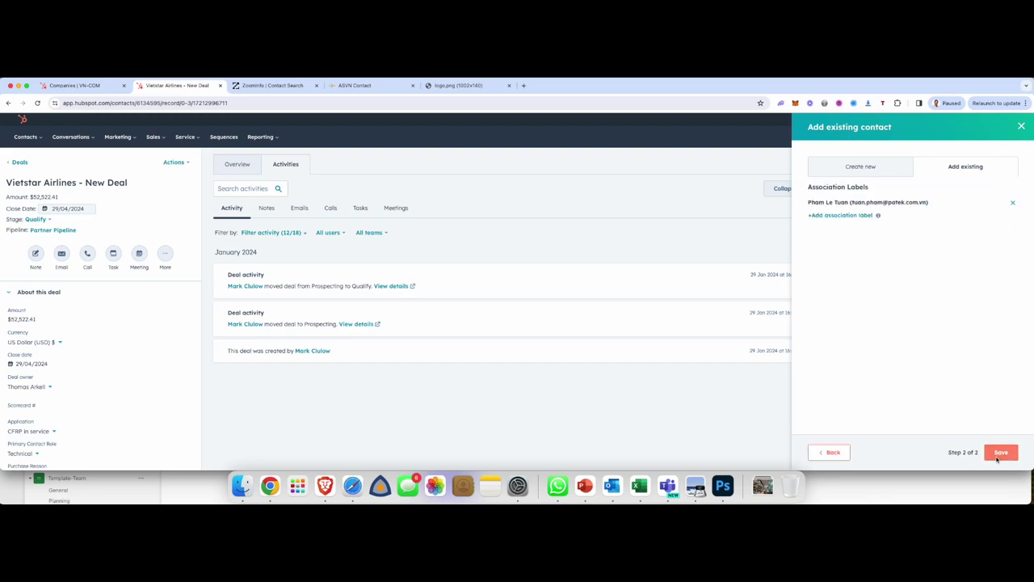
left_click(1001, 453)
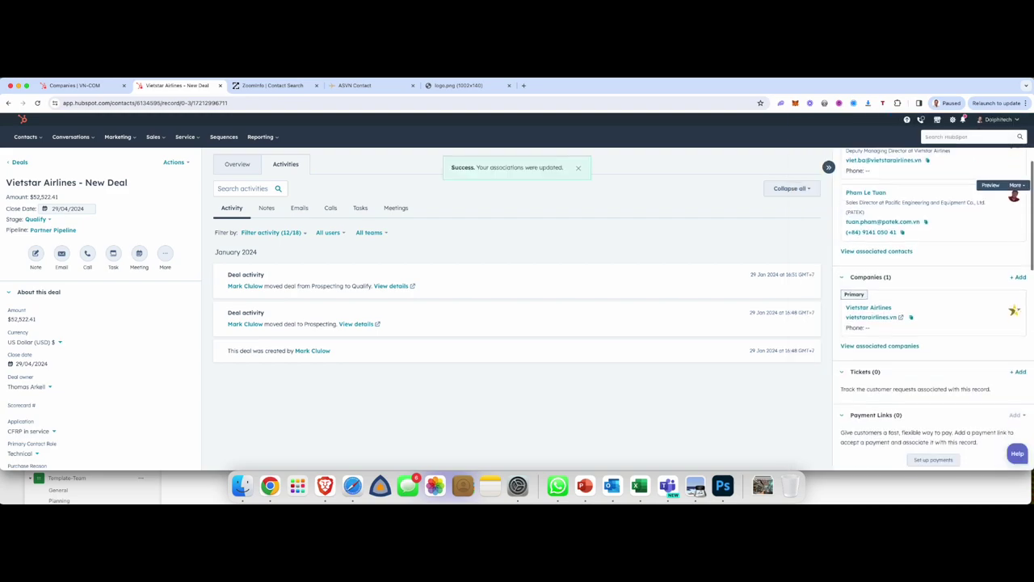
left_click(1018, 277)
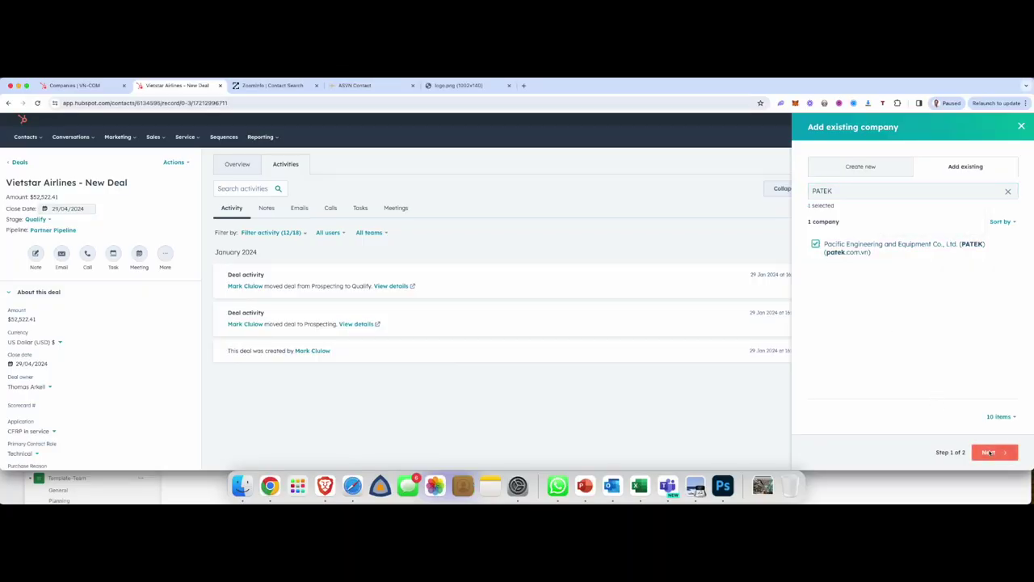
- Save PATEK as a company on the Vietstar deal, then open PATEK's record to view all its deals
left_click(989, 453)
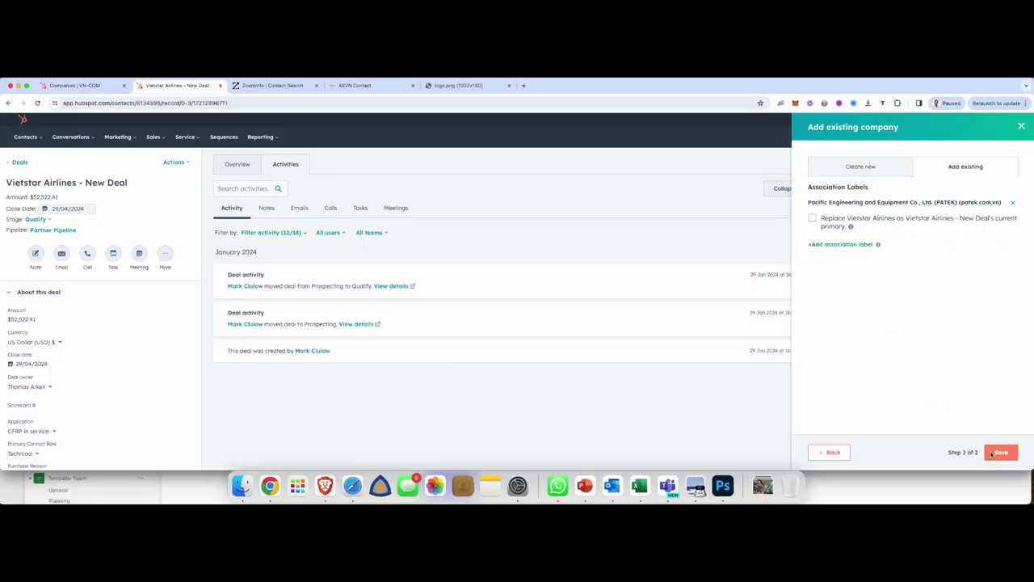
left_click(1002, 453)
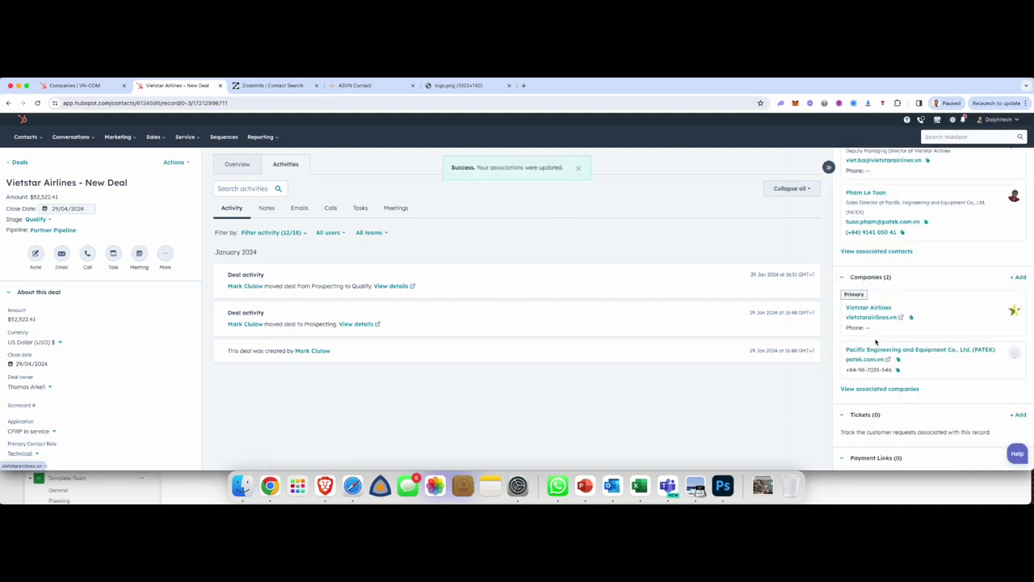
left_click(897, 352)
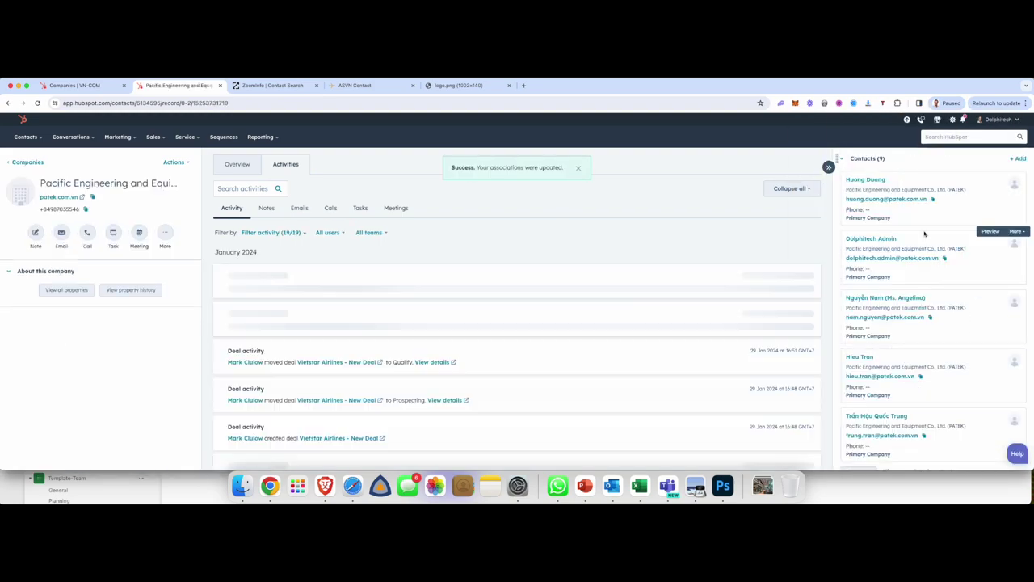
scroll(926, 233, "down", 5)
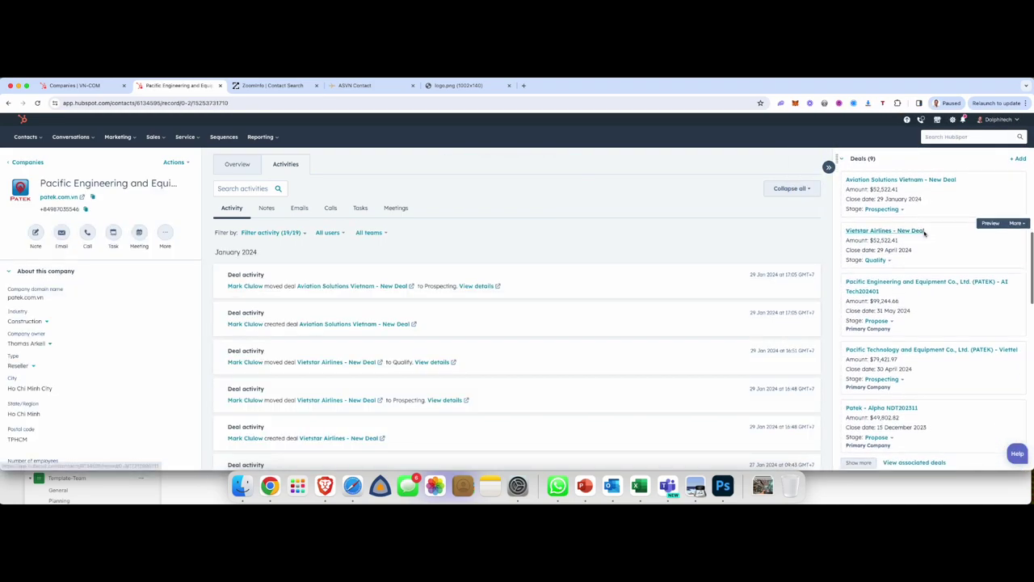
scroll(934, 269, "down", 4)
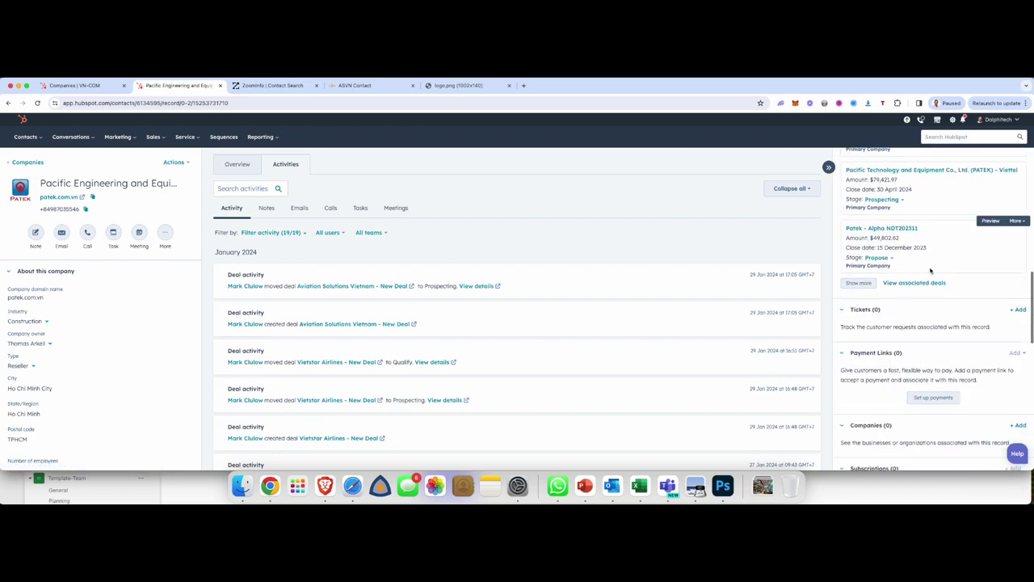
left_click(916, 282)
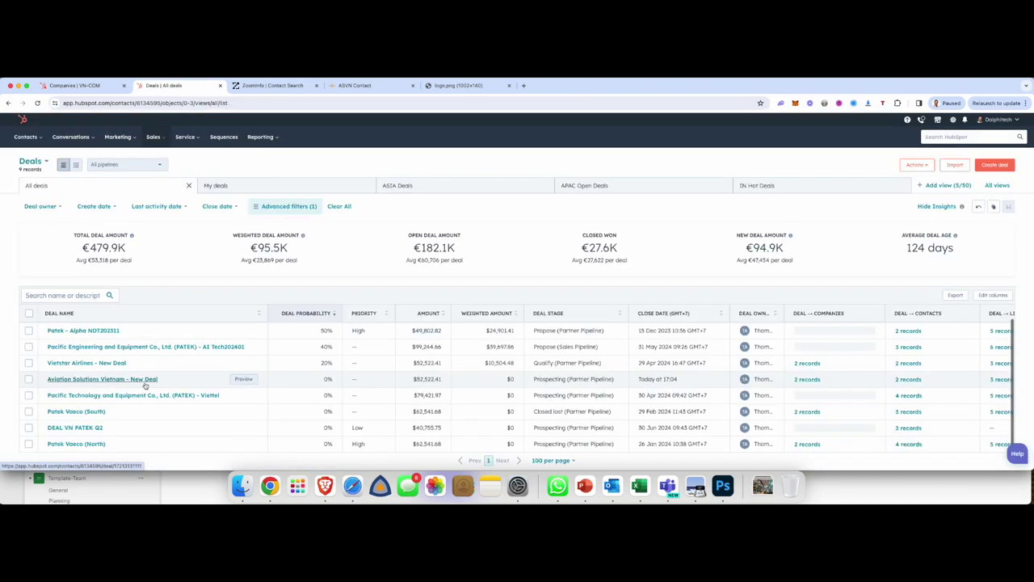
- Change the Aviation Solutions Vietnam deal's stage to Qualify and reload the VN-COM companies list
scroll(134, 439, "up", 1)
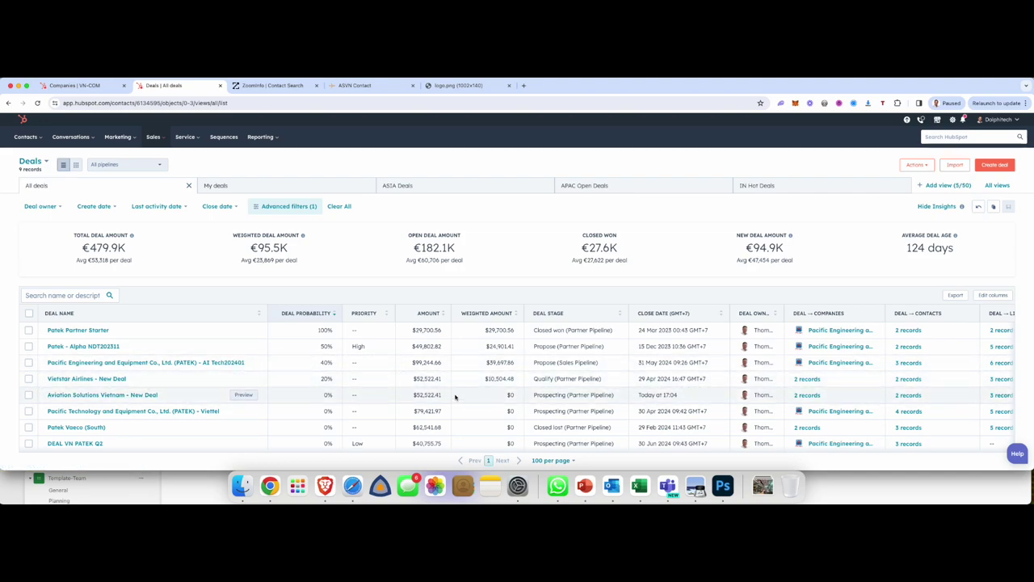
left_click_drag(411, 377, 440, 396)
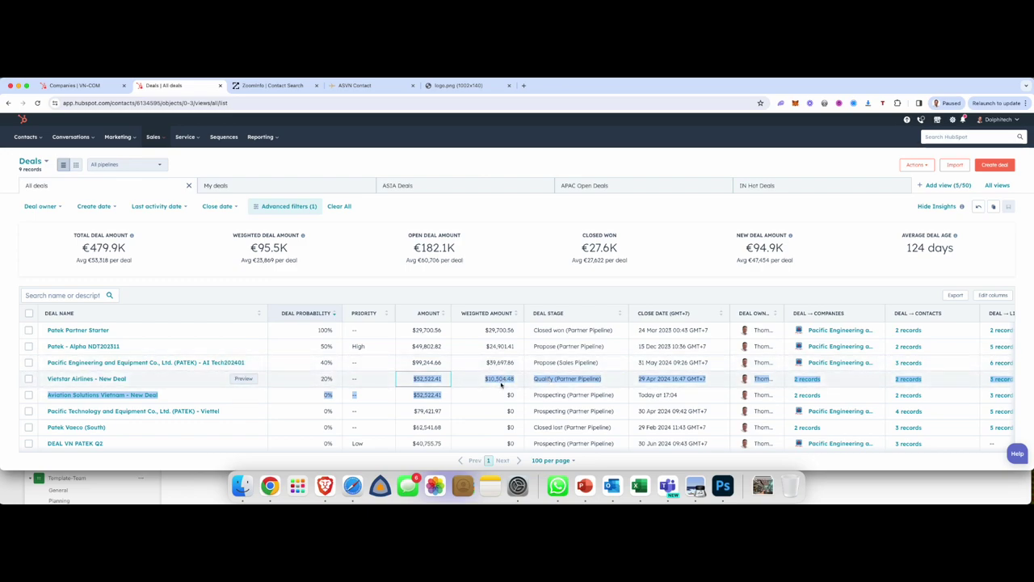
left_click(536, 395)
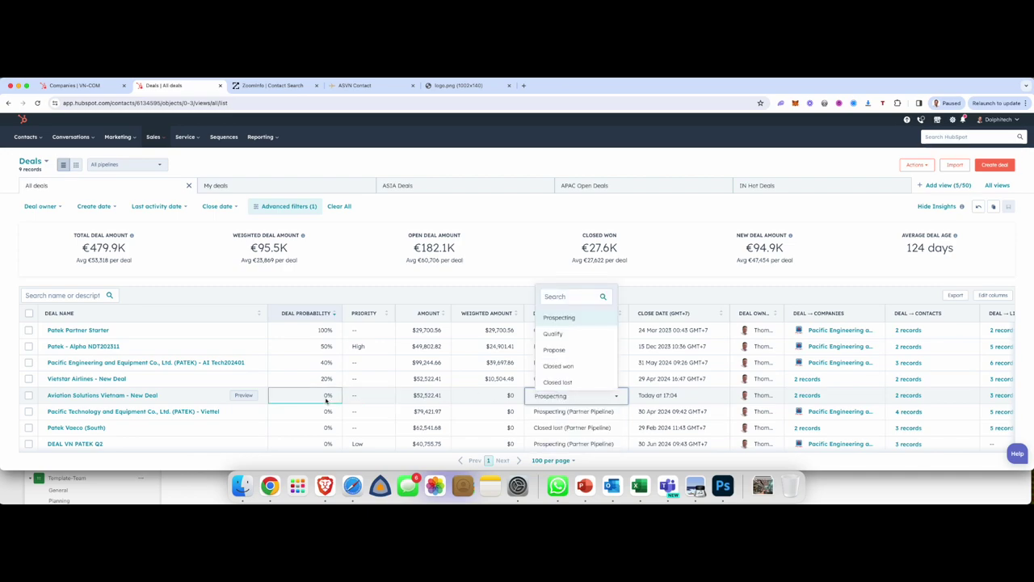
left_click(575, 333)
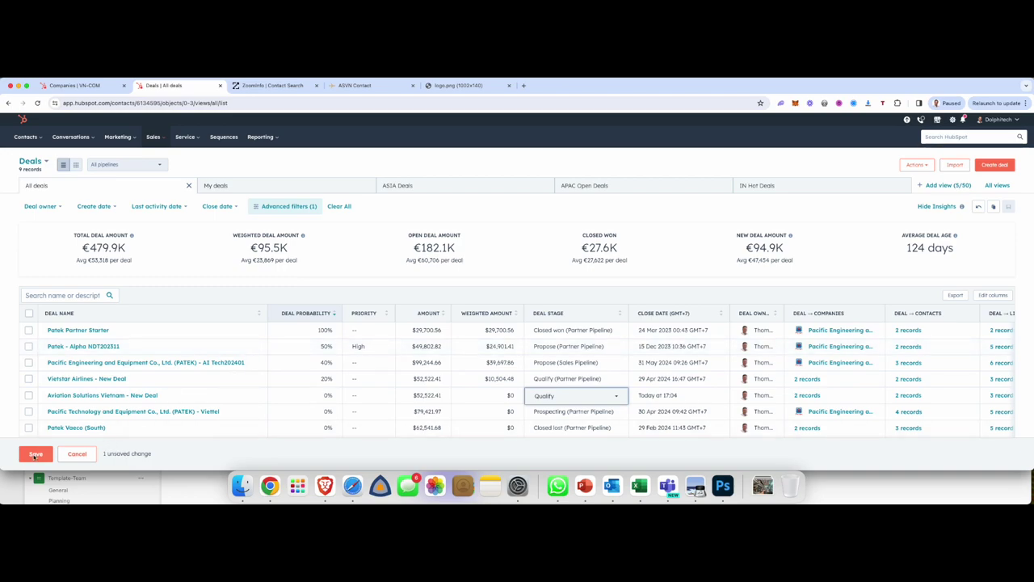
left_click(90, 85)
left_click(37, 103)
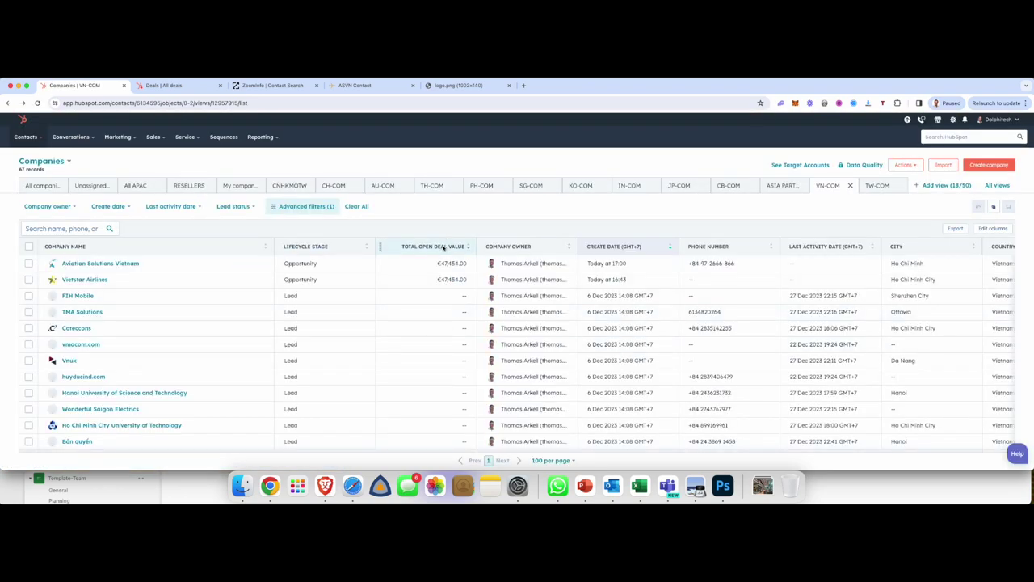
- Sort VN-COM companies by total open deal value and open the Hanoi University of Science and Technology record
left_click(442, 246)
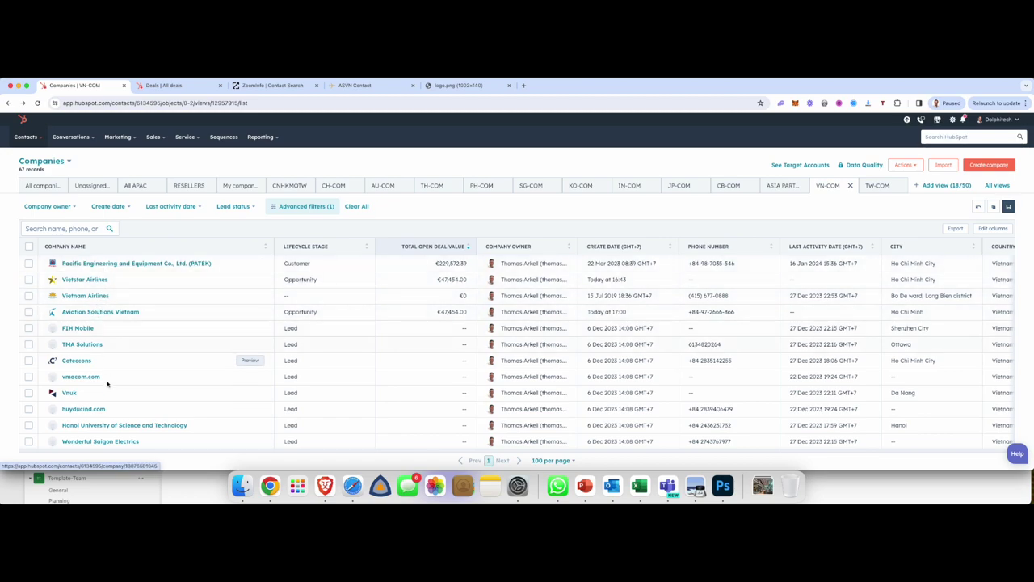
scroll(173, 414, "down", 1)
scroll(173, 413, "down", 3)
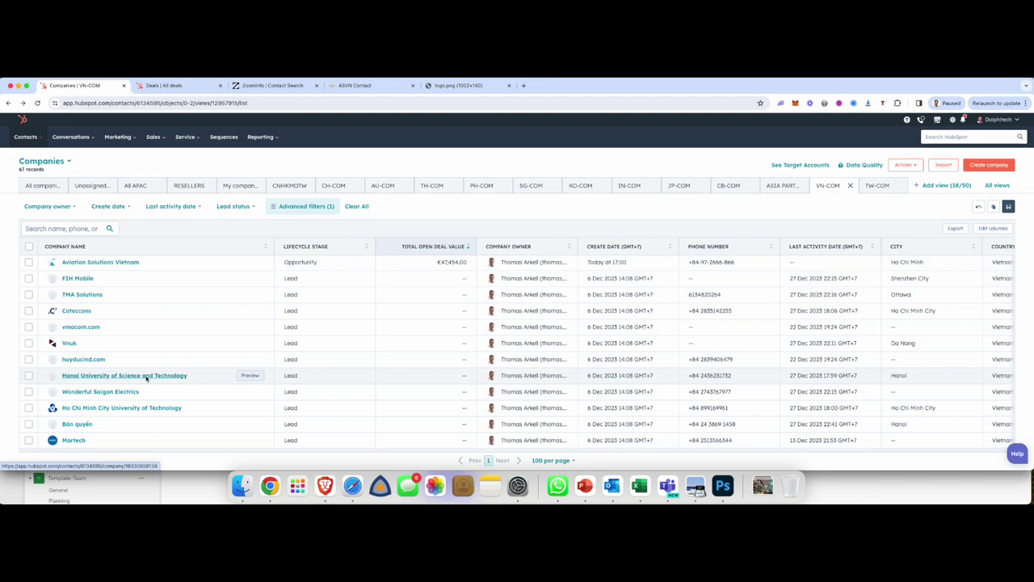
left_click(147, 377)
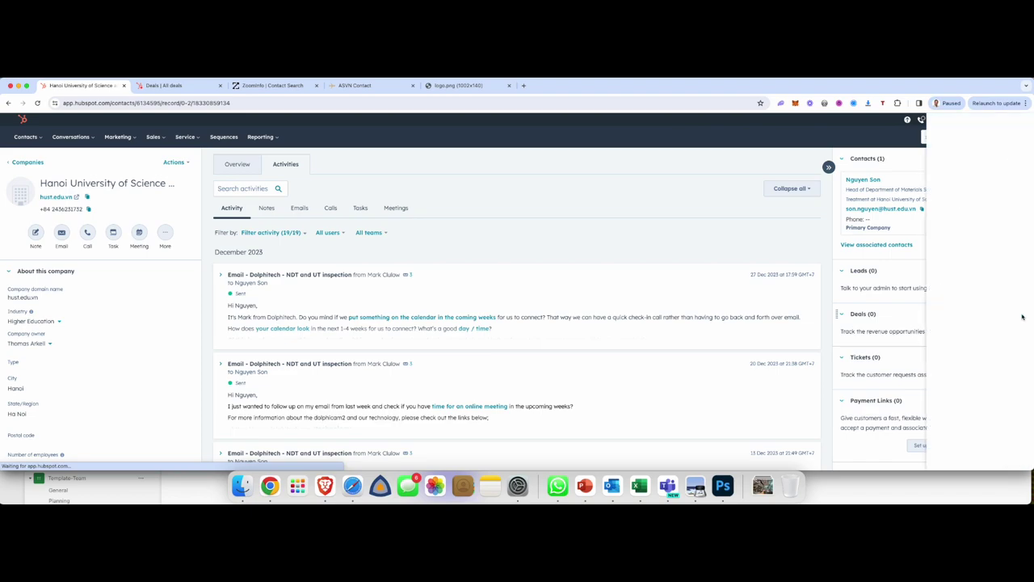
- Start a new deal in Partner Pipeline at Qualify stage with next steps 'Close to win'
left_click(890, 222)
left_click(941, 167)
left_click(884, 167)
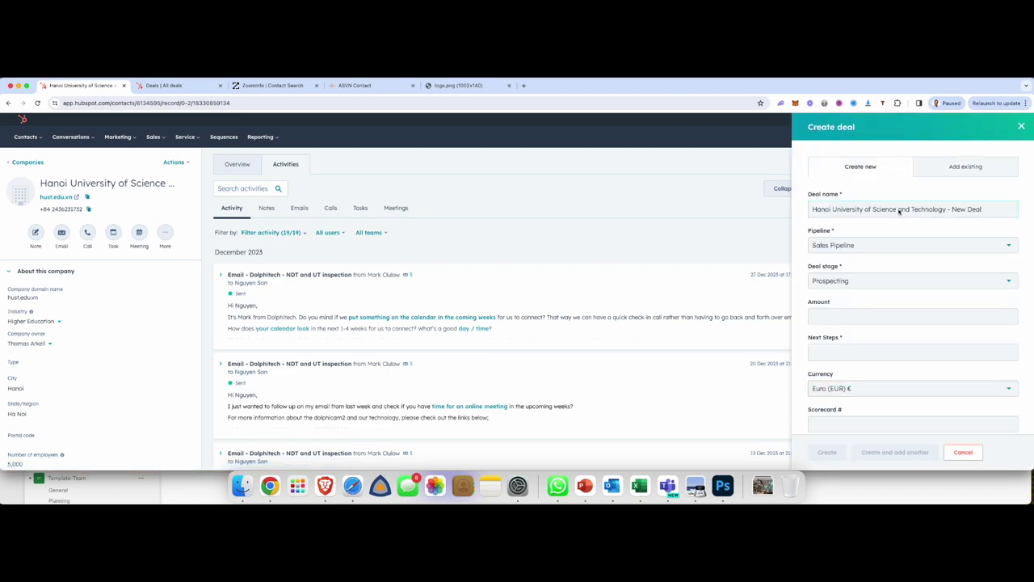
left_click(851, 246)
left_click(855, 302)
left_click(867, 283)
left_click(849, 339)
left_click(849, 353)
type("Close to win")
scroll(913, 323, "down", 2)
- Set the deal currency to US Dollar, region to APAC, and assign the salesperson as owner
left_click(865, 311)
left_click(858, 368)
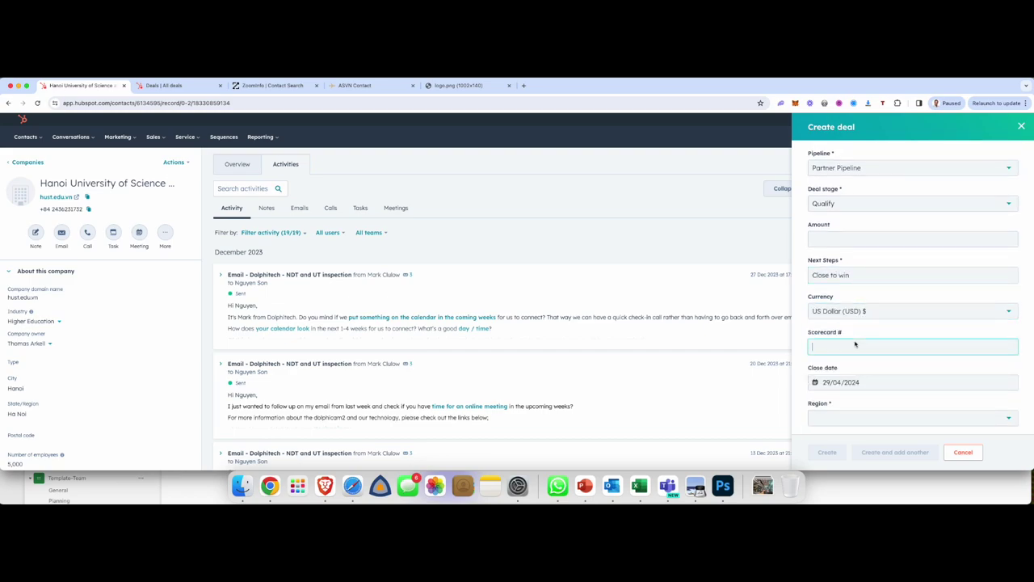
scroll(856, 343, "down", 3)
left_click(846, 248)
left_click(844, 318)
left_click(834, 288)
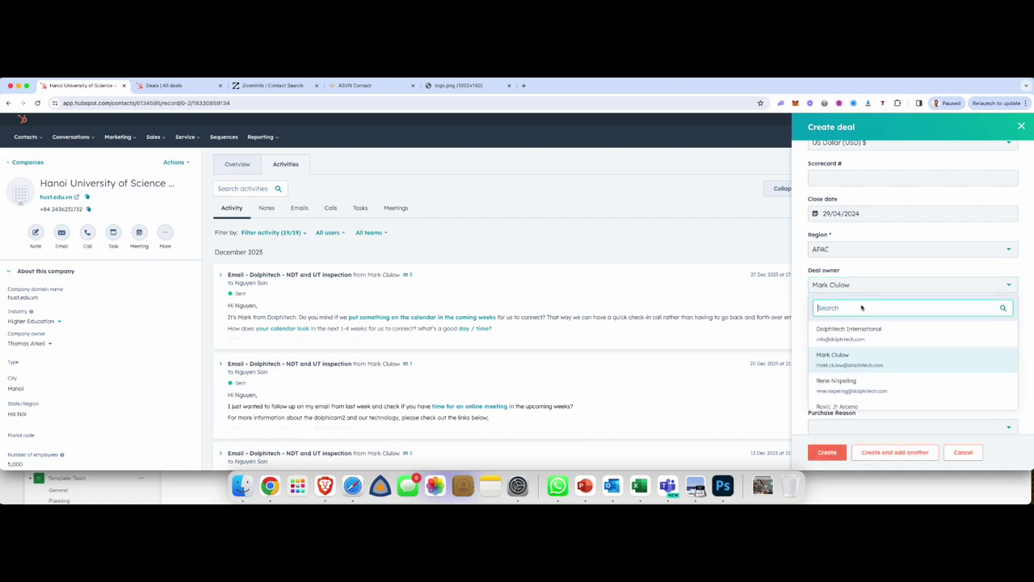
type("Thomas")
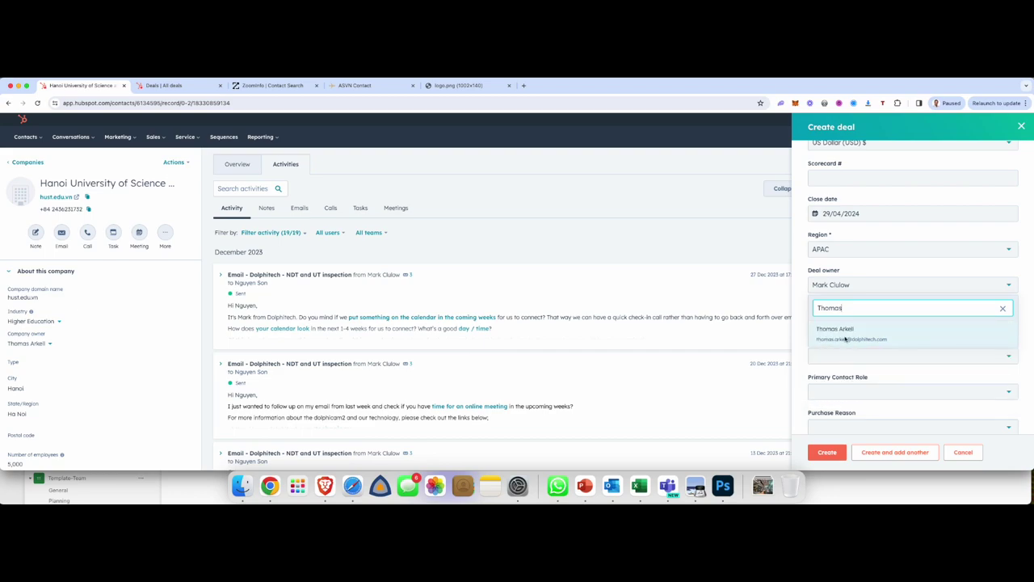
left_click(846, 338)
- Set Application to CFRP in service, Position to Competing and Purchase Reason to Expansion
left_click(838, 321)
left_click(841, 428)
left_click(847, 357)
key("Down")
key("Down")
key("Down")
key("Down")
key("Down")
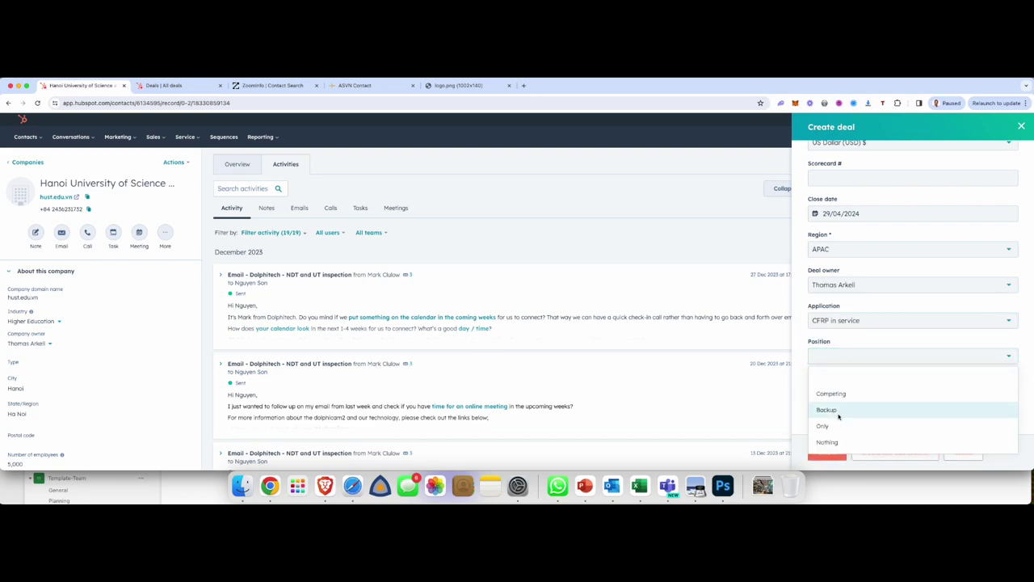
key("Return")
left_click(834, 304)
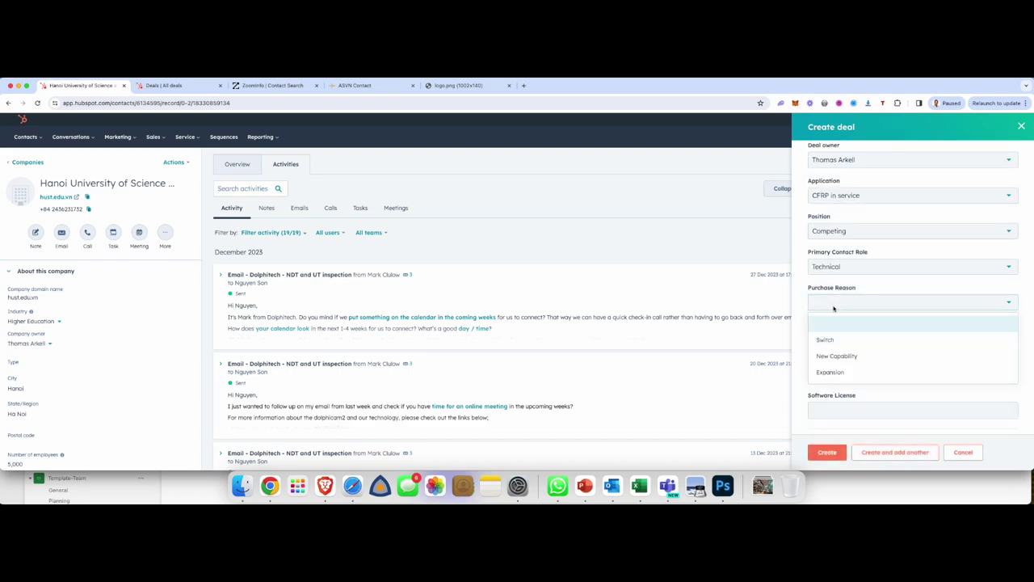
left_click(843, 340)
- Enter 1 core unit and Standard as the software license
left_click(841, 339)
type("1")
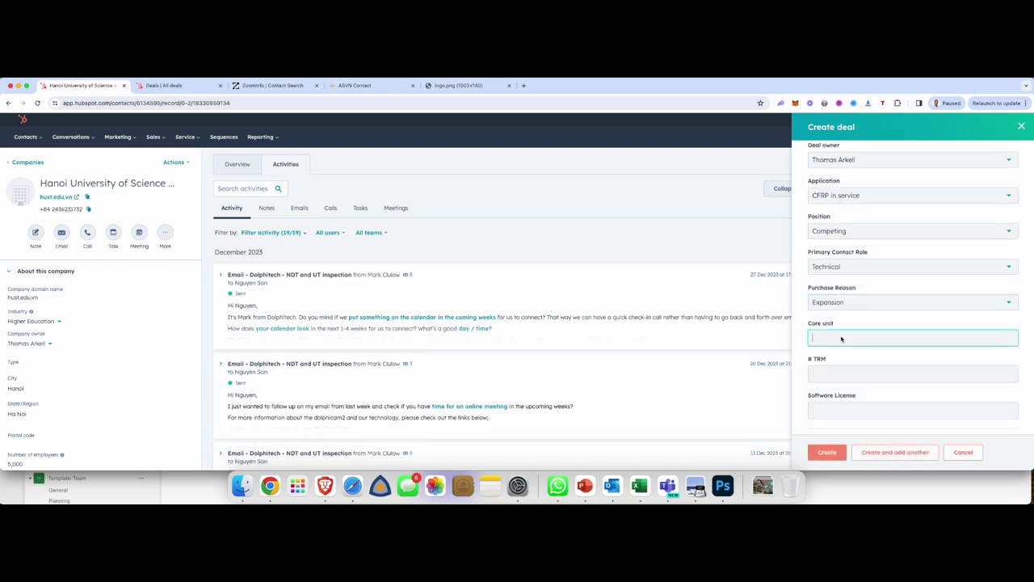
scroll(833, 415, "down", 5)
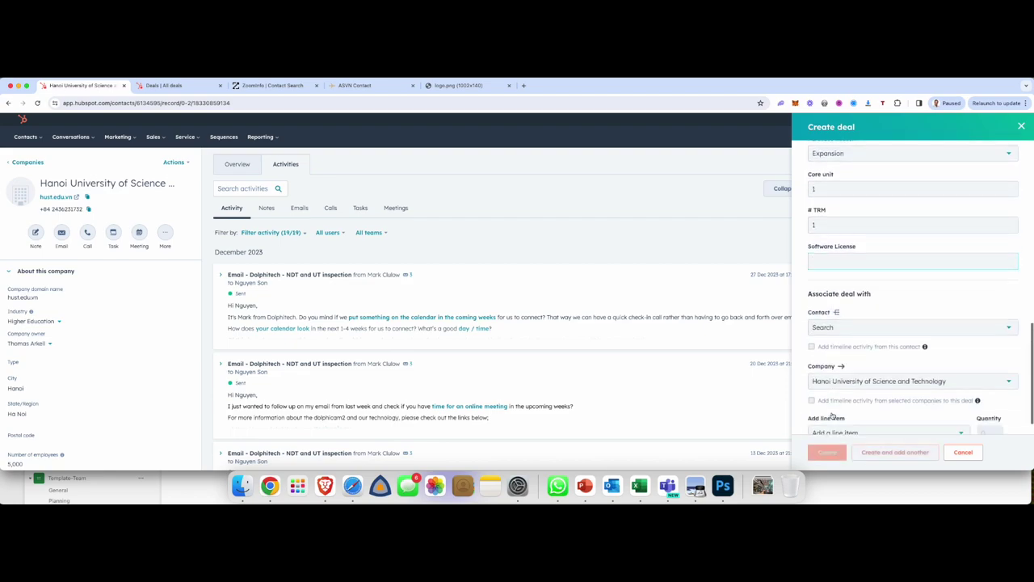
type("Standard")
key("Left")
key("Left")
type("a")
left_click(909, 301)
- Add line items Dolphitech DC2, a 3.5MHz TRM probe and shipping, then create the deal
left_click(885, 406)
type("DC2")
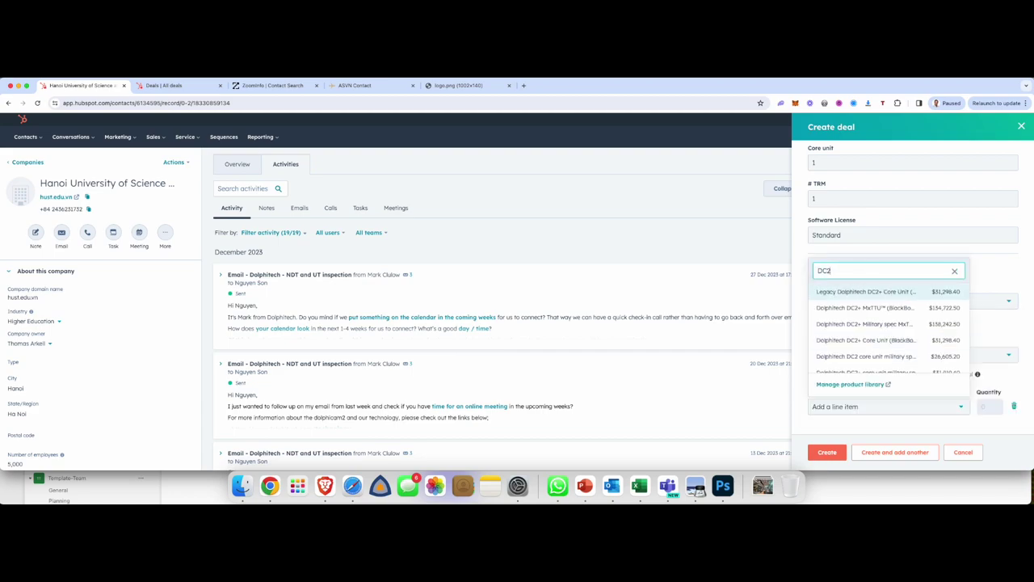
left_click(889, 363)
left_click(885, 407)
type("TRM")
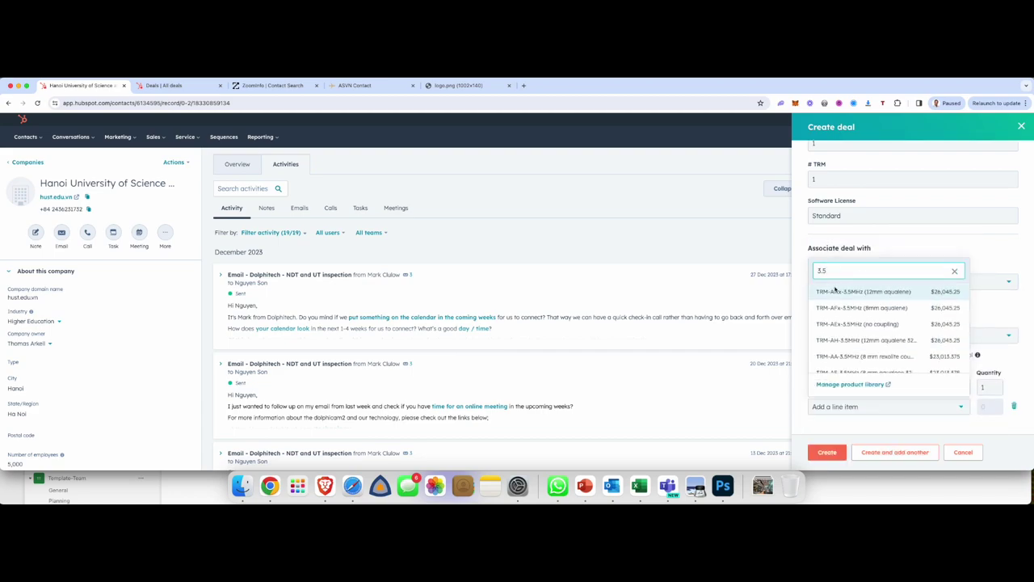
left_click(884, 305)
left_click(881, 426)
type("Ship")
left_click(841, 353)
left_click(827, 451)
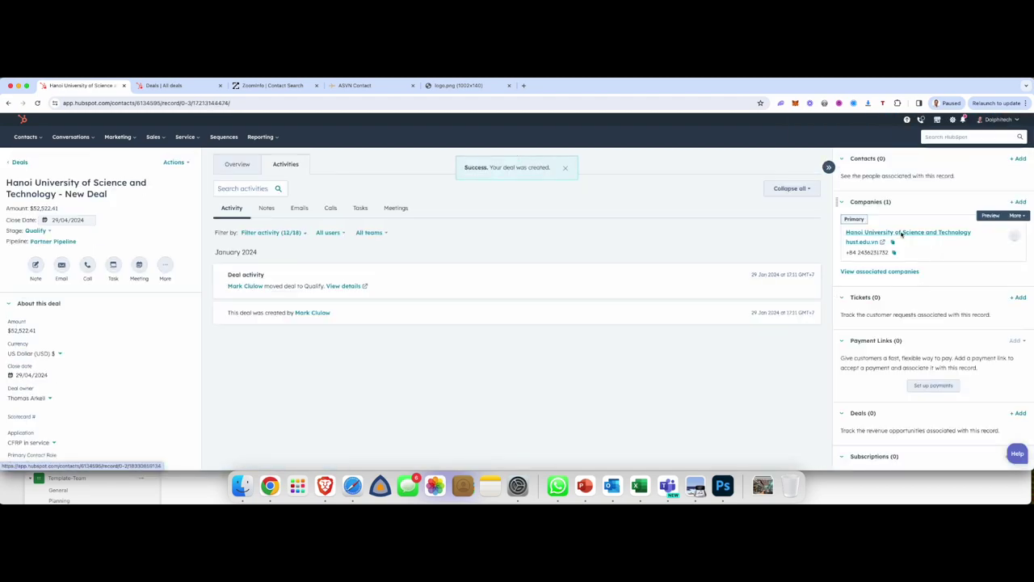
- Associate the university contact and the PATEK sales director contact with the Hanoi University deal
left_click(902, 233)
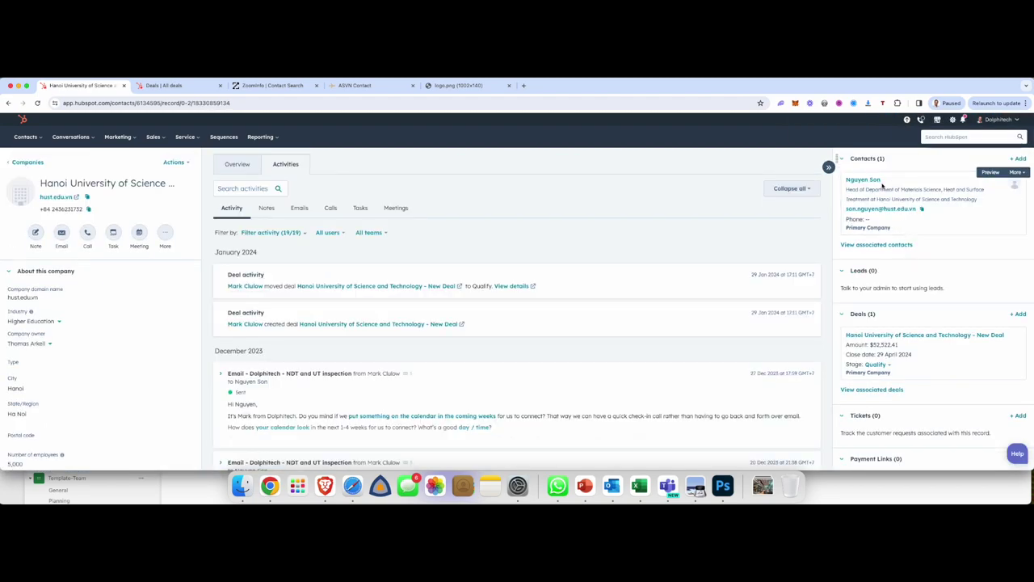
left_click(889, 335)
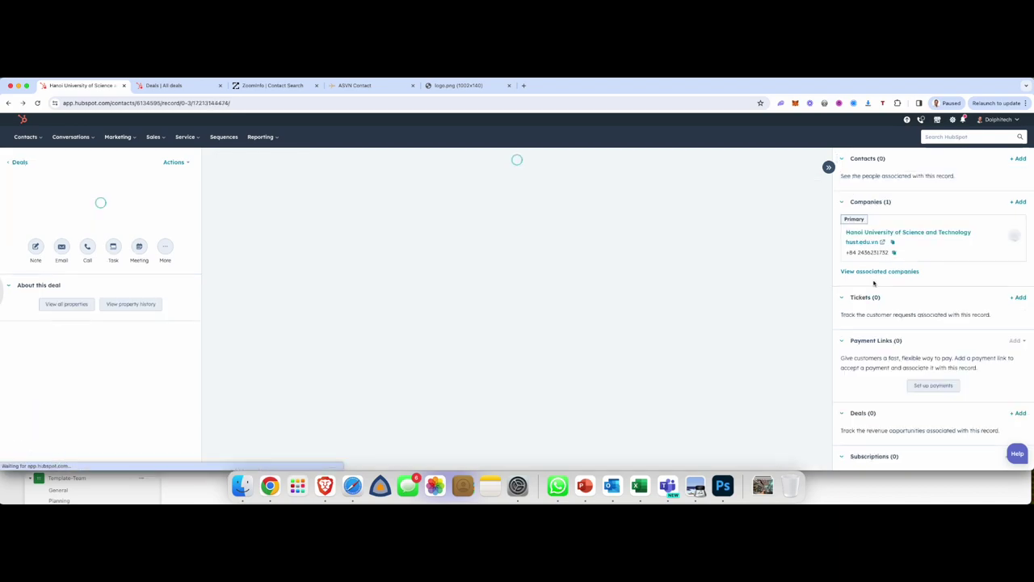
left_click(1017, 158)
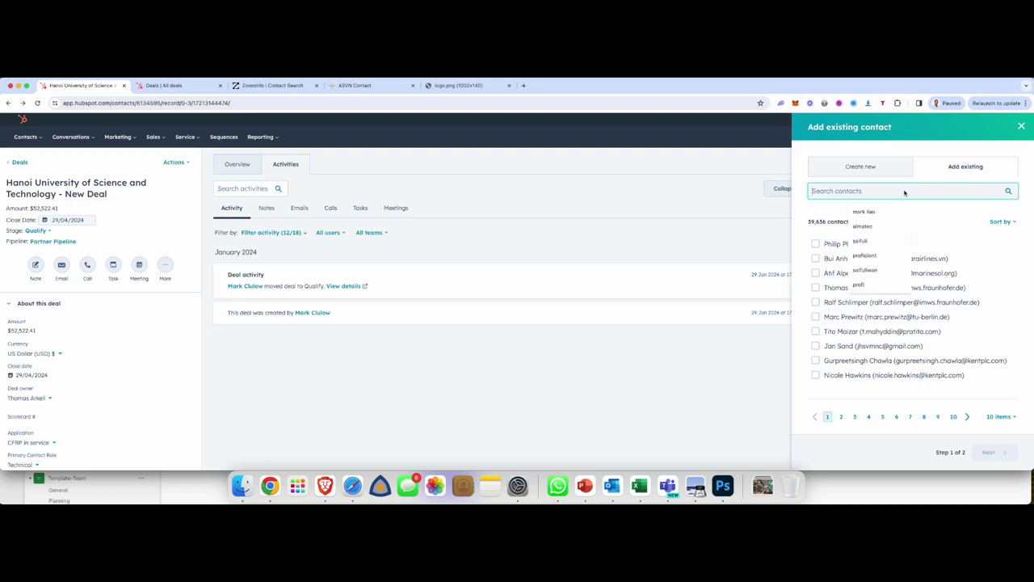
left_click(838, 225)
key("super+a")
type("Tuan")
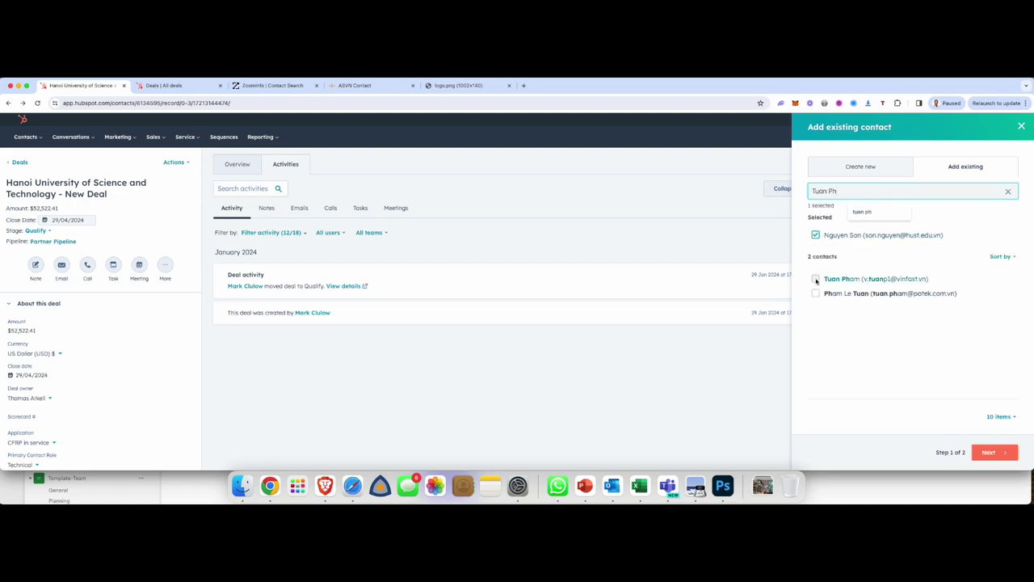
left_click(816, 294)
left_click(1009, 453)
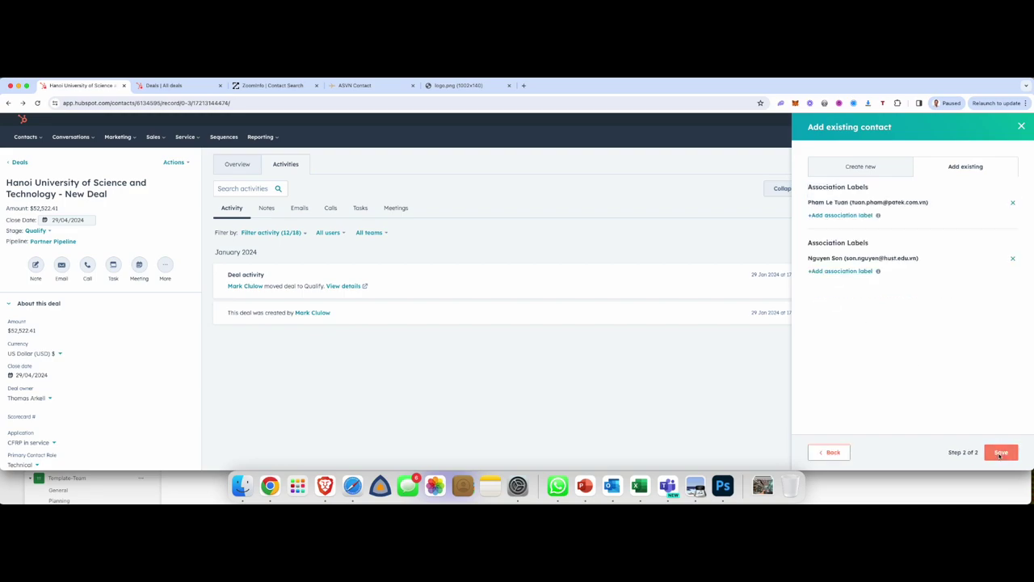
left_click(1002, 454)
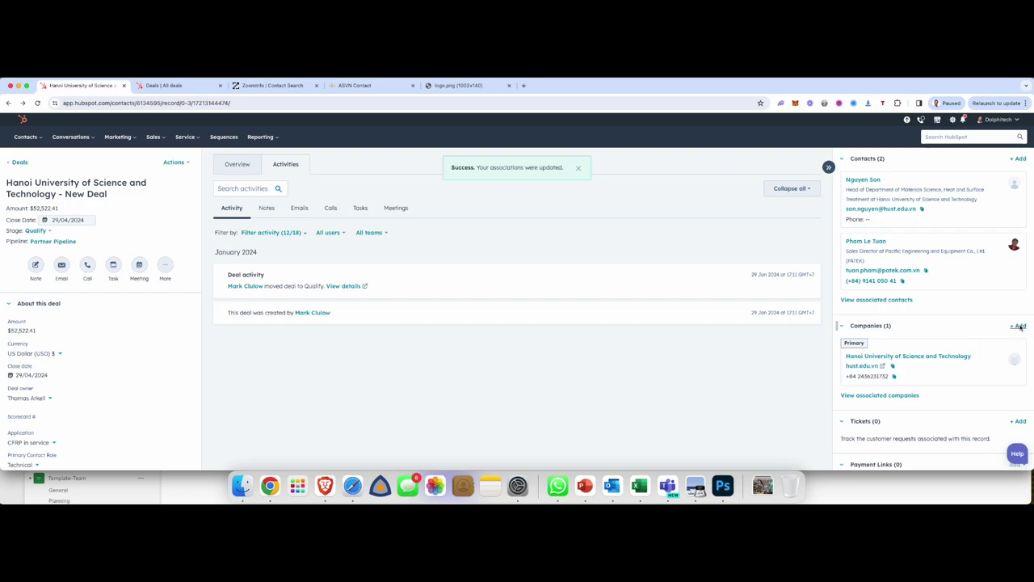
- Associate the PATEK company with the Hanoi University deal
left_click(1017, 326)
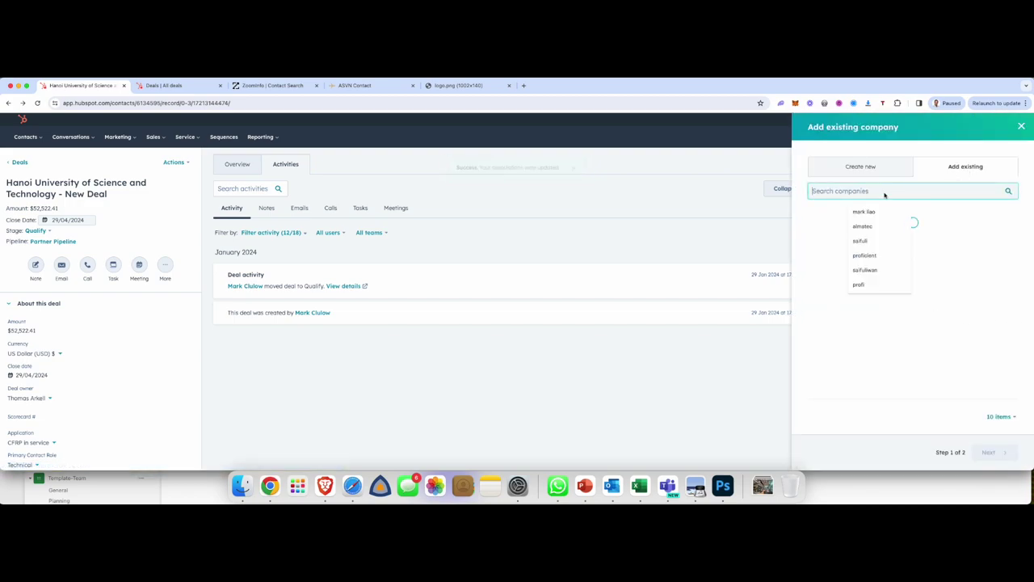
type("PET")
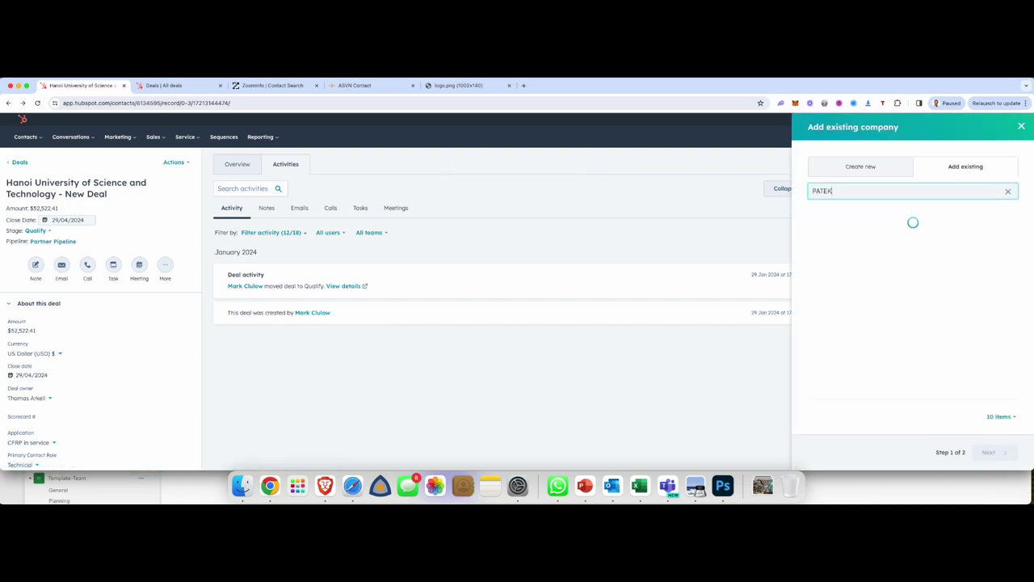
left_click(816, 246)
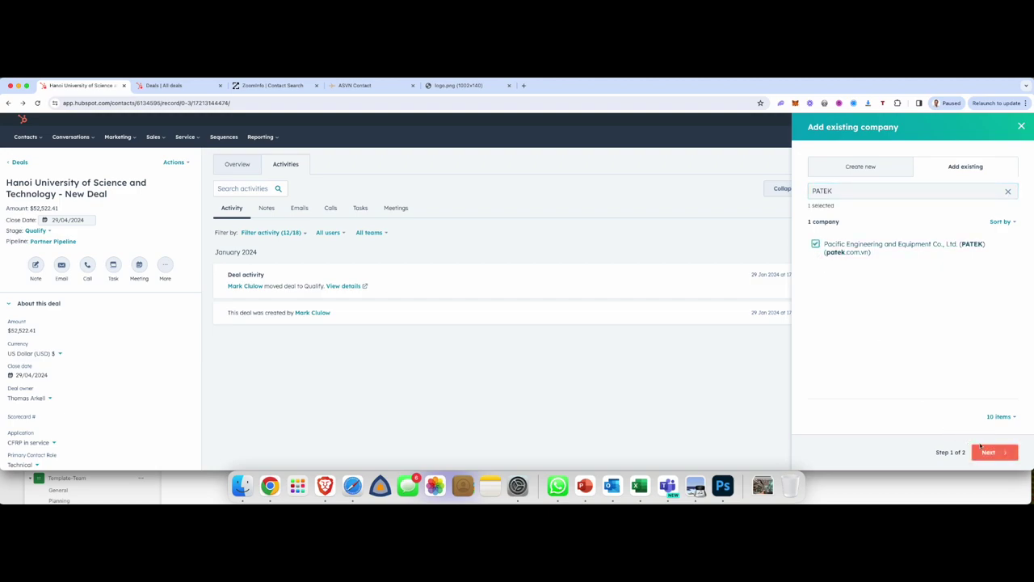
left_click(993, 452)
left_click(1001, 451)
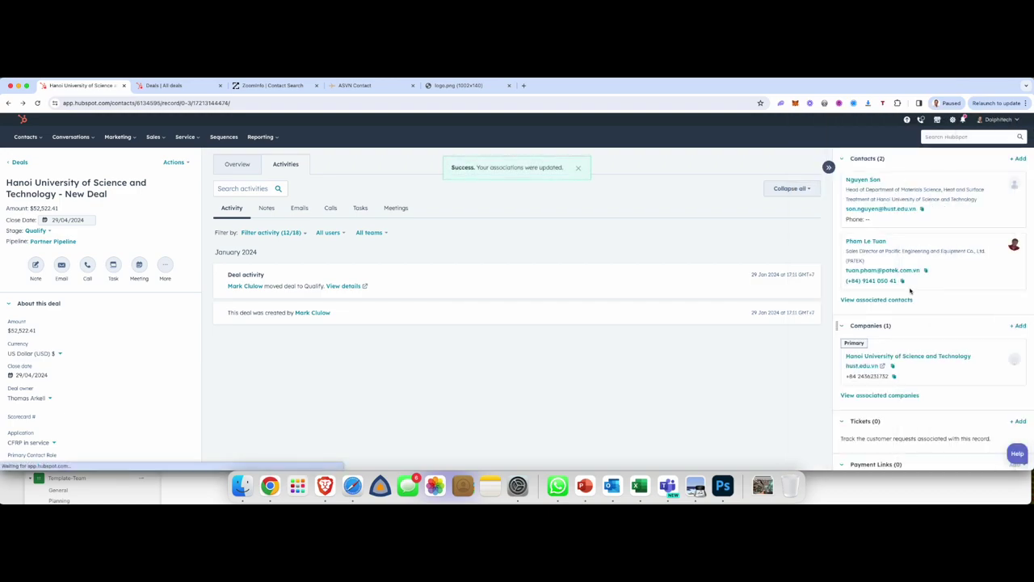
scroll(942, 395, "down", 1)
scroll(942, 395, "down", 5)
scroll(939, 397, "up", 10)
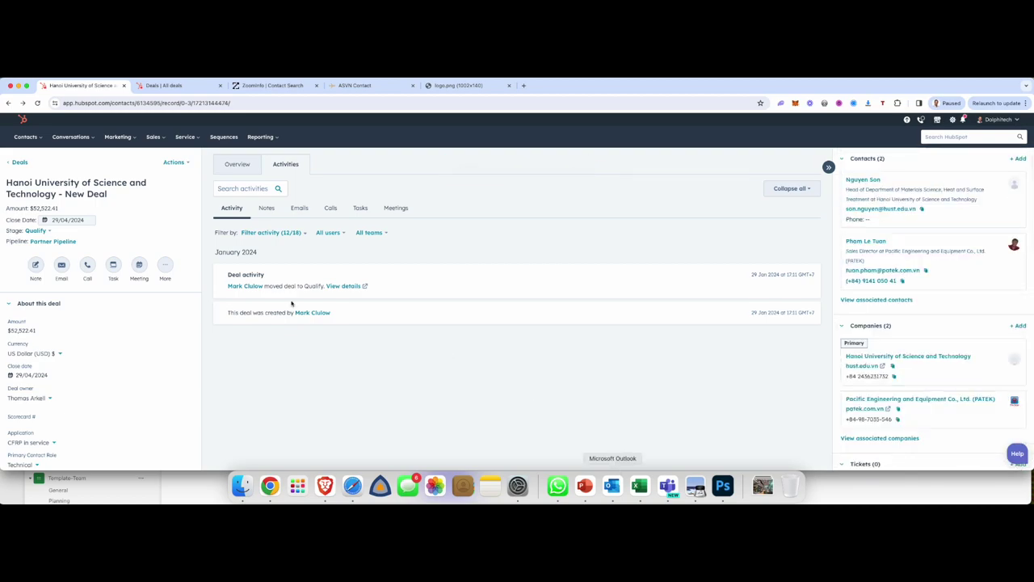
- Sort the Companies VN-COM view by Total Open Deal Value and check Aviation Solutions Vietnam's lifecycle stage unchanged
left_click(25, 136)
left_click(40, 178)
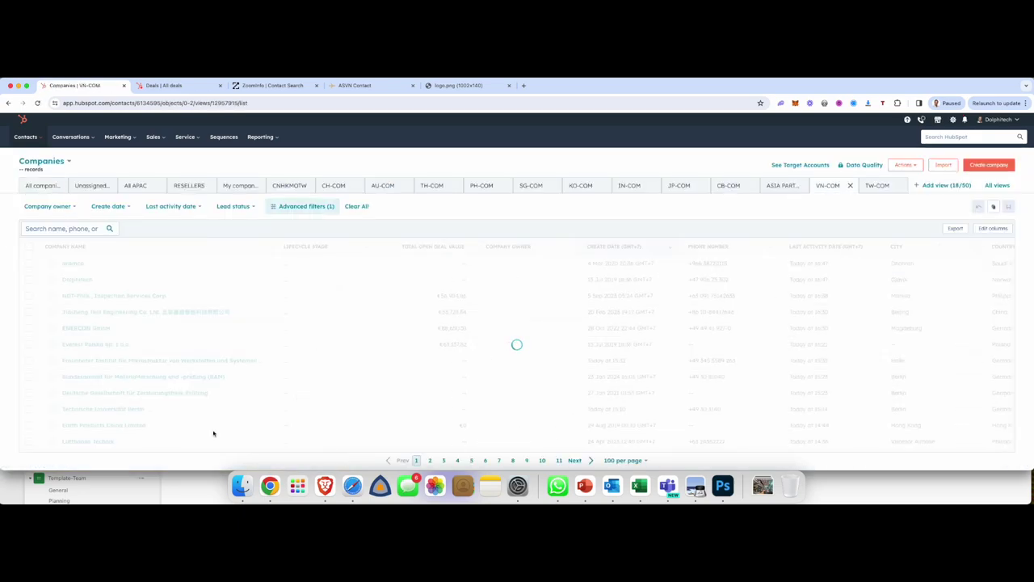
left_click(432, 248)
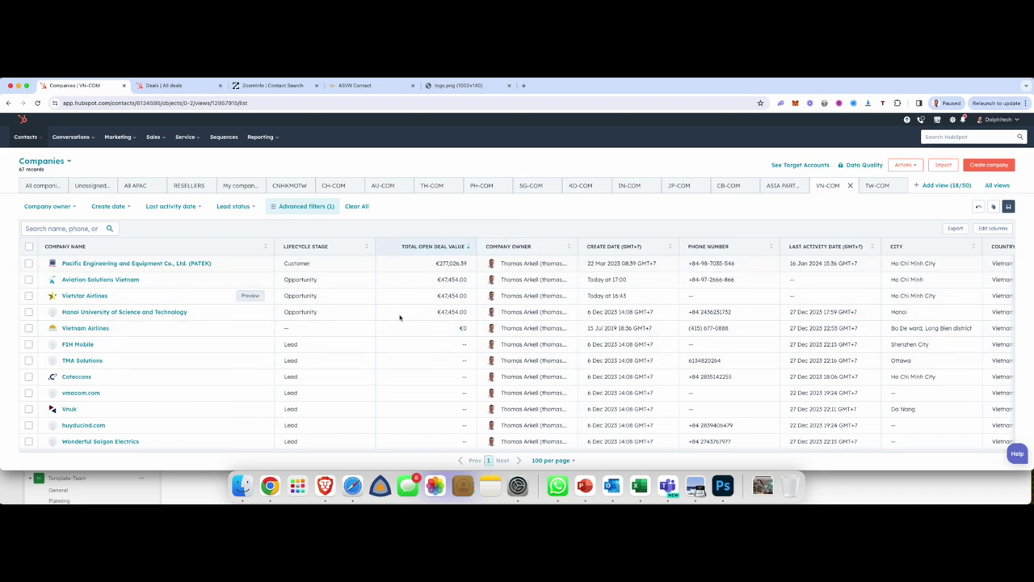
left_click(330, 279)
left_click(326, 364)
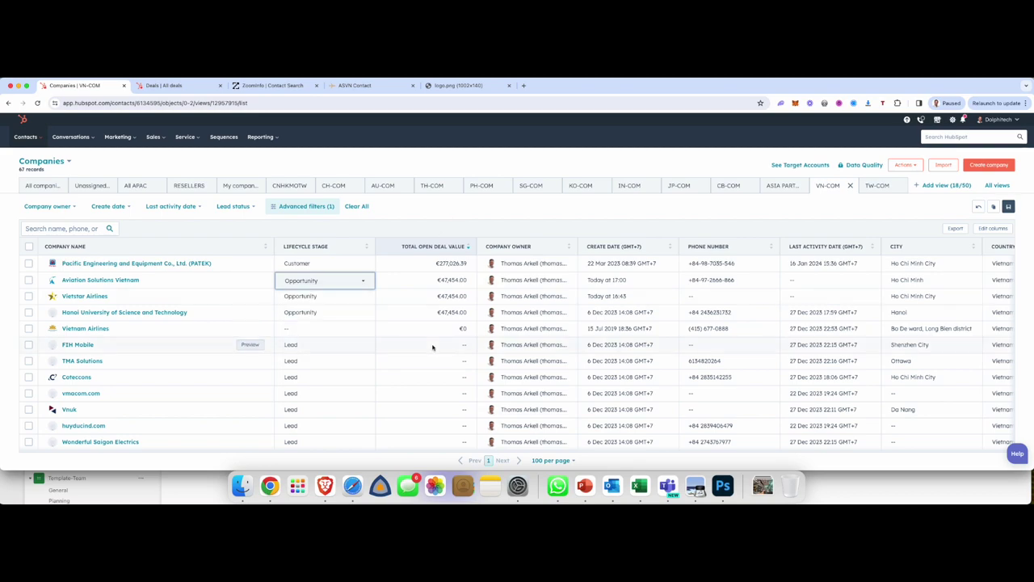